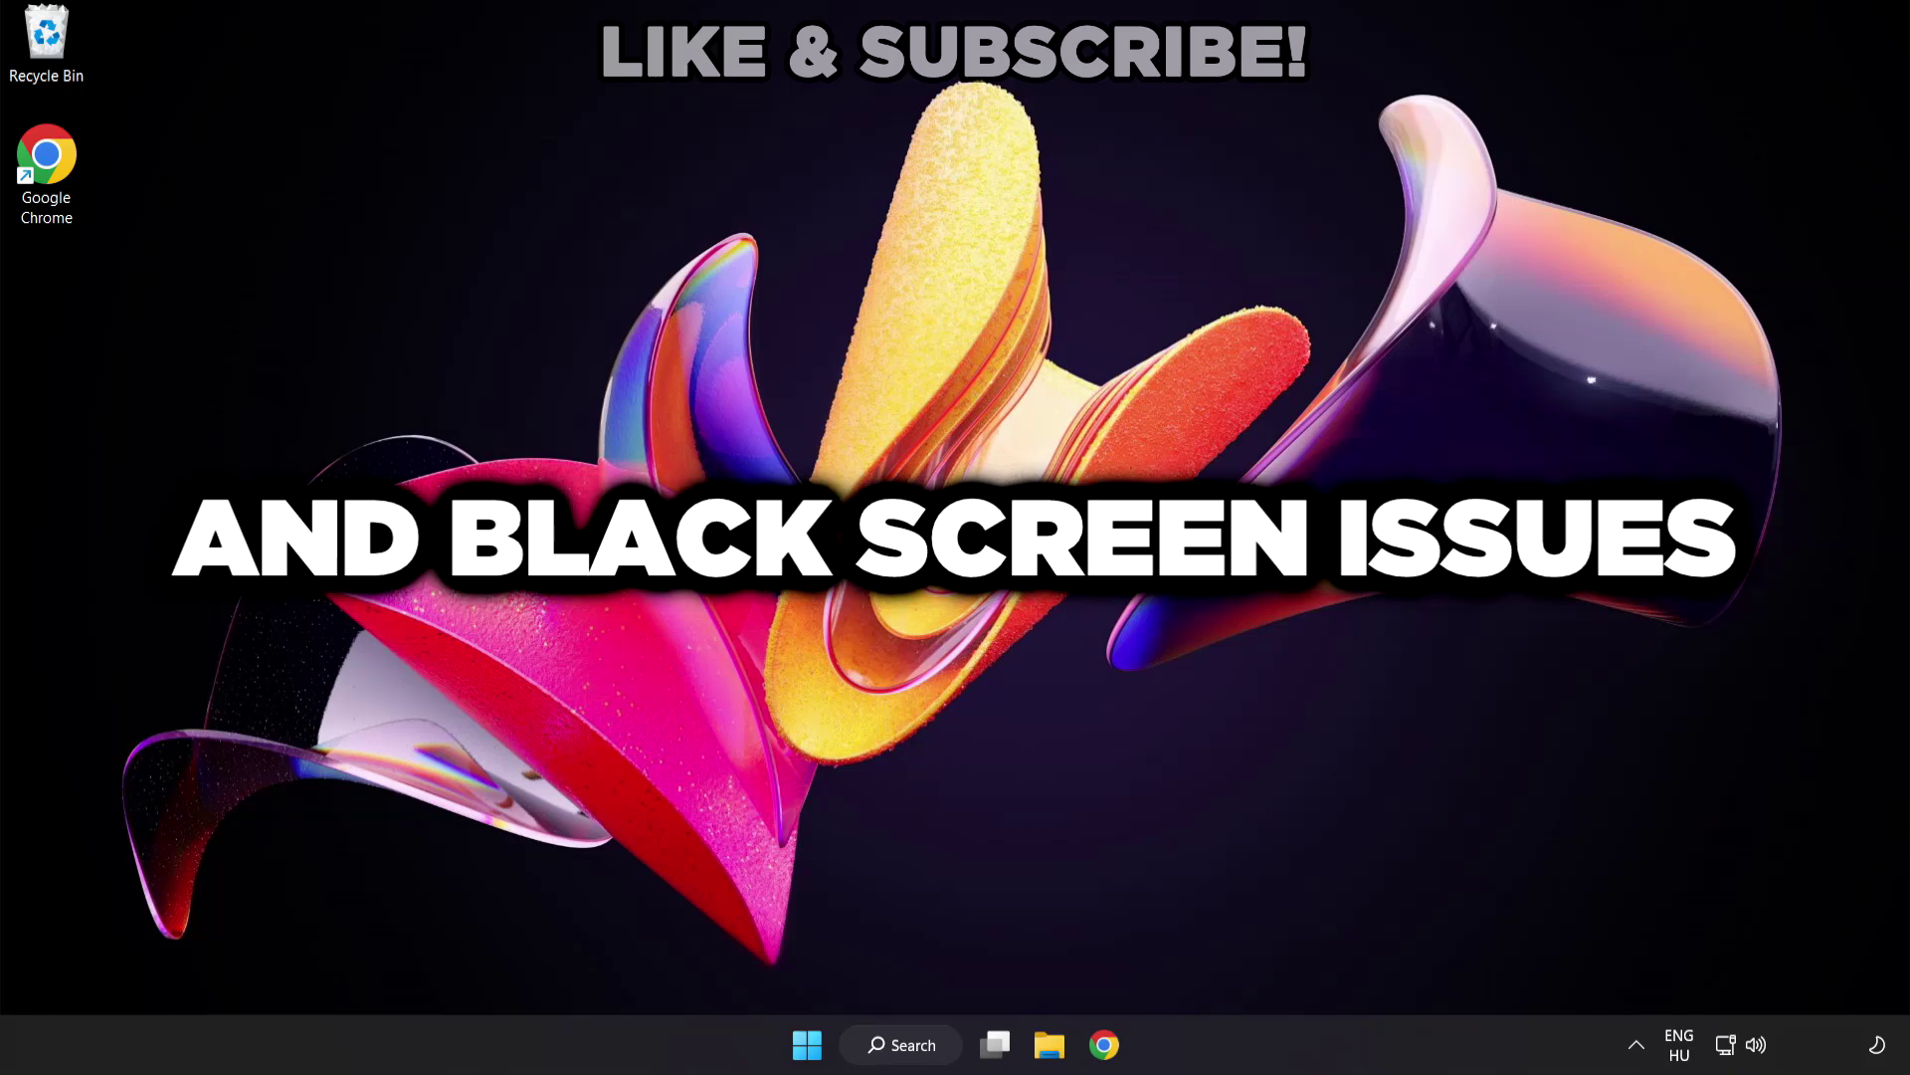
- Open Windows Search from the taskbar to look up 'device manager'
click(924, 1053)
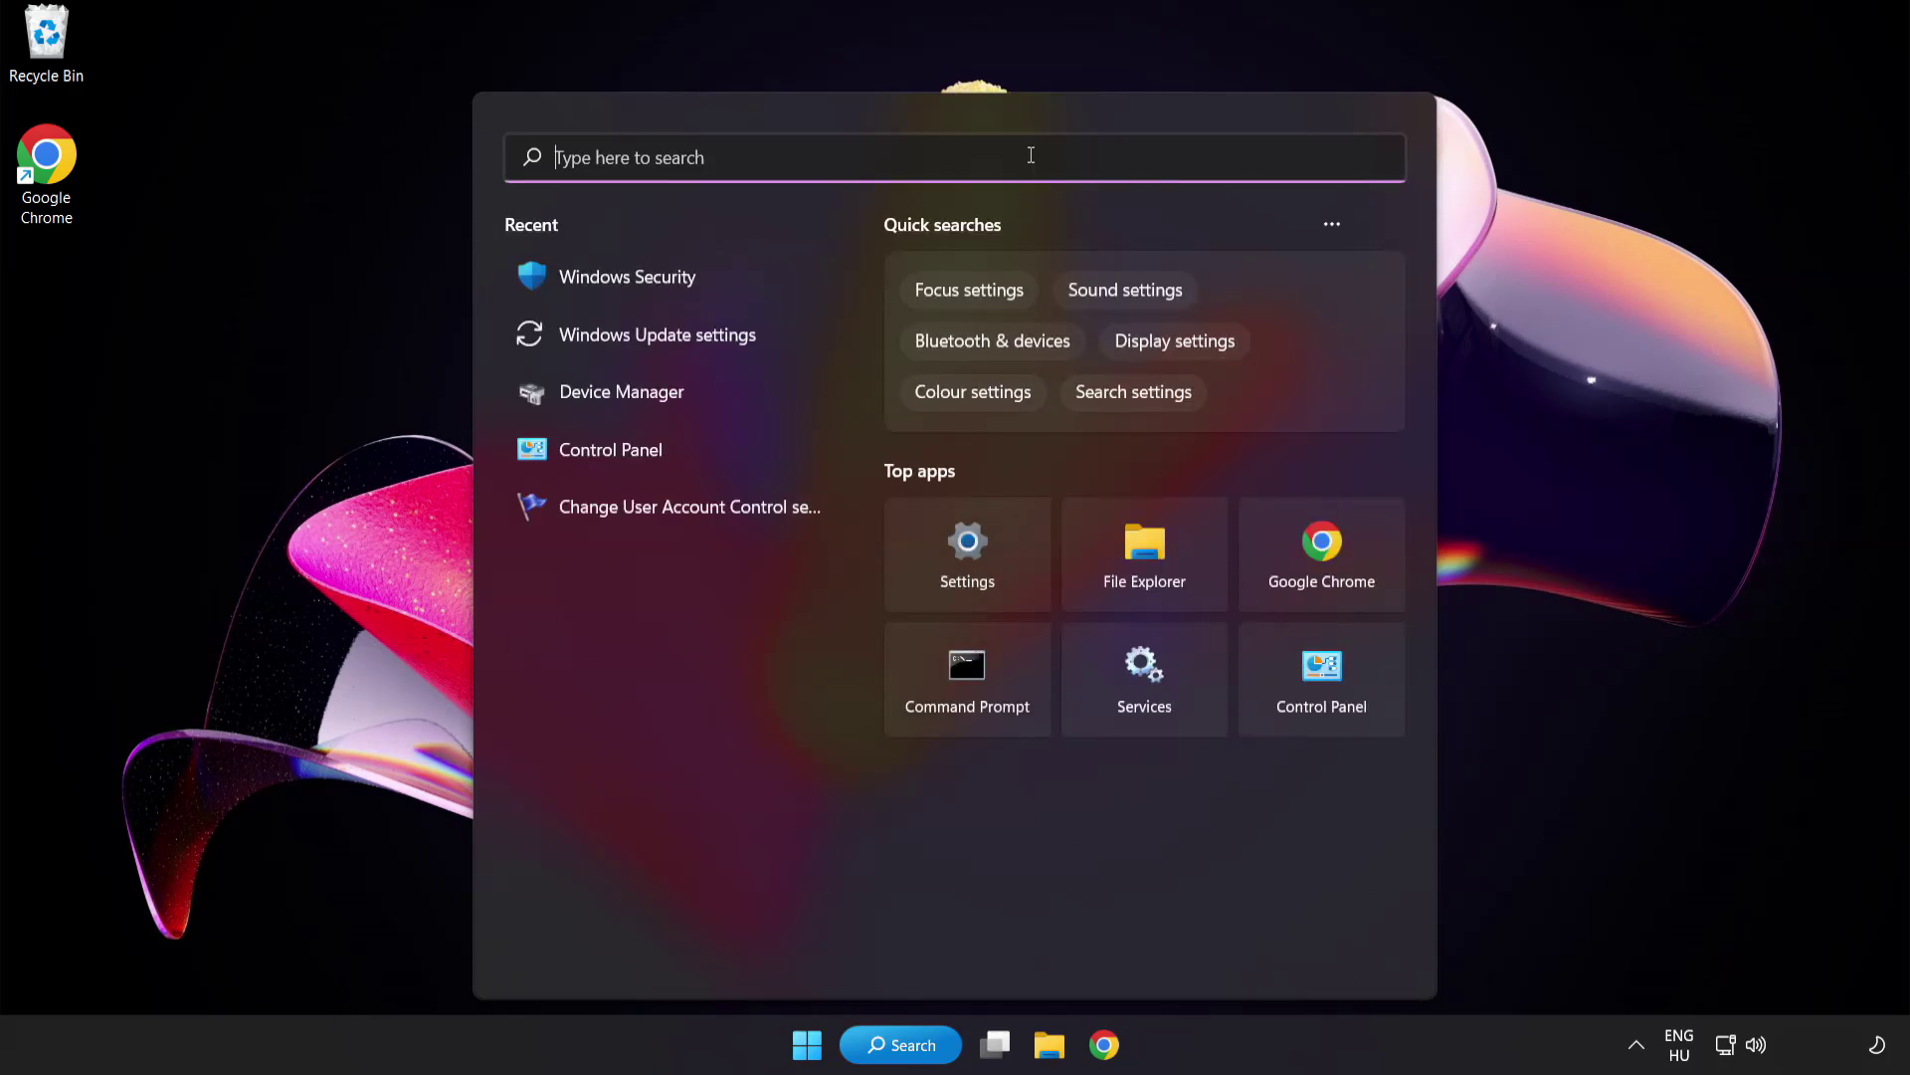
text(device ma)
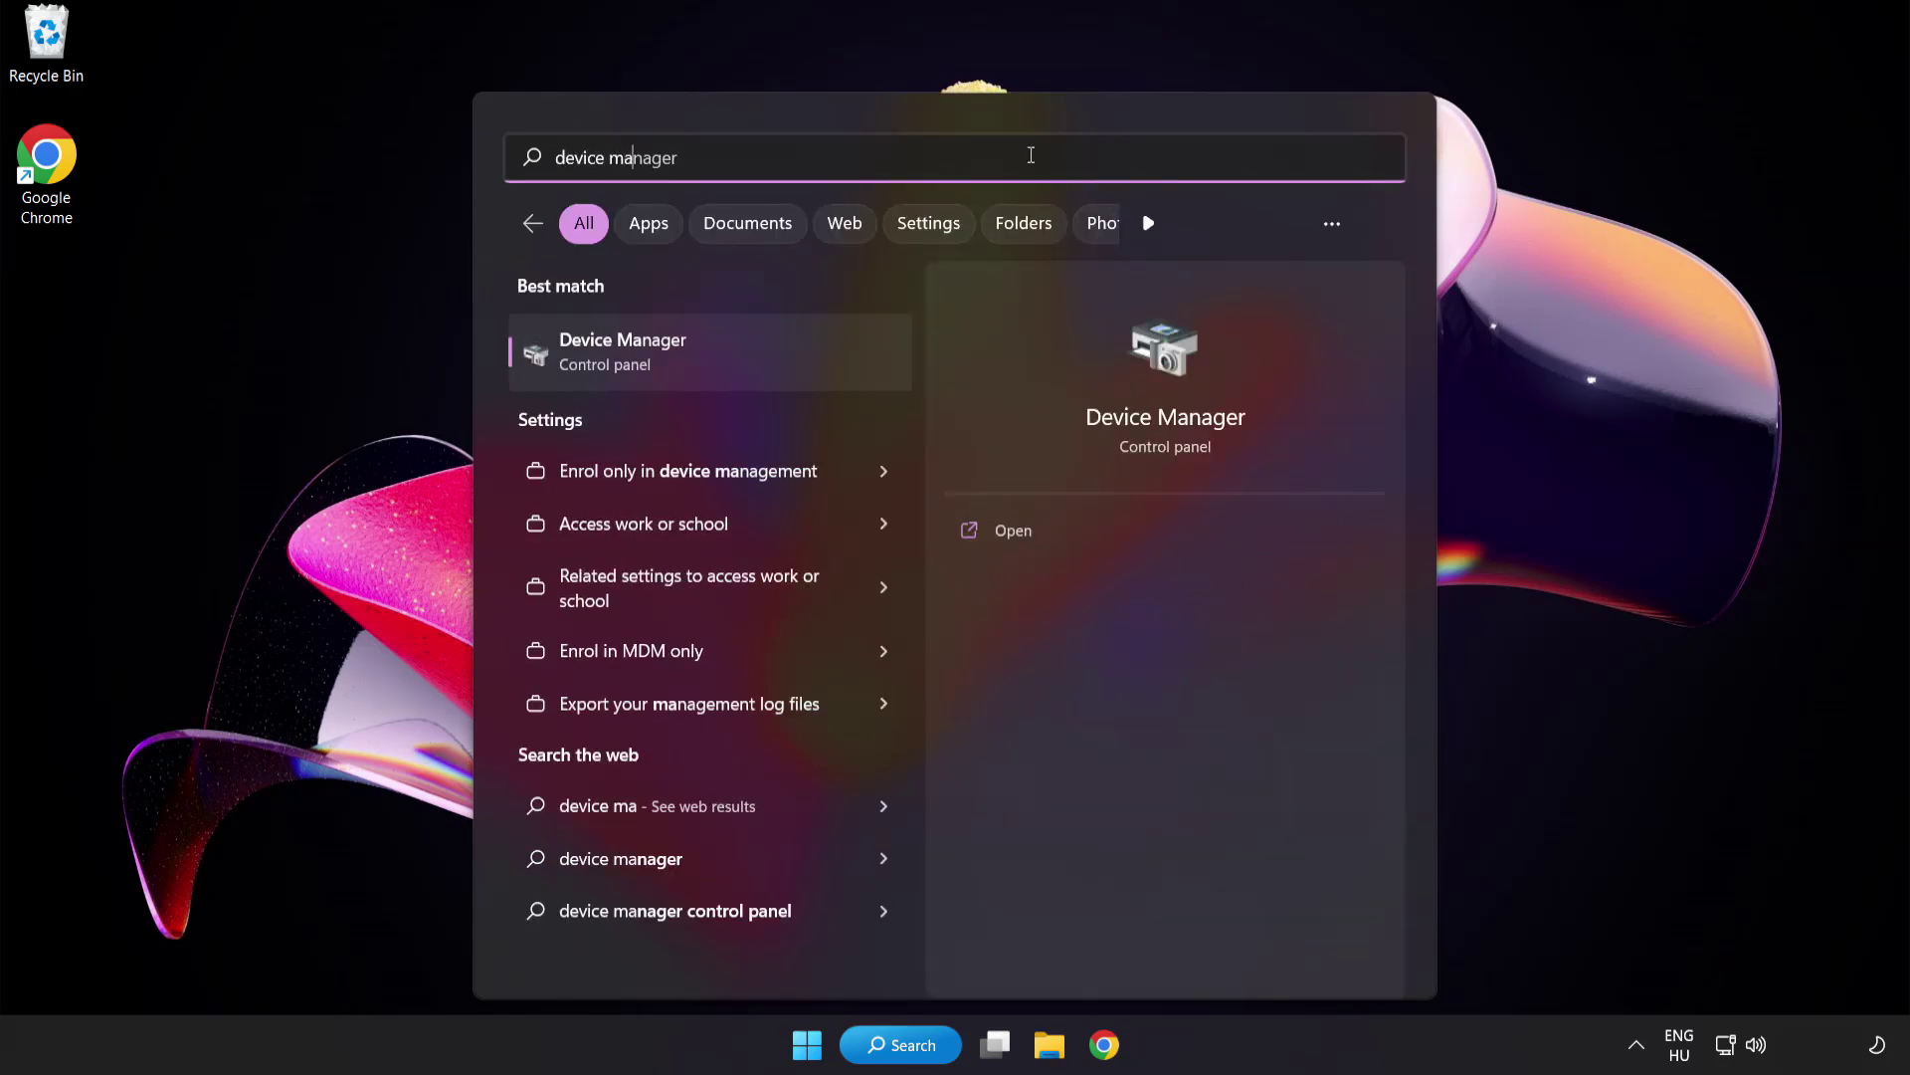
text(nager)
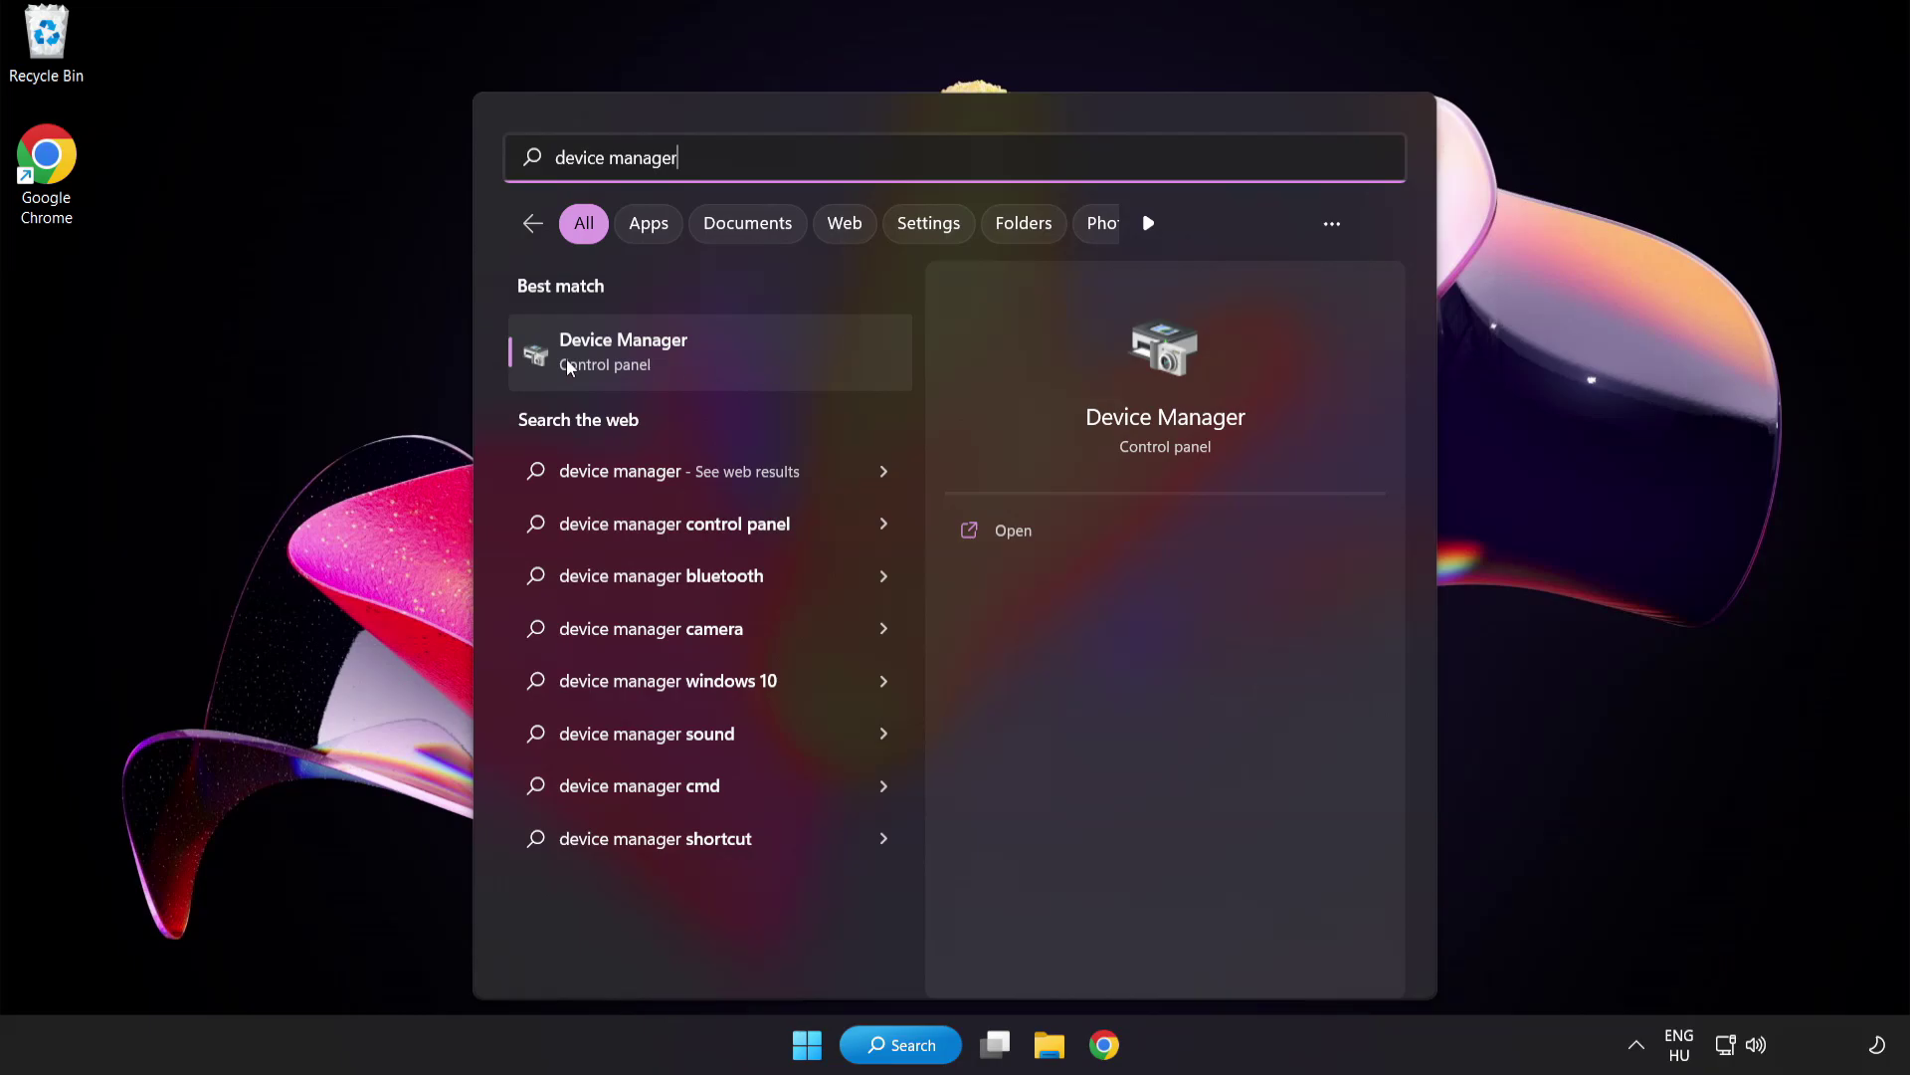
- Open Device Manager, centre it, and expand Display adapters to select VMware SVGA 3D
click(762, 357)
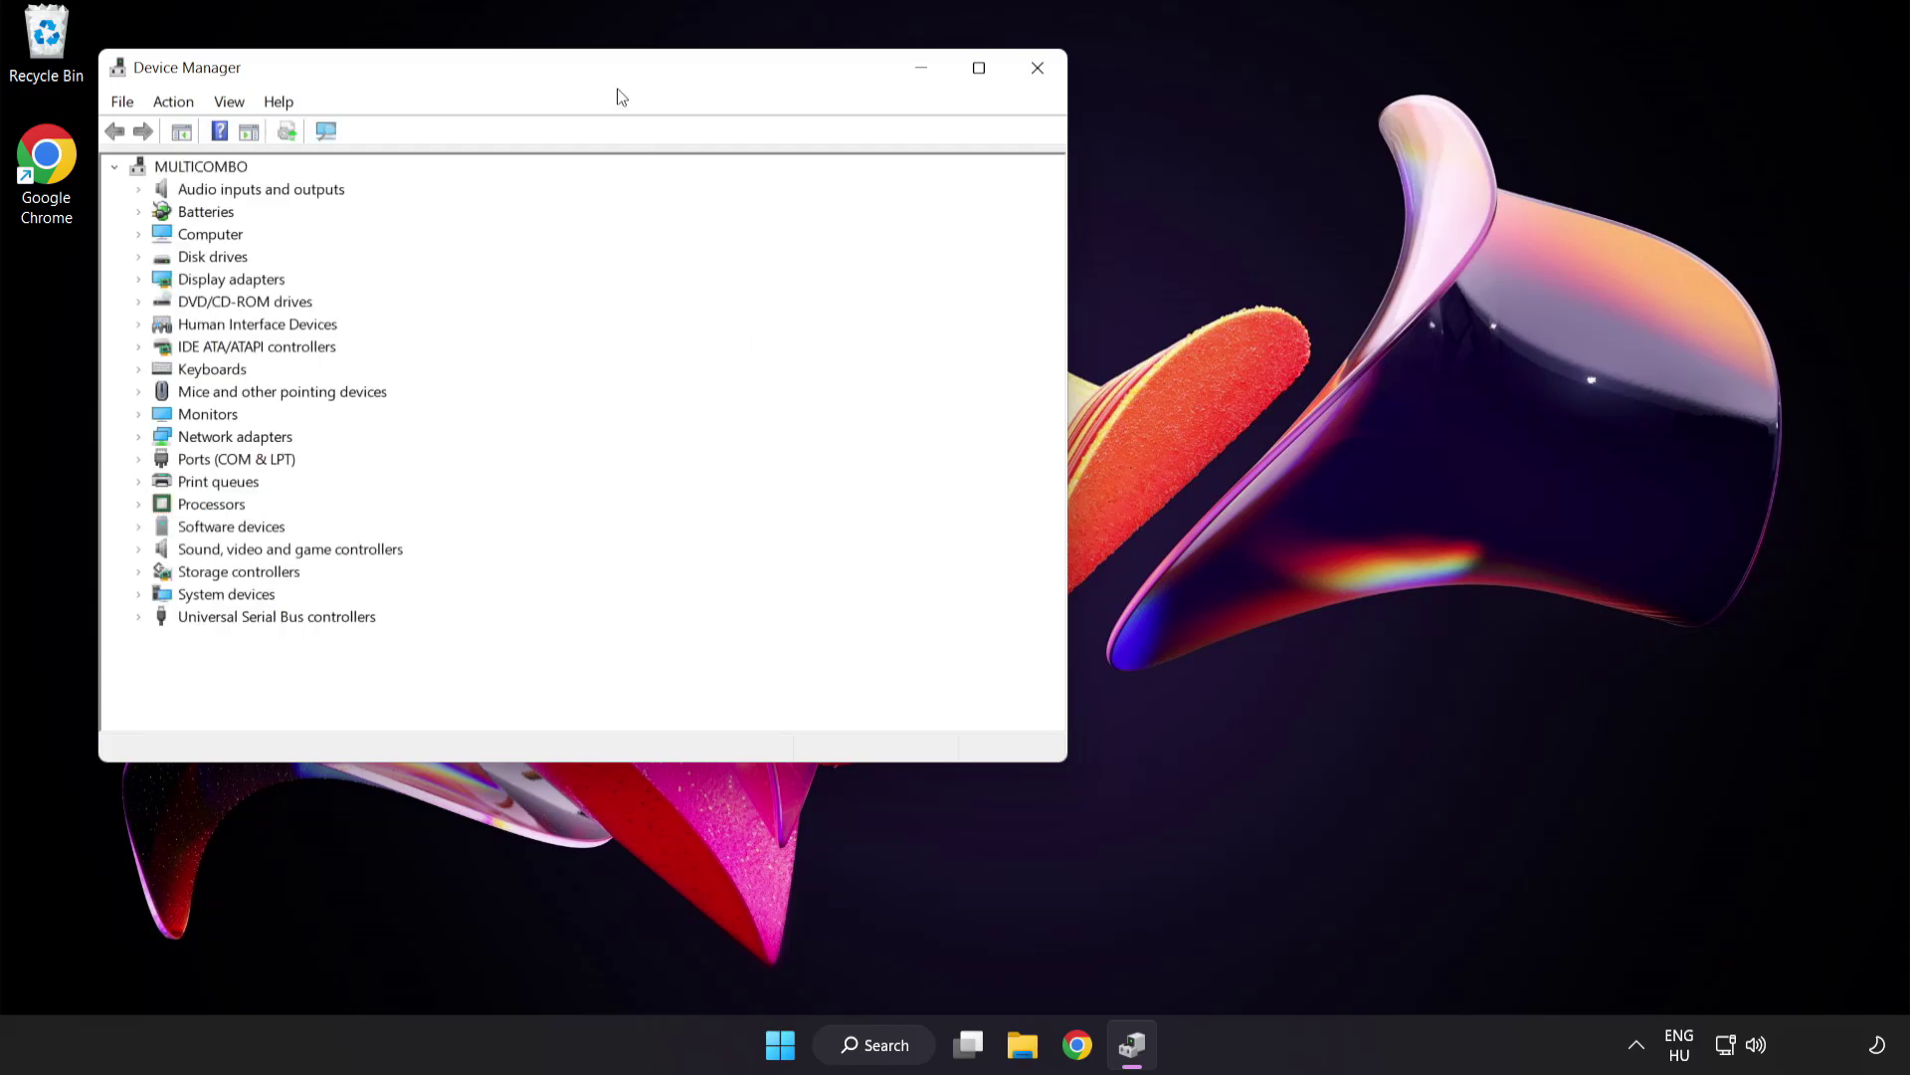
drag(614, 79, 931, 201)
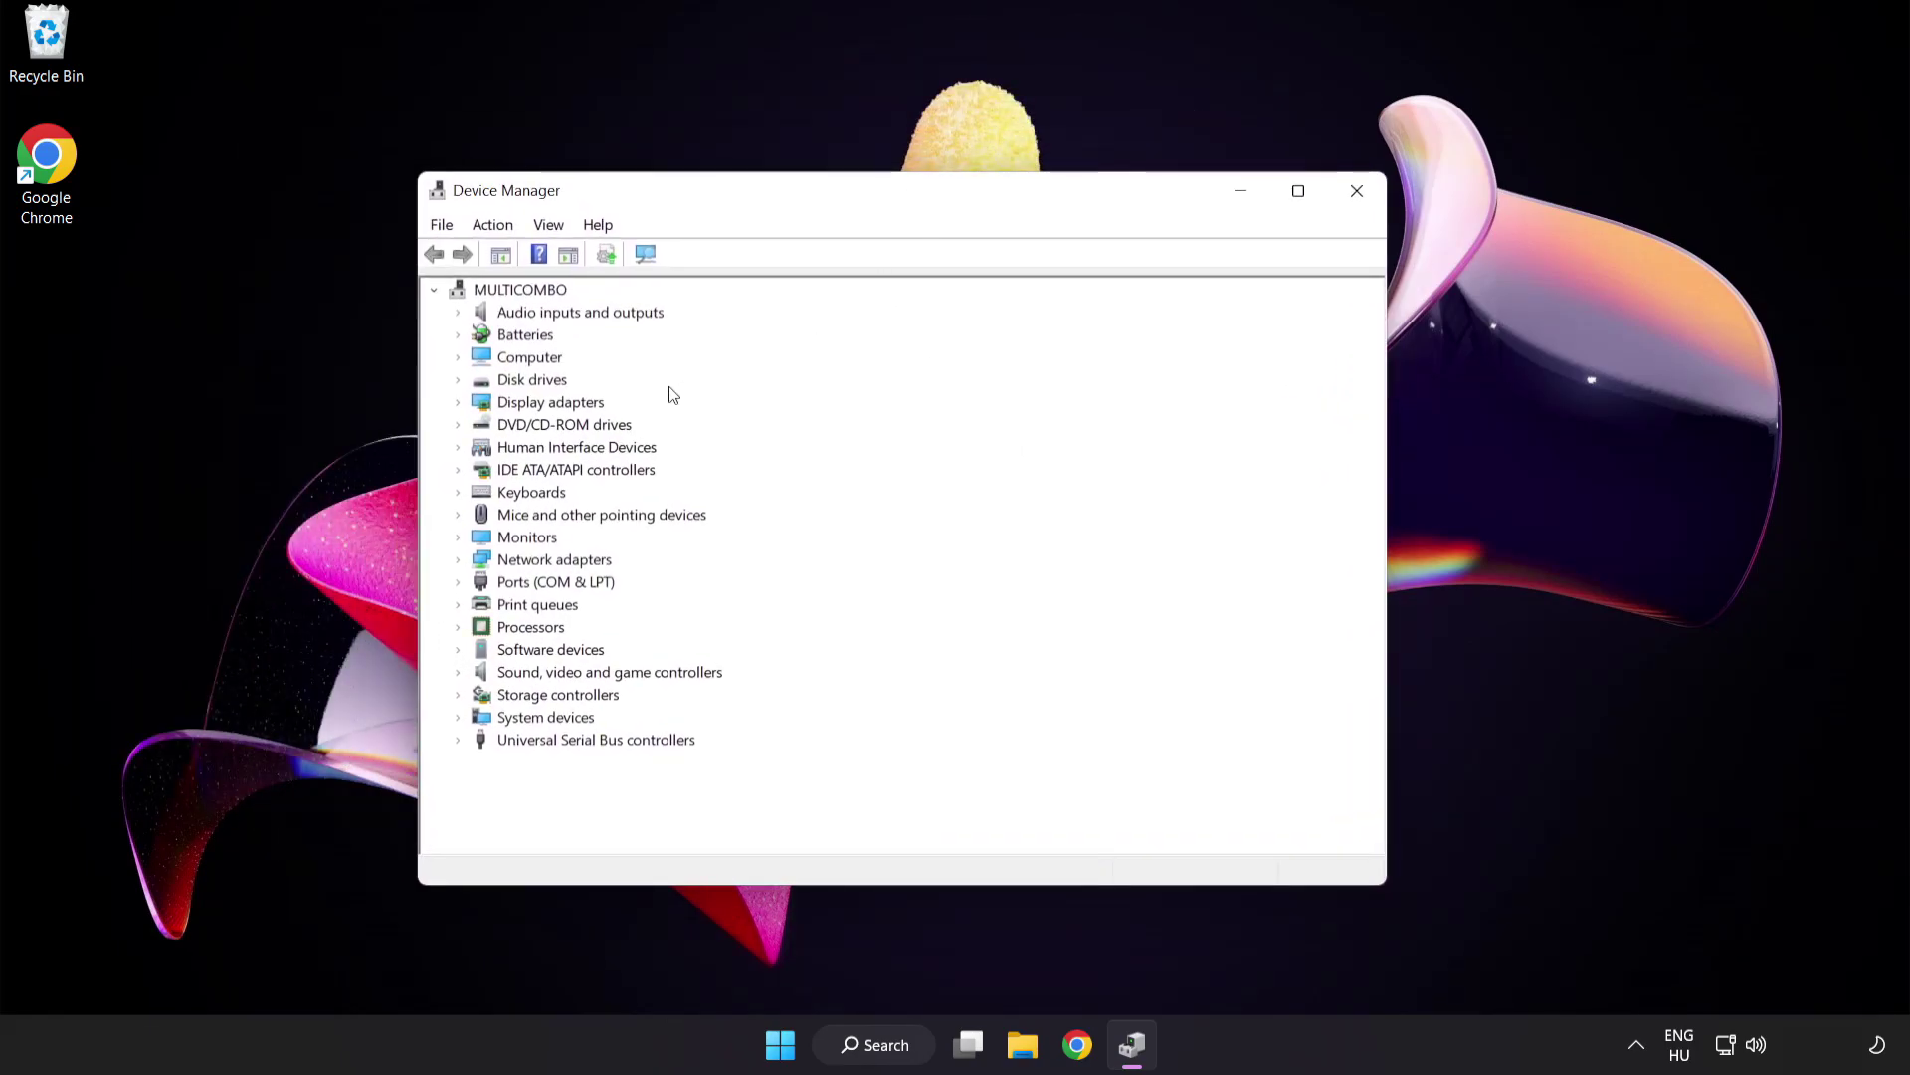
click(564, 410)
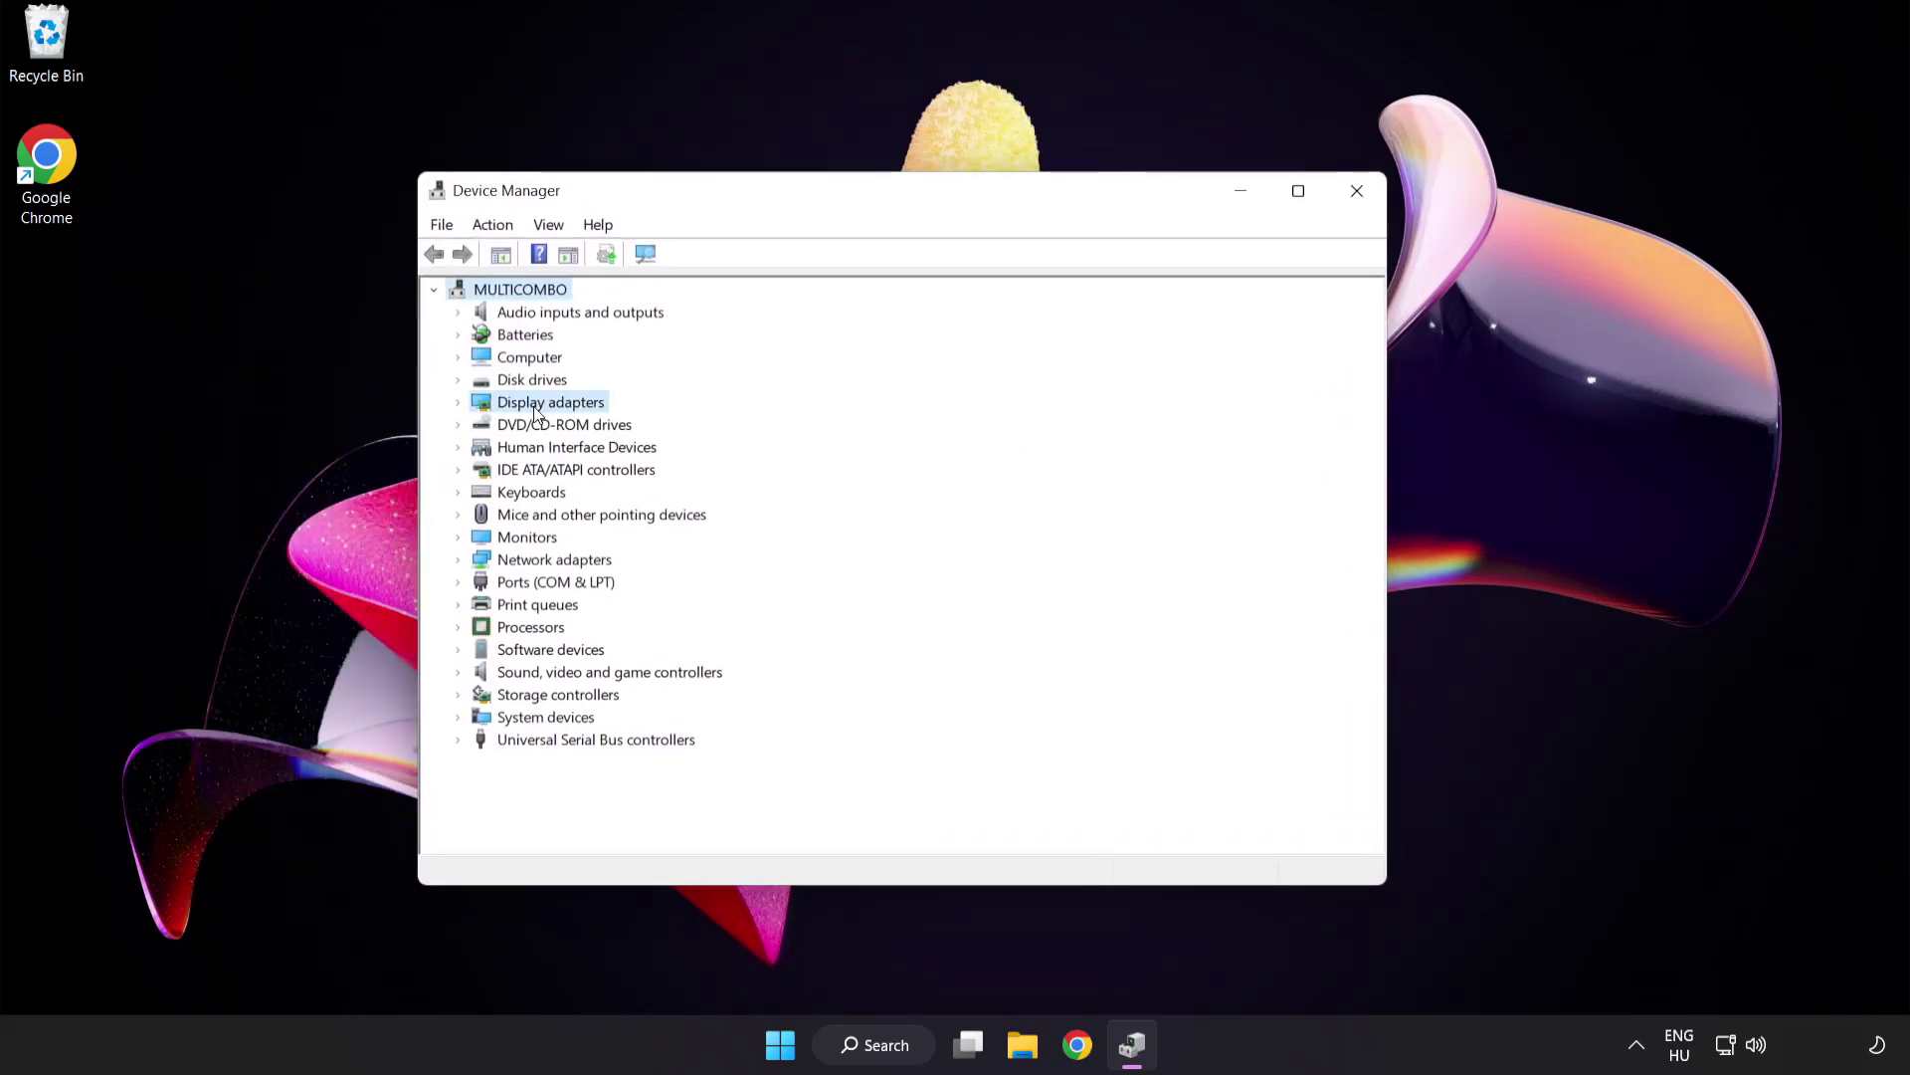
click(460, 404)
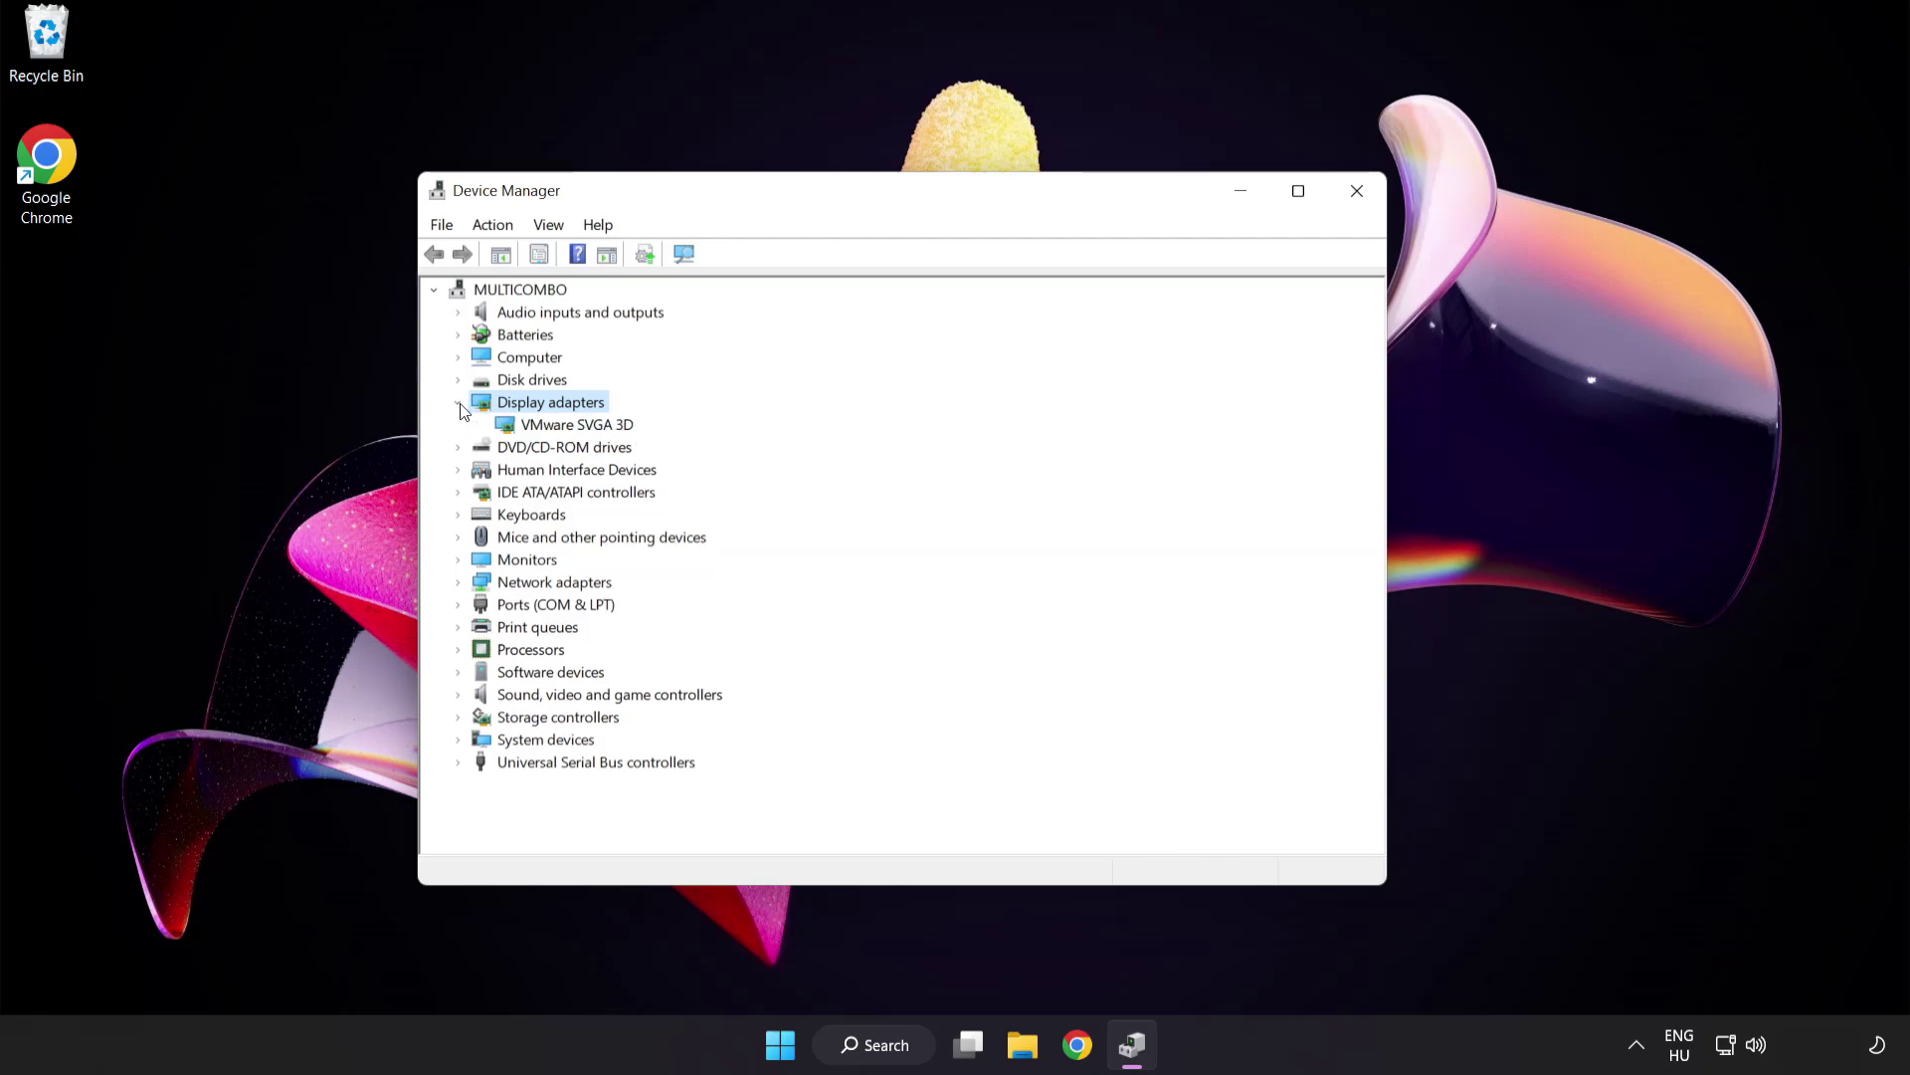
click(521, 425)
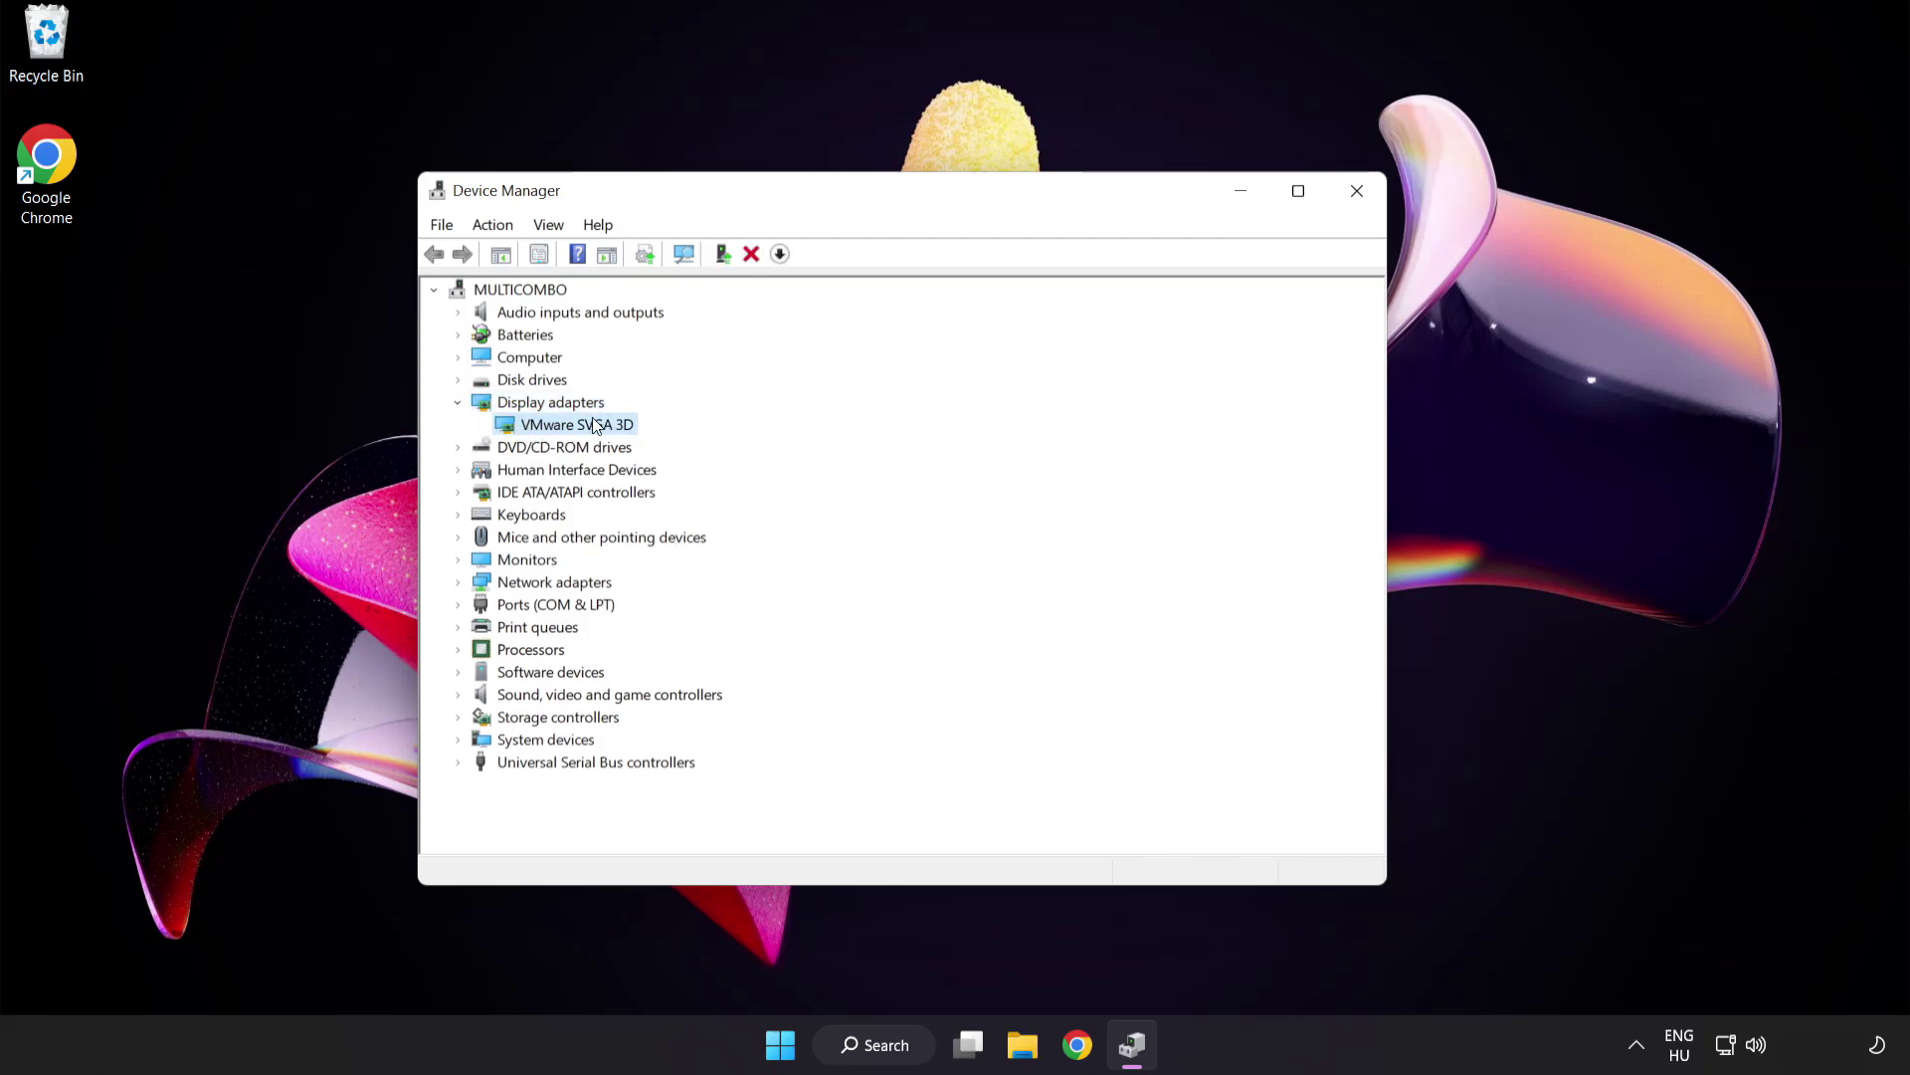
- Auto-search for a VMware SVGA 3D driver update, dismiss the result, and close Device Manager
right_click(562, 423)
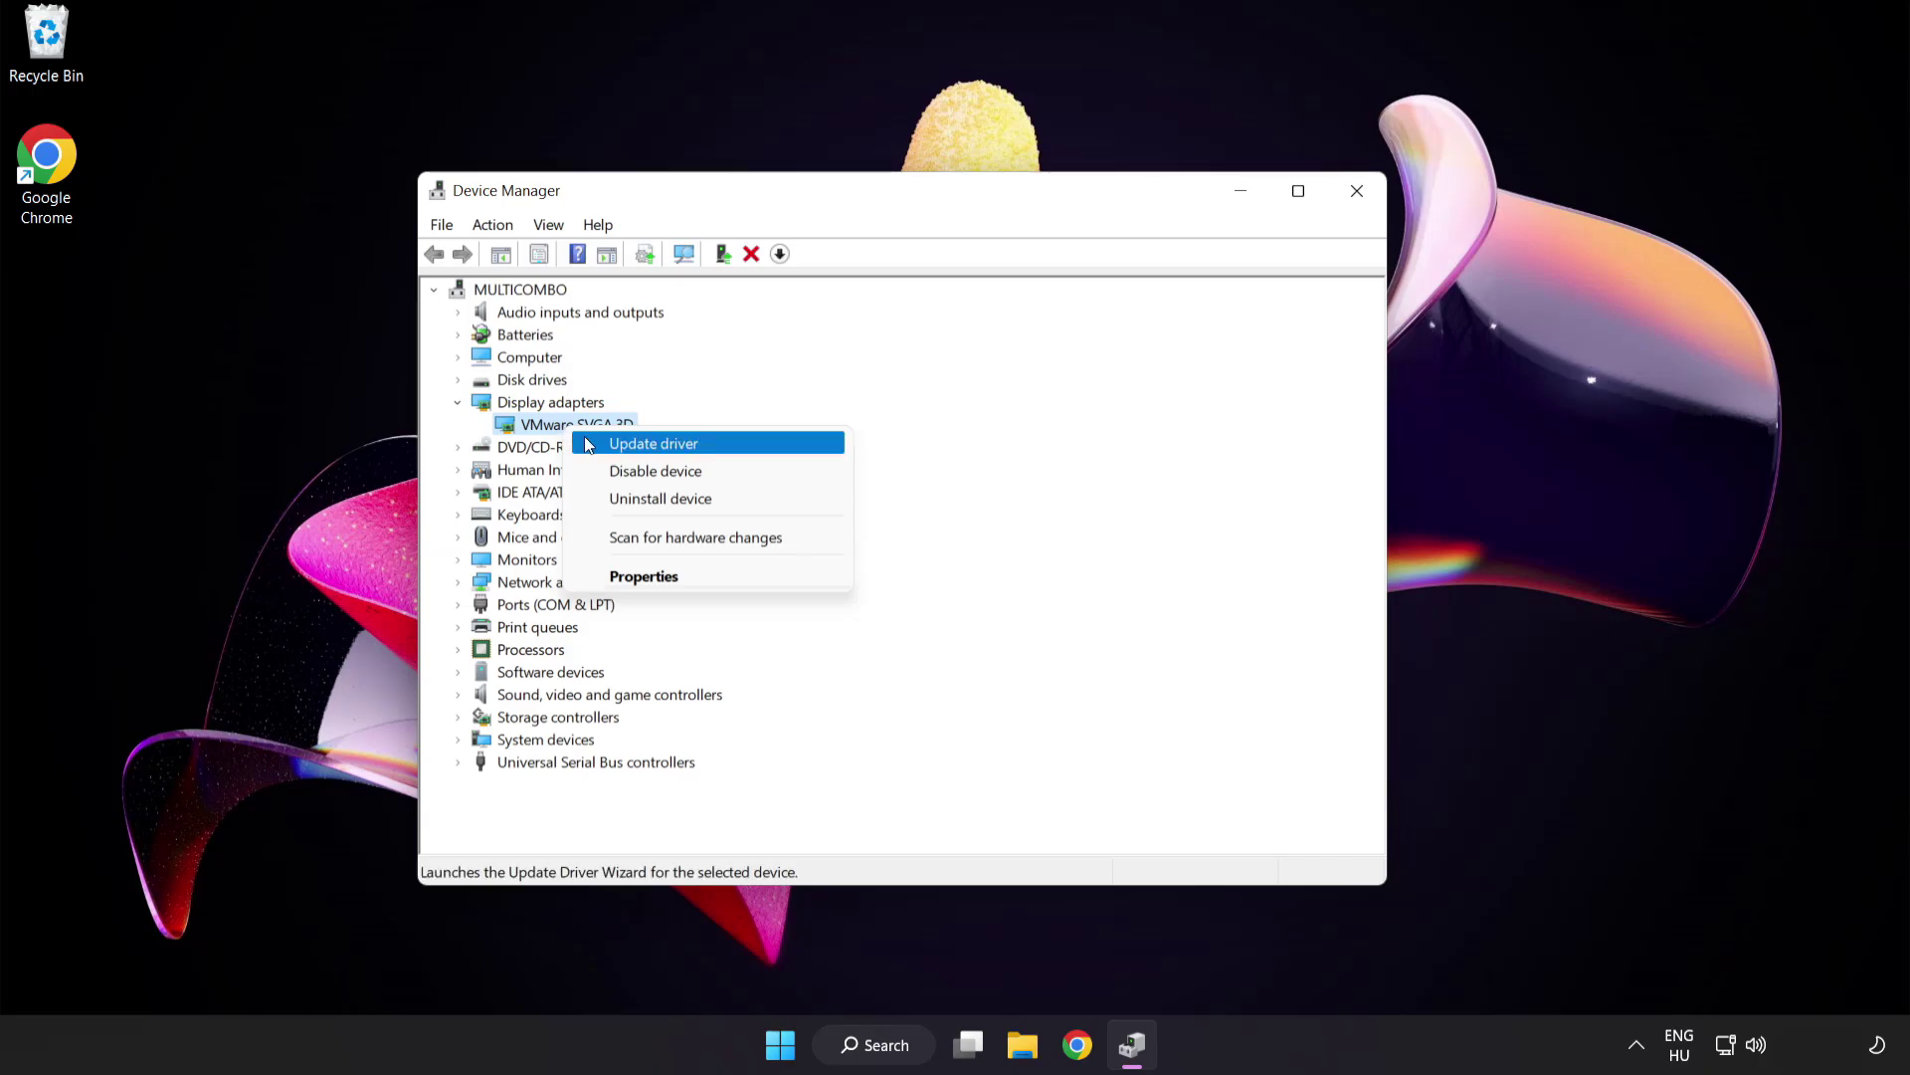
click(742, 445)
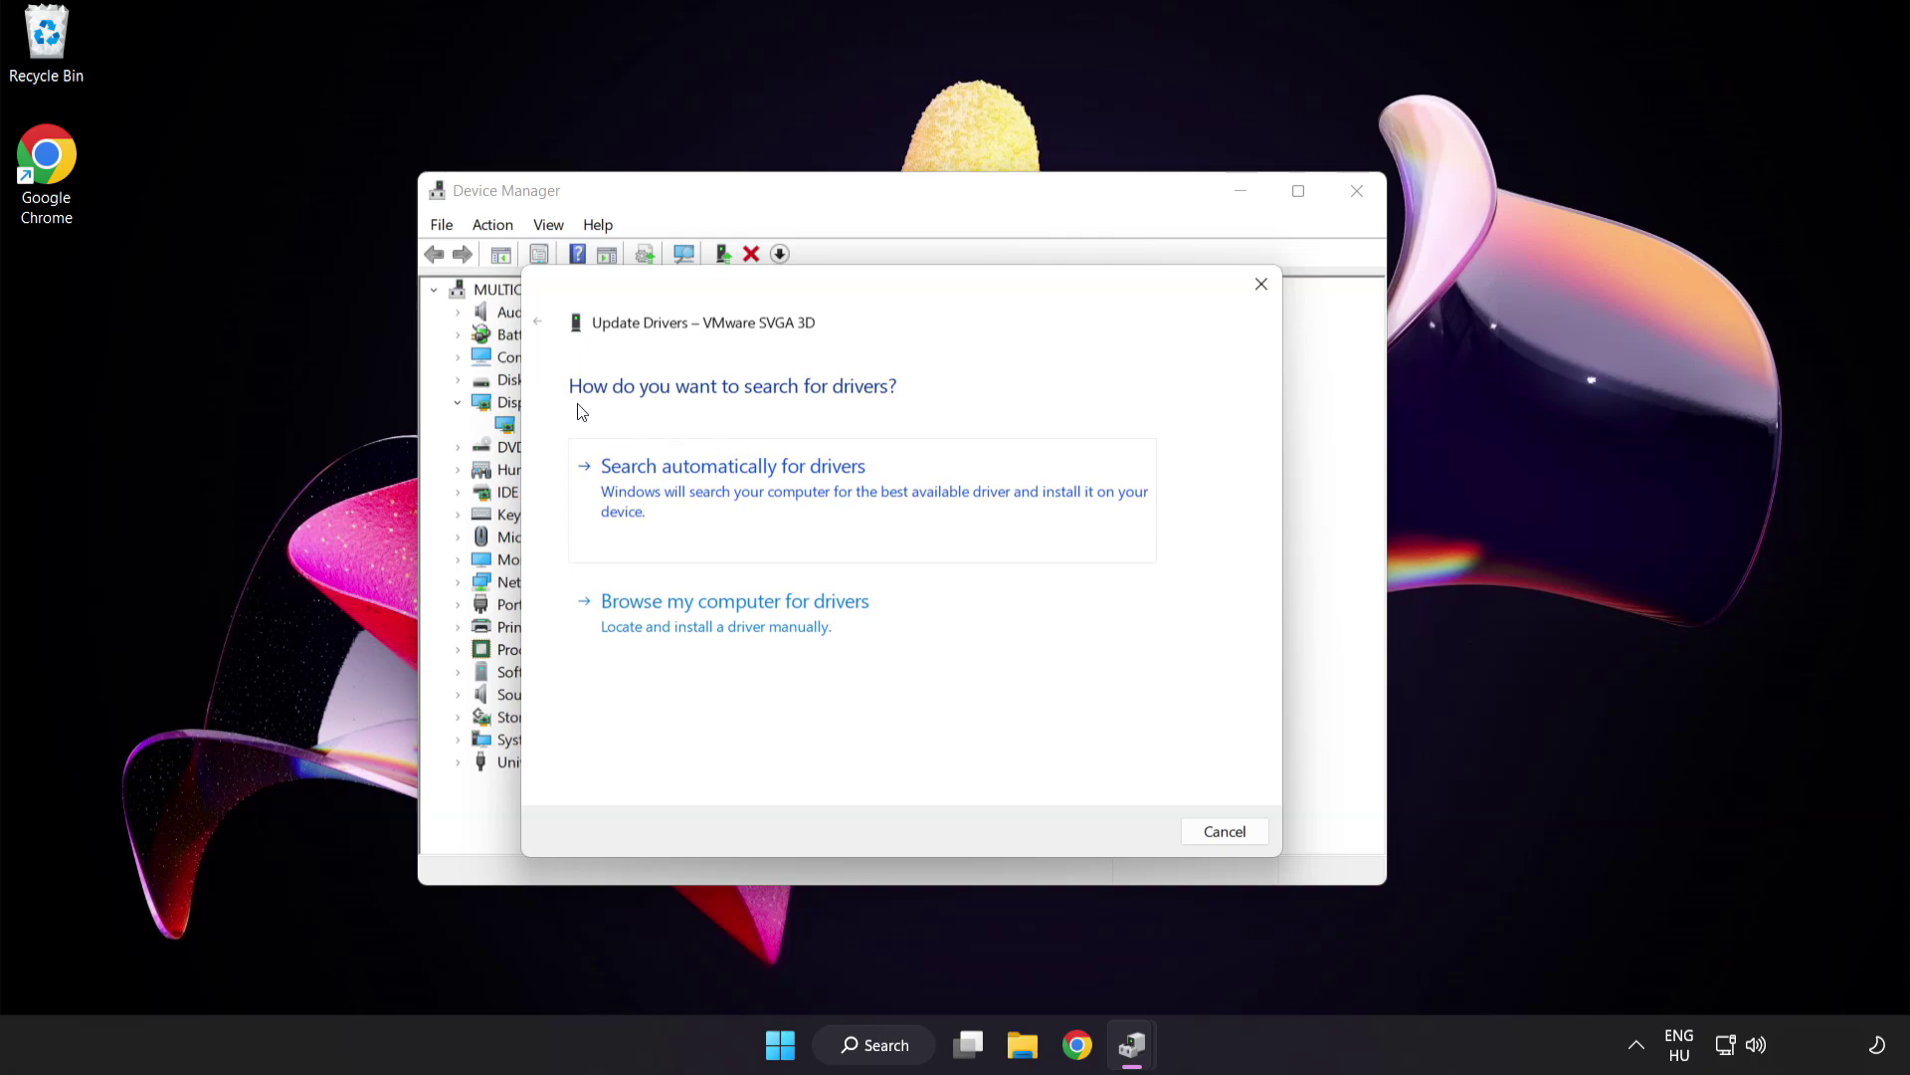
click(832, 494)
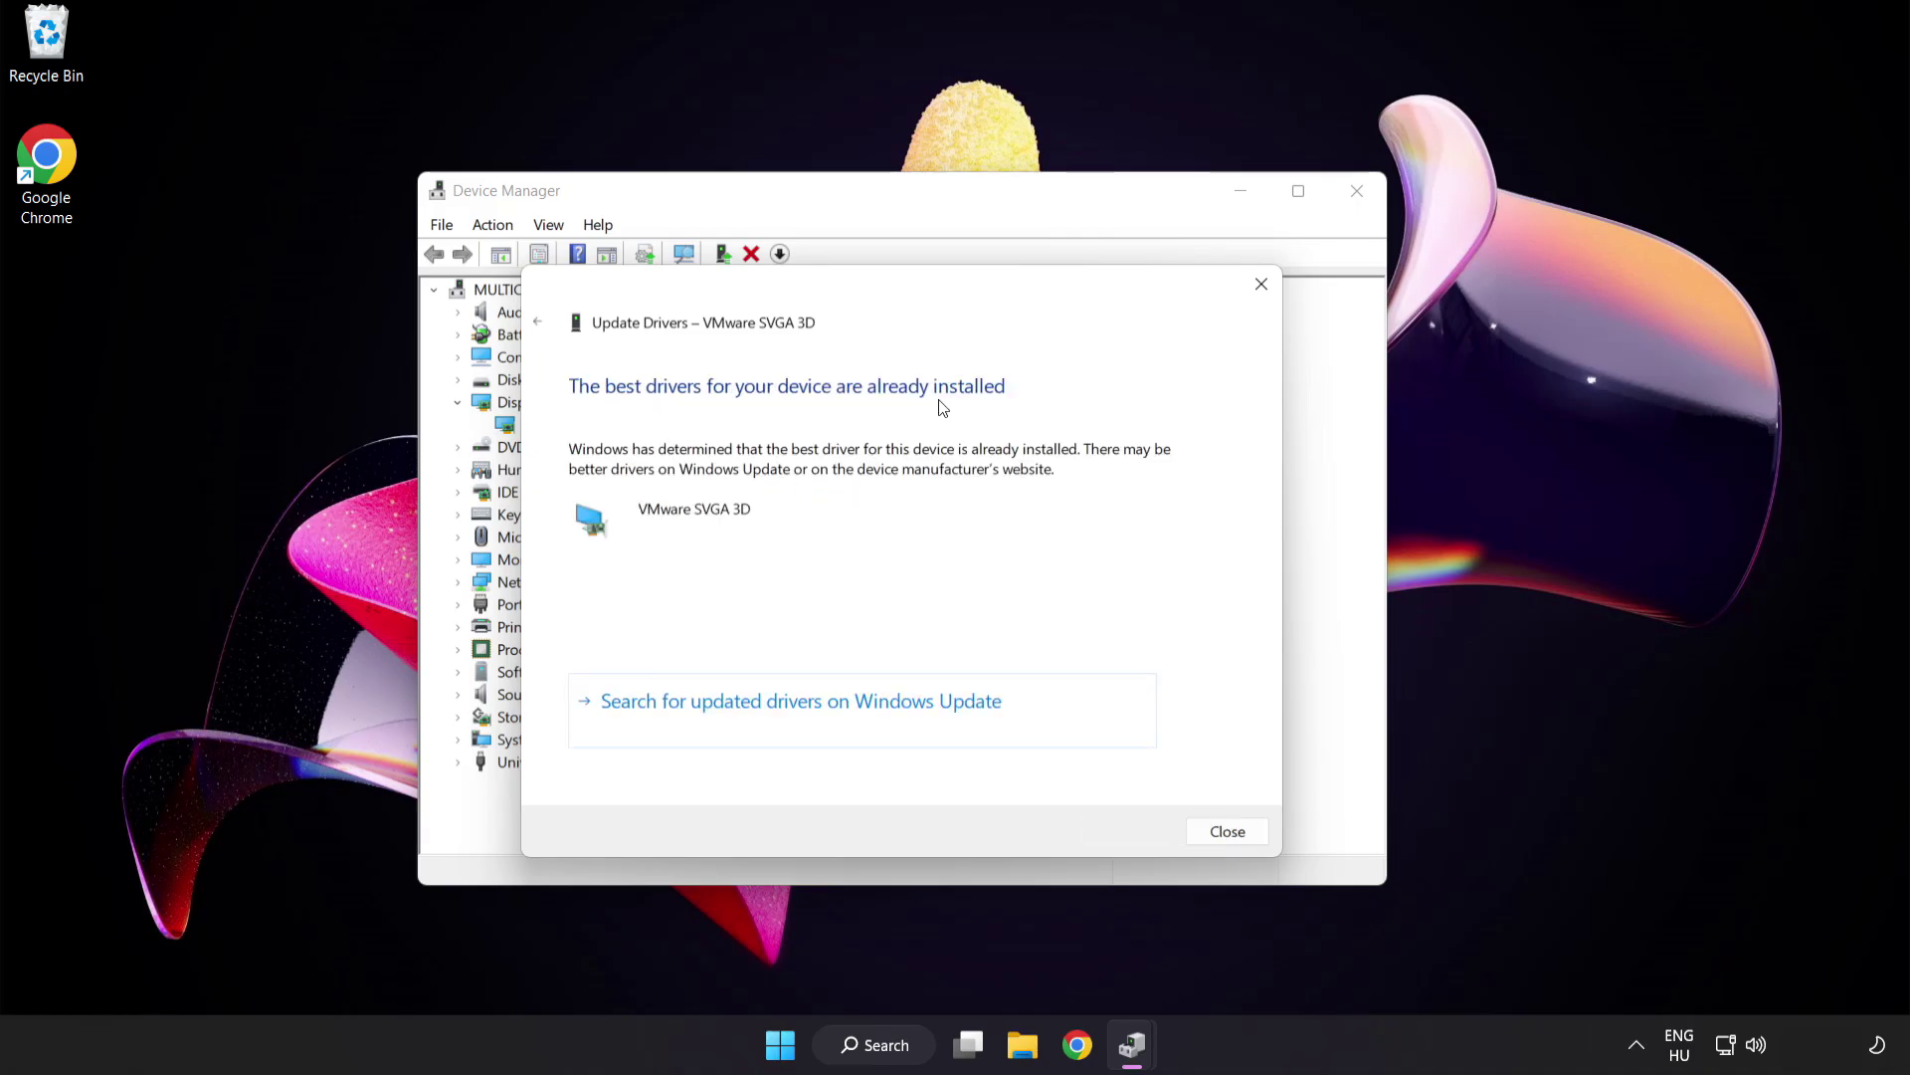
click(1222, 834)
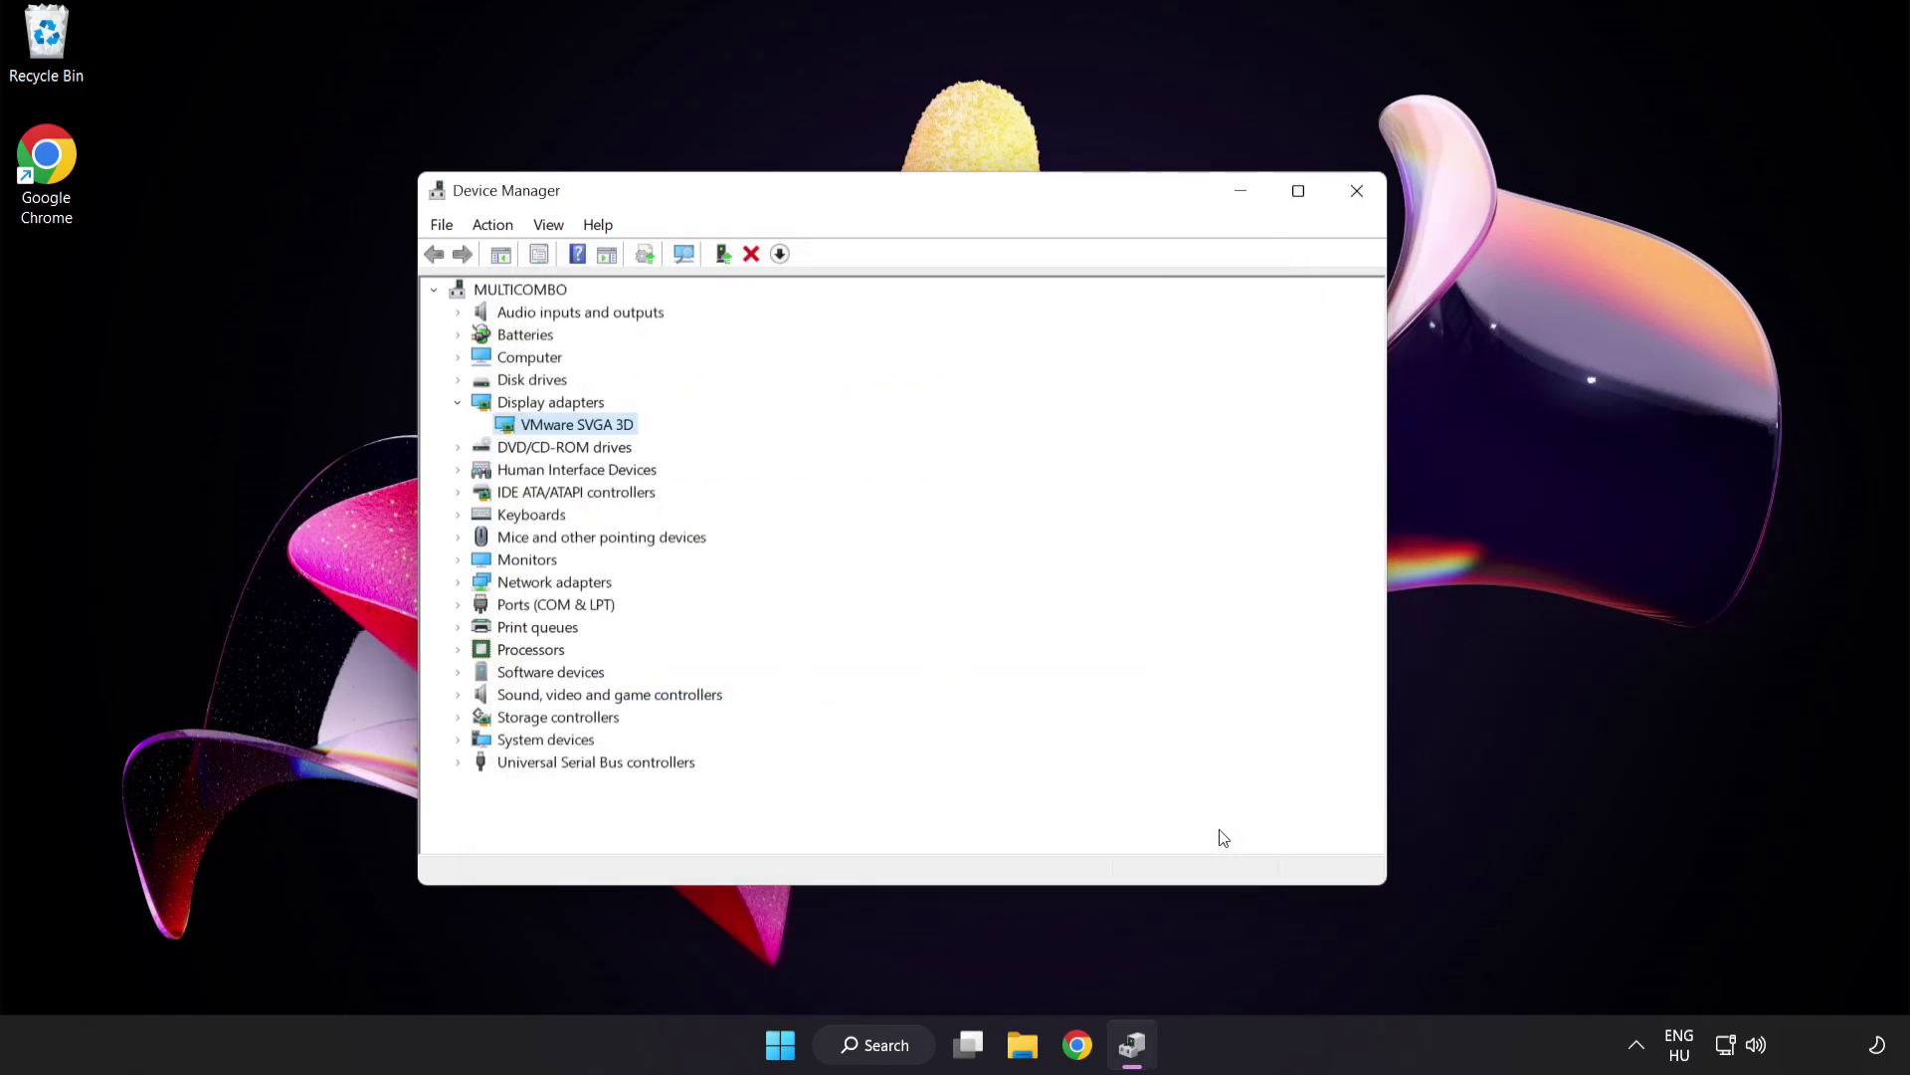
click(1358, 199)
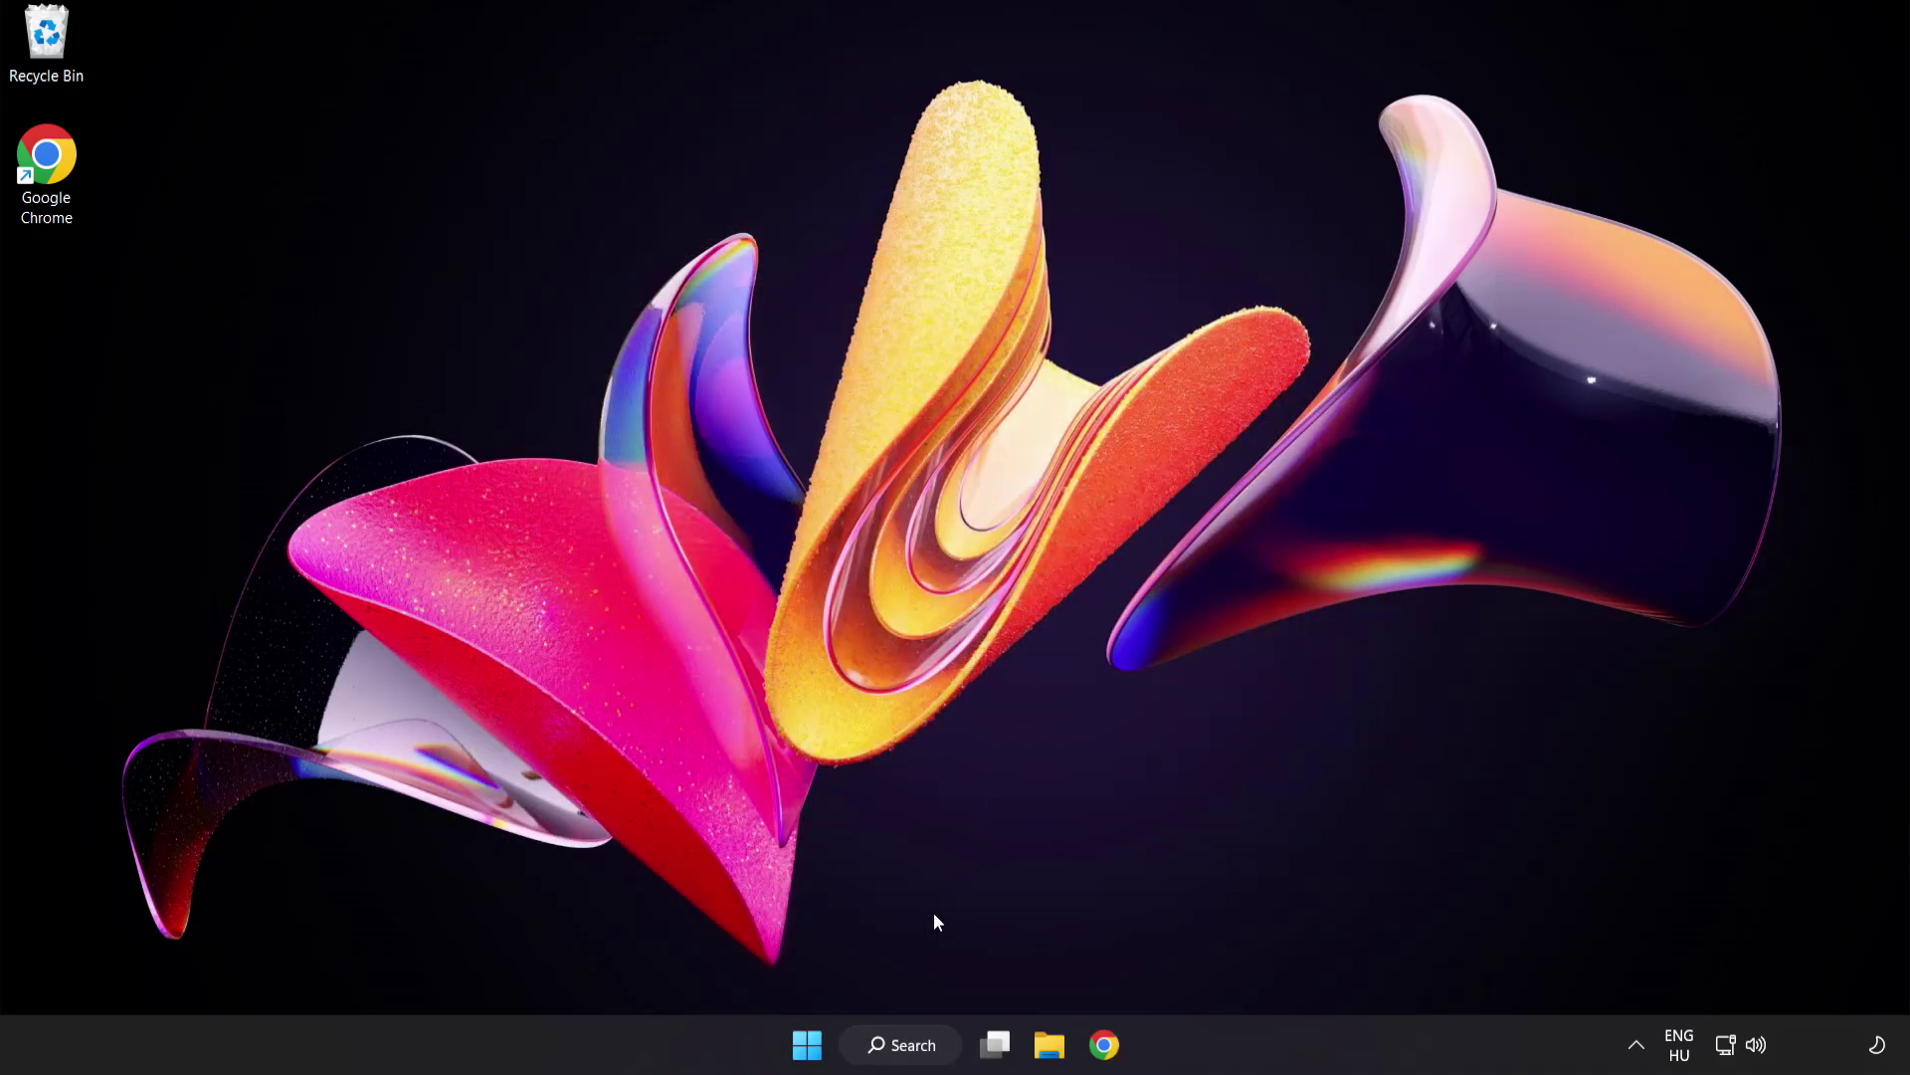
- Open Windows Search from the taskbar to look up 'update'
click(926, 1053)
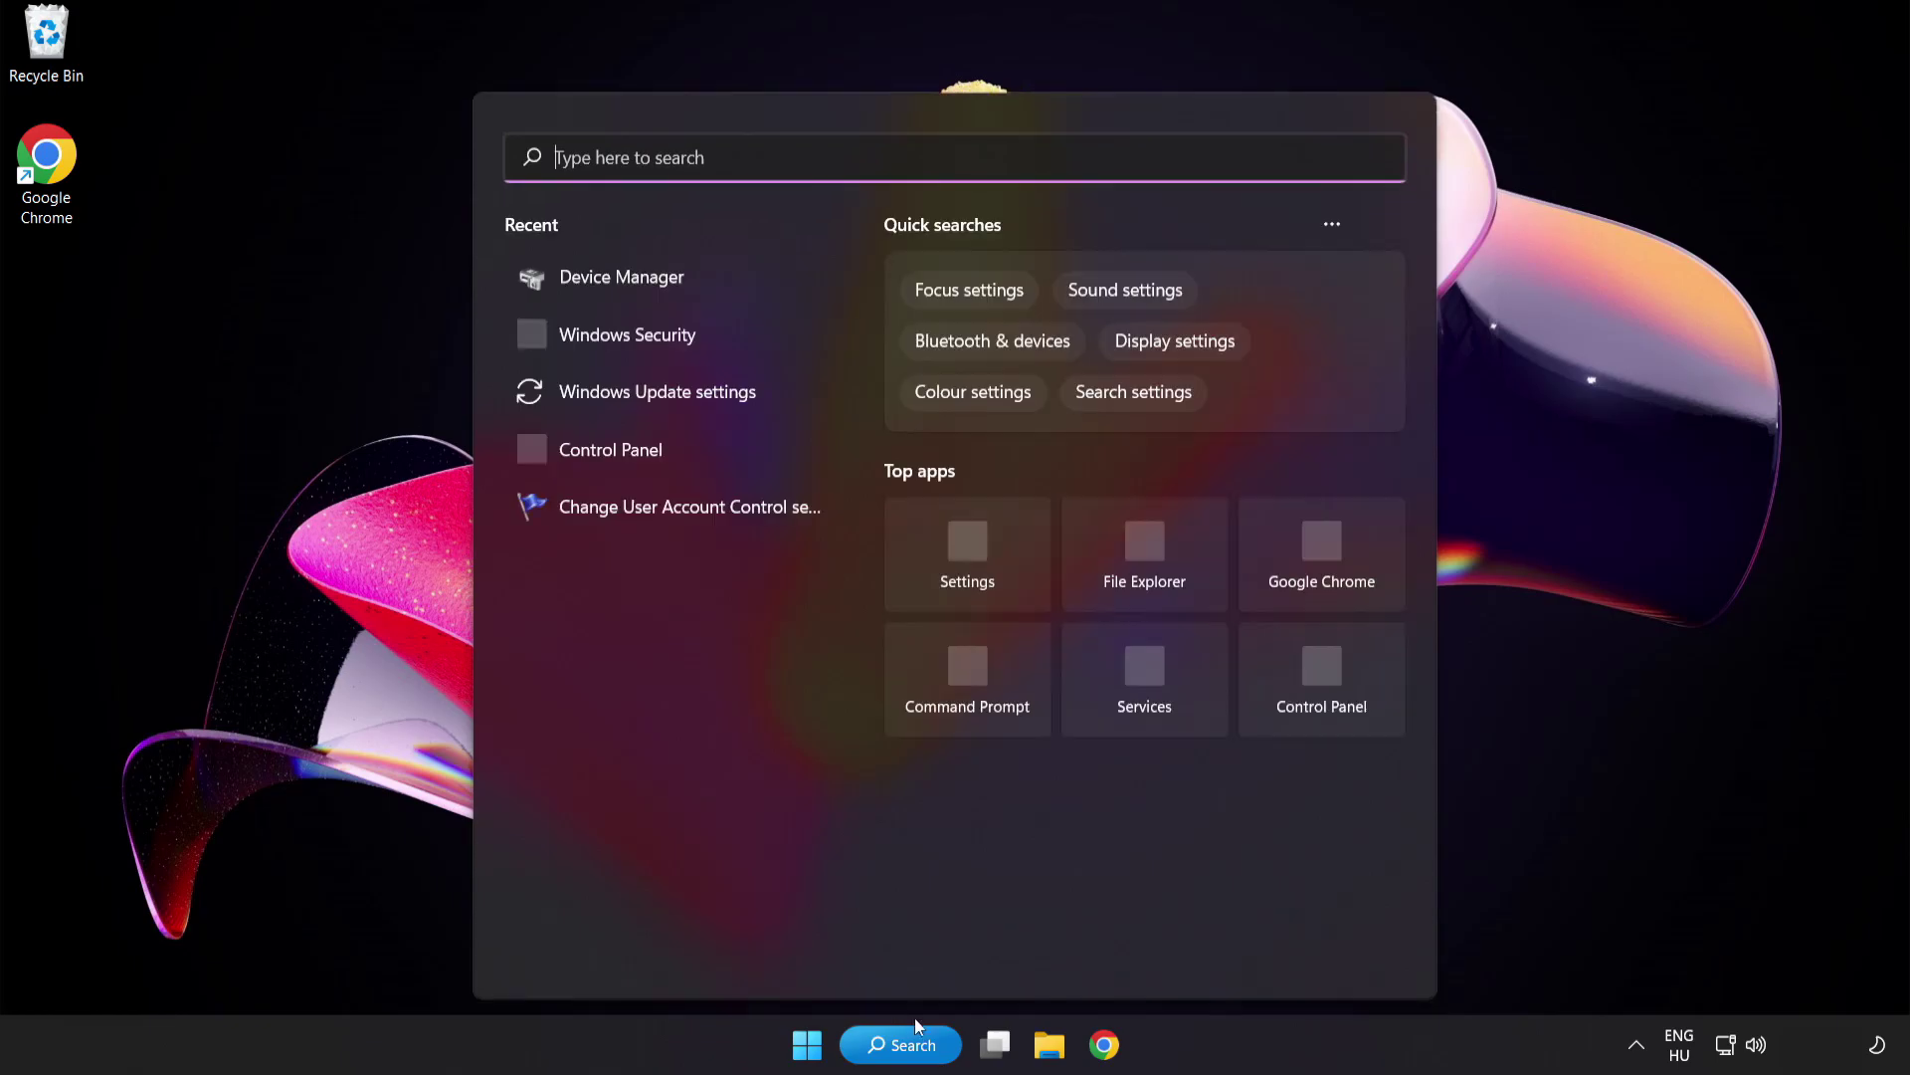
text(u)
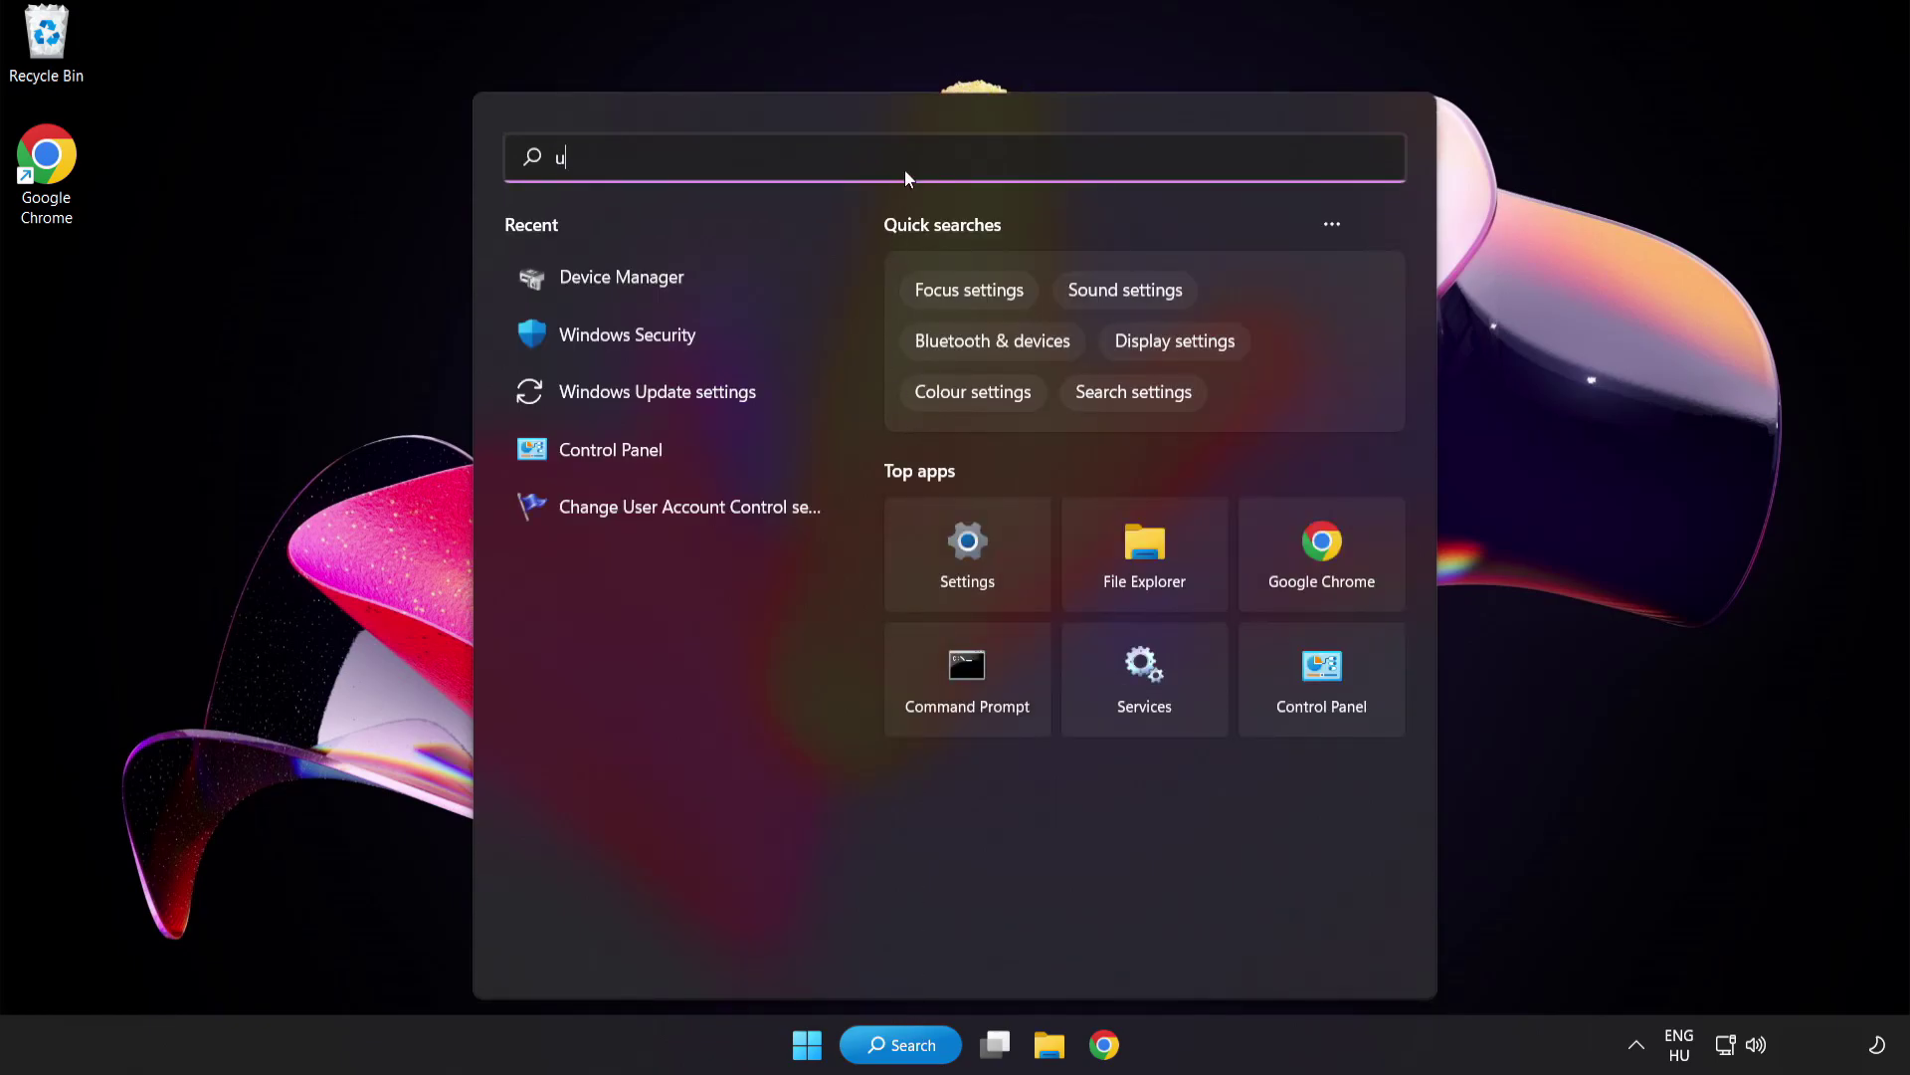
text(pdate)
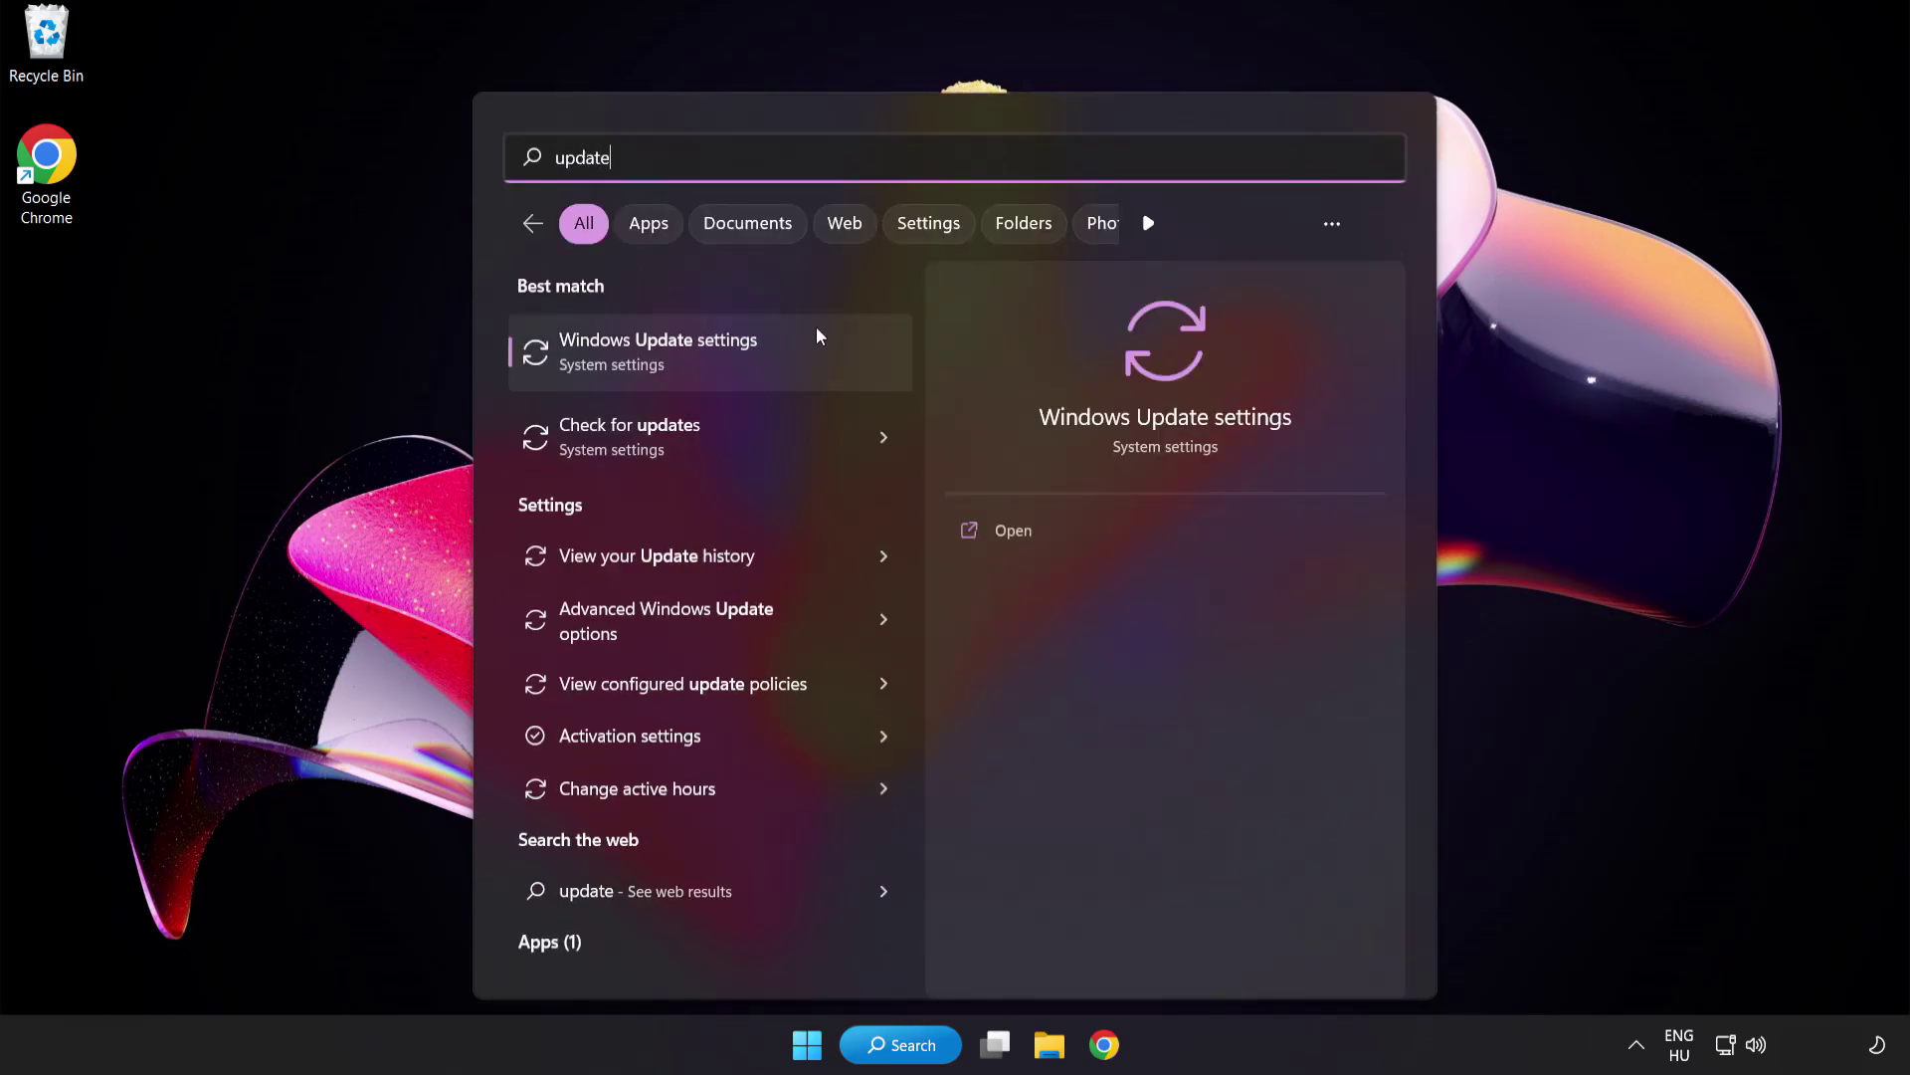
- Run Check for updates on the Windows Update page, then close Settings
click(730, 366)
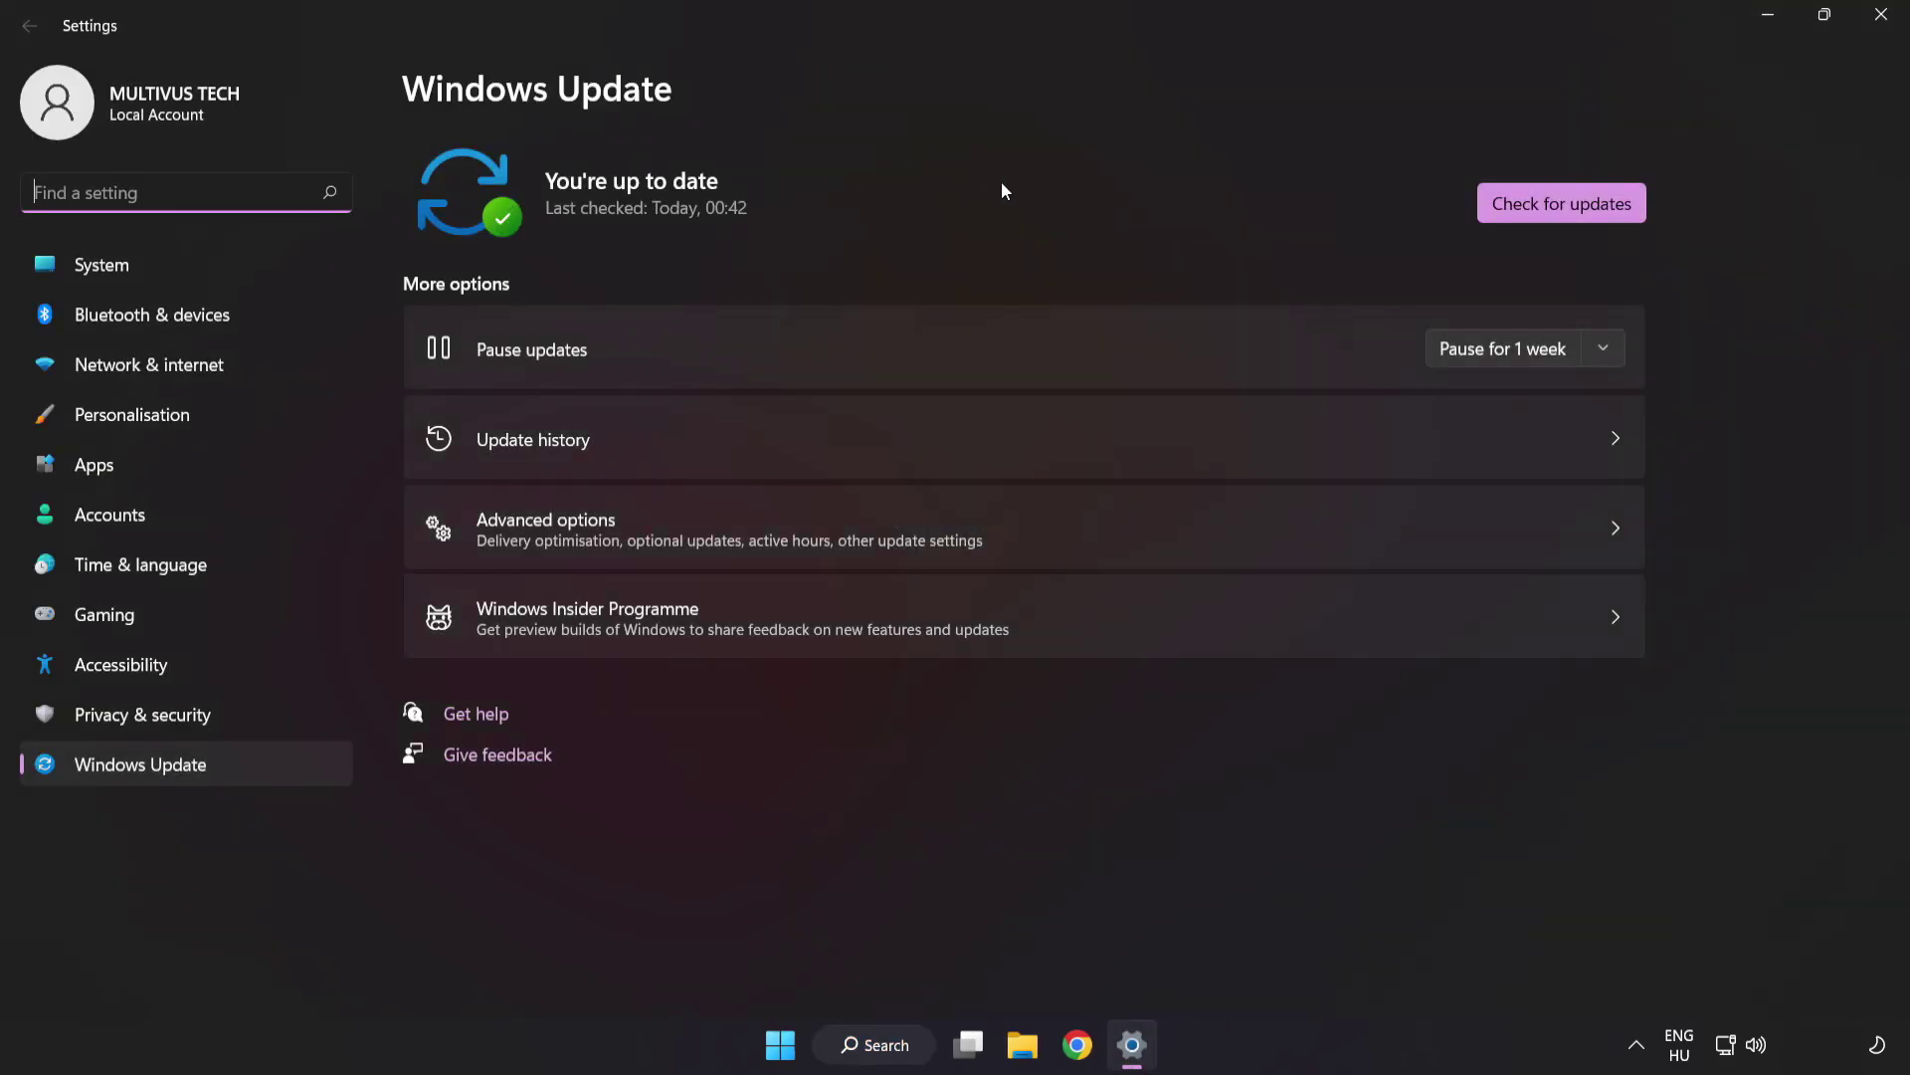
click(1554, 213)
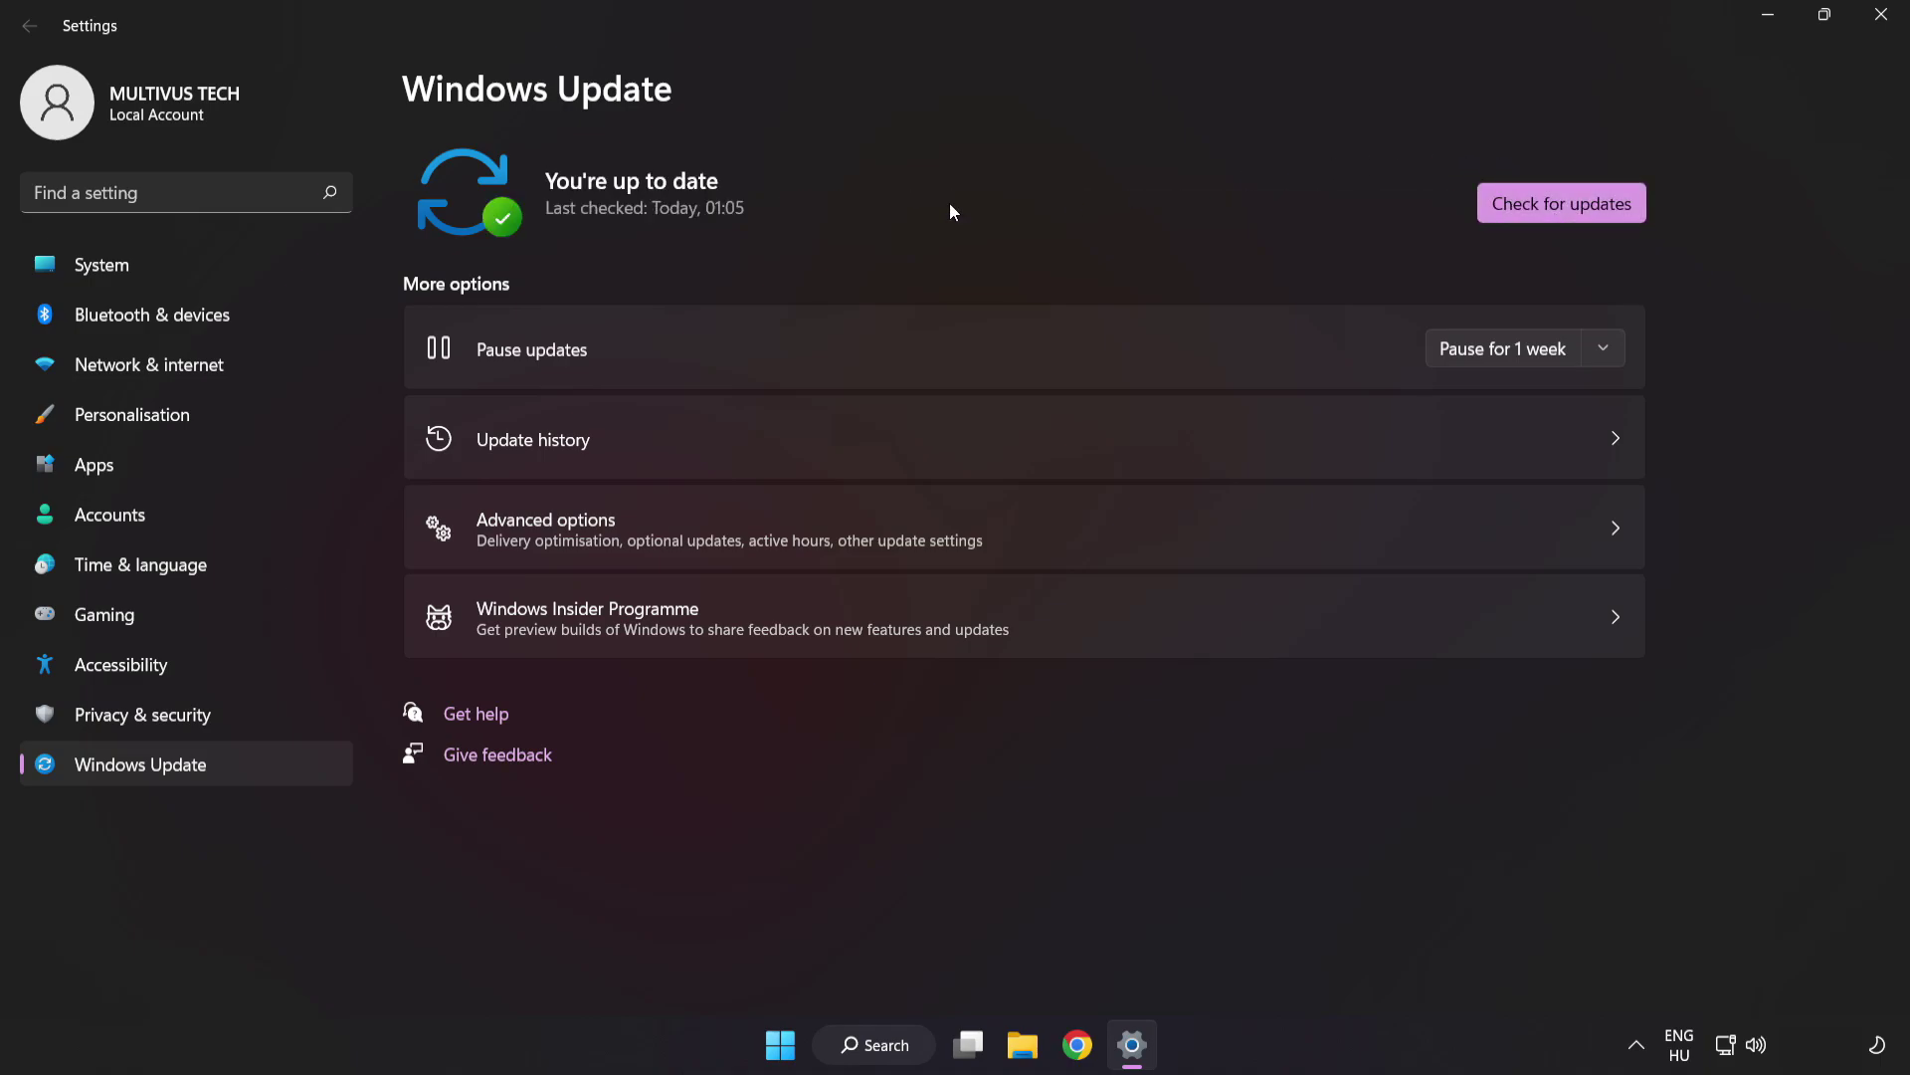
click(1880, 16)
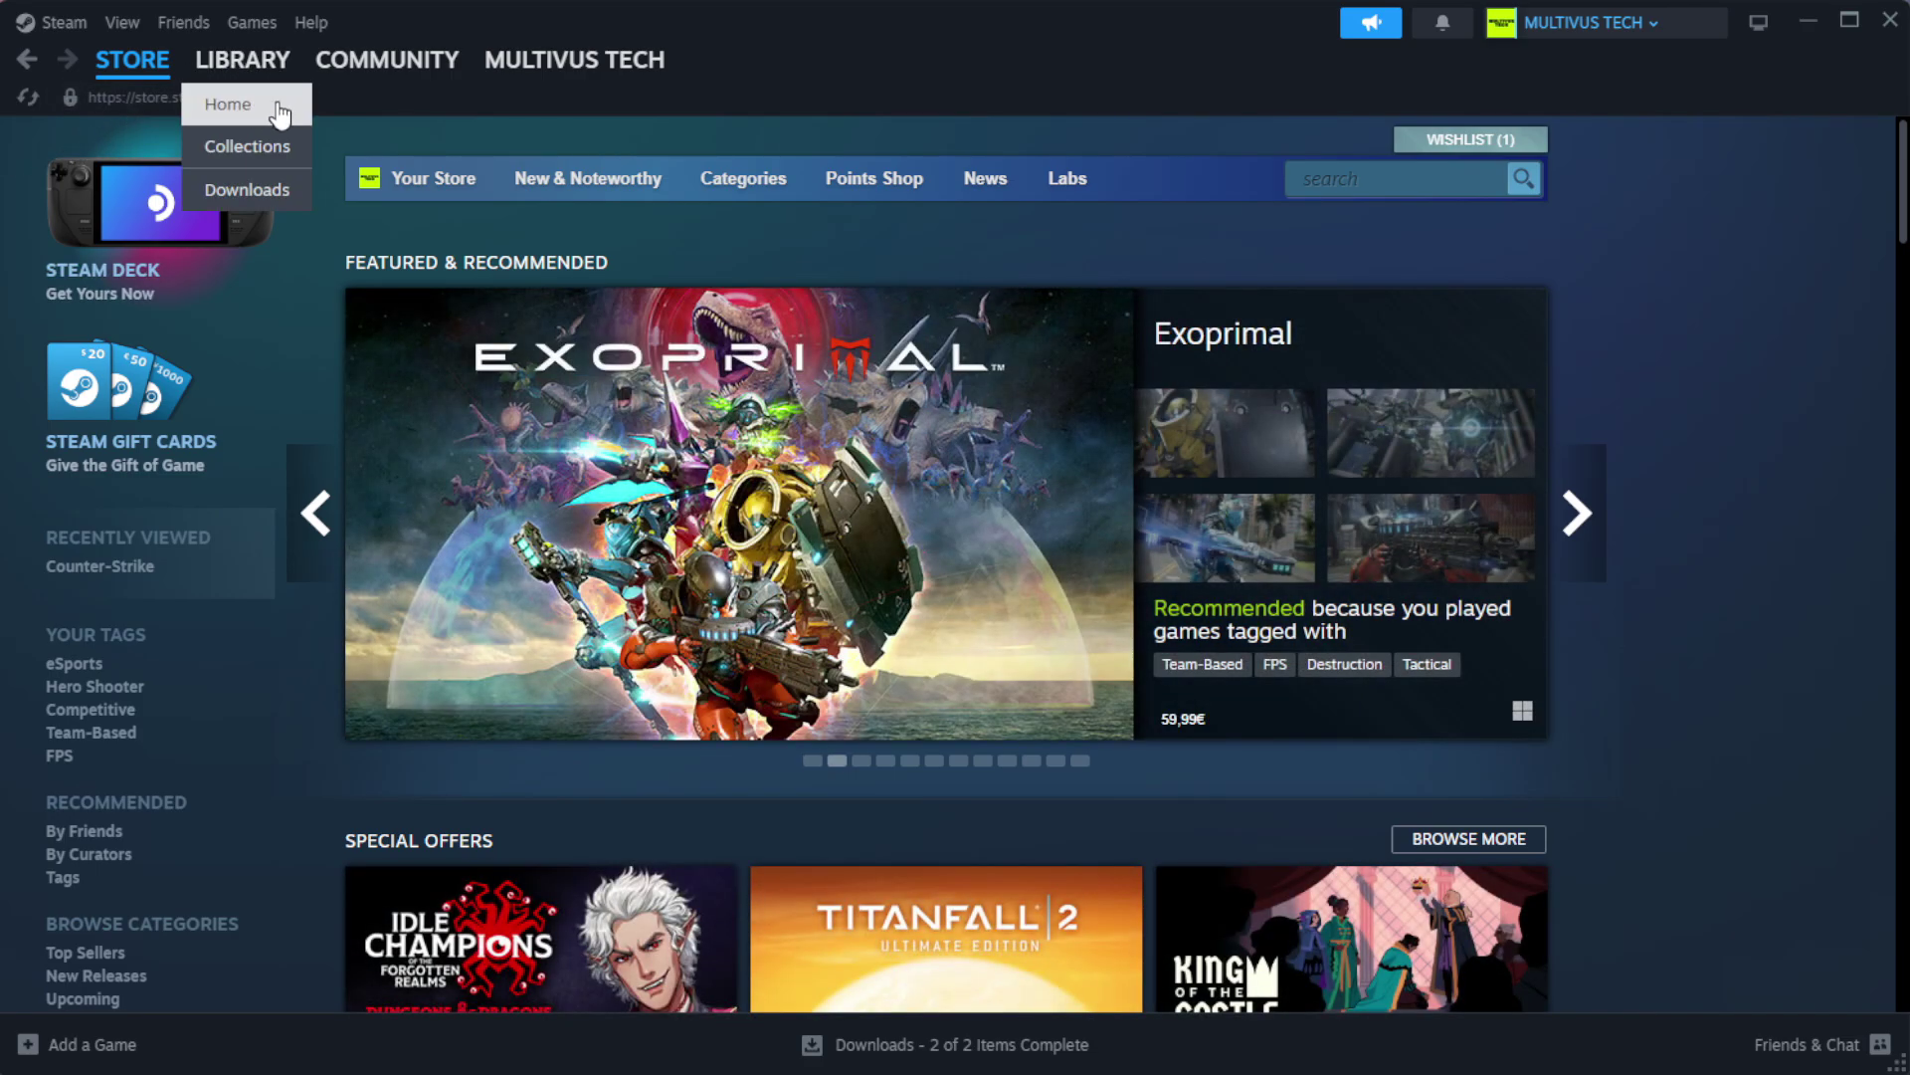
- Switch Steam from the store to the Library and bring up YOUR NOT WORKING GAME's options
click(279, 108)
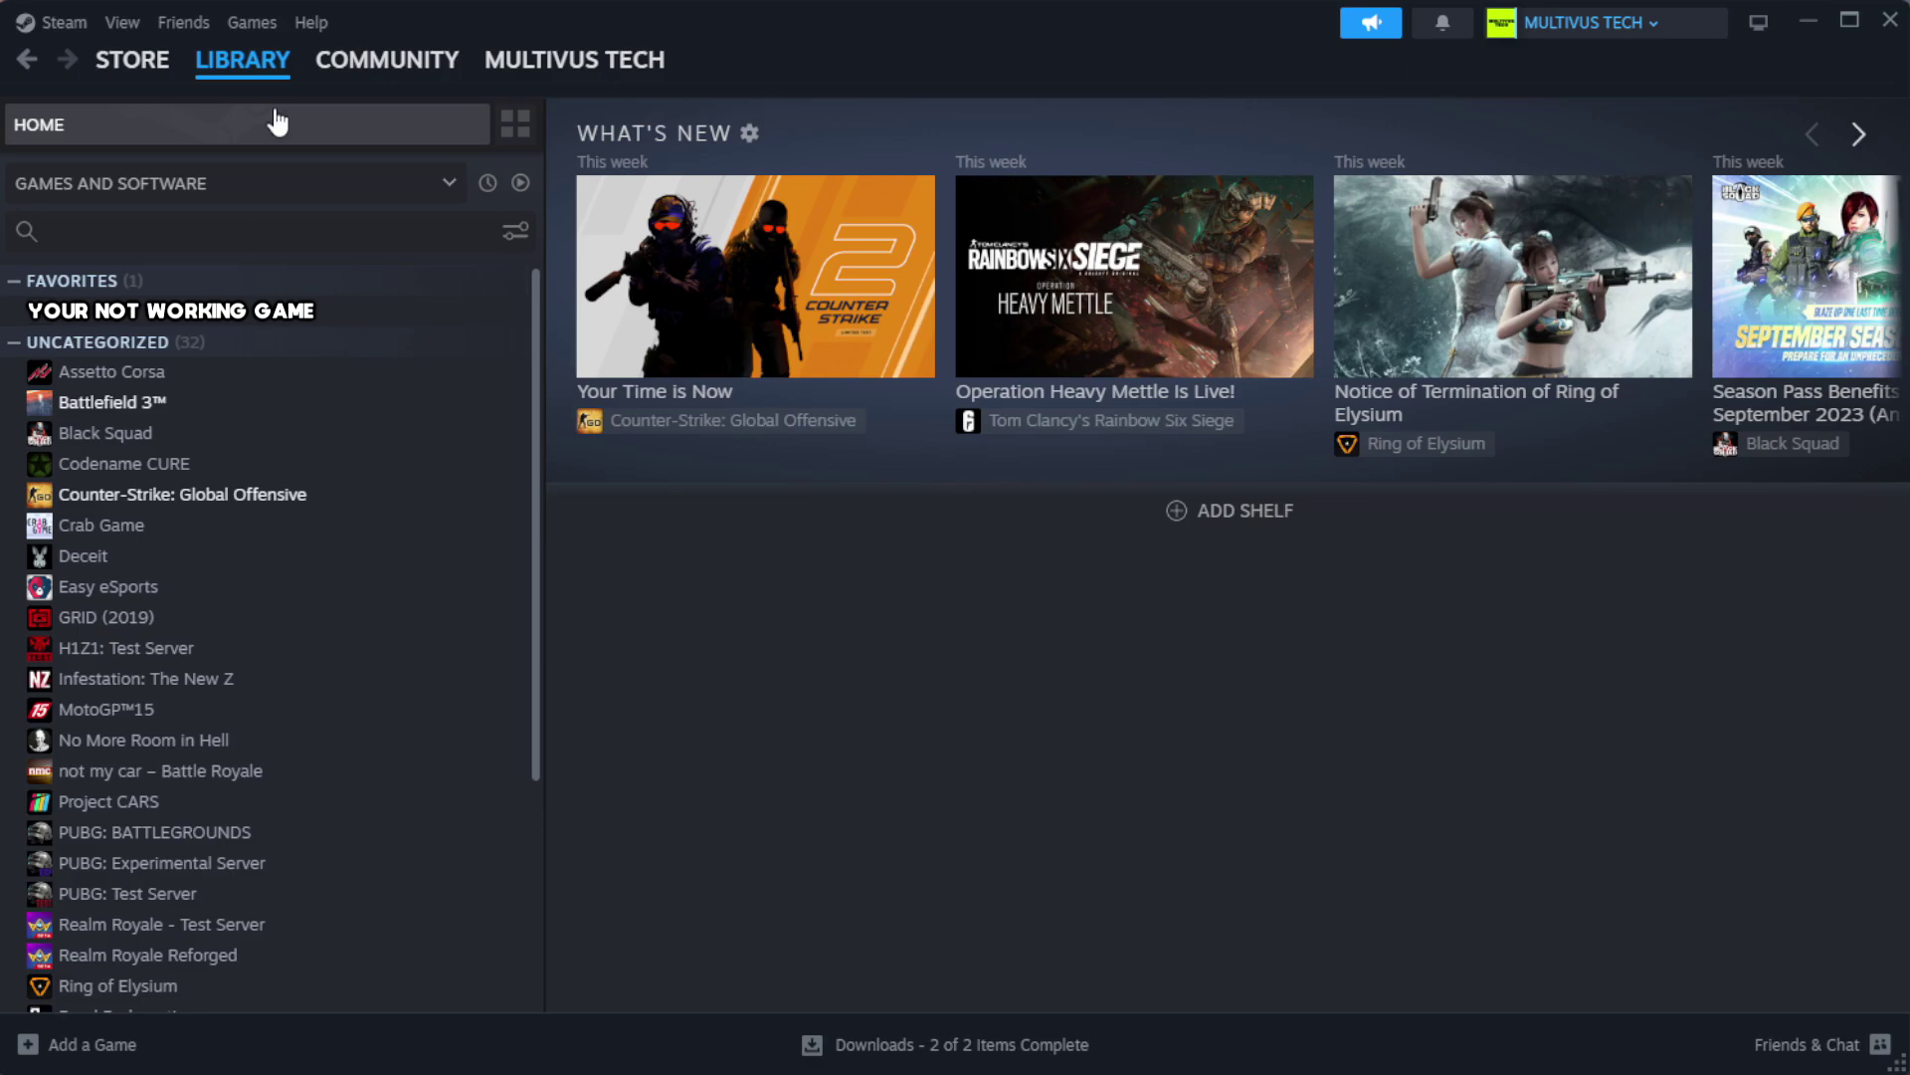
right_click(470, 315)
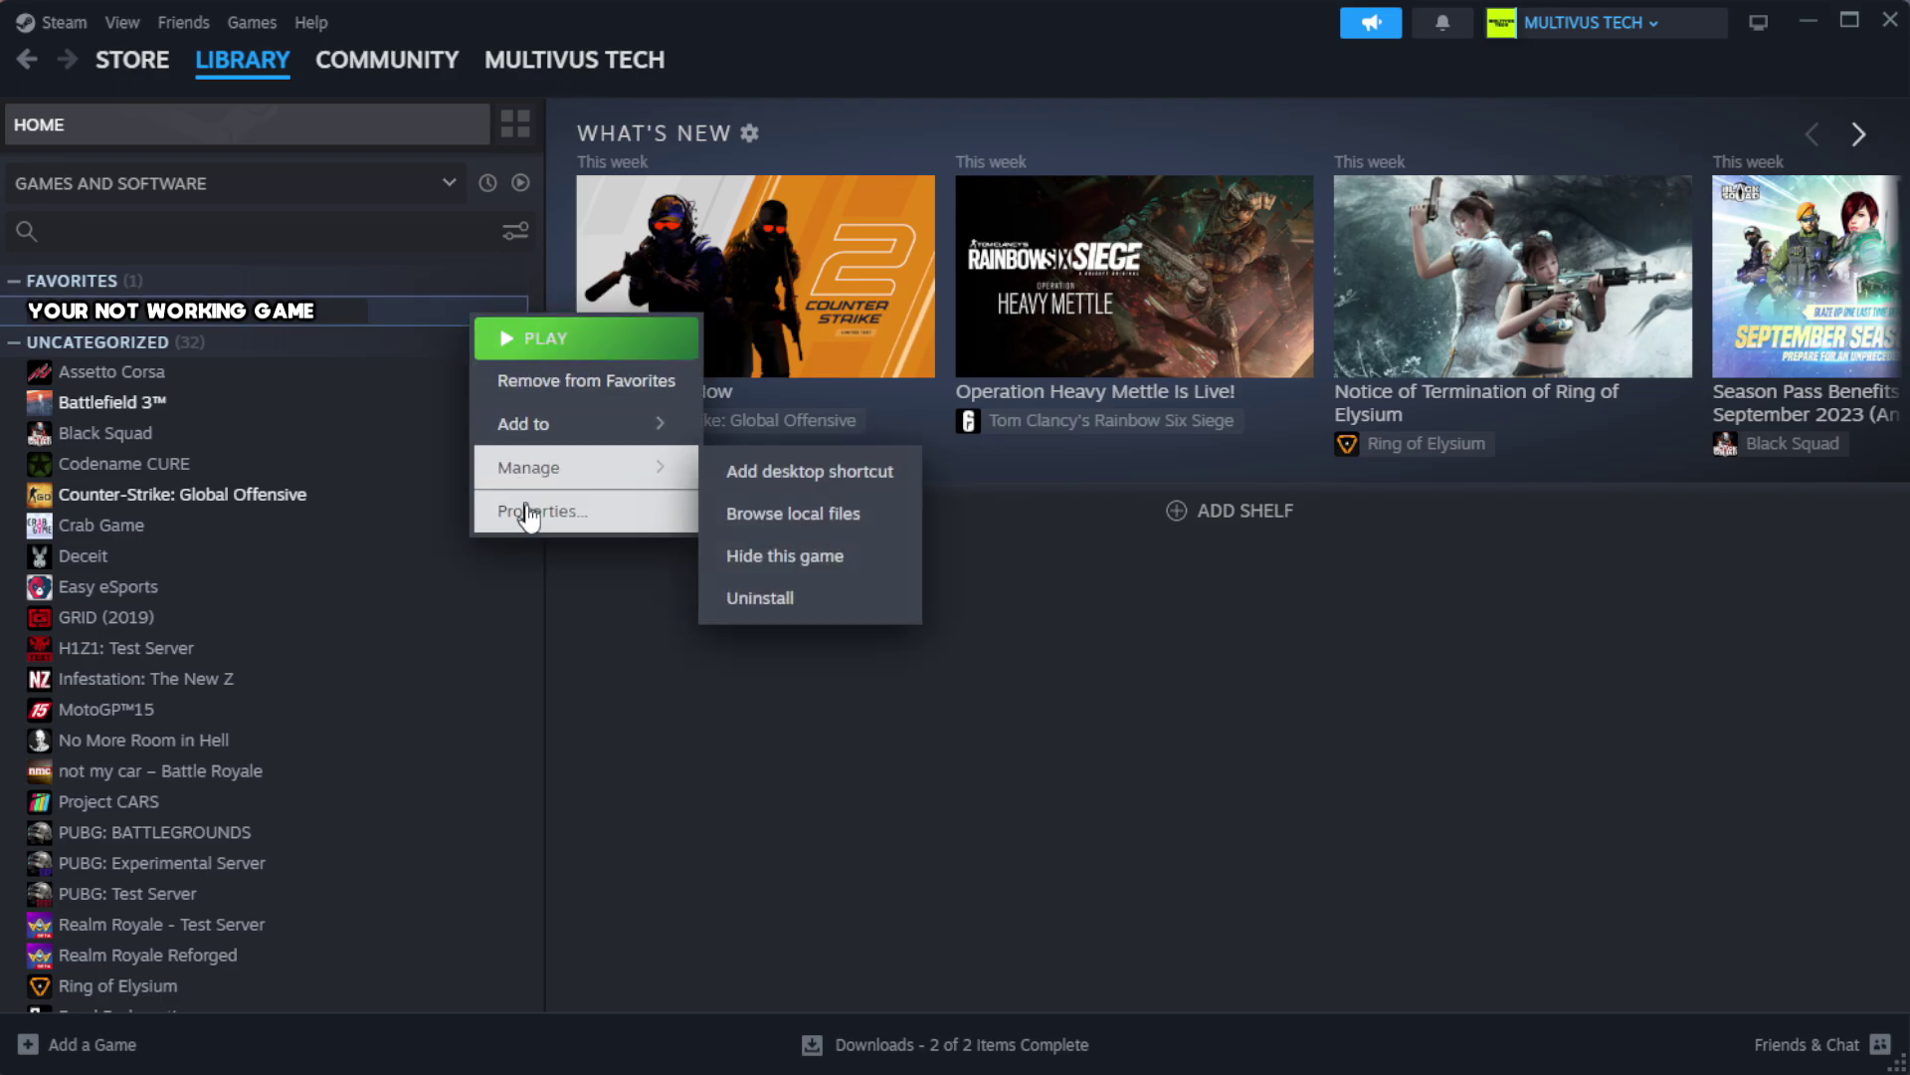
- Run Verify integrity of game files from the game's Installed Files properties
click(597, 515)
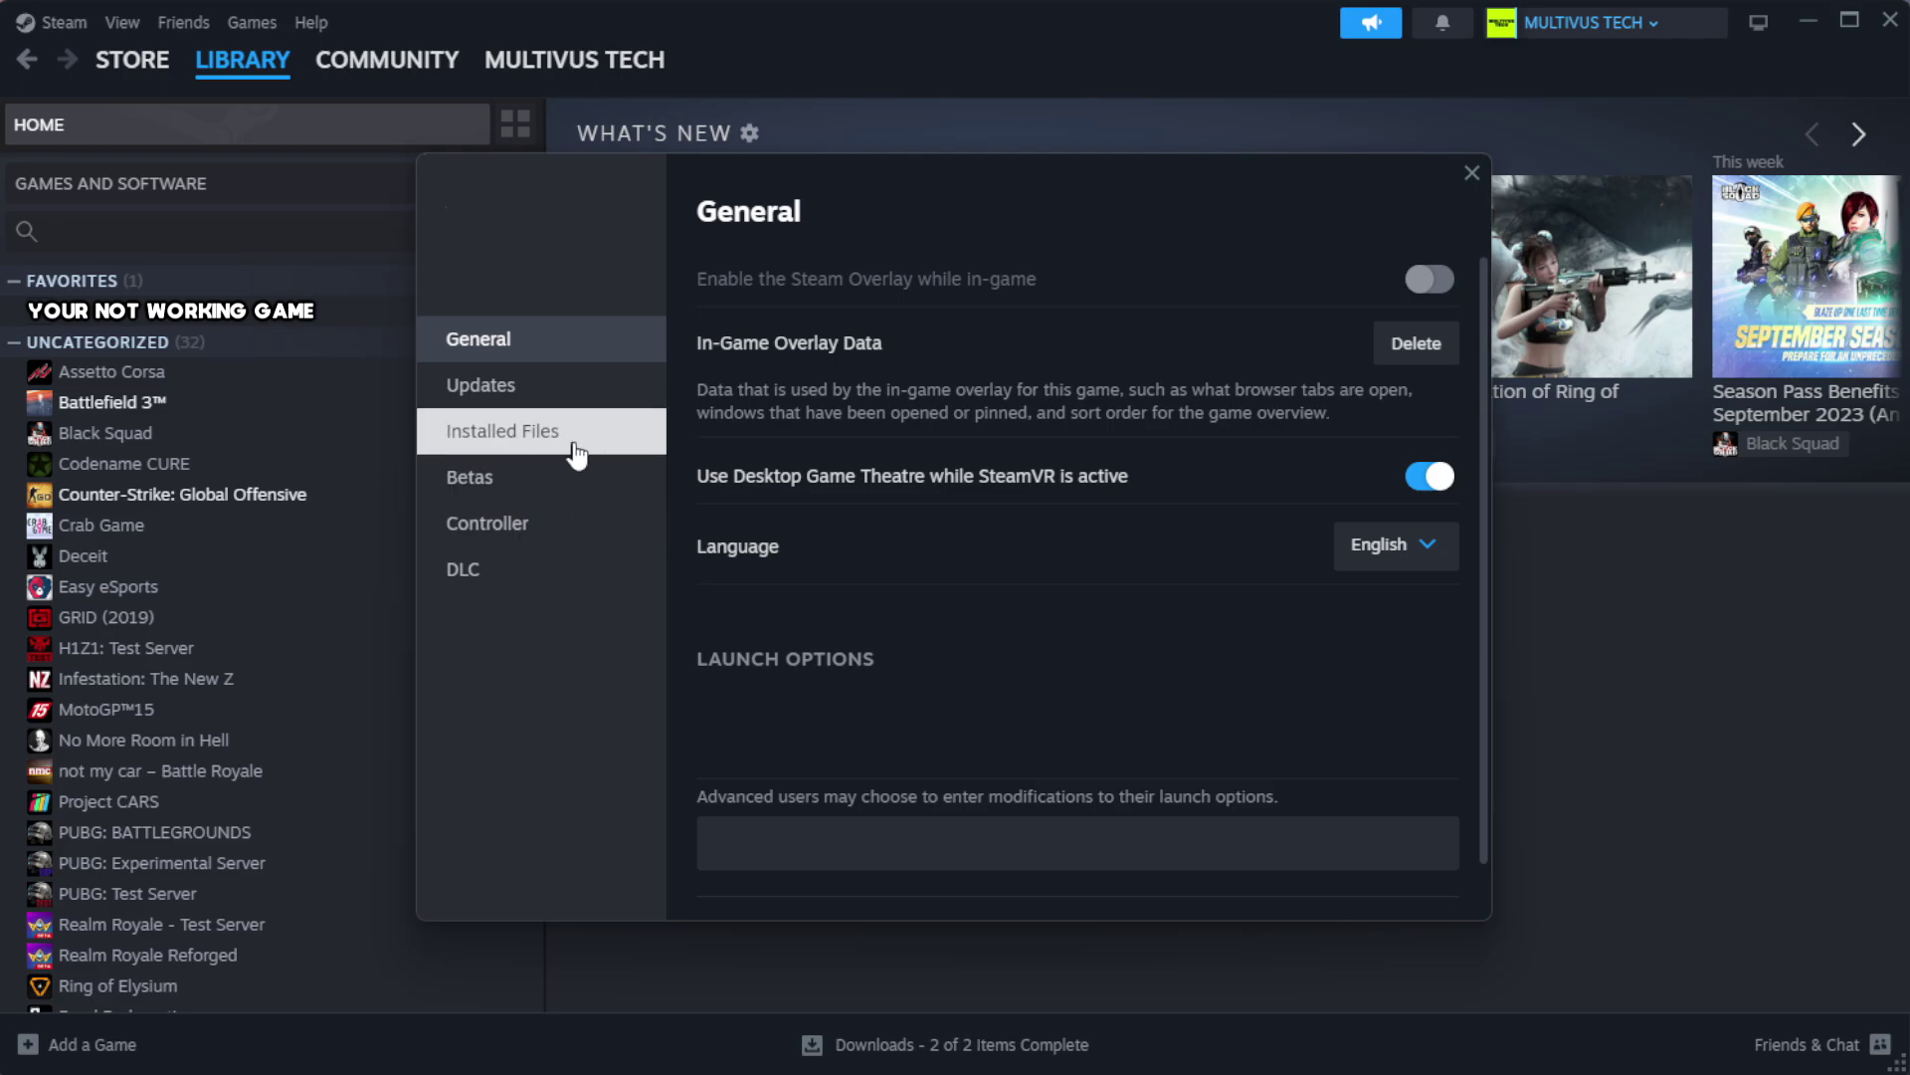
click(627, 454)
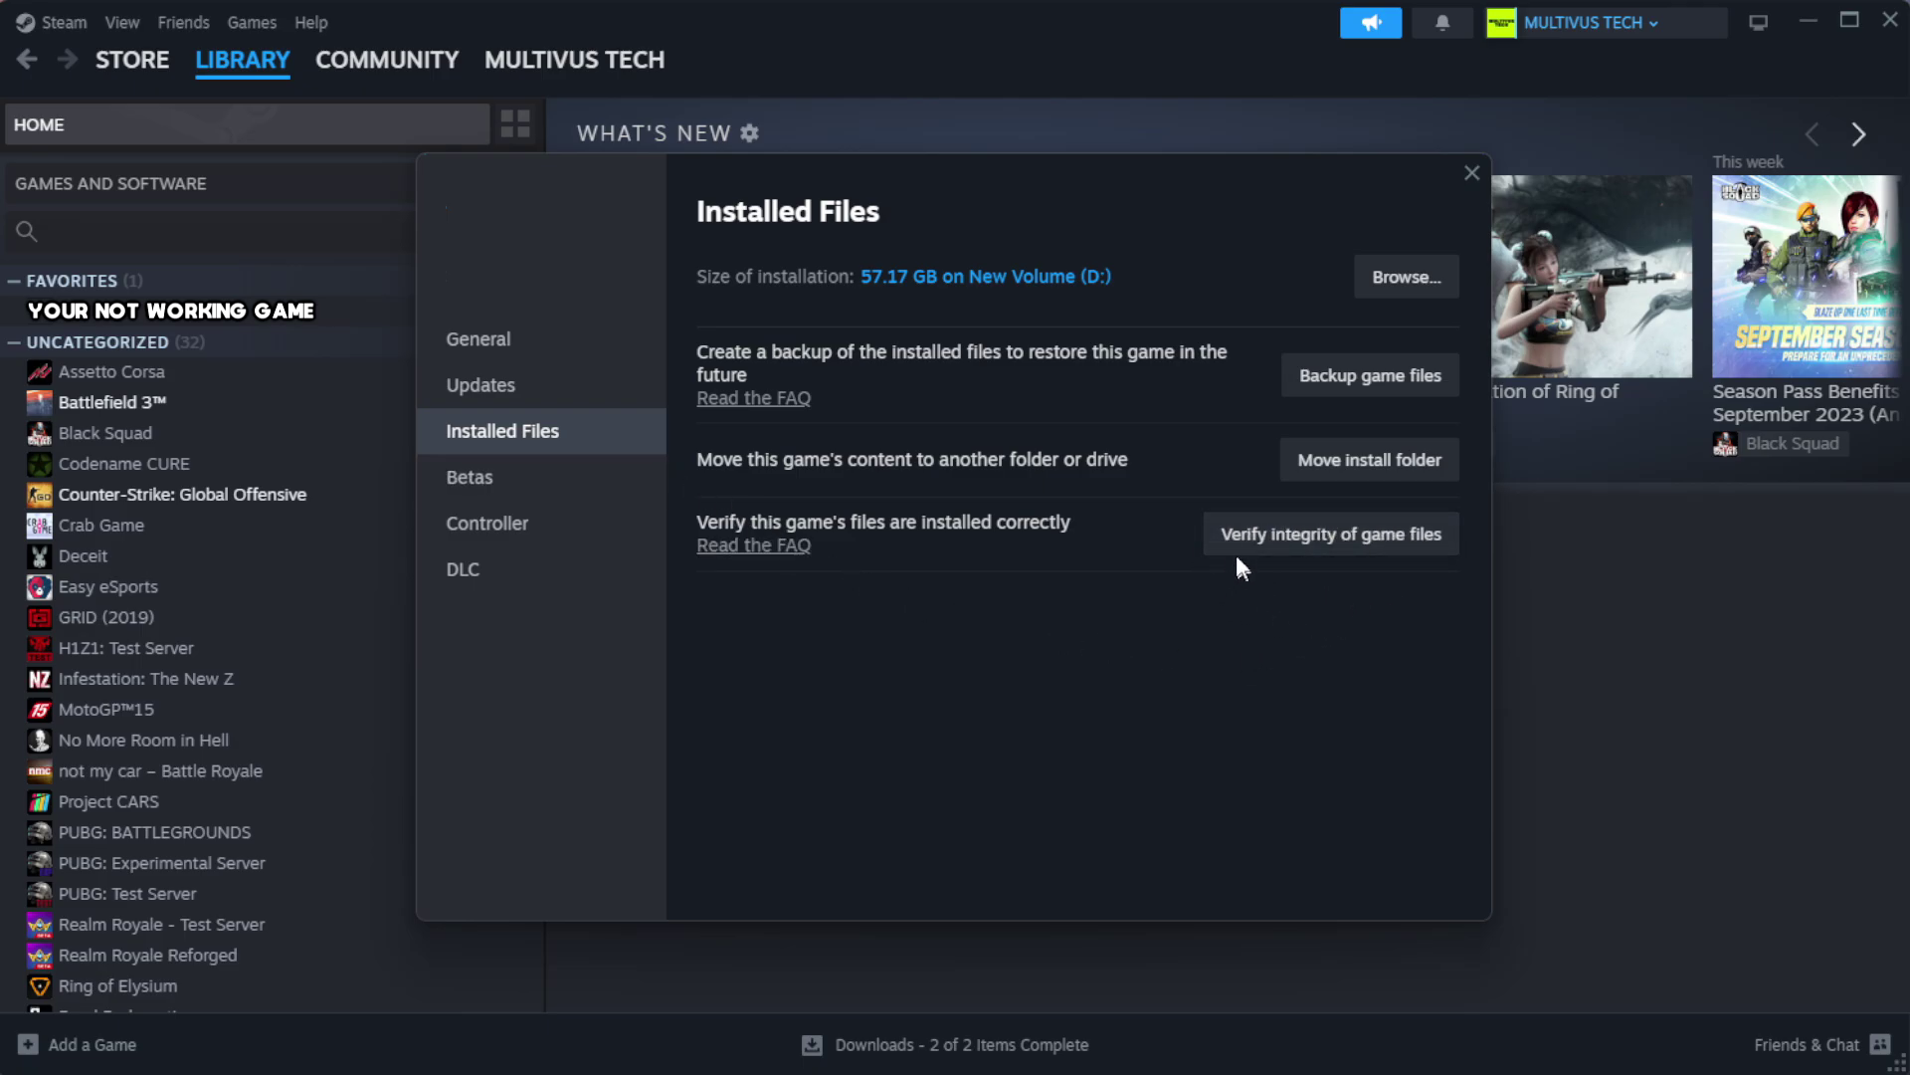
click(1341, 550)
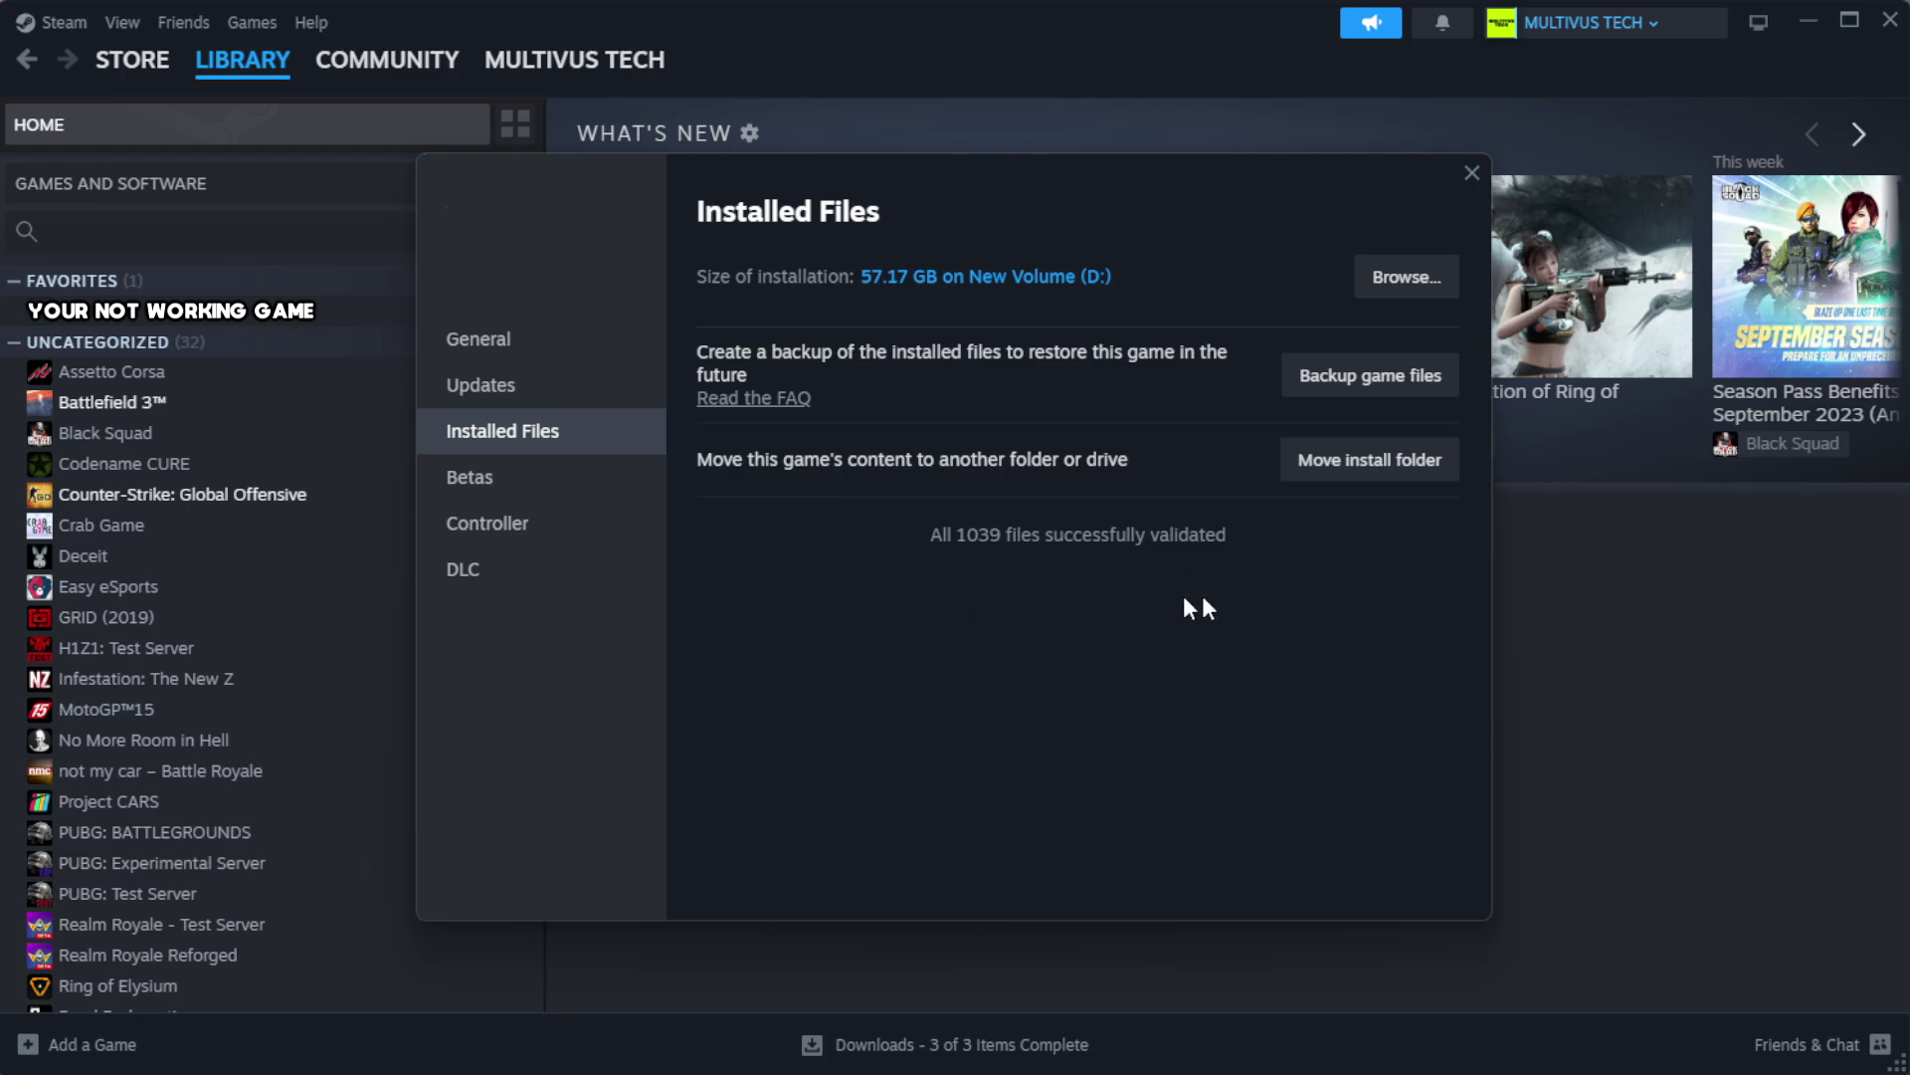
- Open the install folder and the YOUR NOT WORKING GAME shortcut's Properties, moved higher on screen
click(1401, 293)
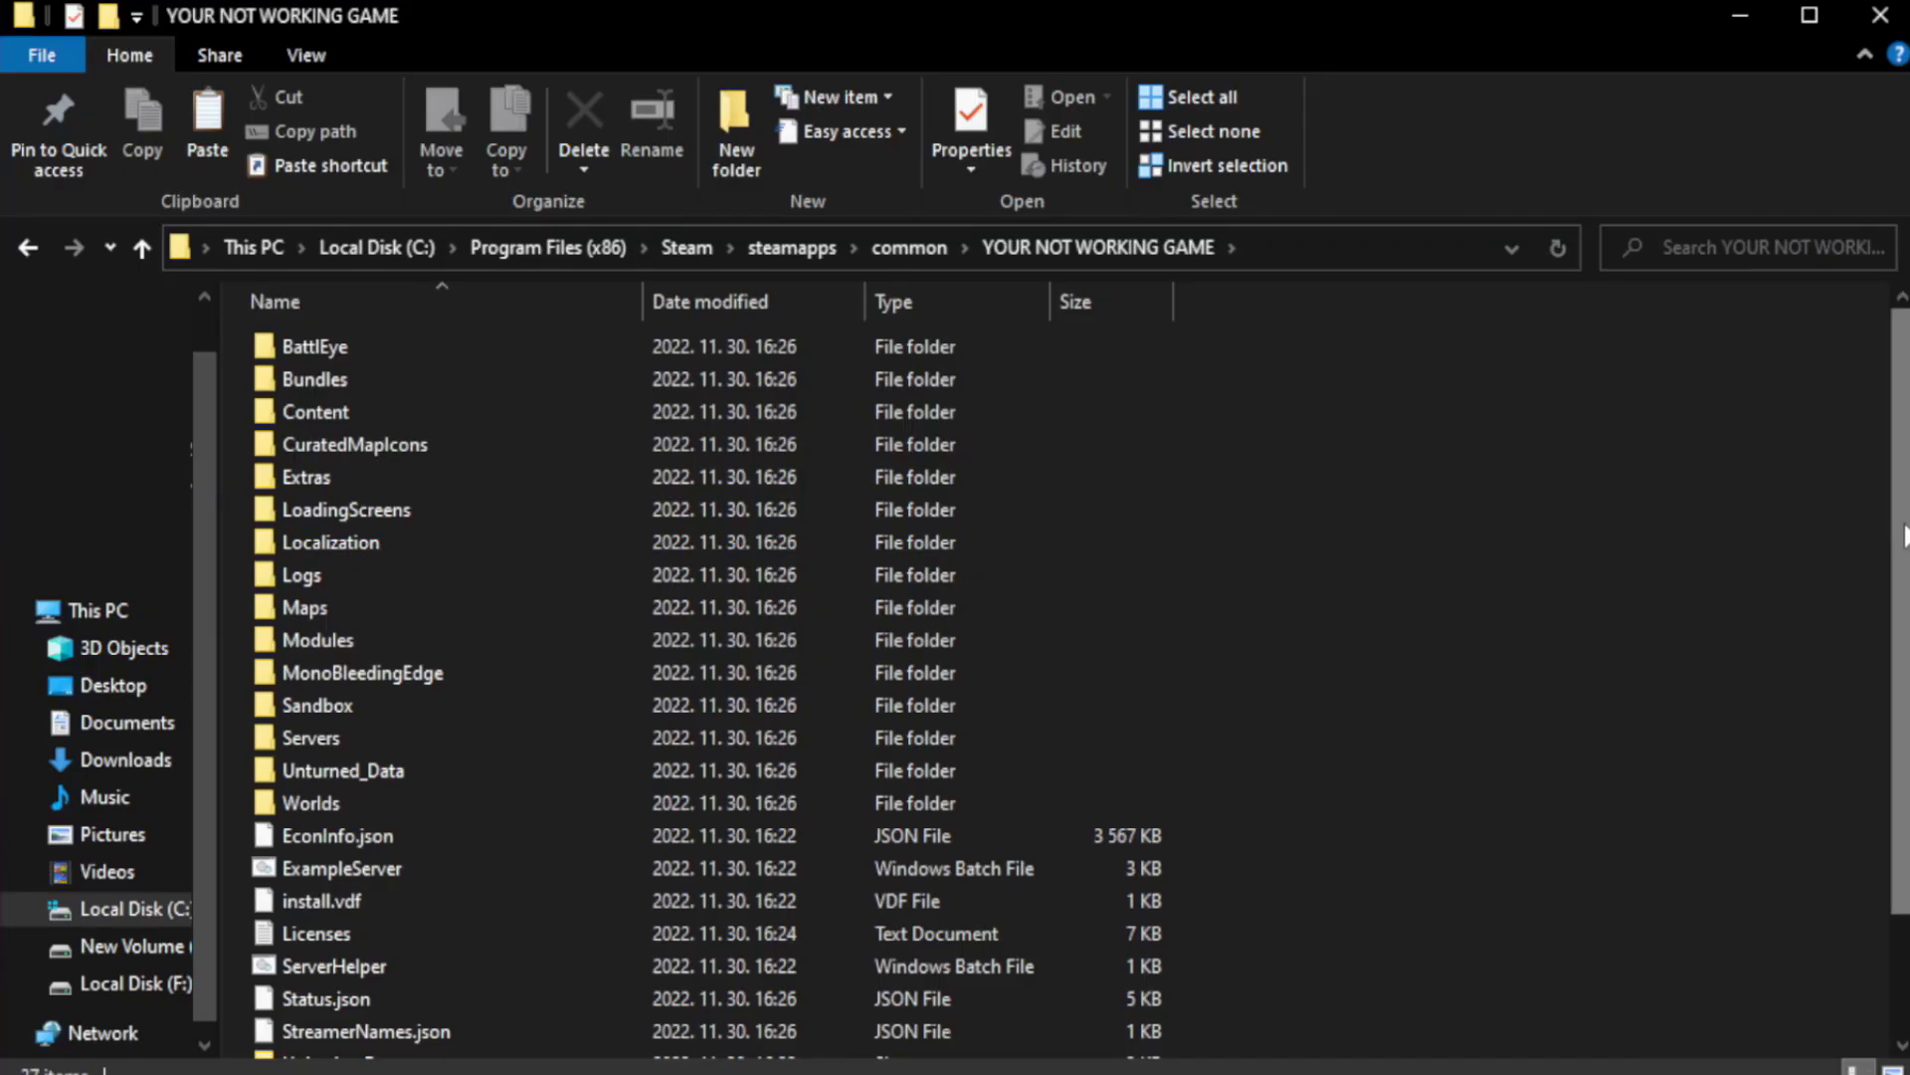
drag(1906, 595, 1908, 711)
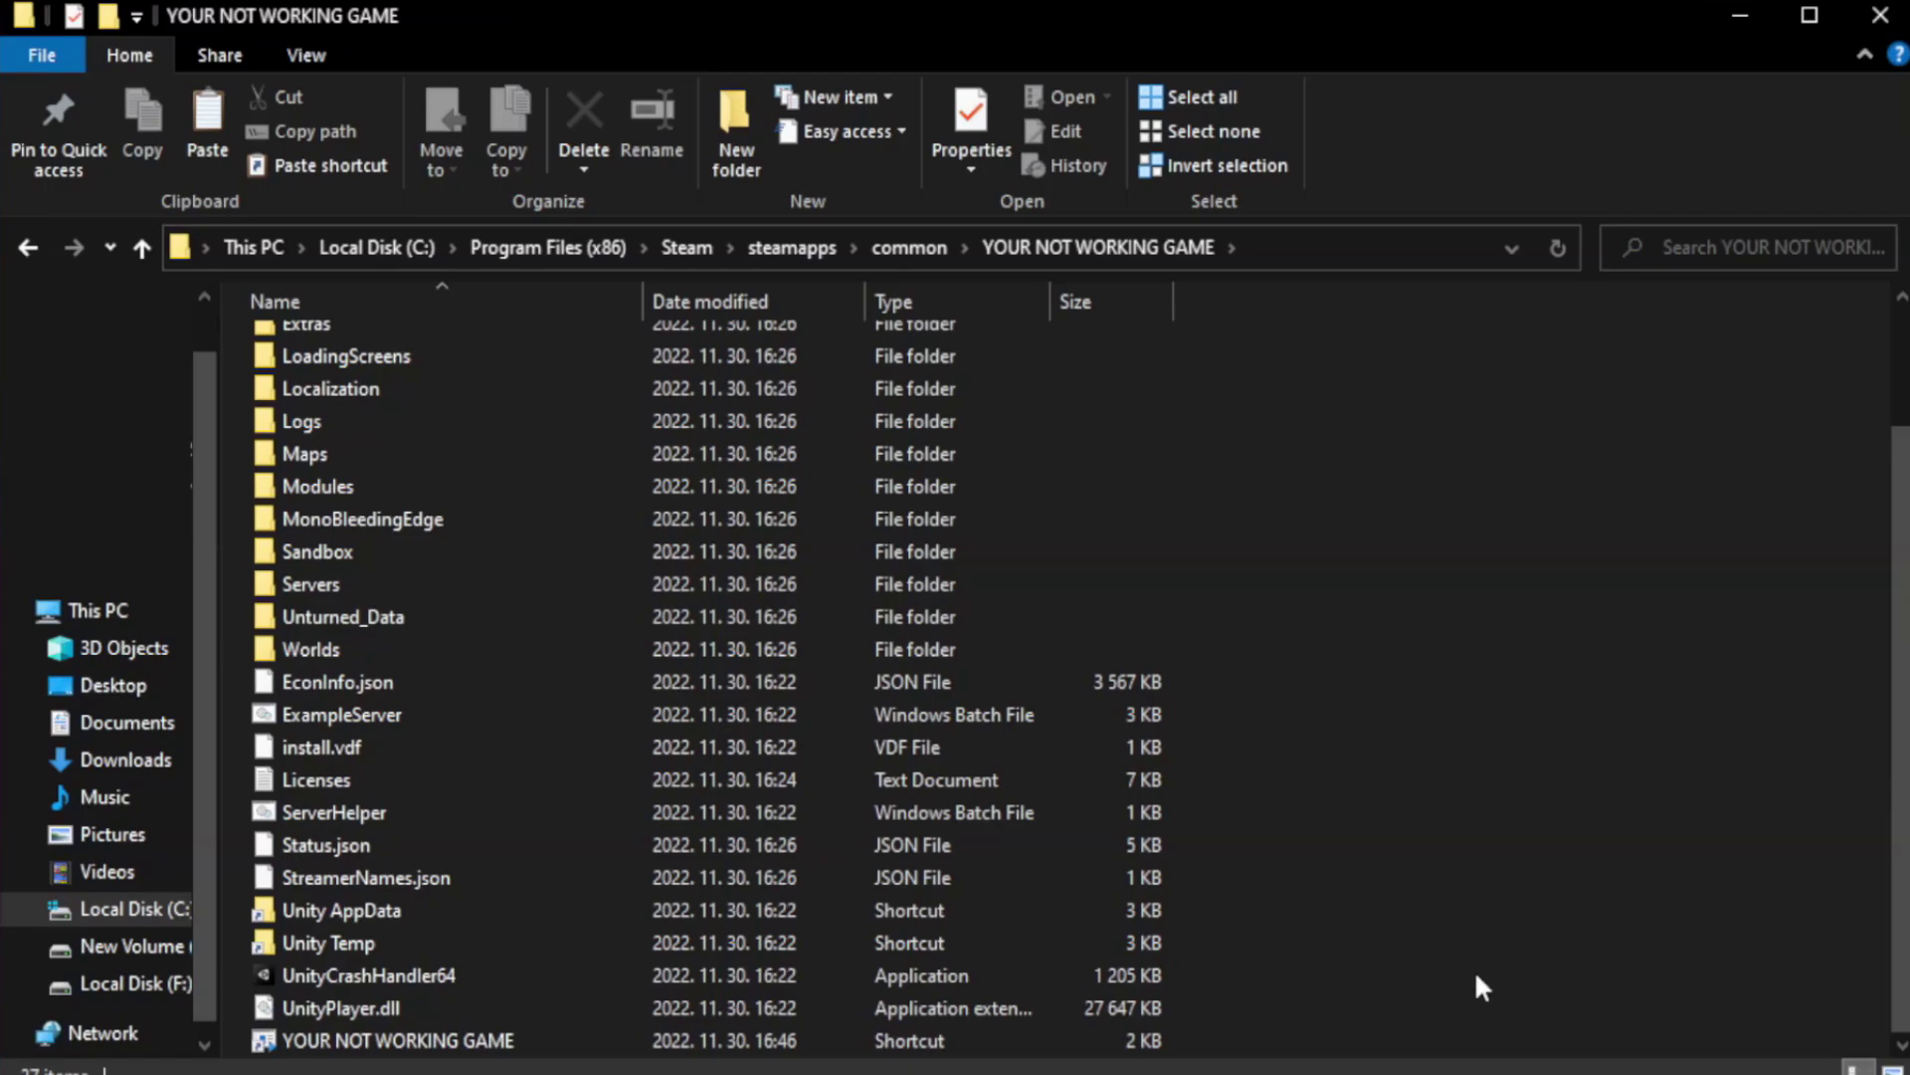
click(762, 1045)
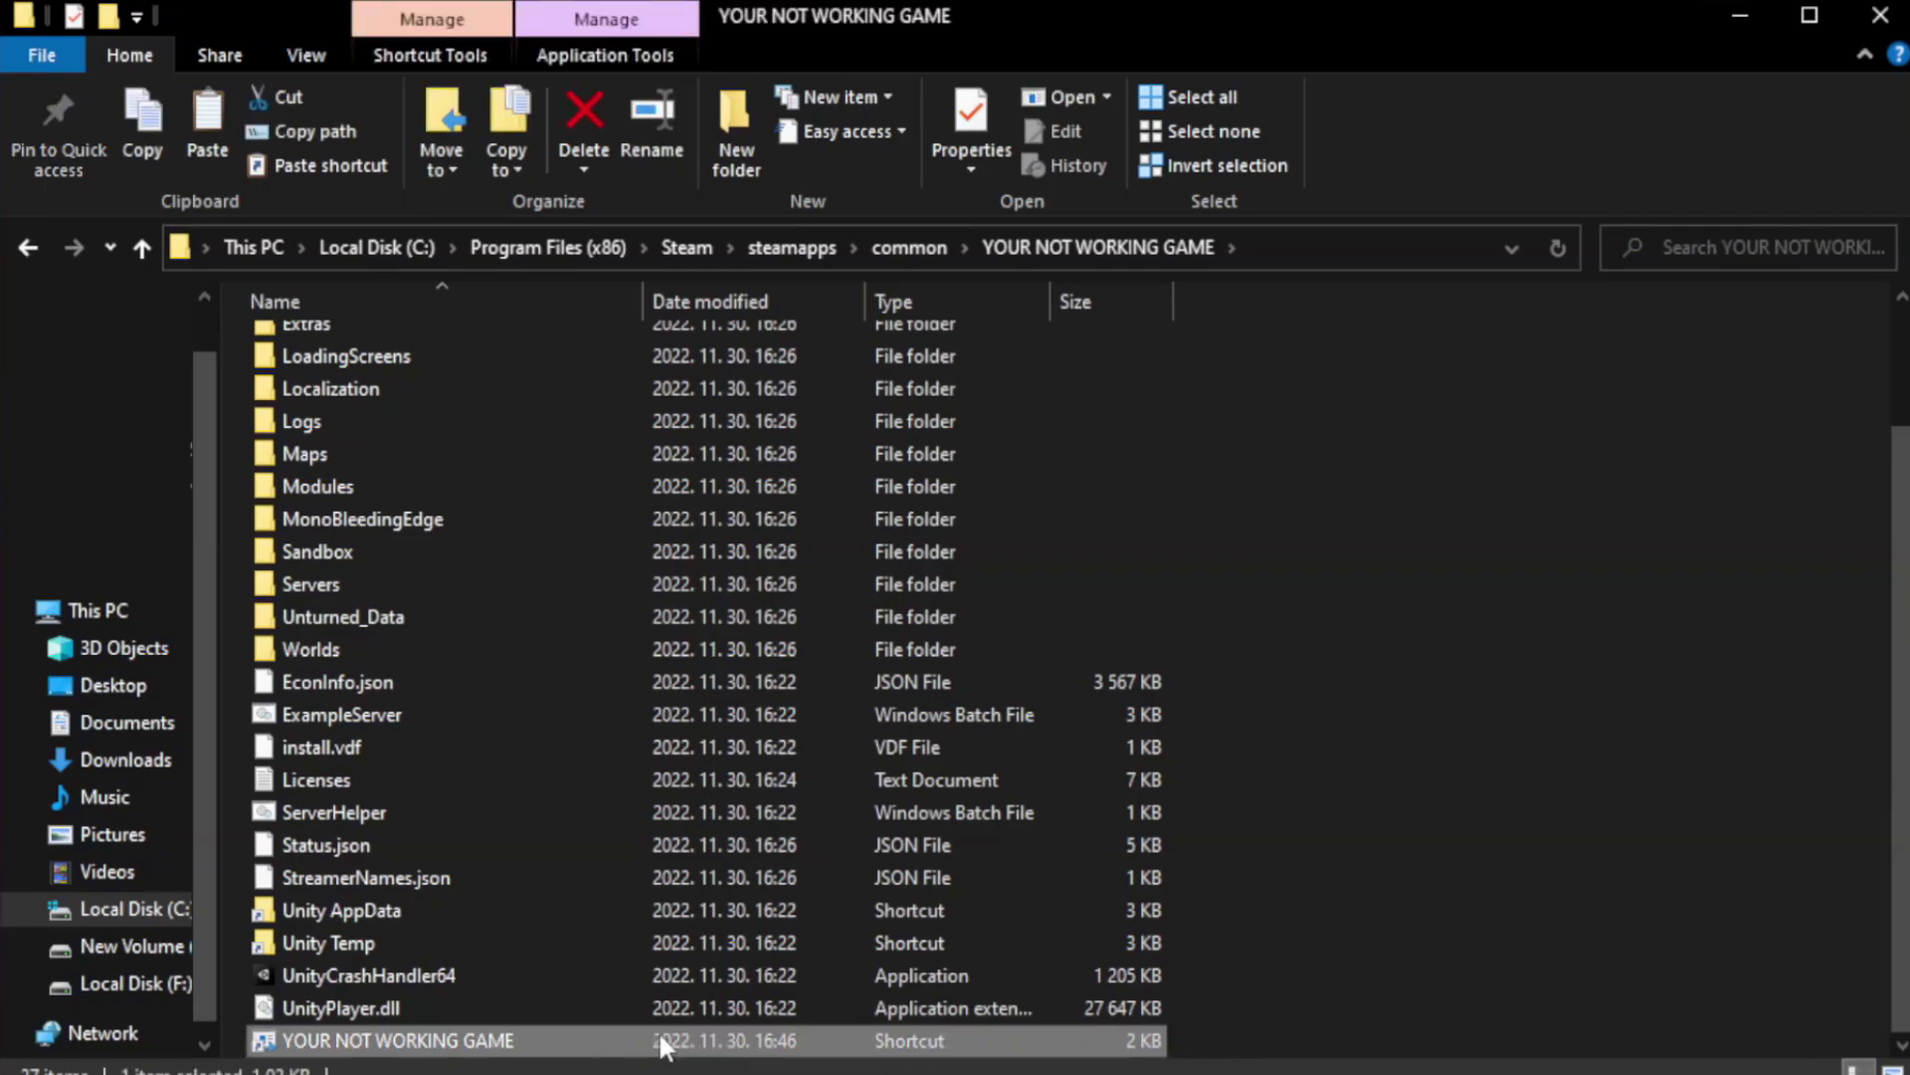
right_click(638, 1040)
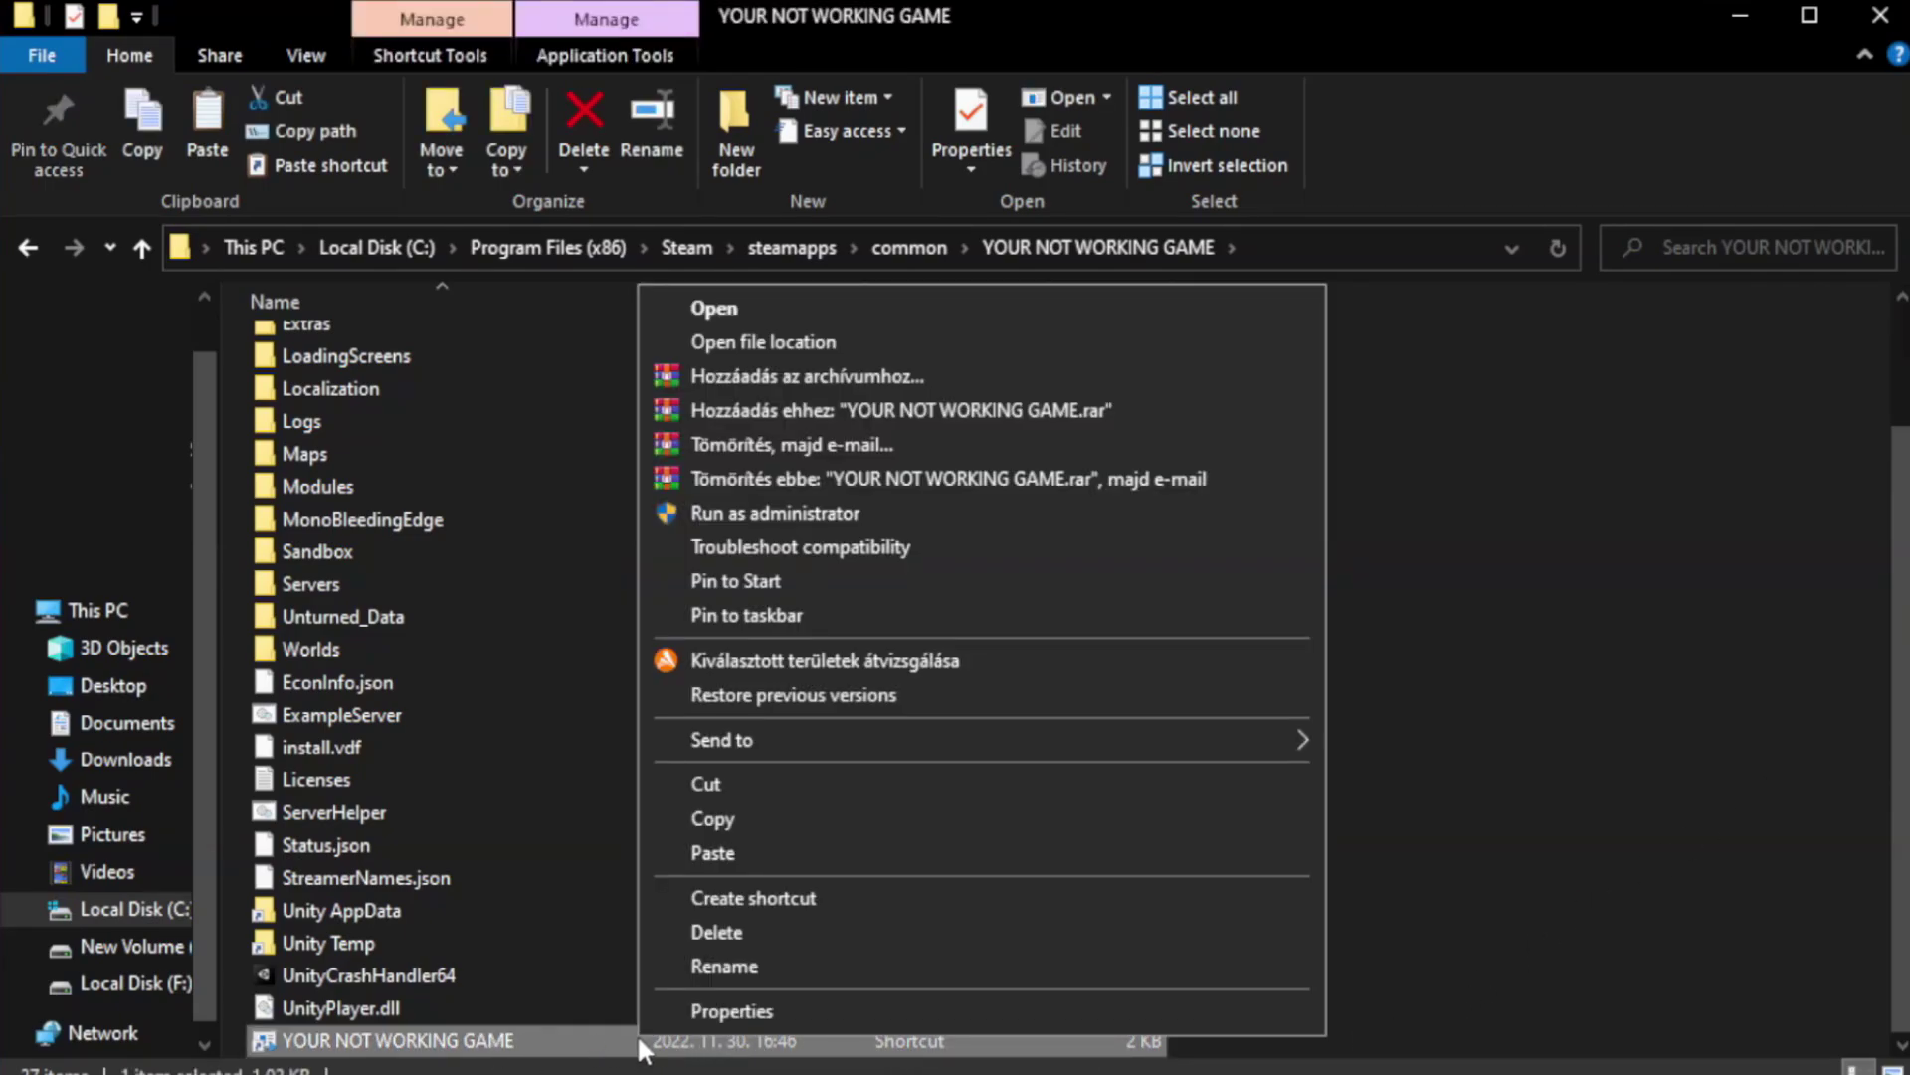
click(975, 1012)
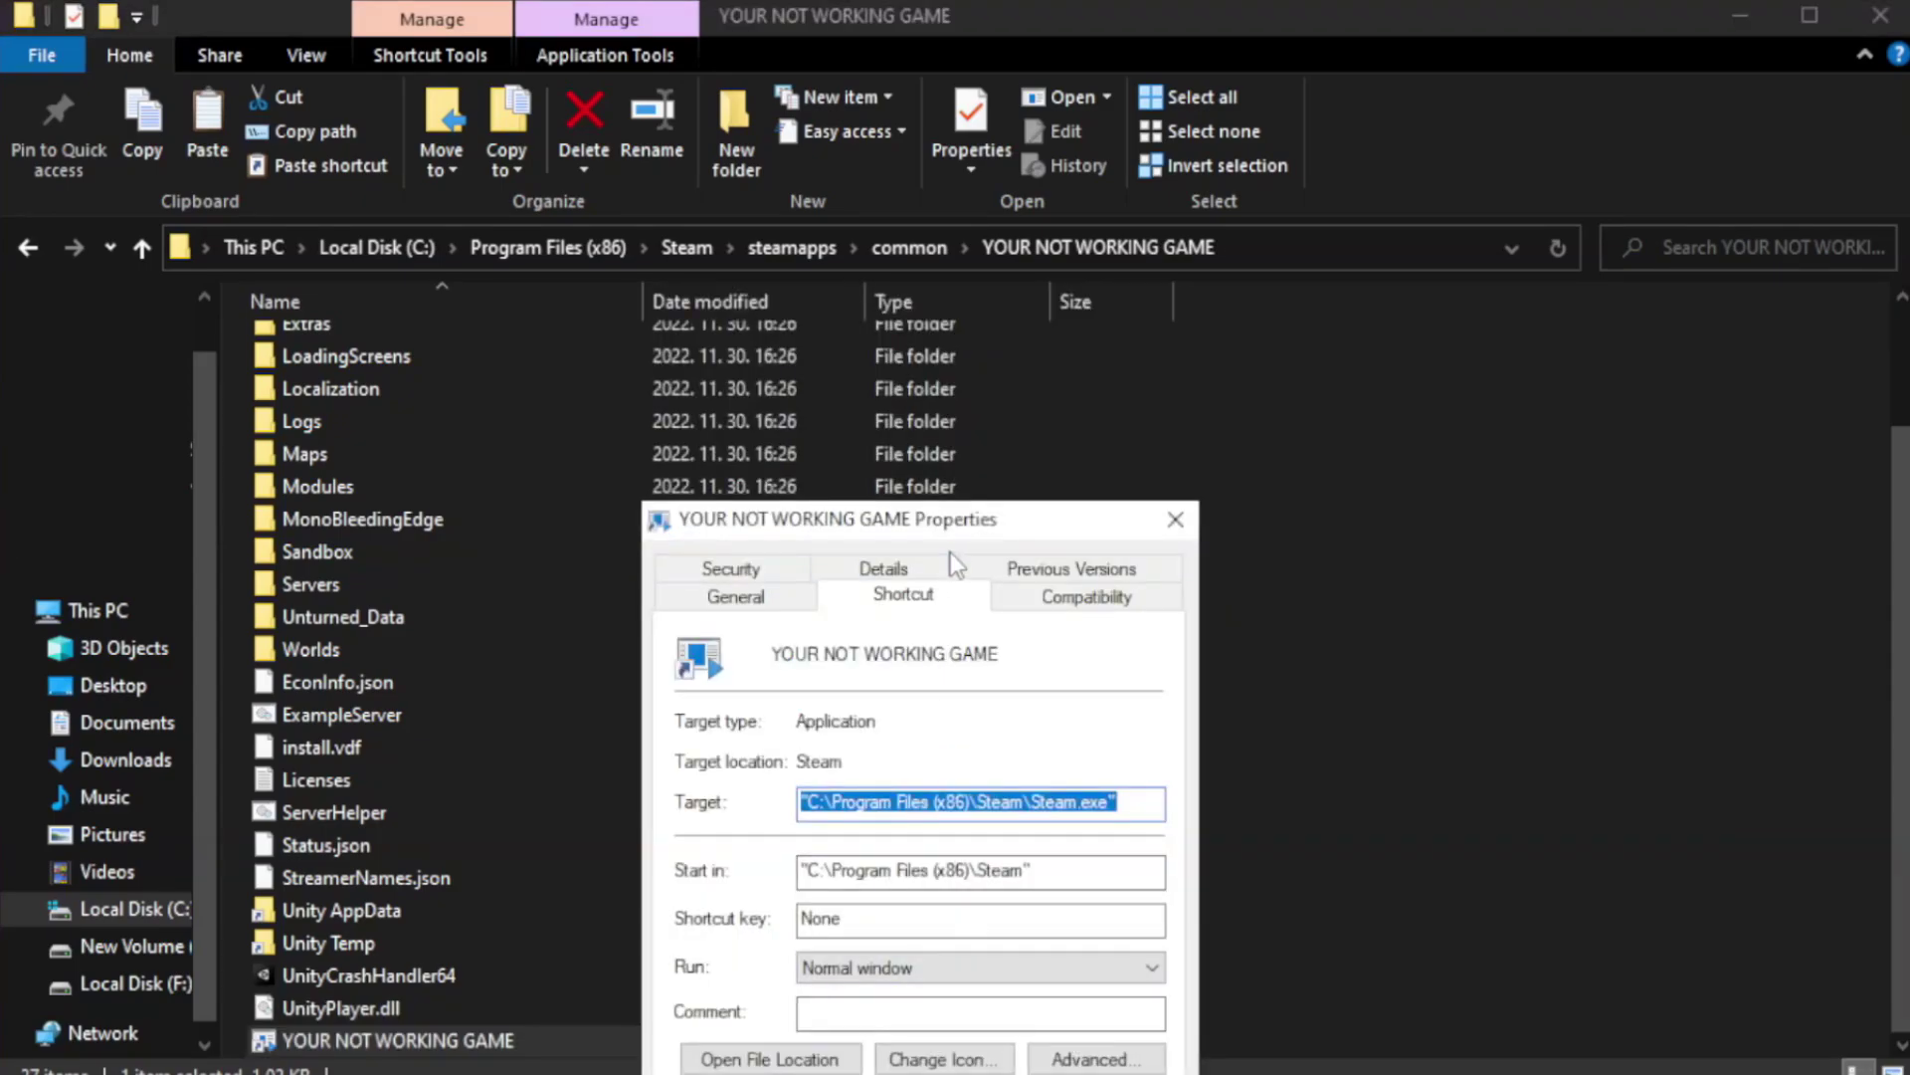
drag(961, 529, 960, 196)
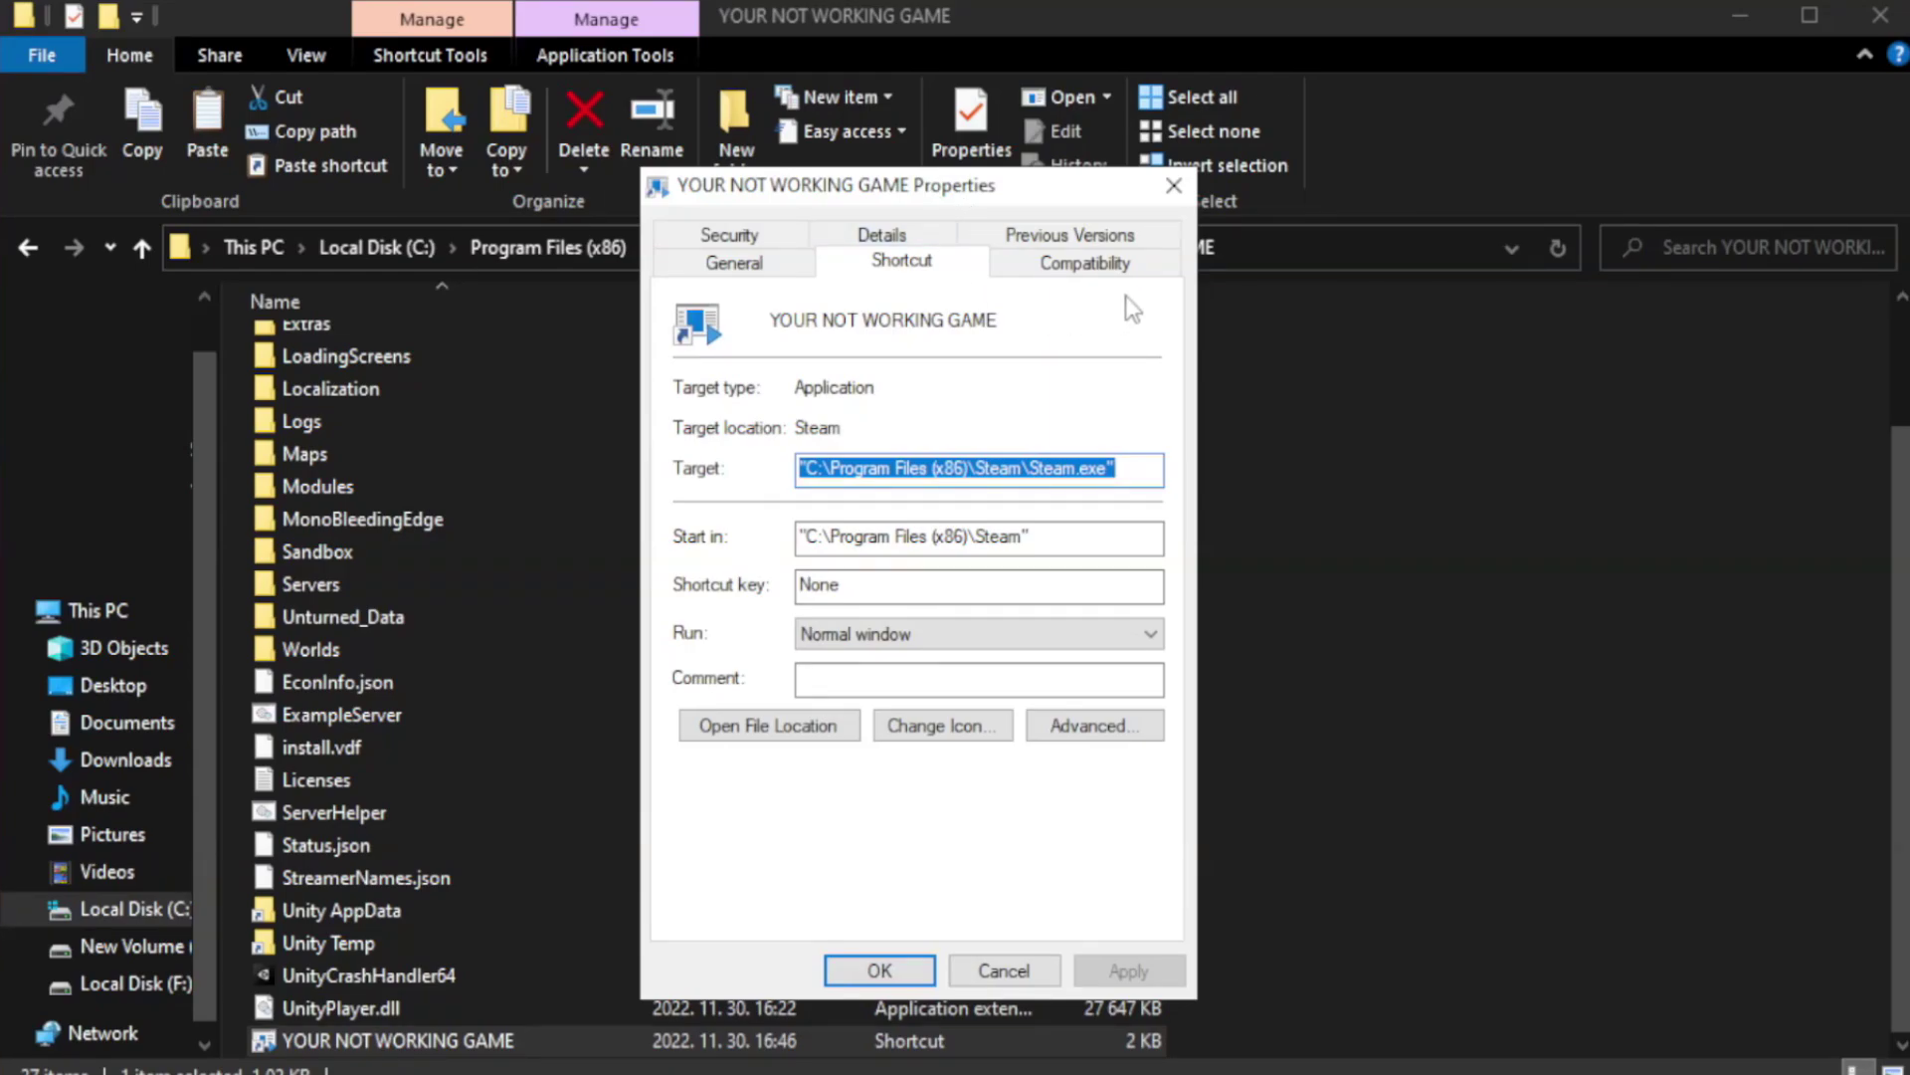
- Set Windows 8 compatibility mode, disable fullscreen optimizations, and enable Run as administrator
click(1073, 278)
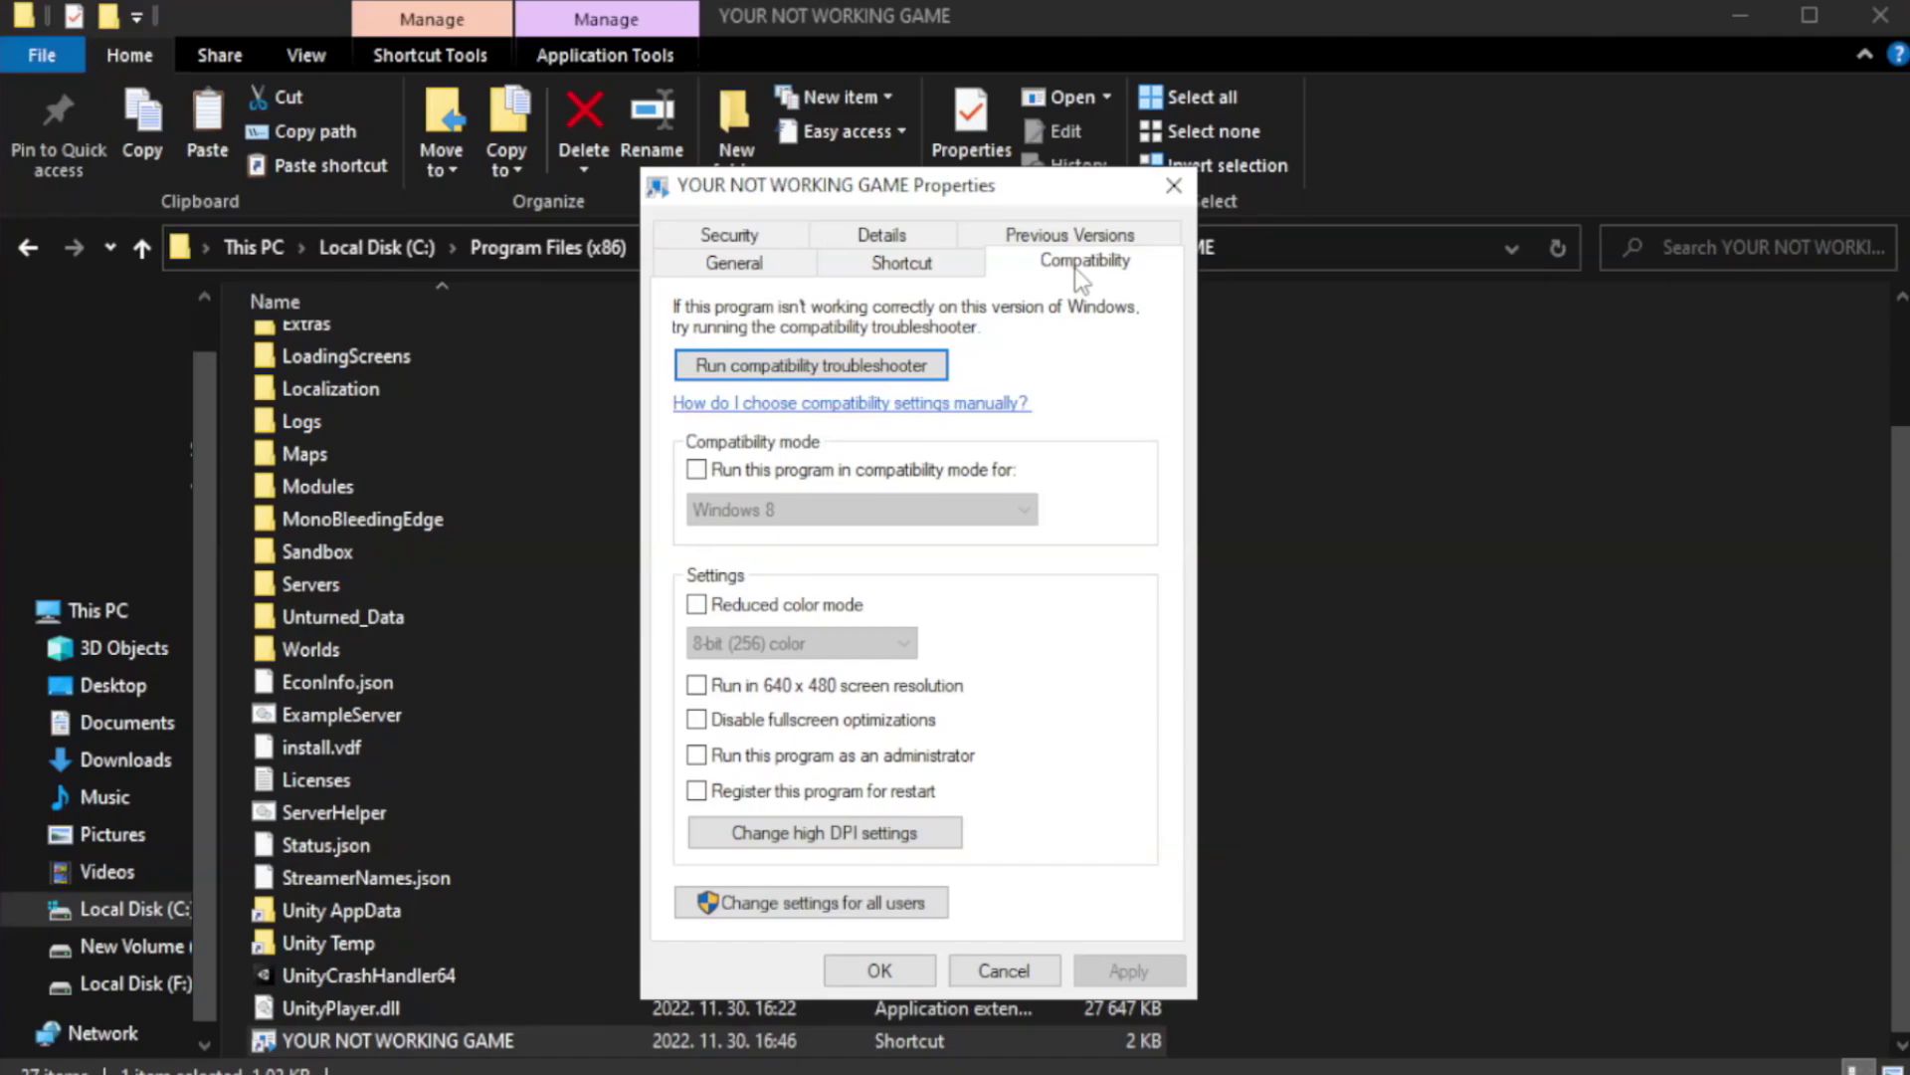
click(756, 476)
click(817, 509)
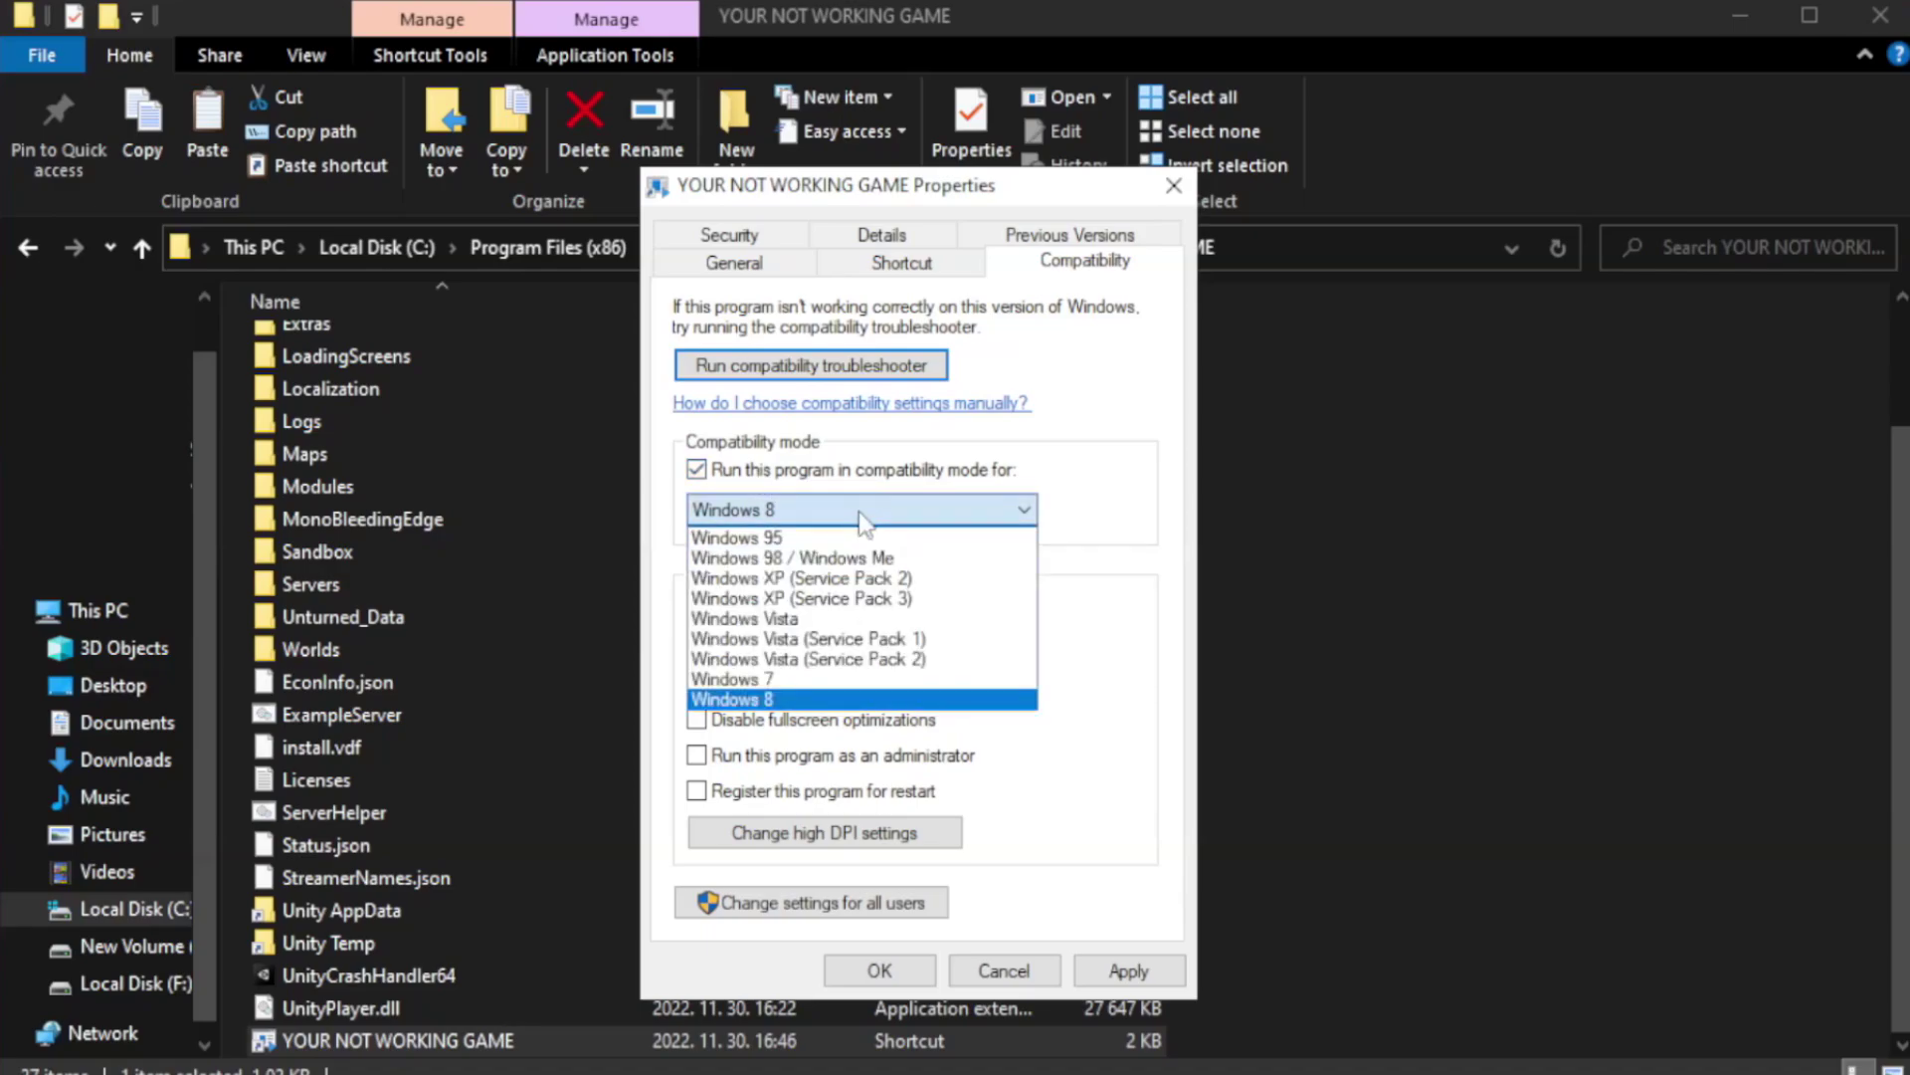
click(808, 700)
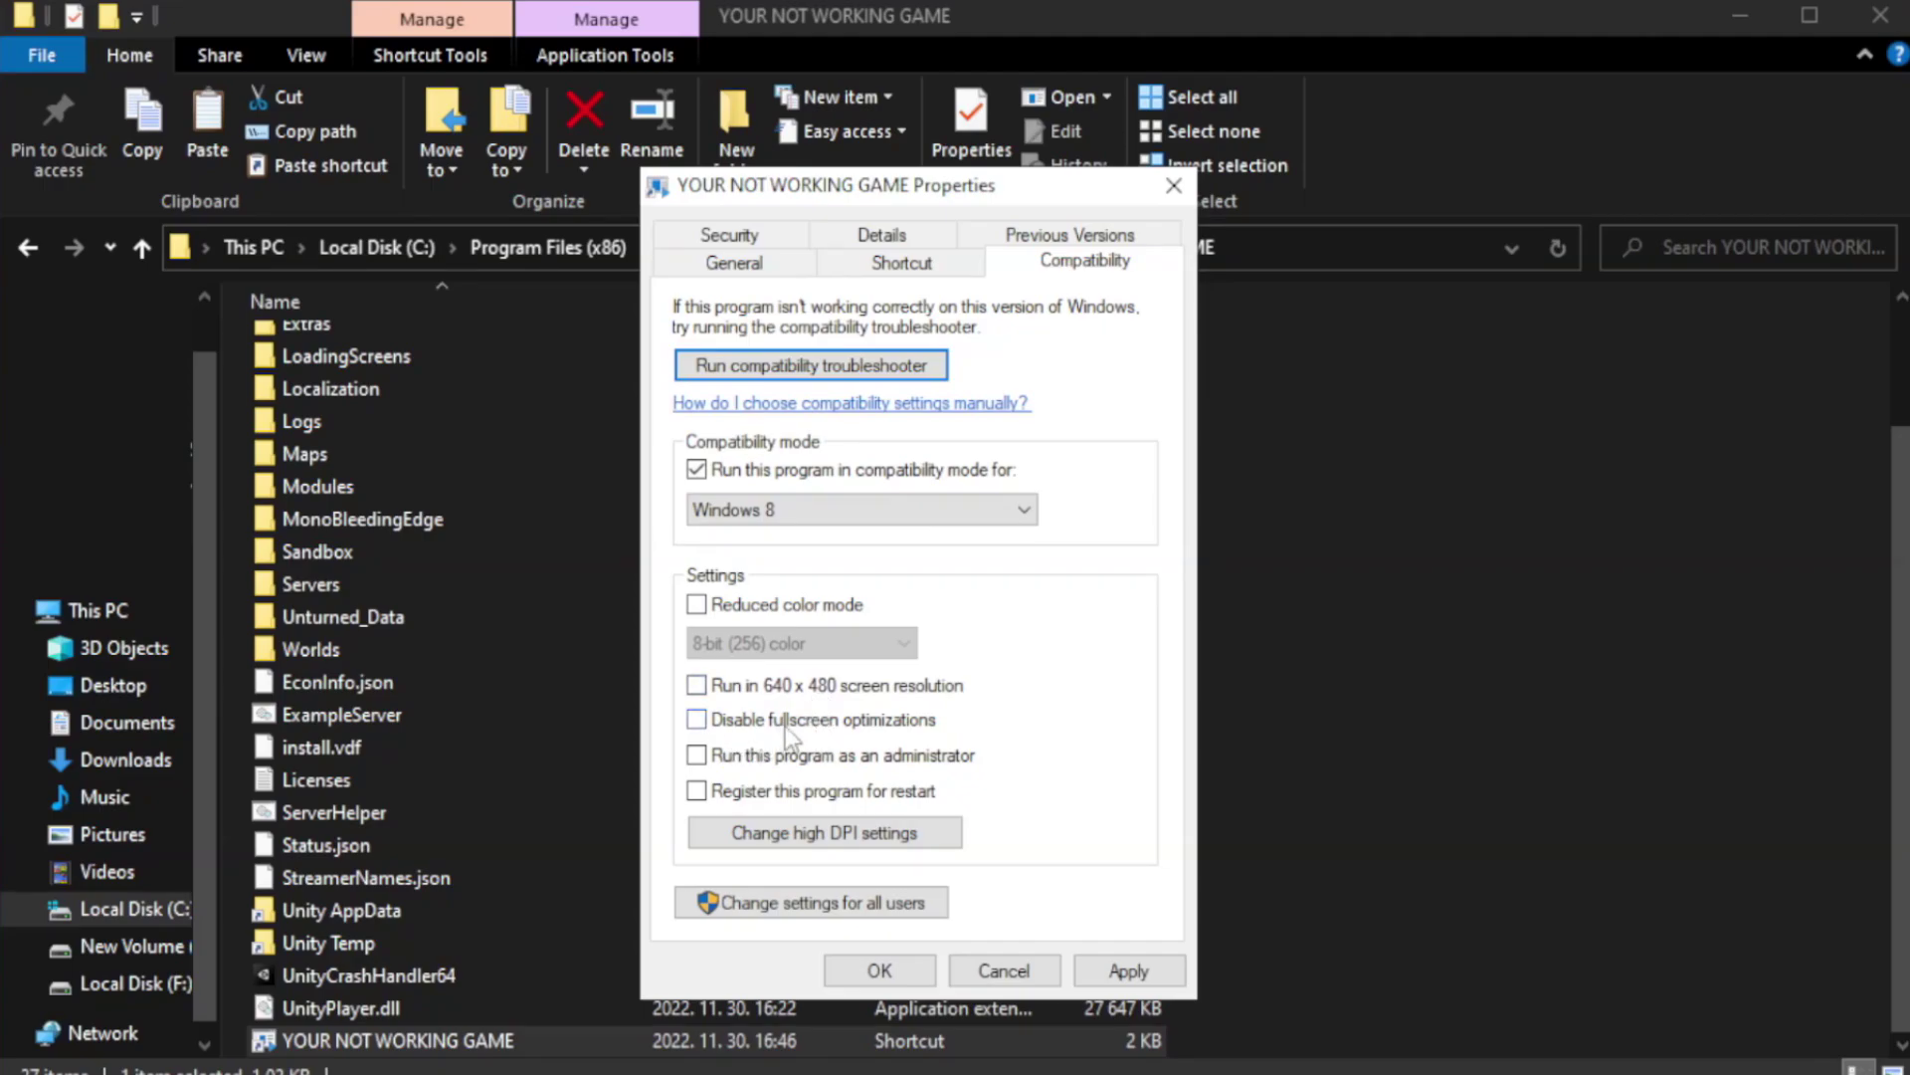
click(747, 727)
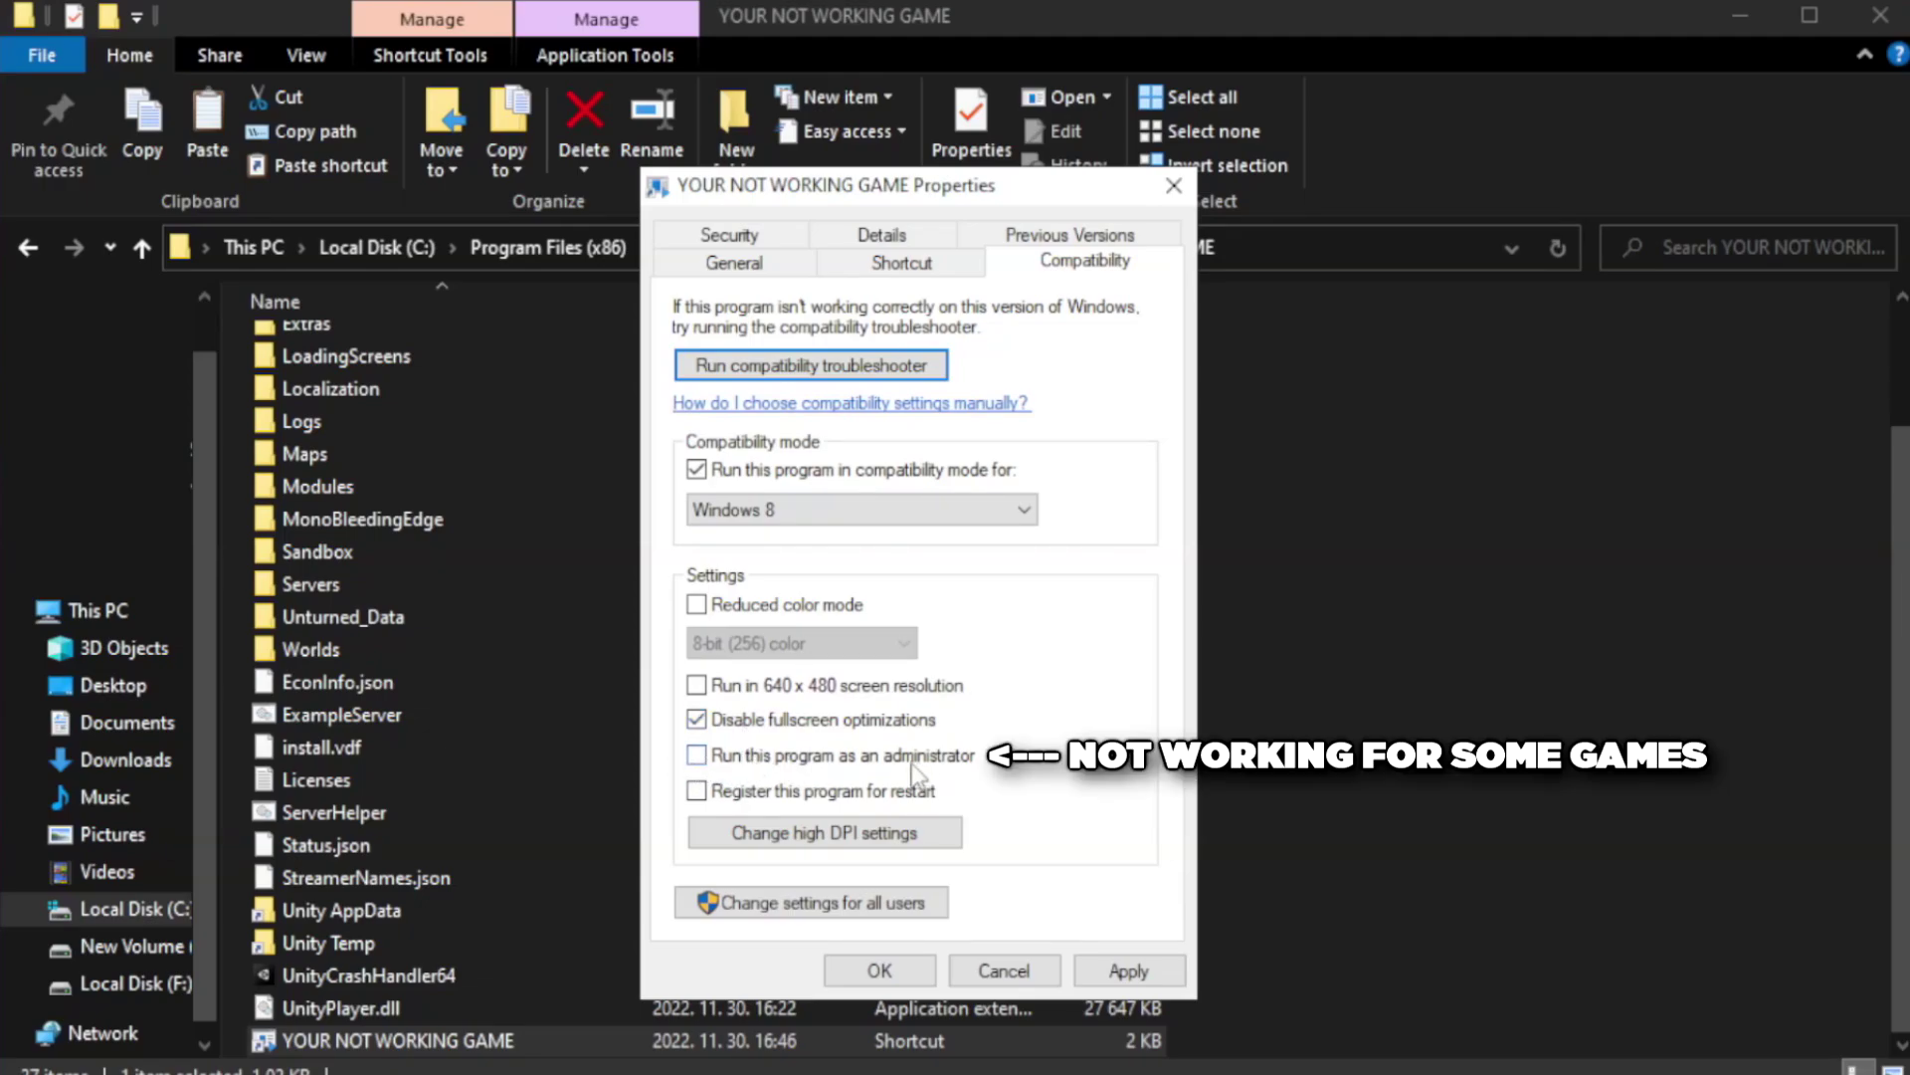
click(750, 766)
click(1120, 982)
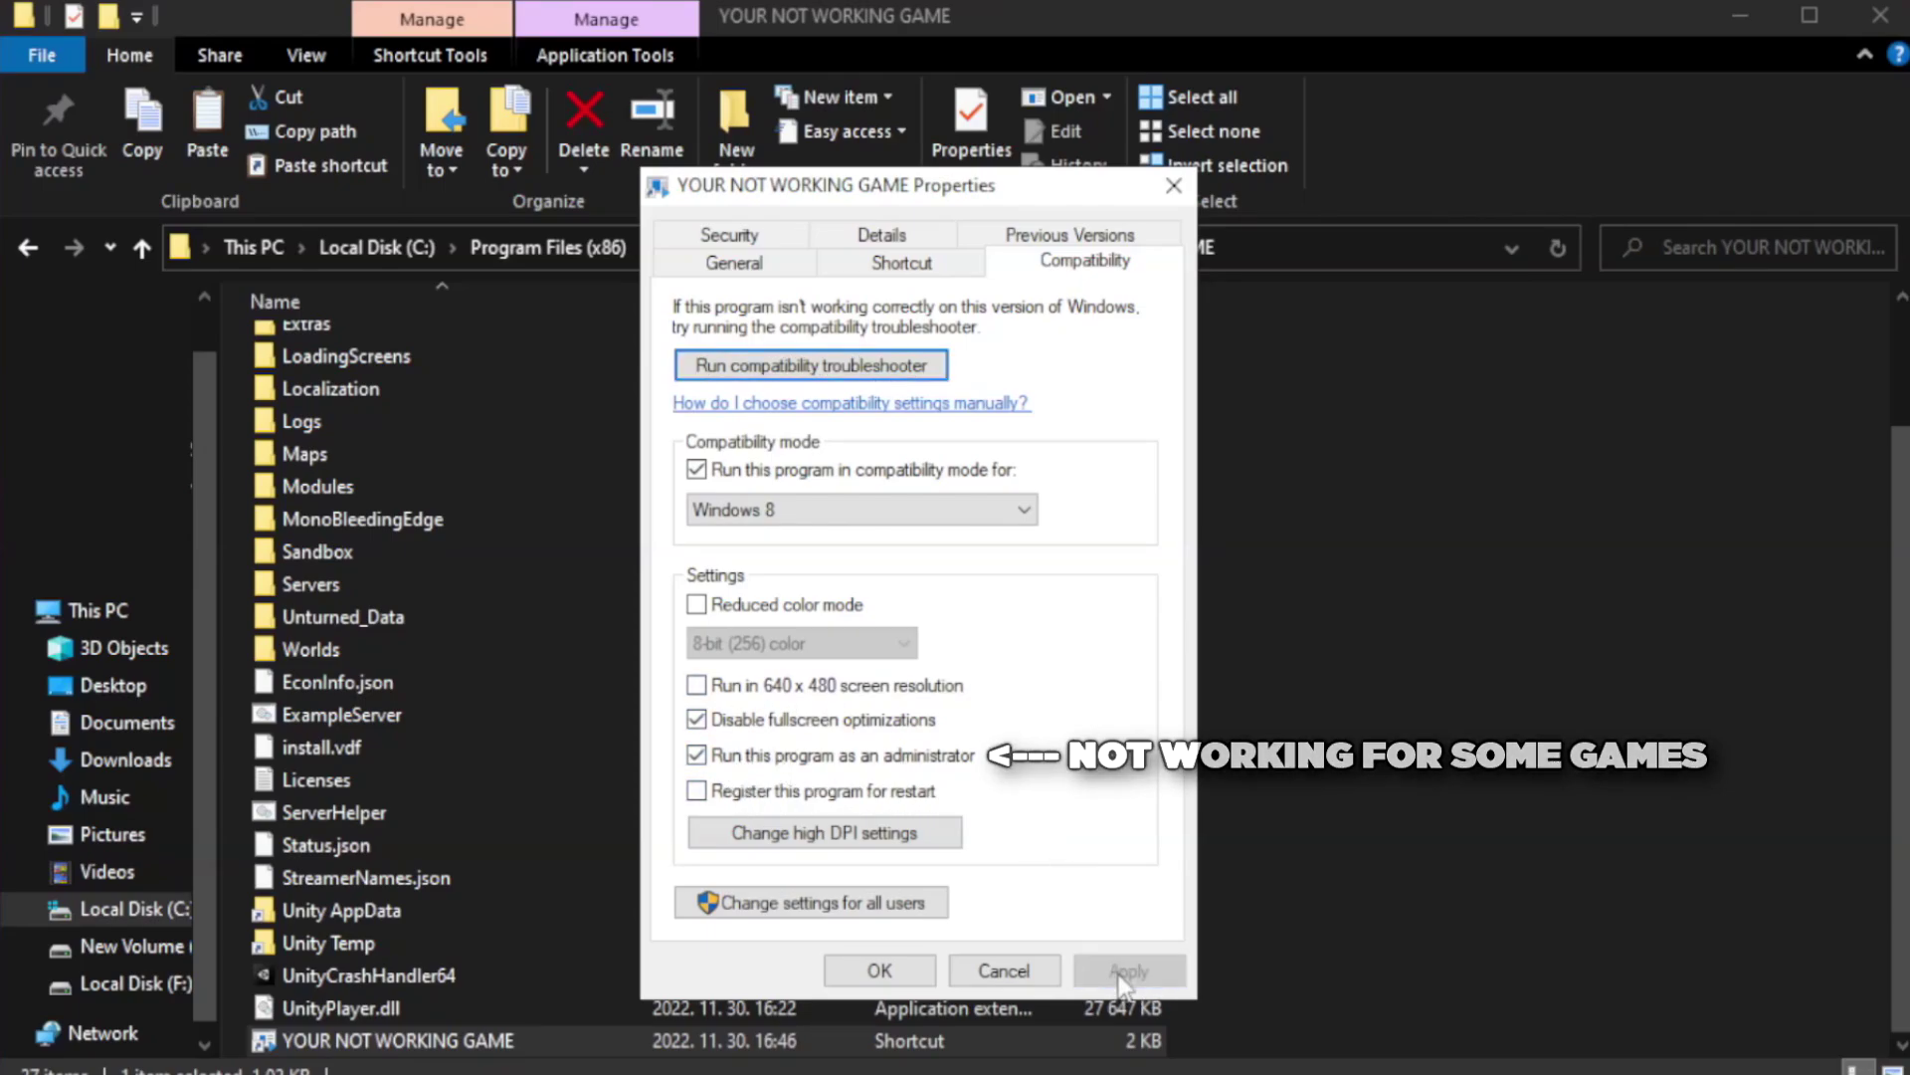
click(878, 972)
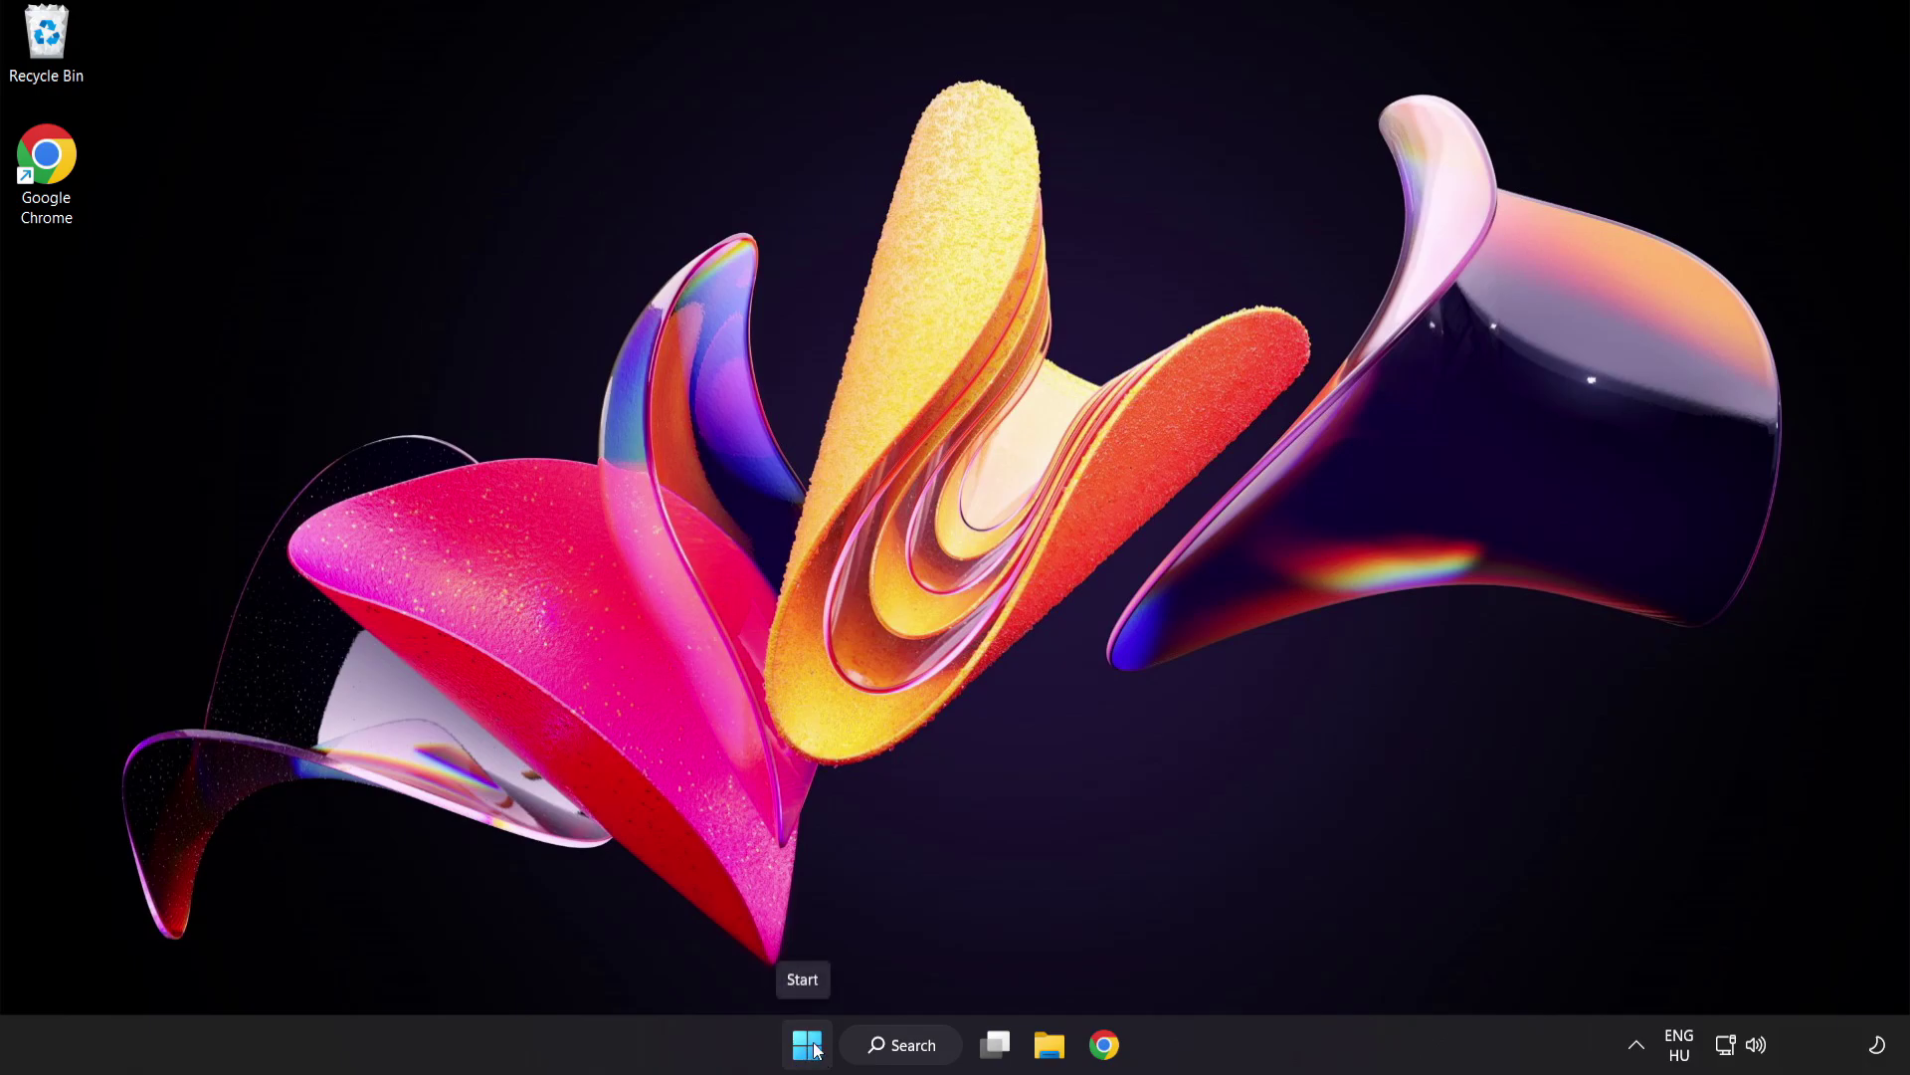
- Open the Win+X power-user menu from the Start button
right_click(808, 1046)
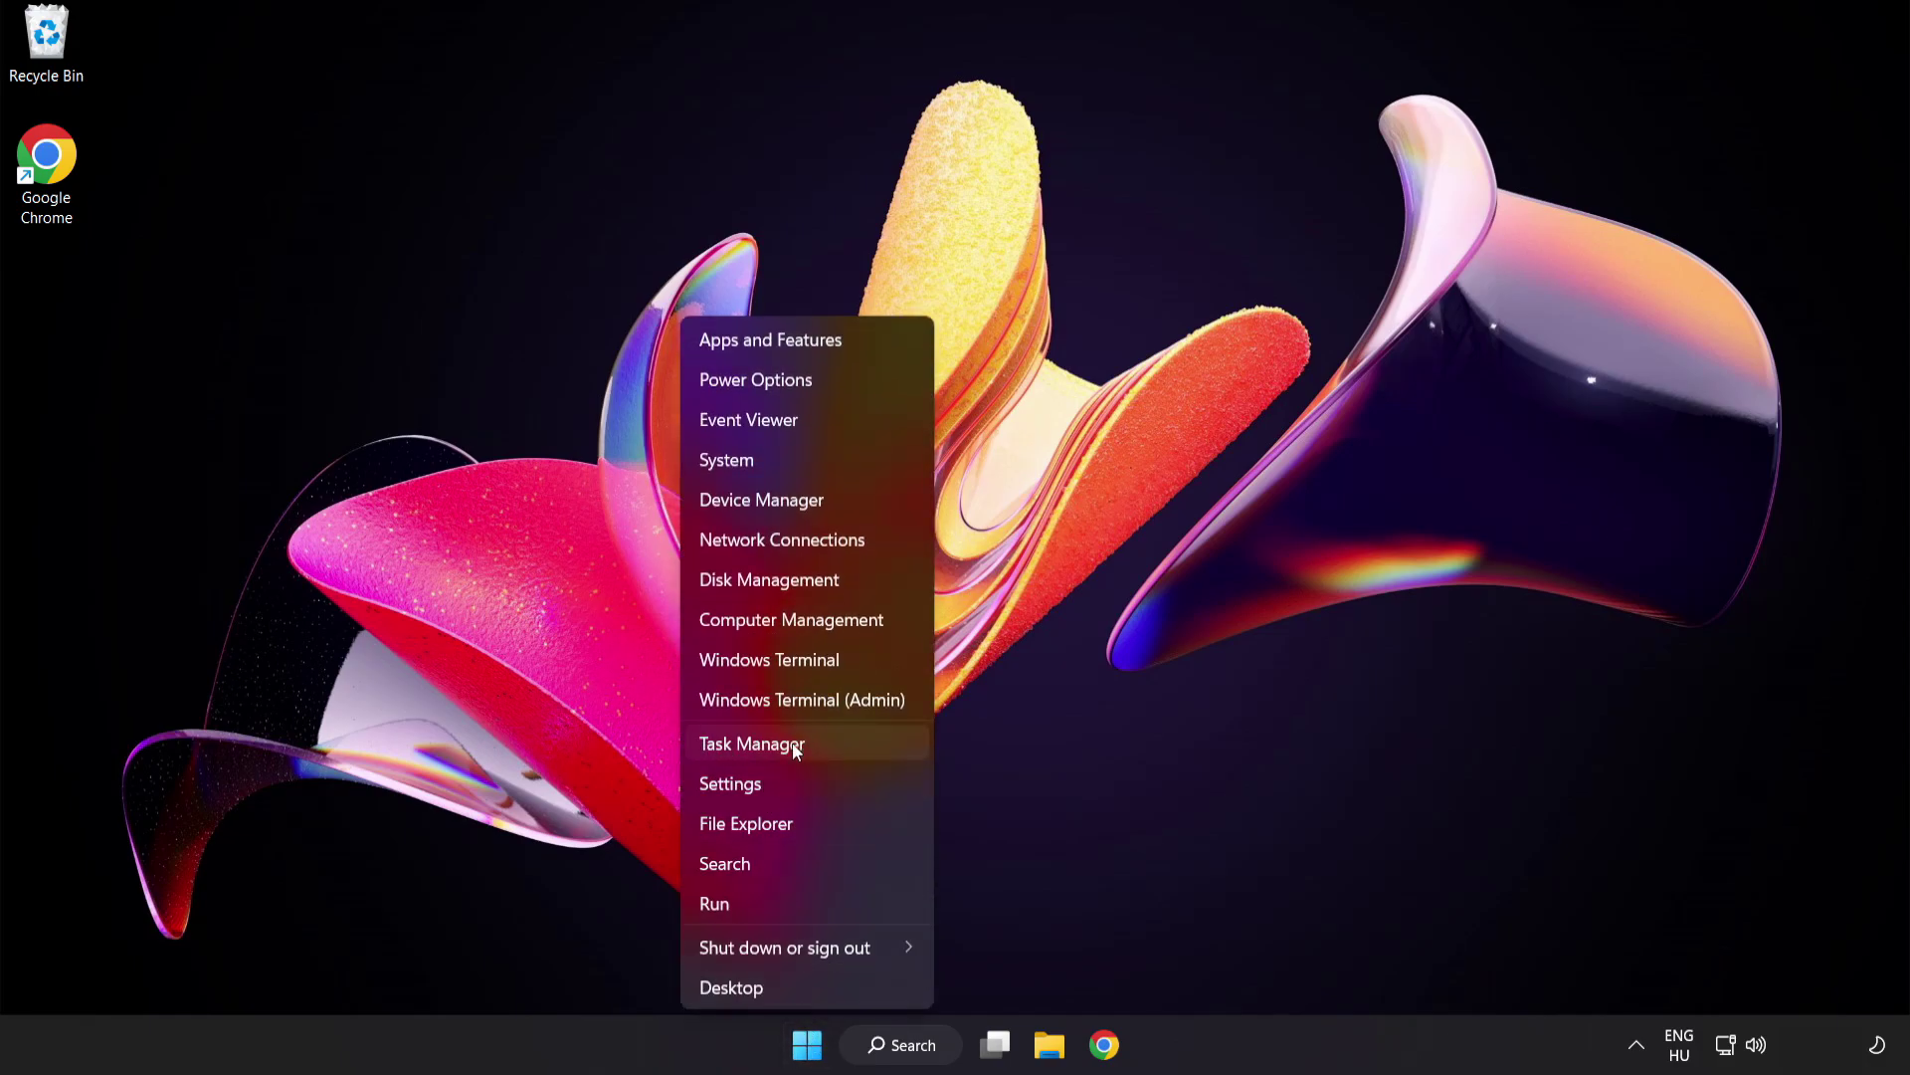
- Disable Cortana, Phone Link, Terminal and Windows Security notification icon startup entries, then close Task Manager
click(826, 741)
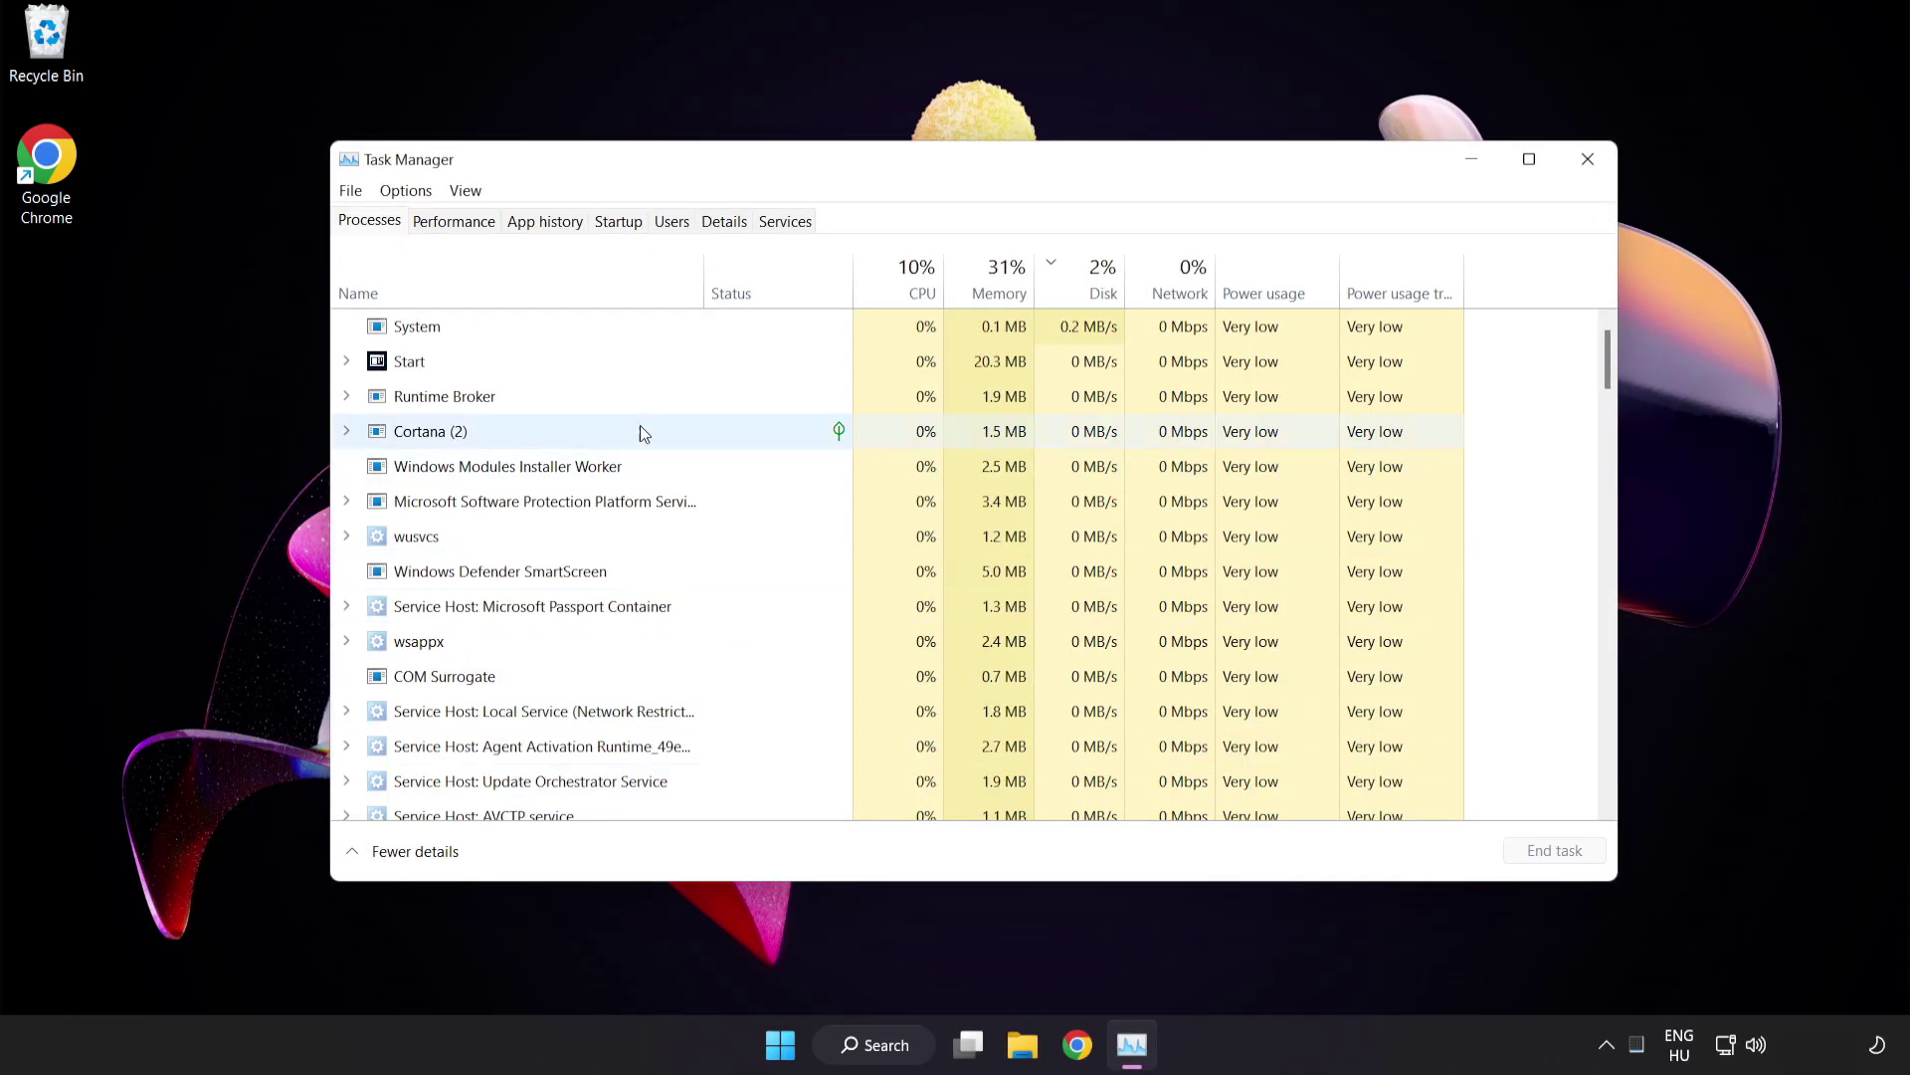
click(618, 222)
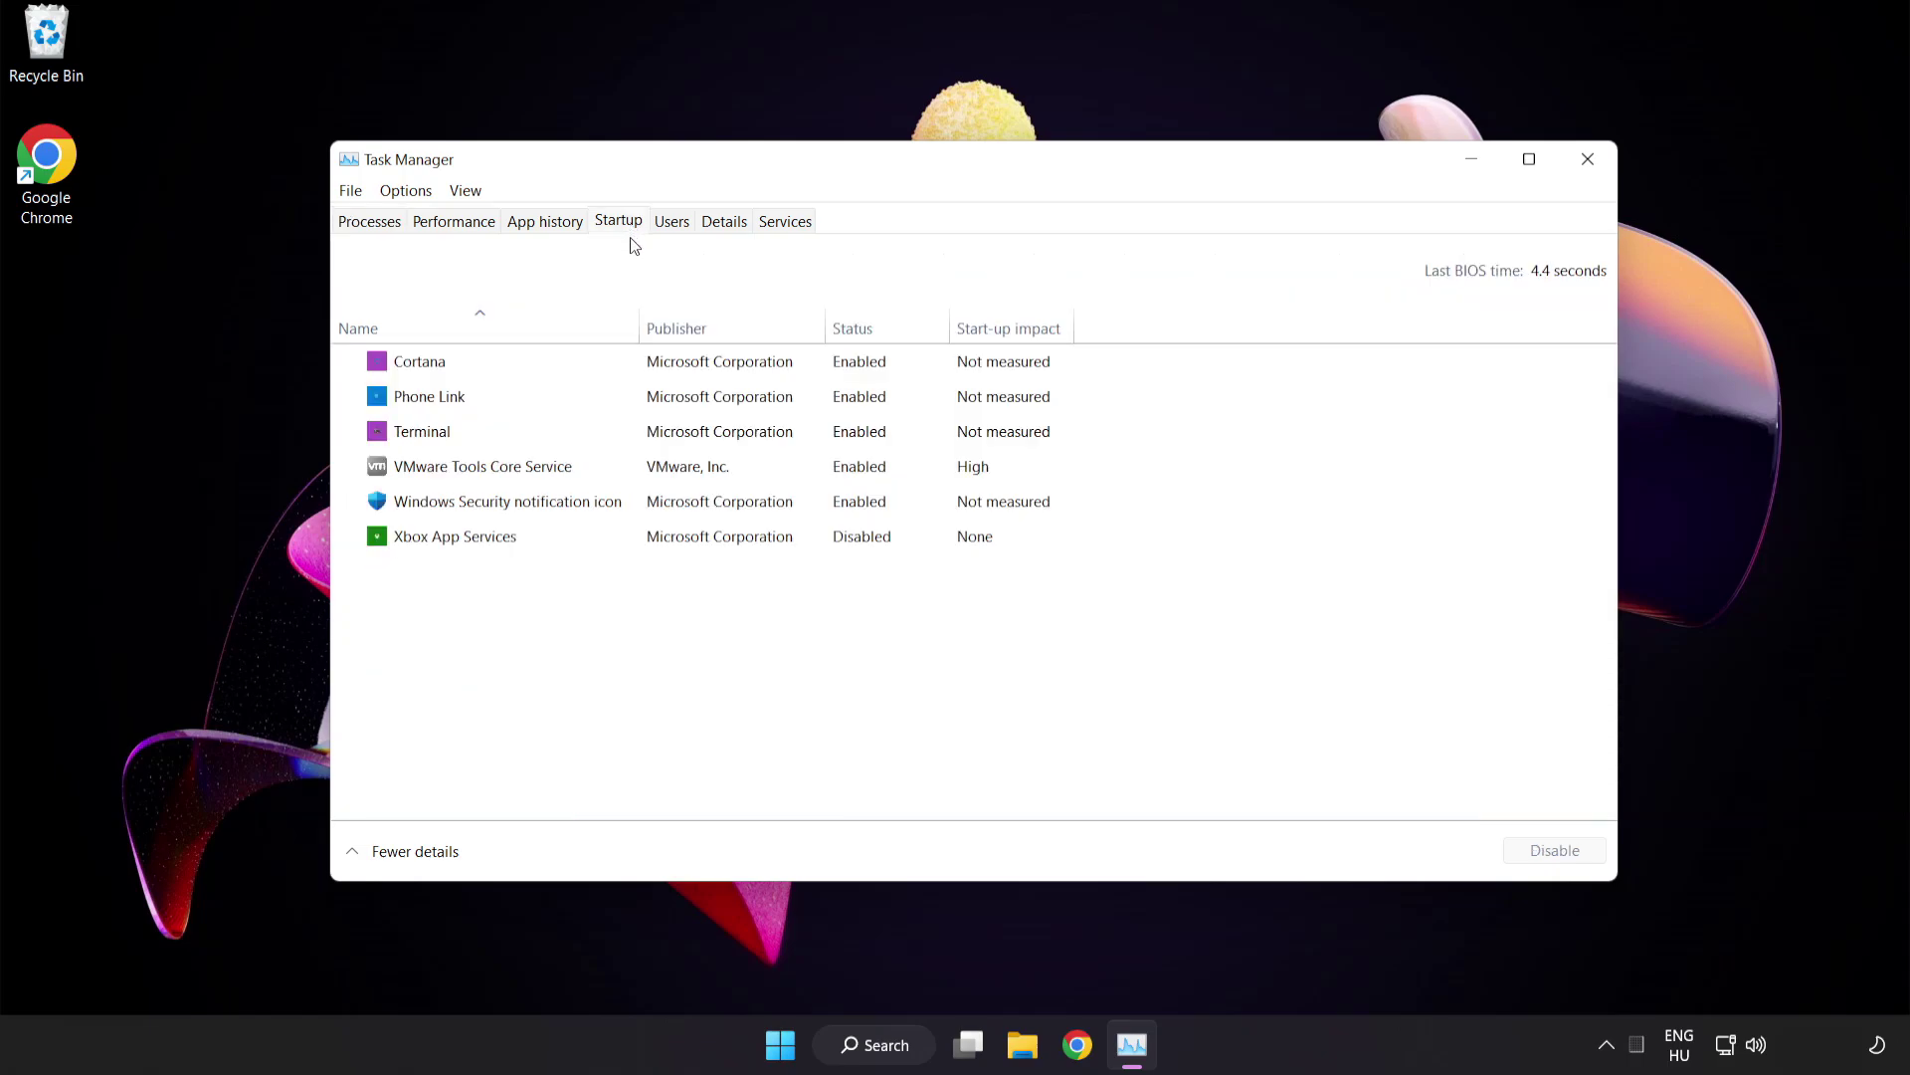
click(633, 373)
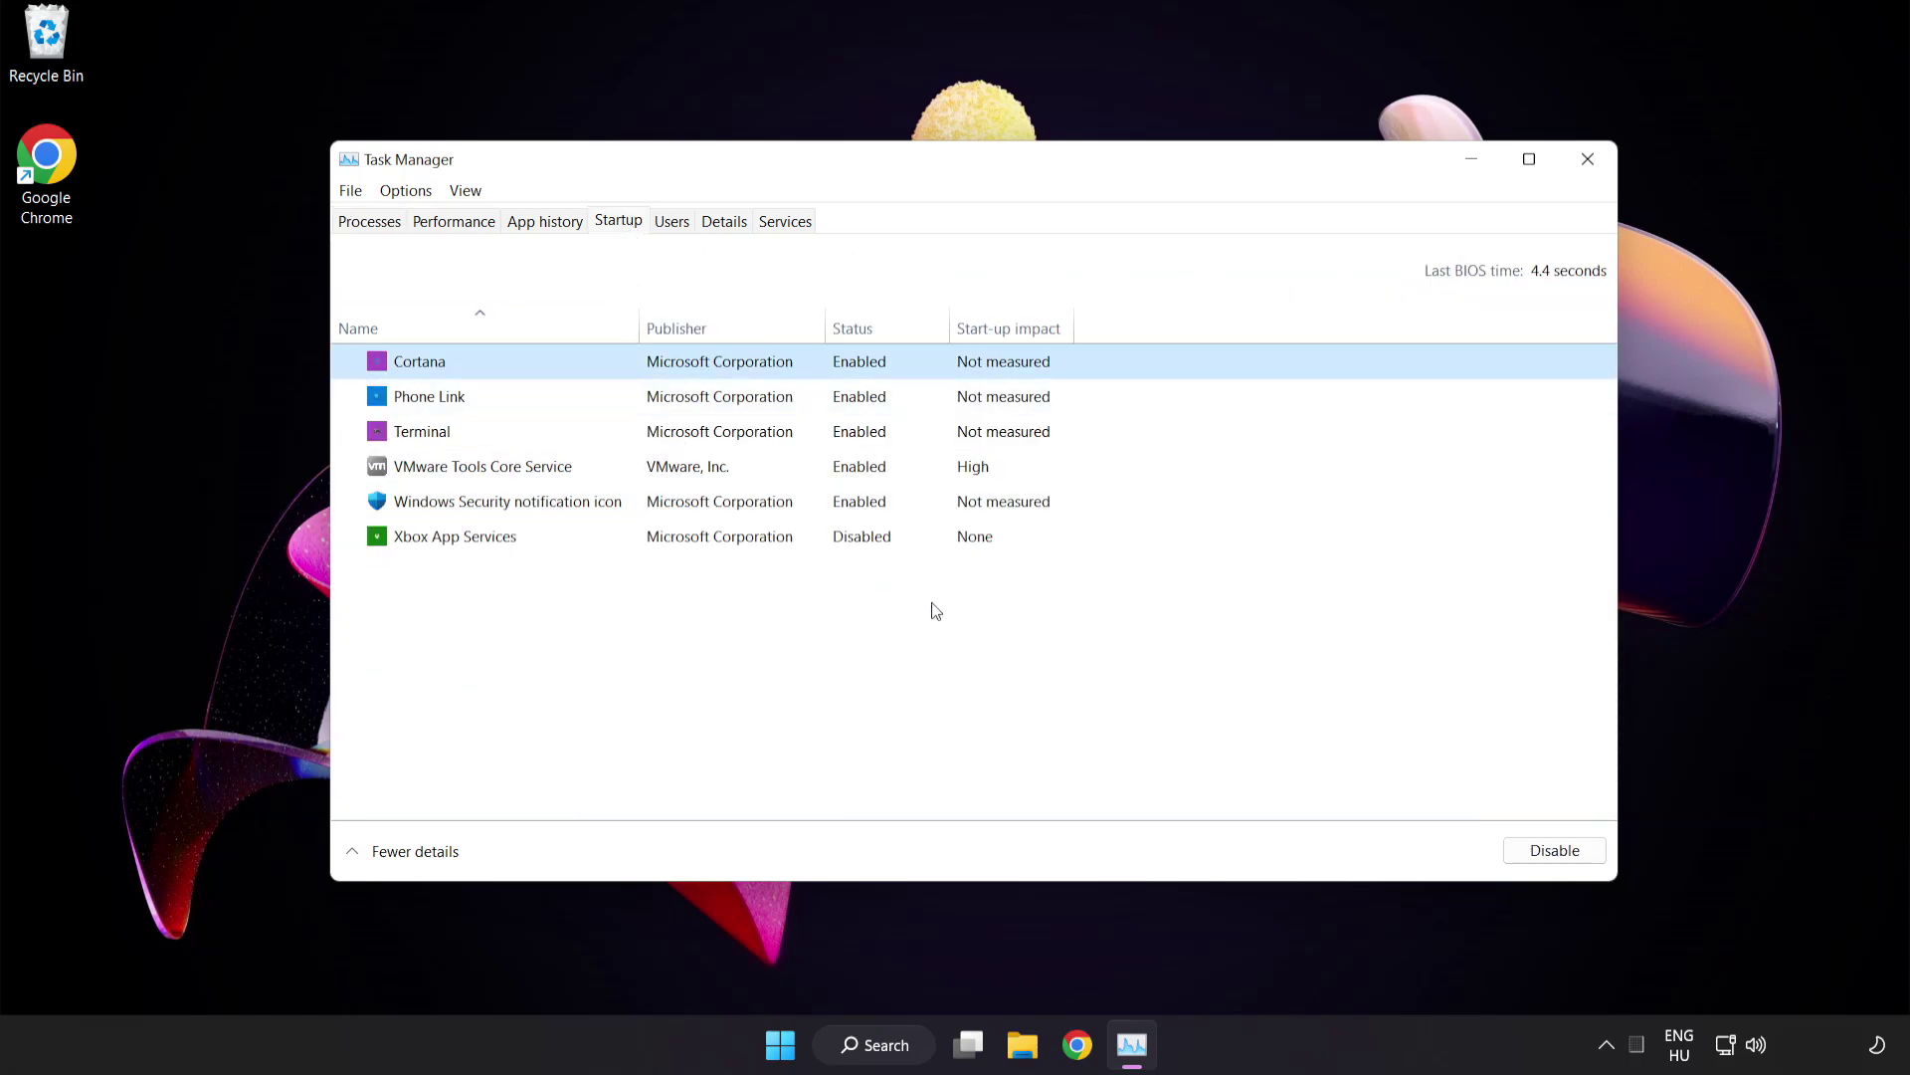
click(1560, 854)
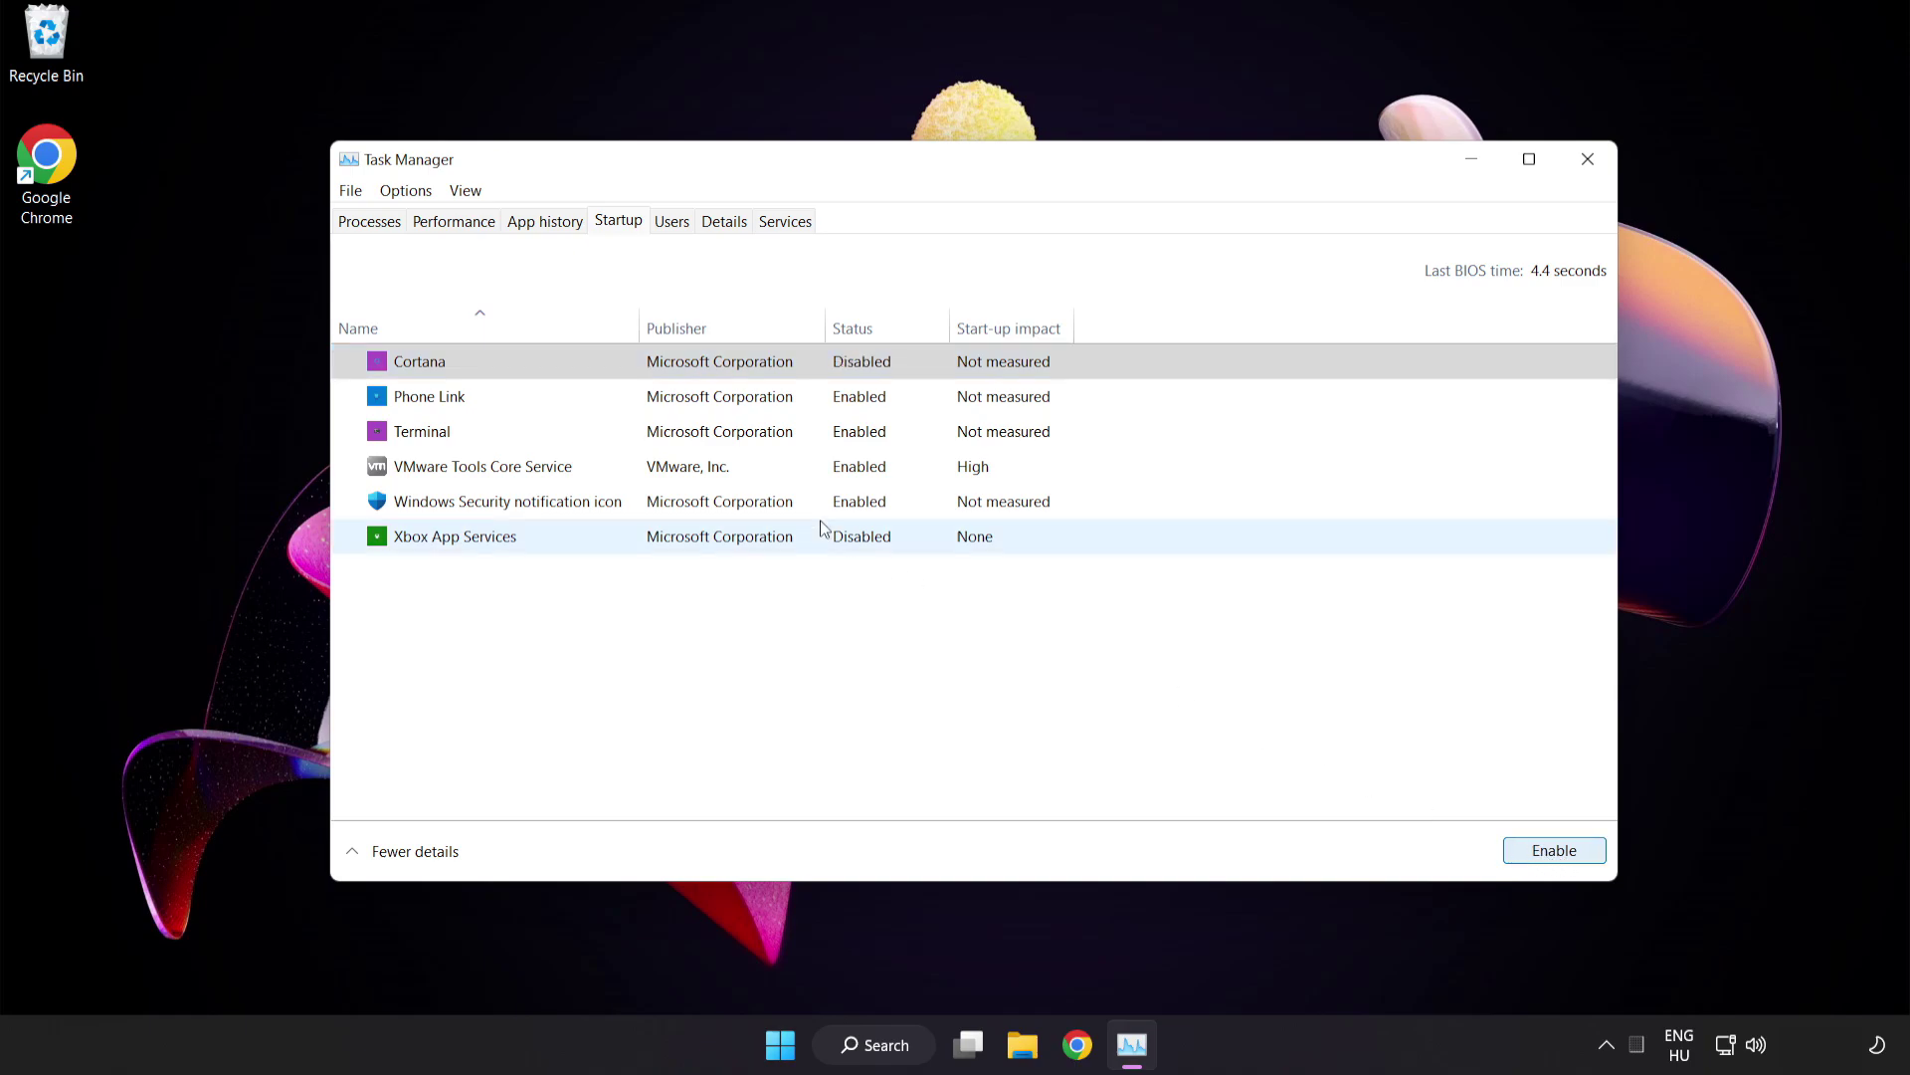
click(592, 396)
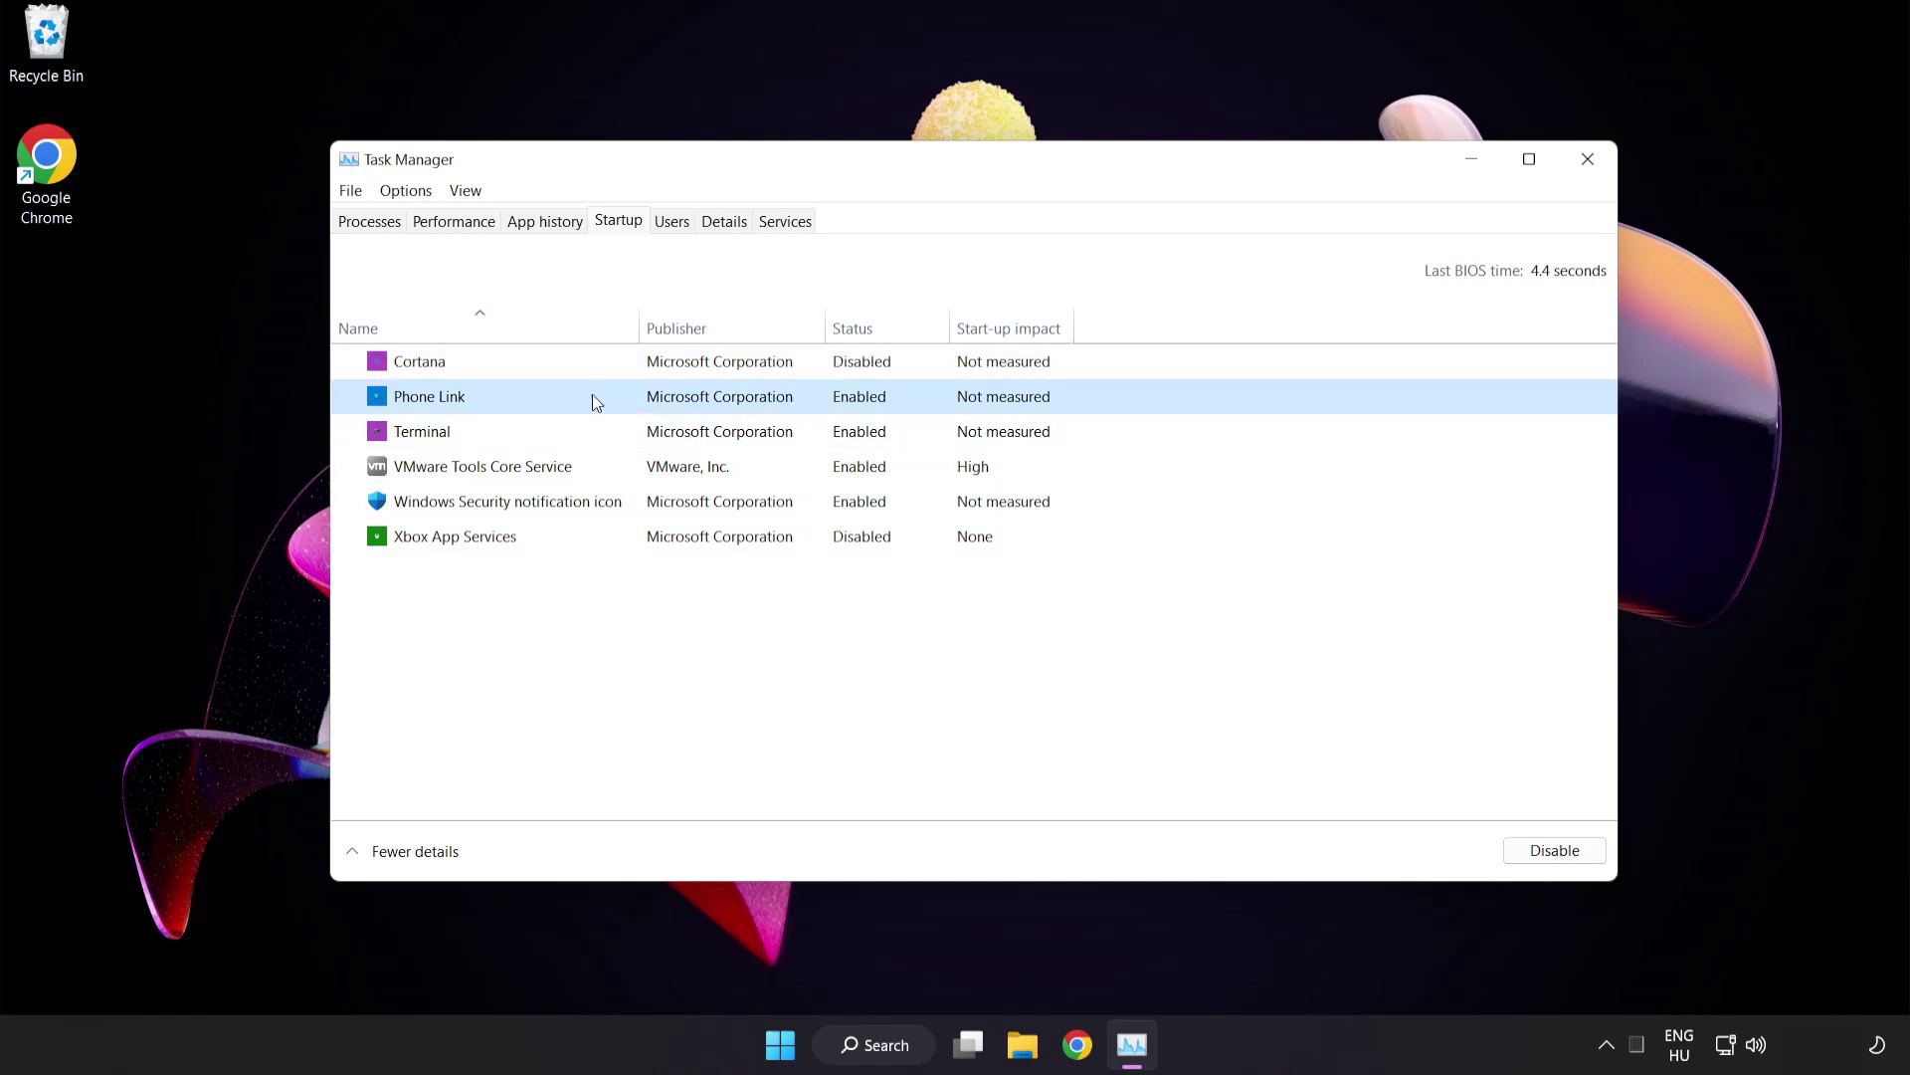
click(1548, 862)
click(656, 435)
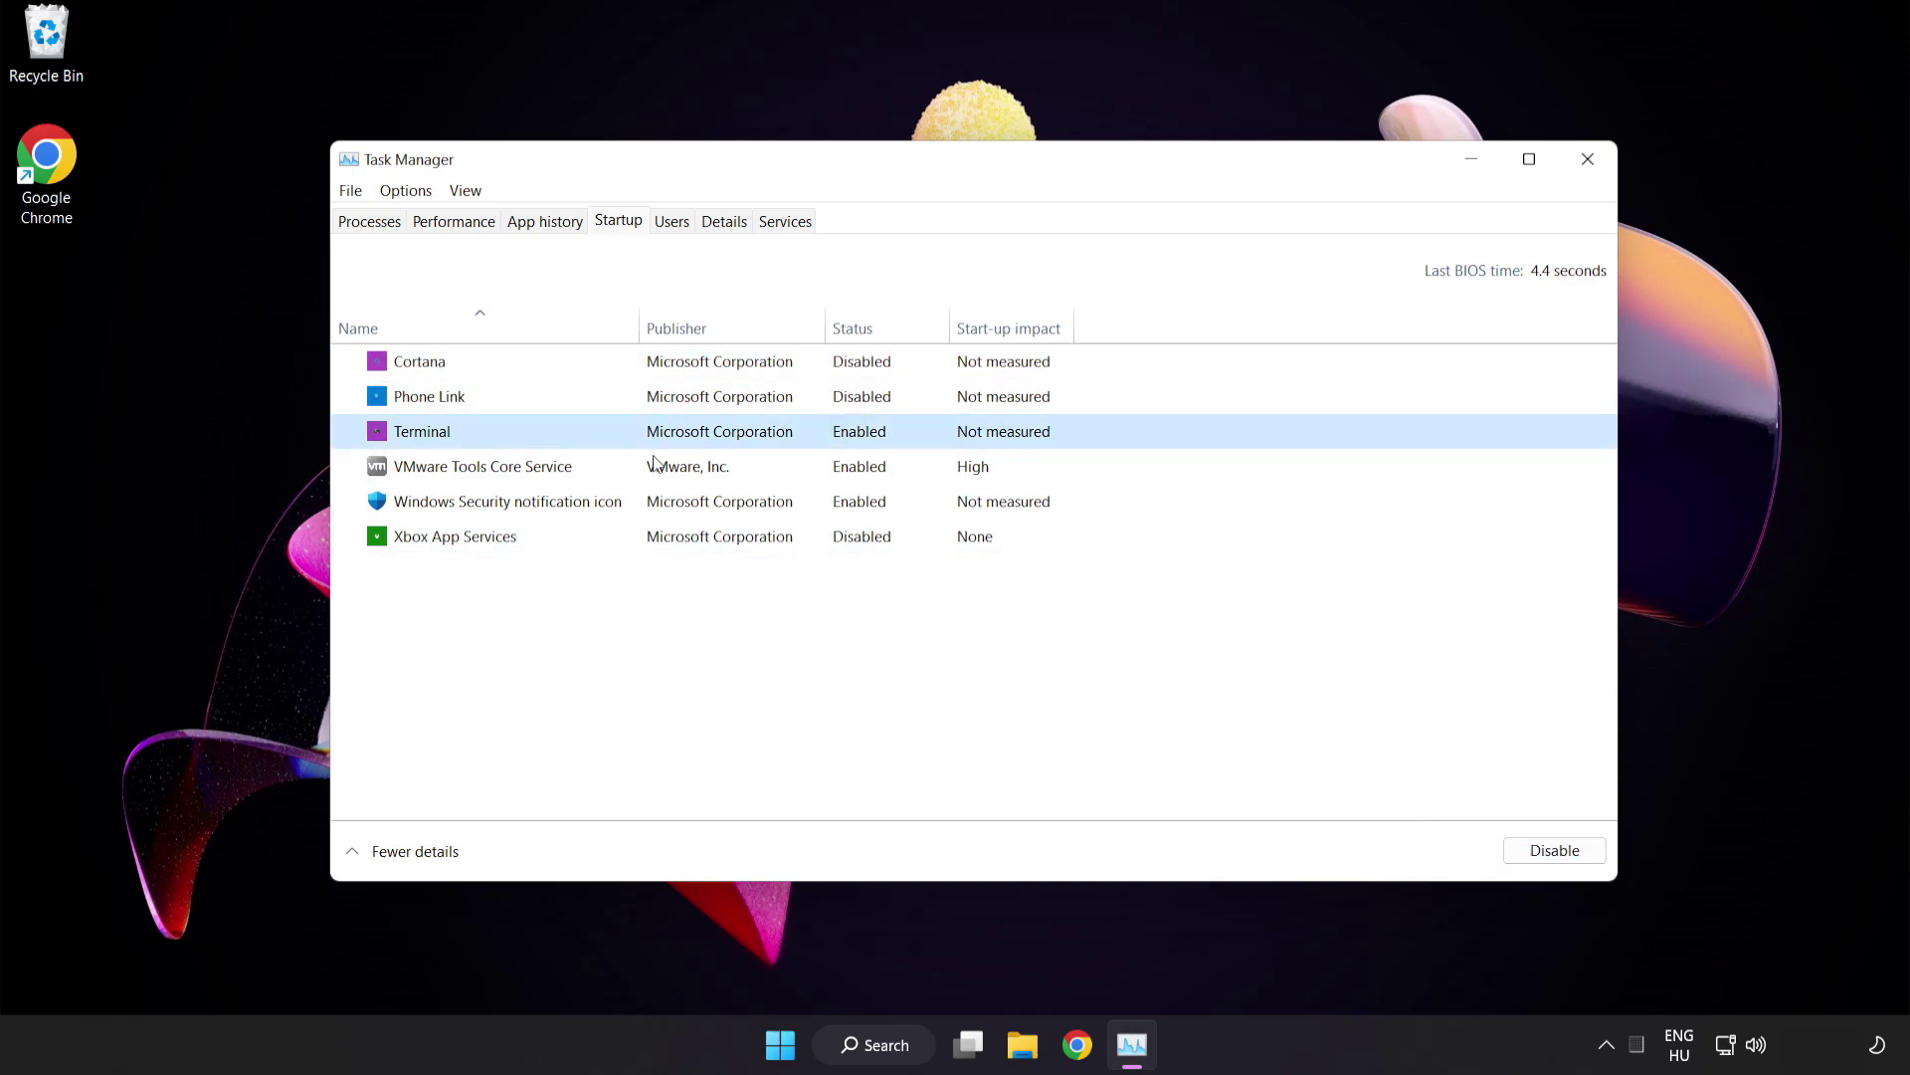
click(1522, 846)
click(651, 508)
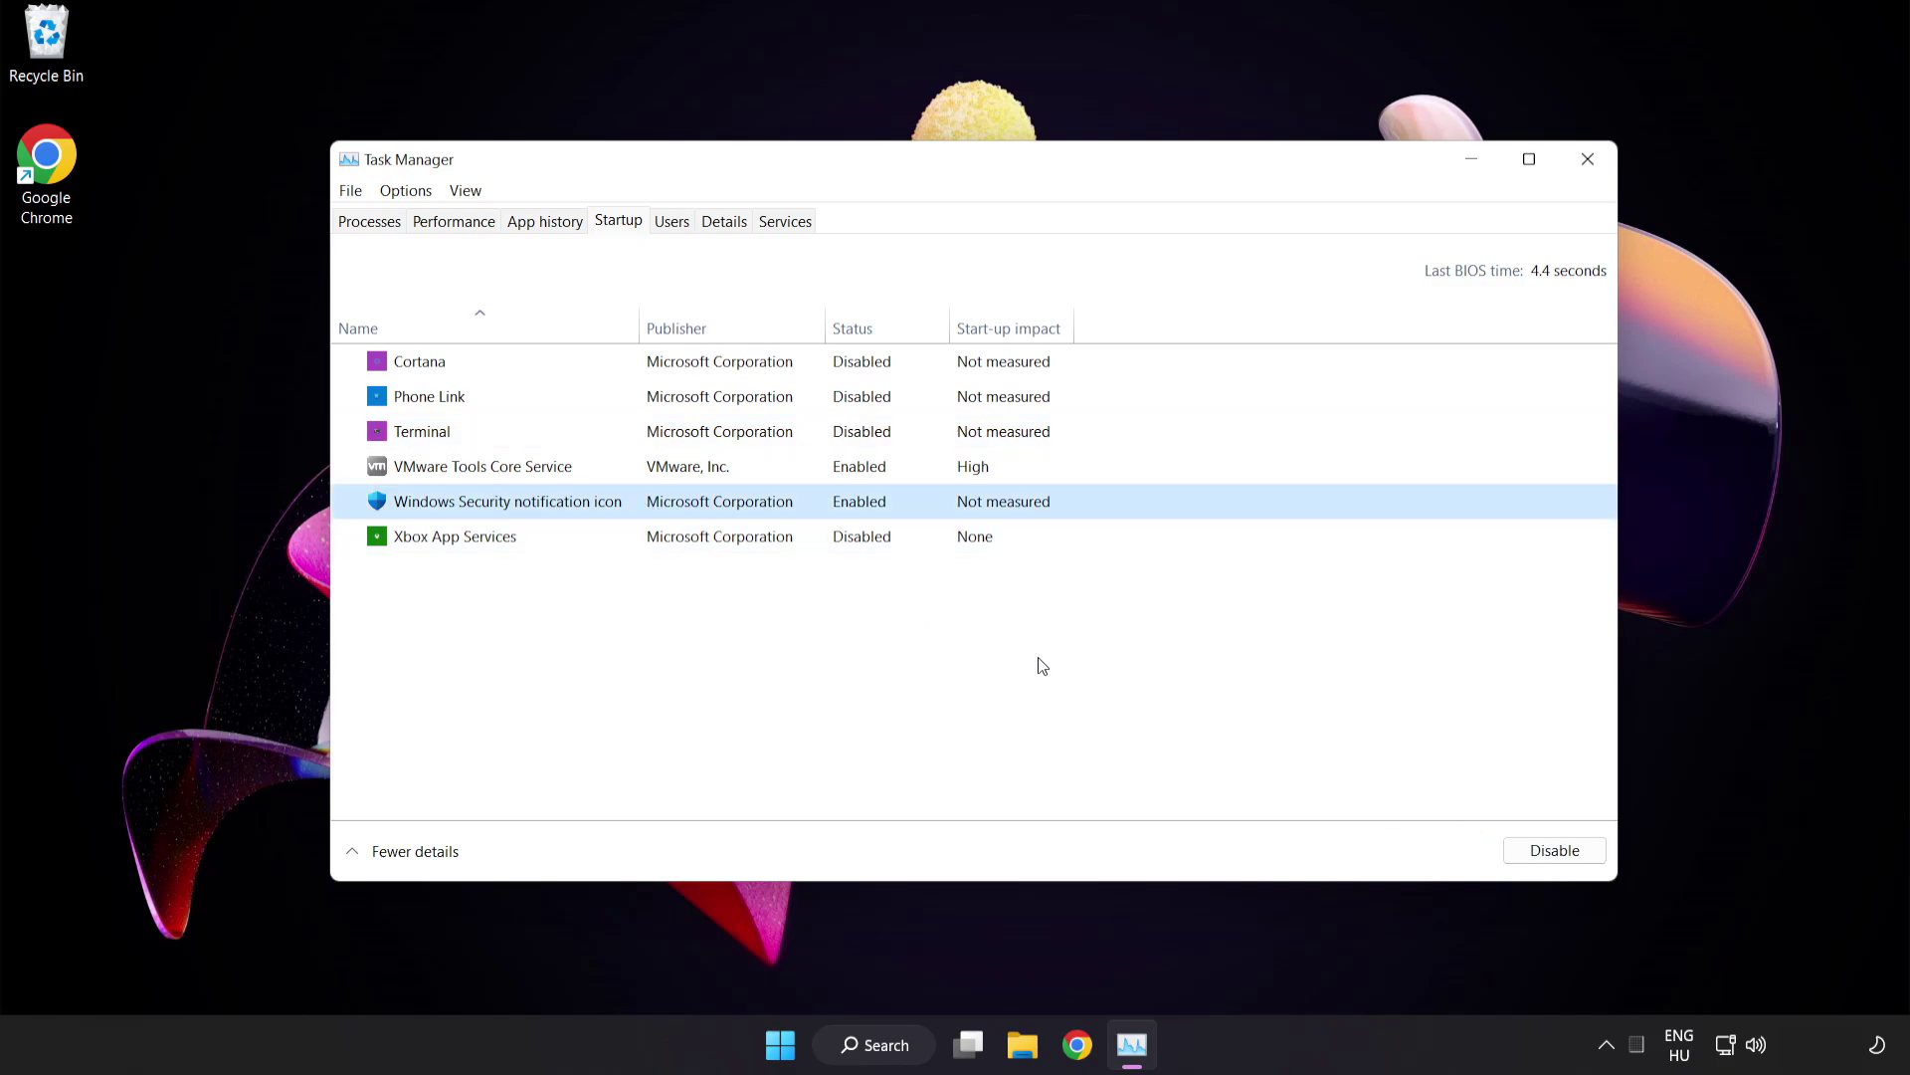
click(1538, 859)
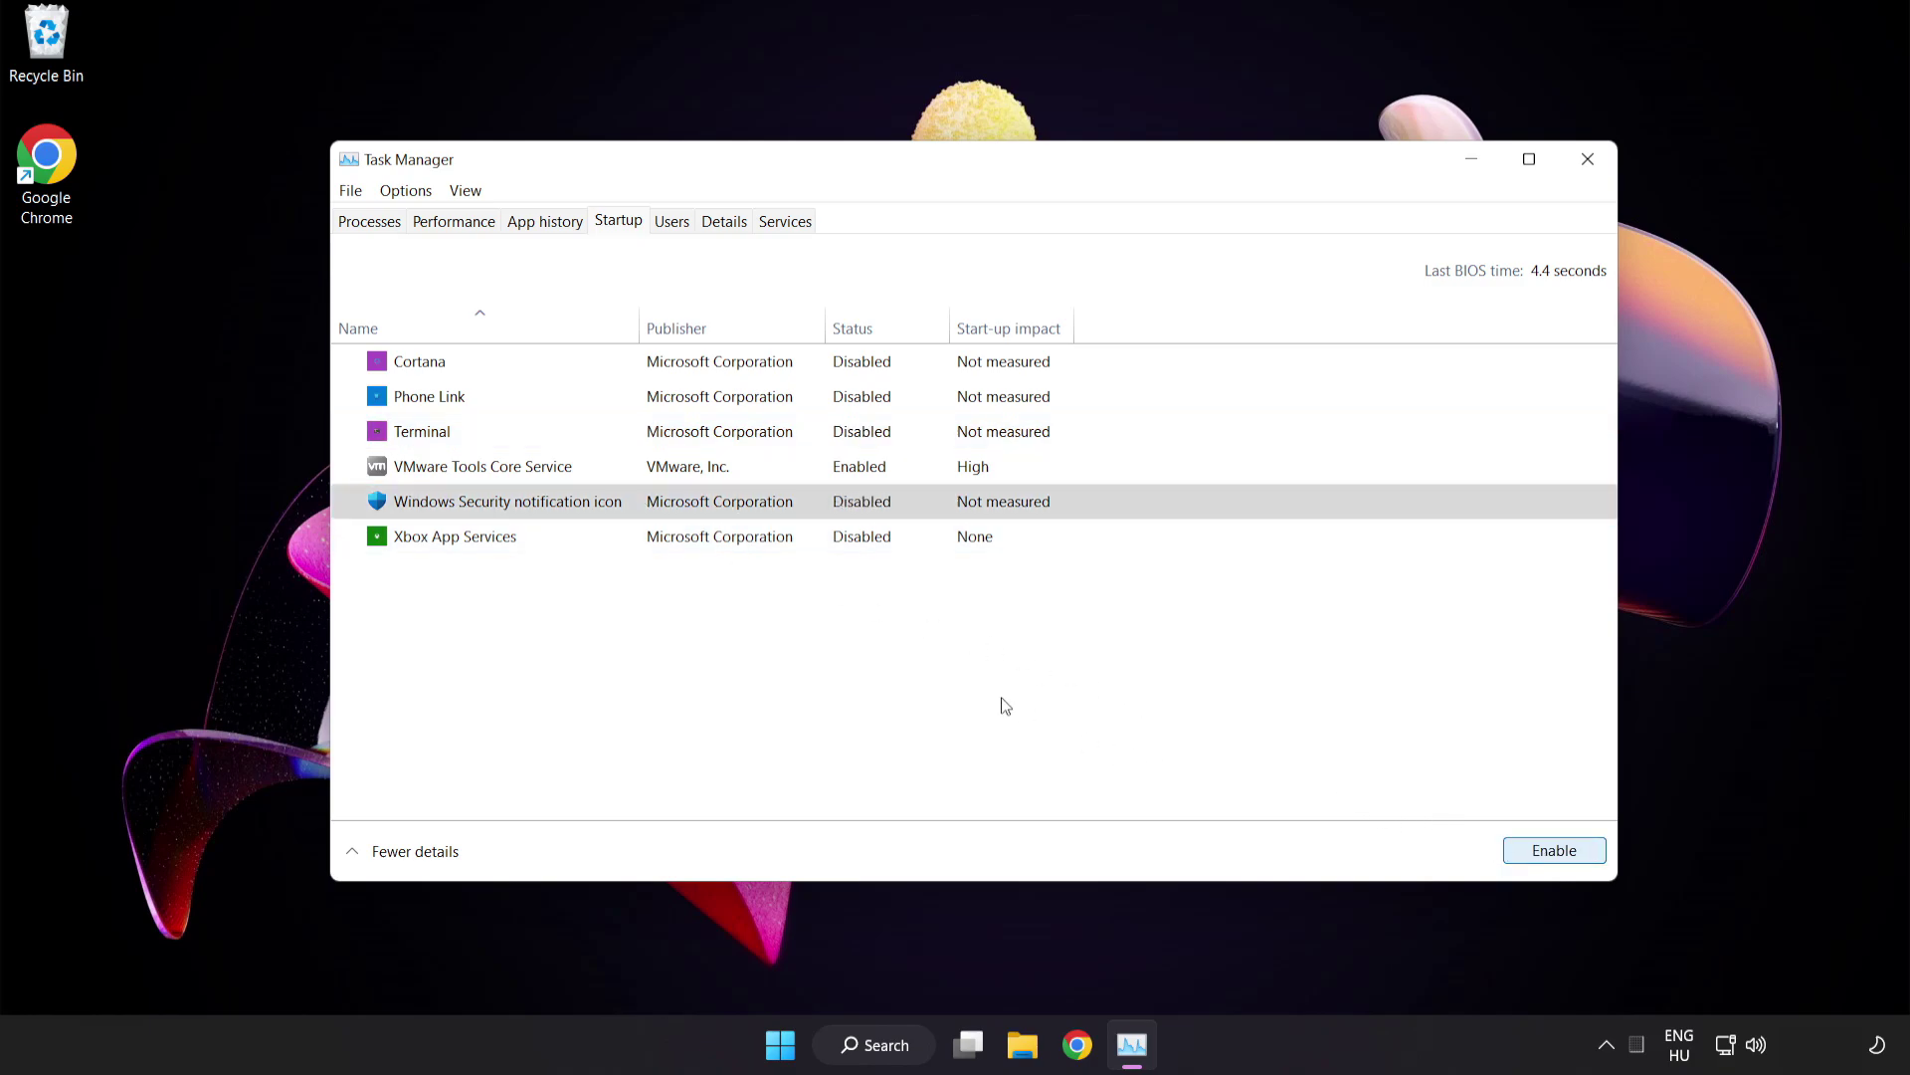
click(1587, 158)
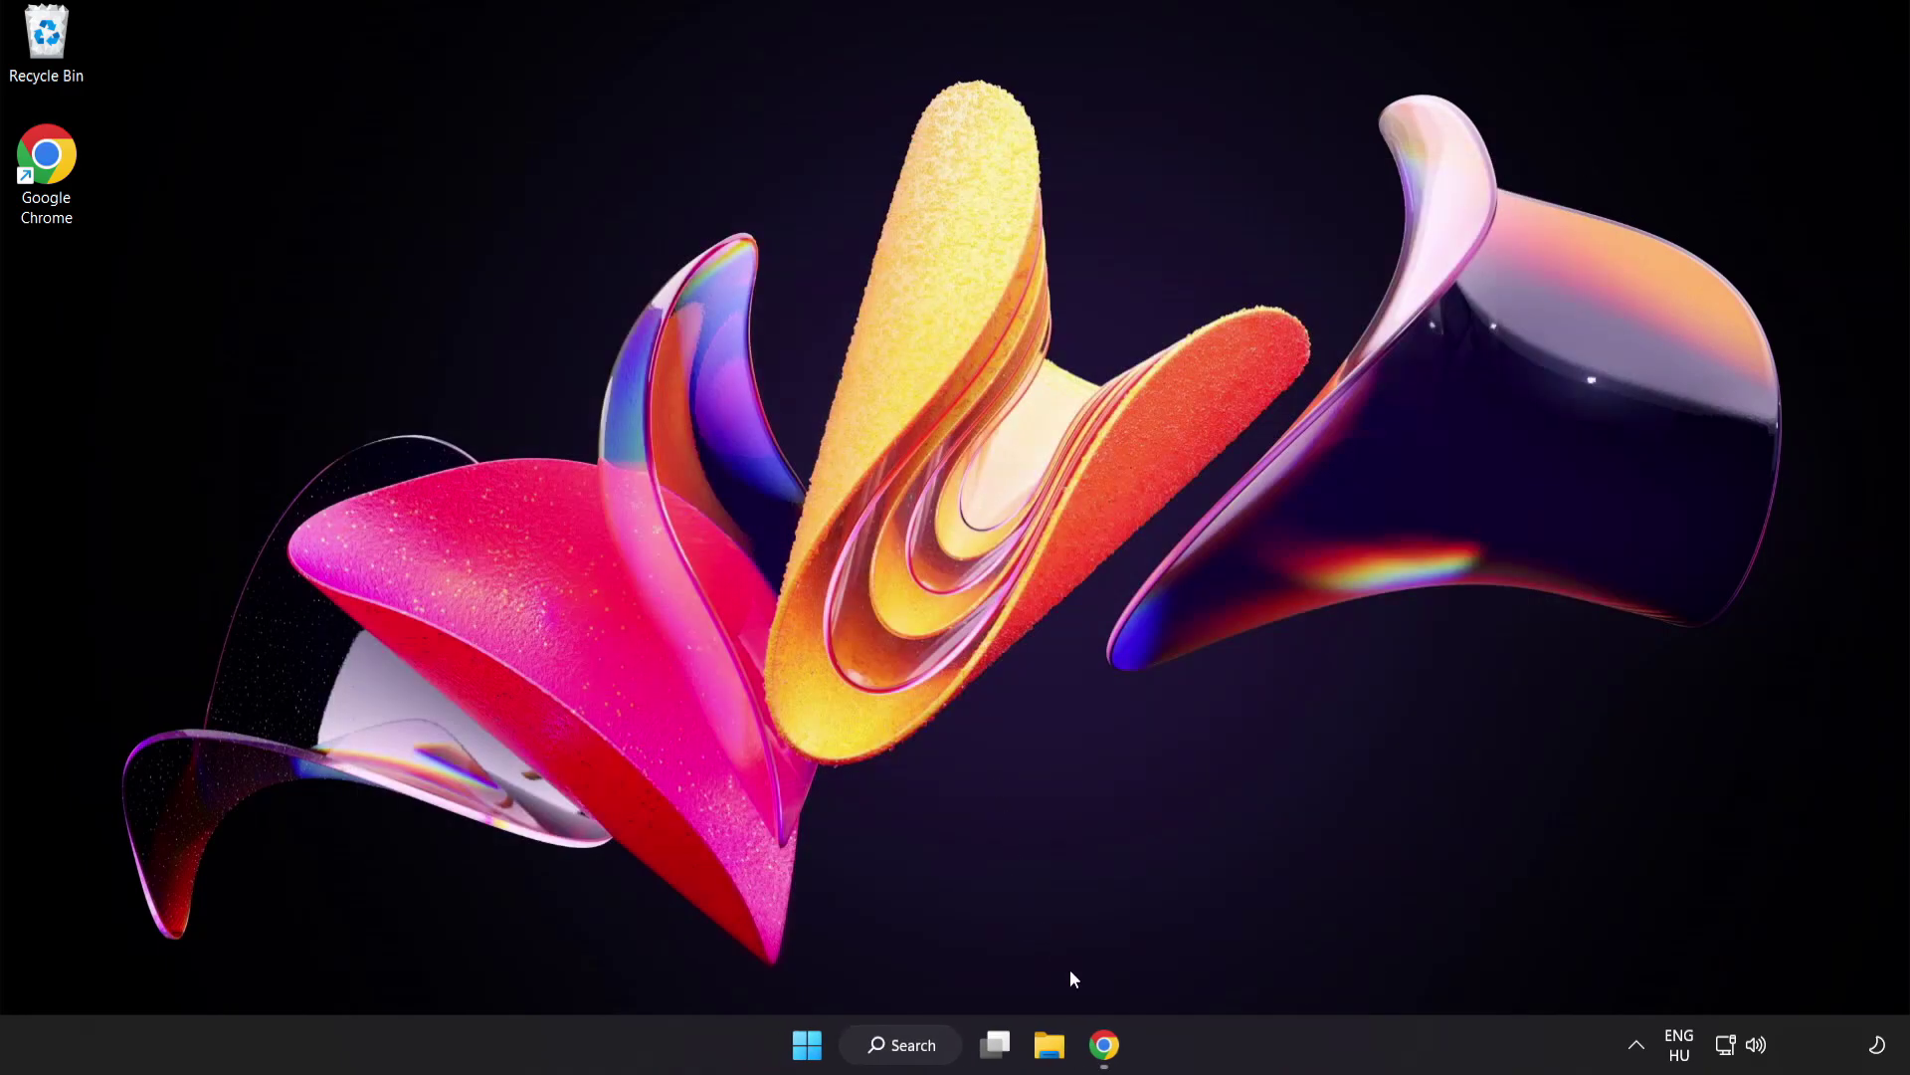
- Back in Chrome, download the DirectX End-User Runtime Web Installer from Microsoft's page
click(1106, 1046)
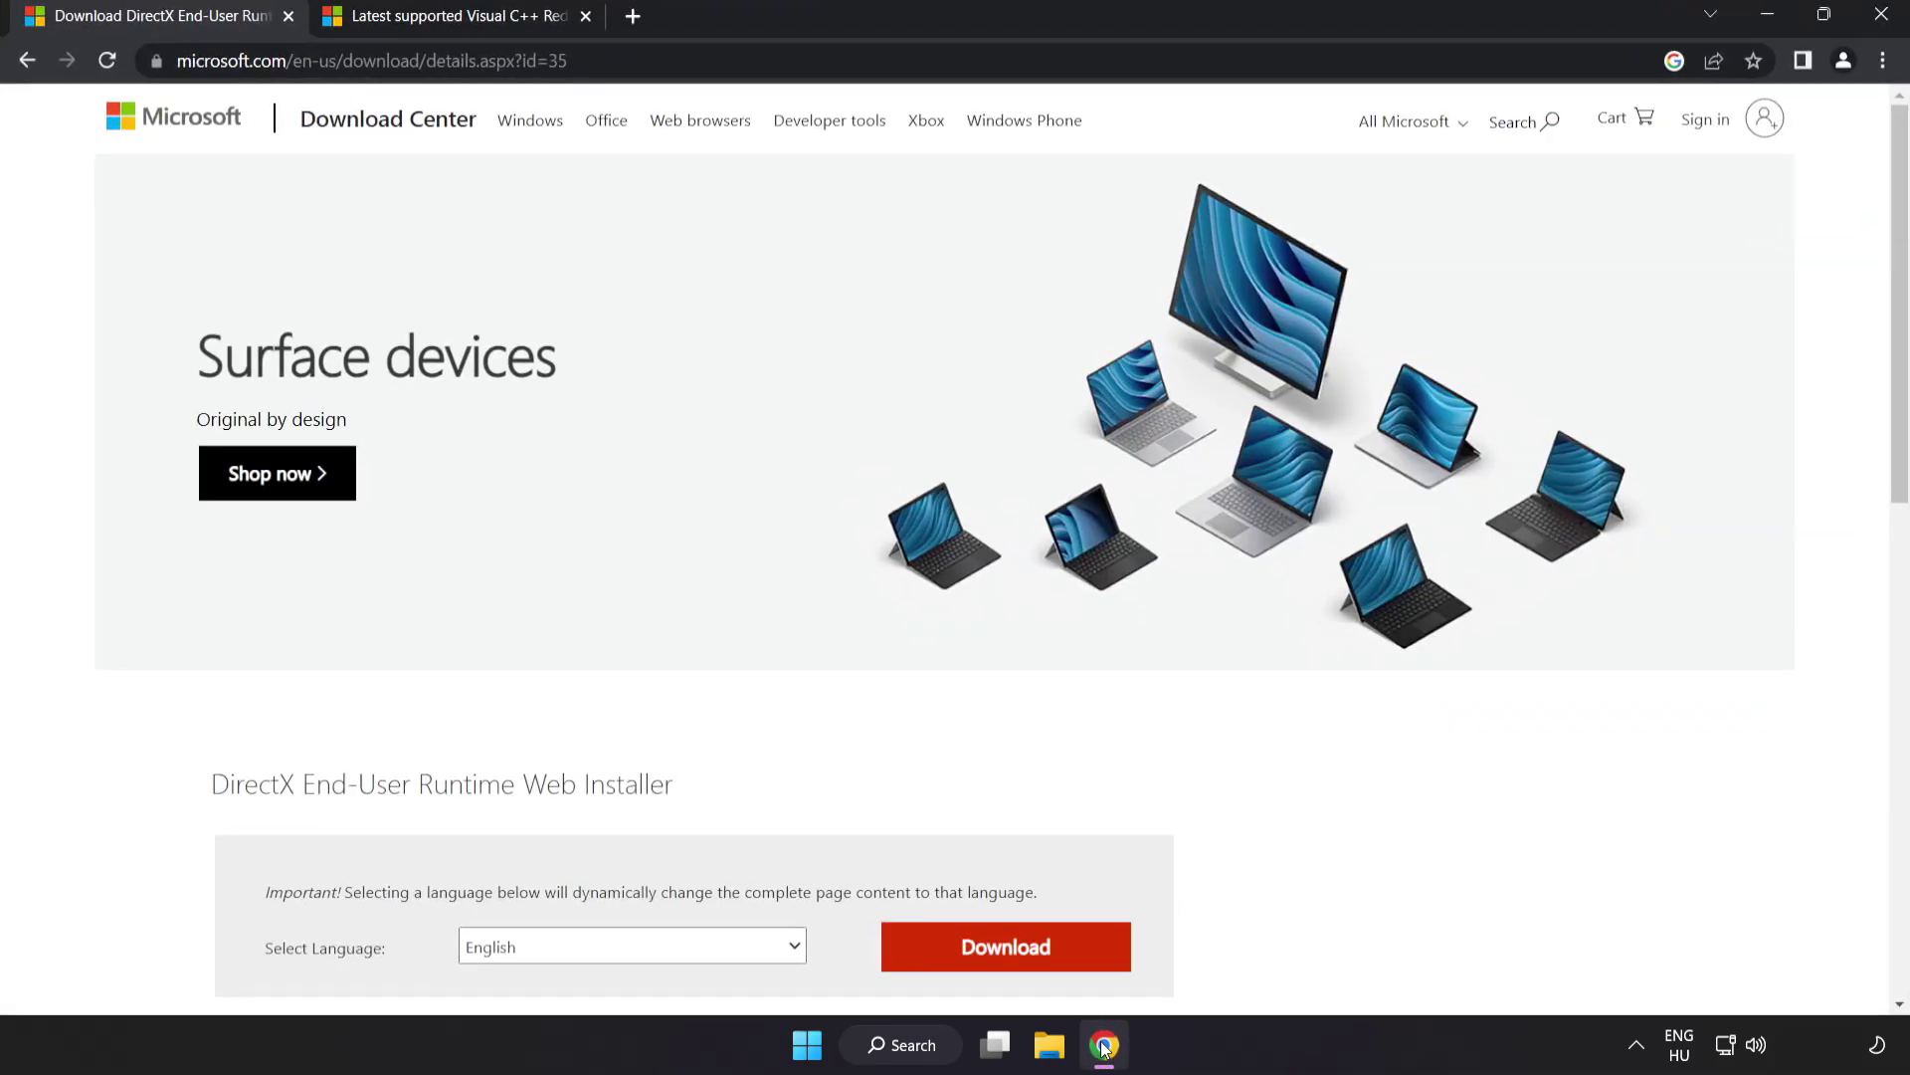
click(628, 60)
click(770, 61)
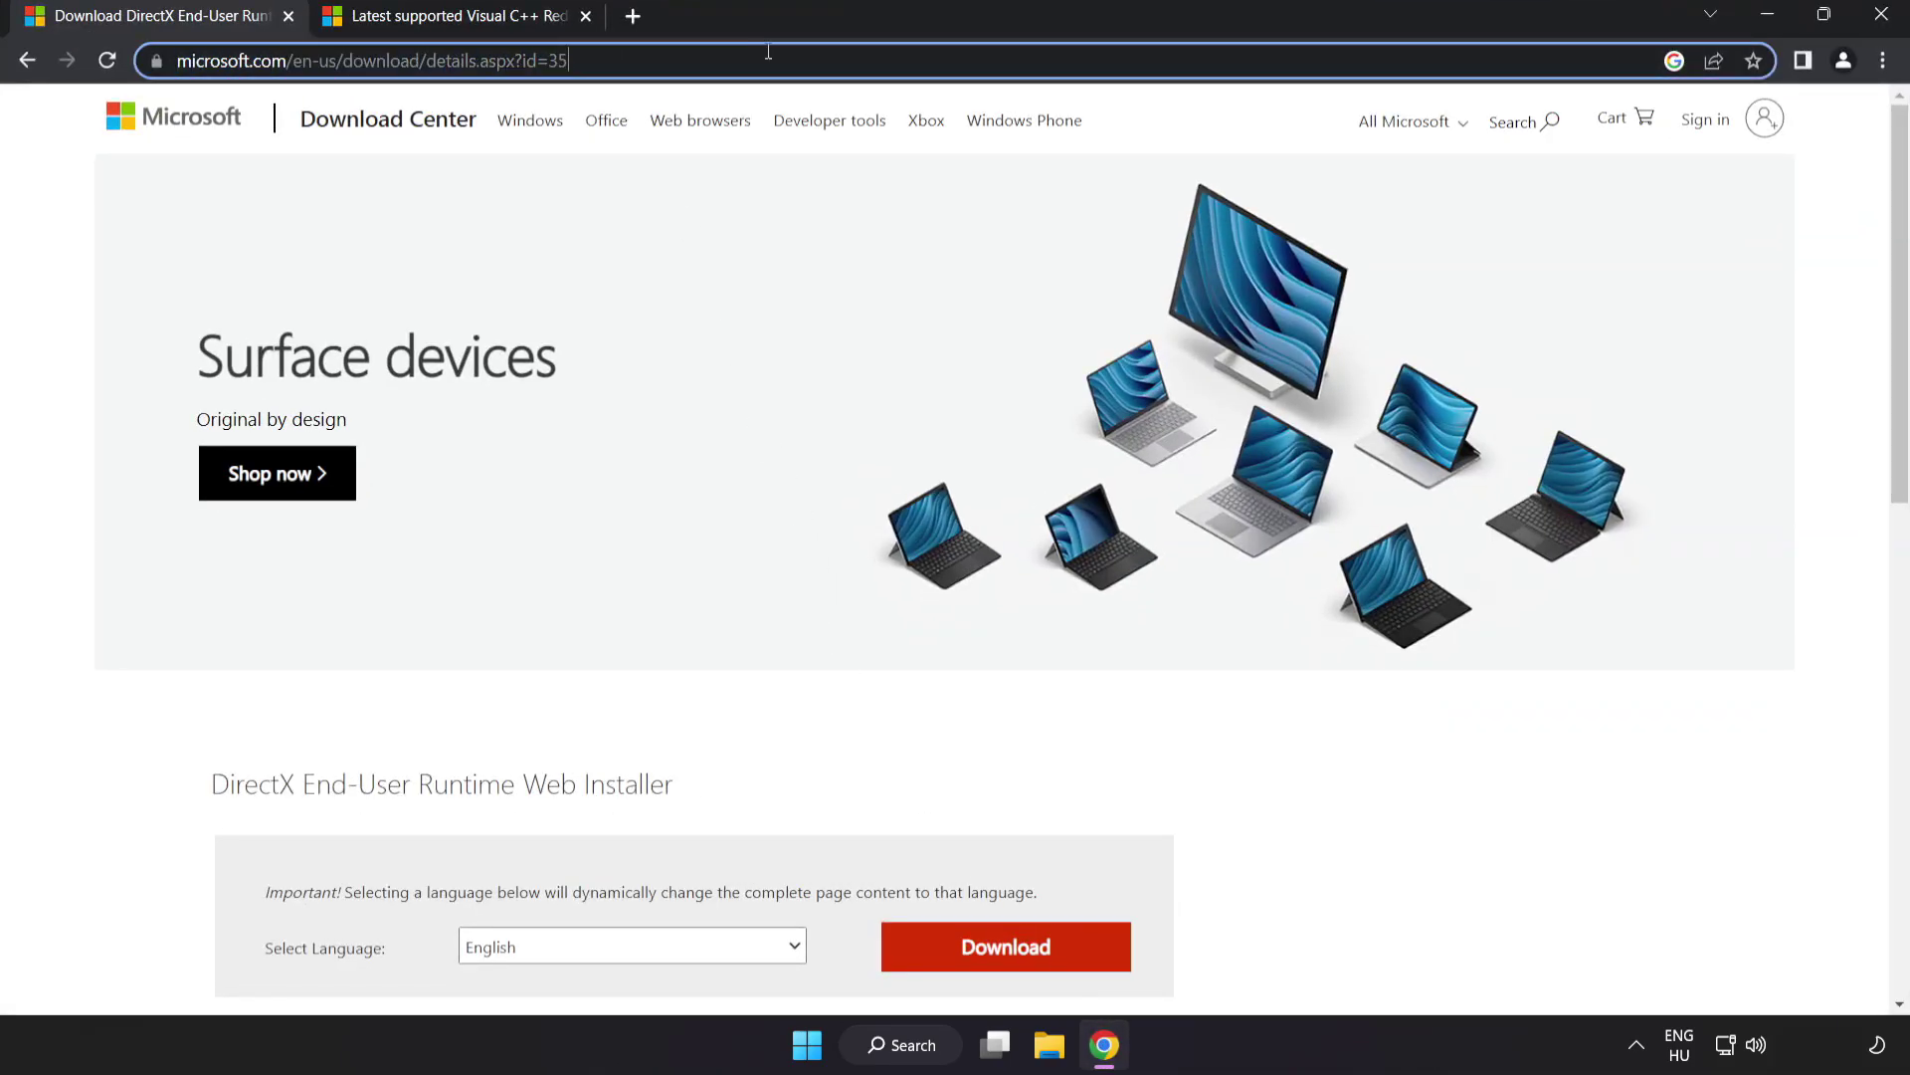
click(1334, 814)
scroll(1329, 798, down, 2)
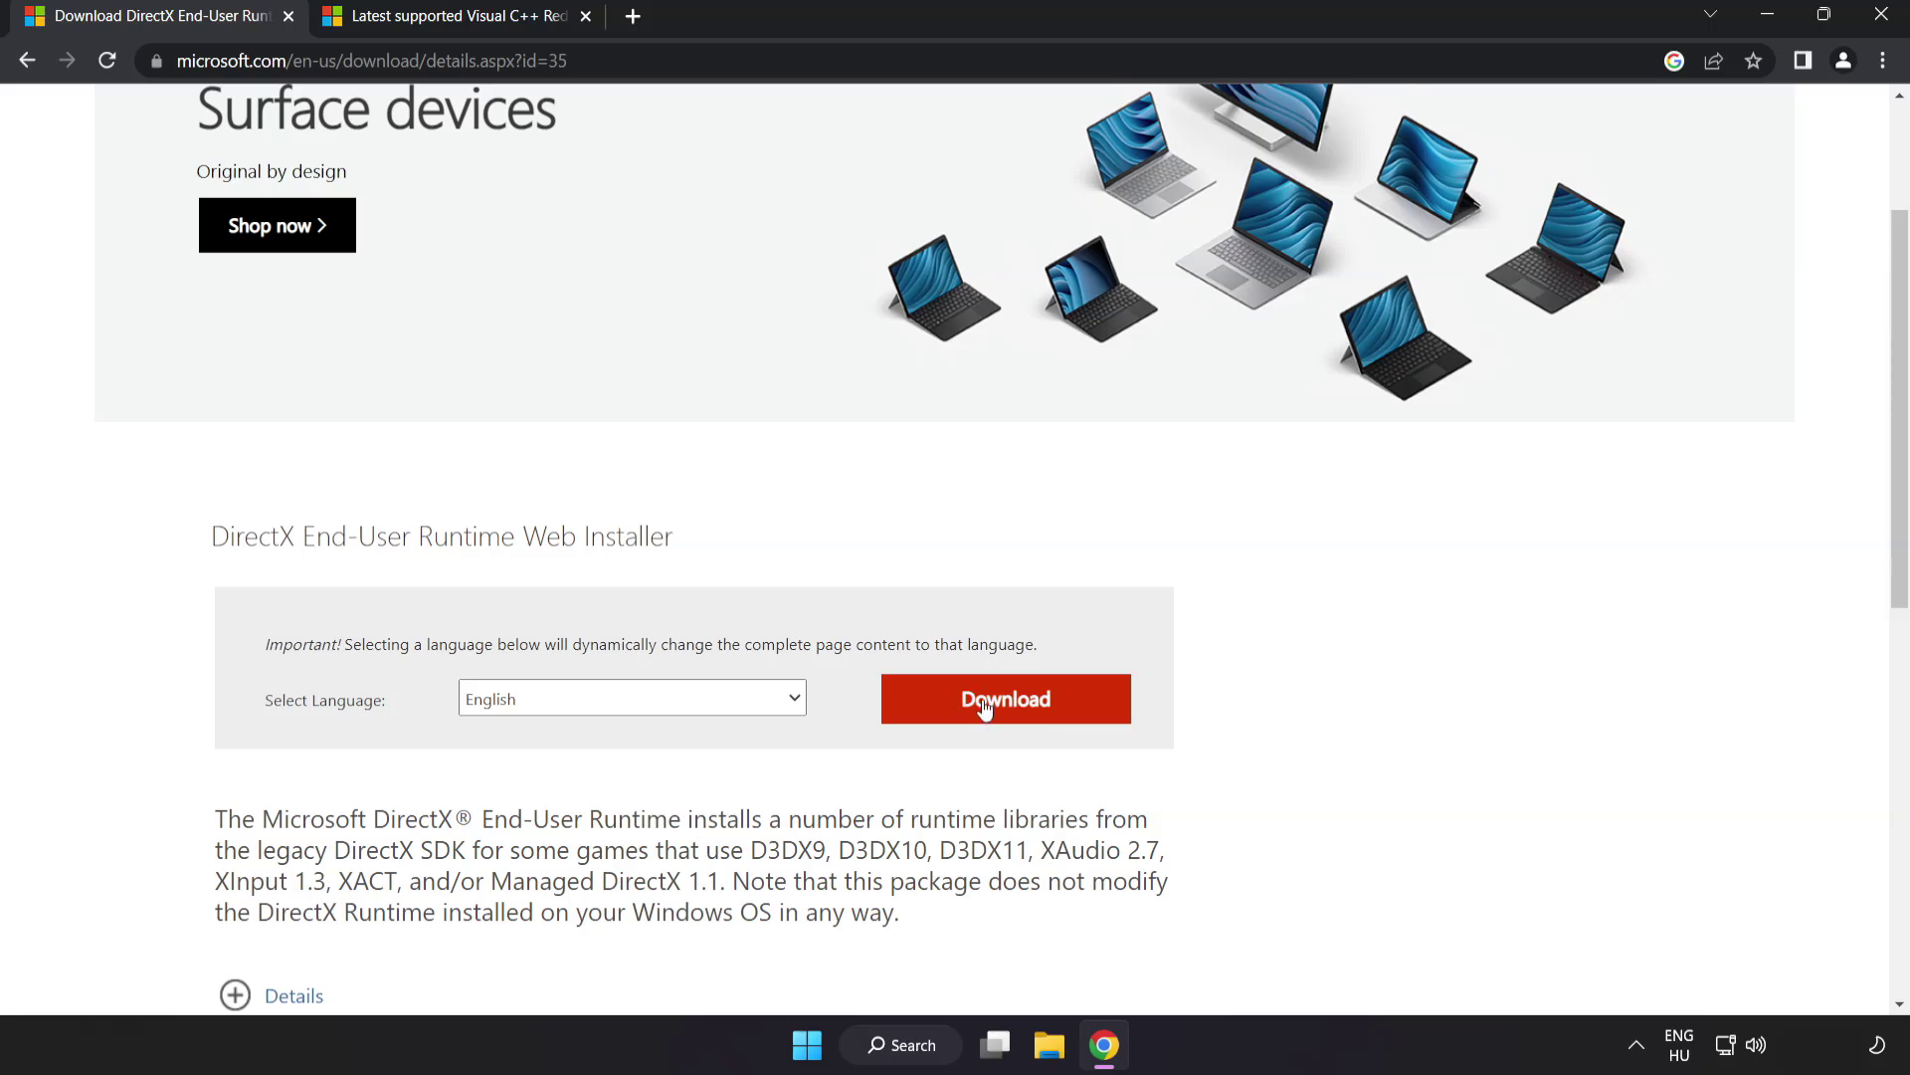
click(1030, 721)
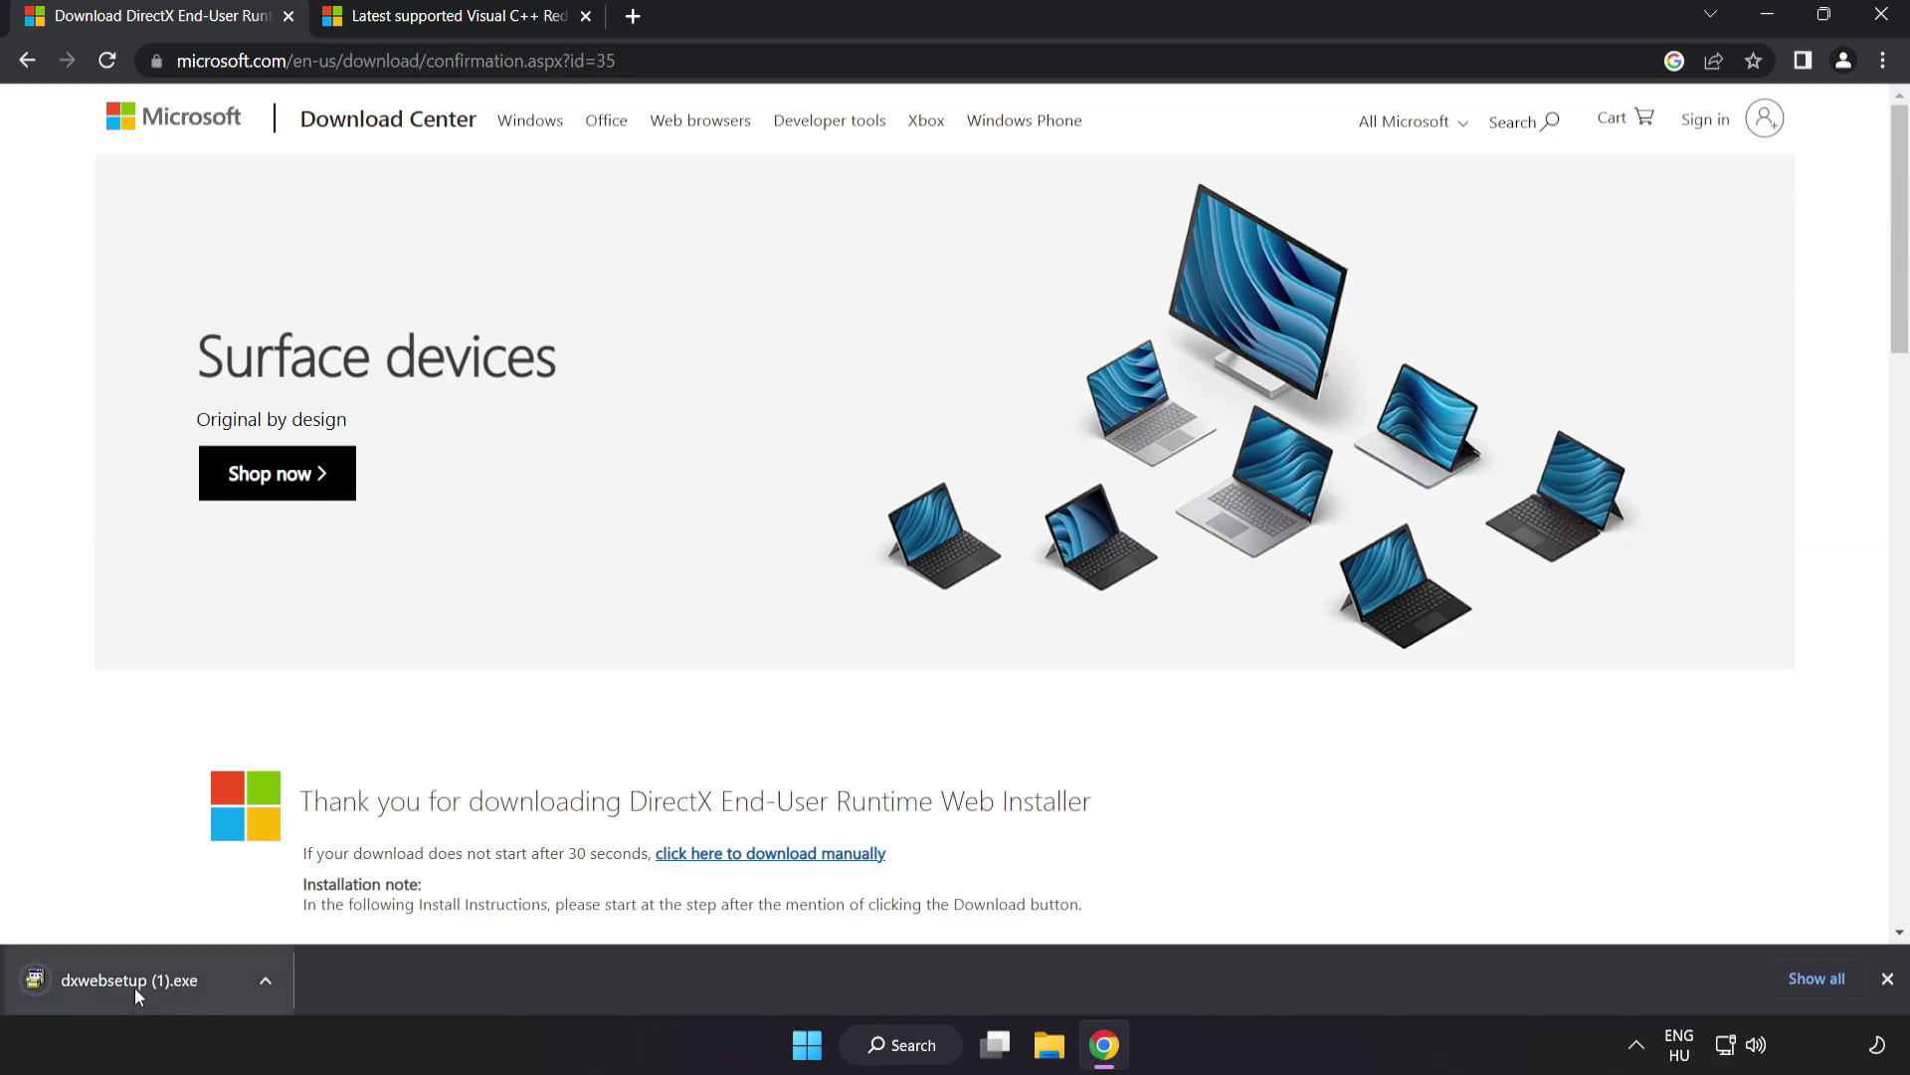
- Run DirectX Setup, accept the license, skip the Bing Bar, install and finish
click(160, 980)
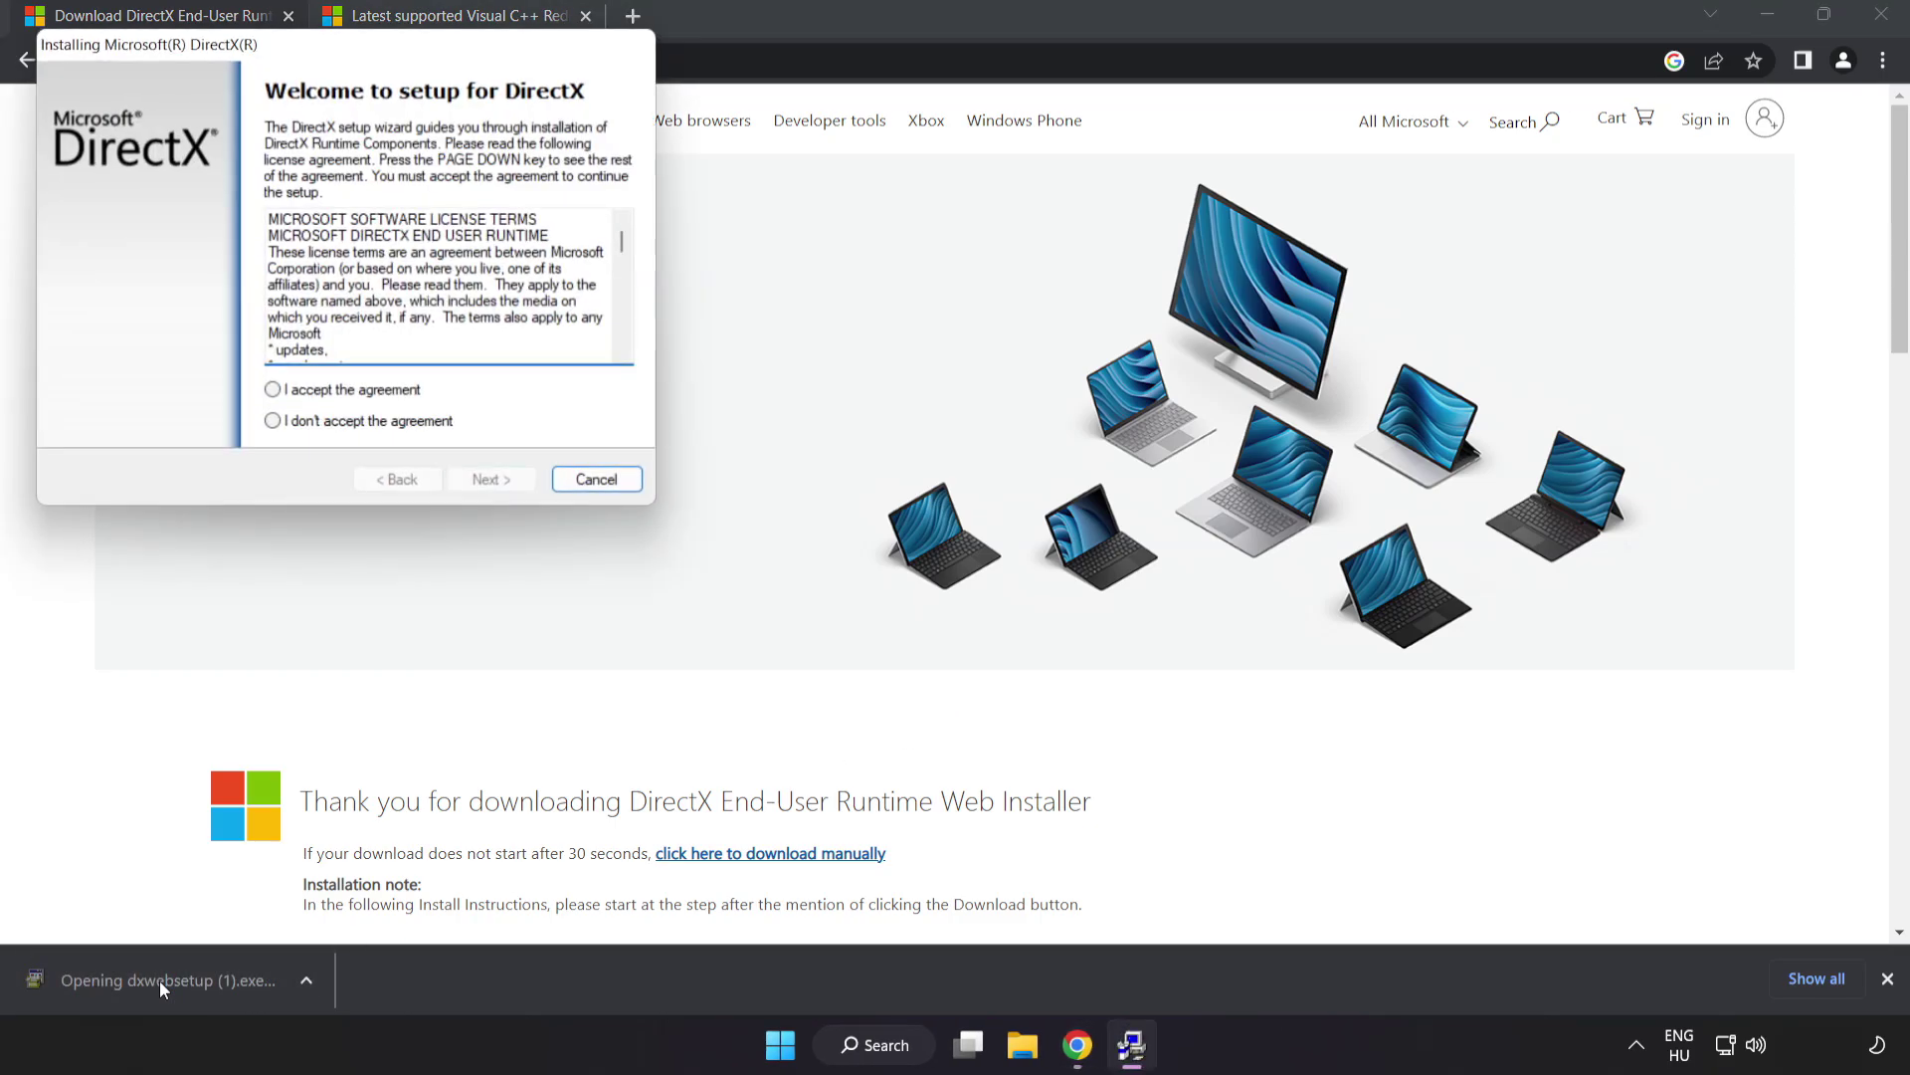
mouse_move(283, 45)
mouse_down()
mouse_move(821, 255)
mouse_move(869, 253)
mouse_up()
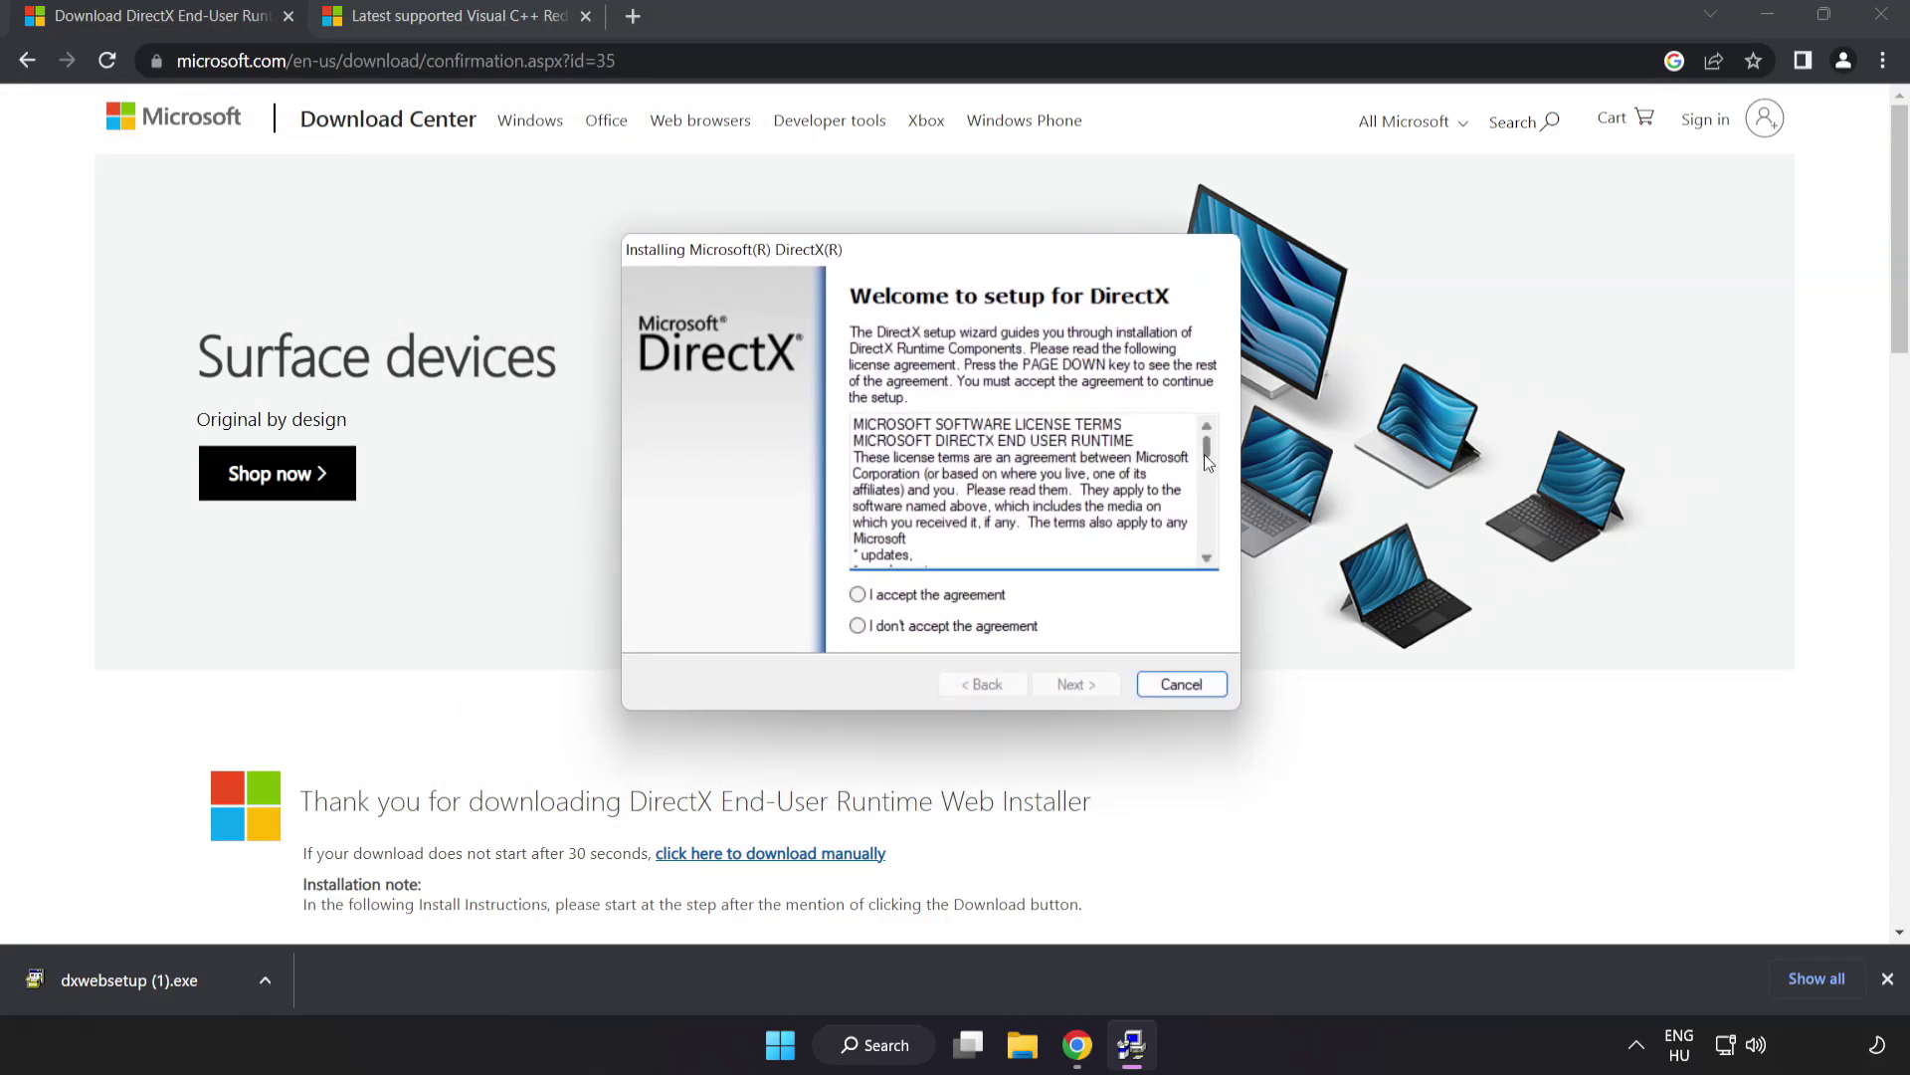
drag(1206, 456, 1206, 546)
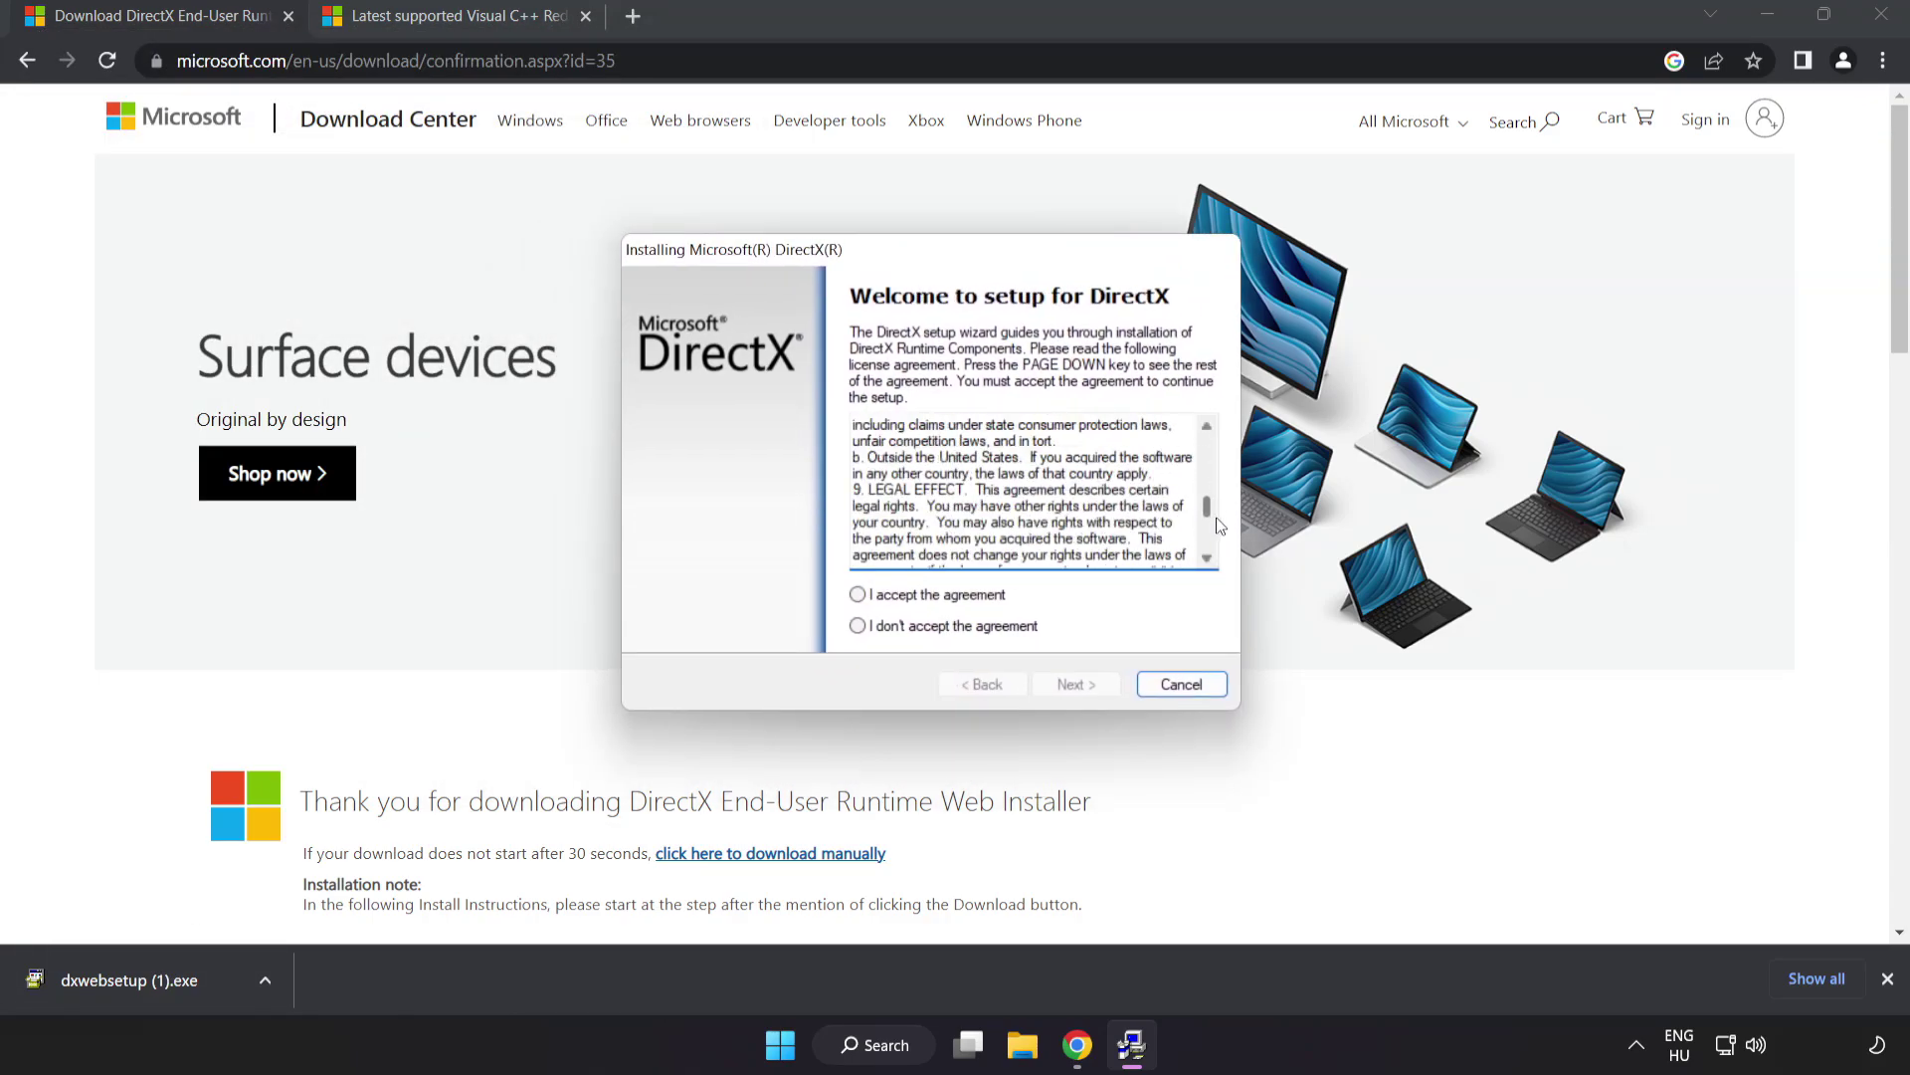
click(892, 595)
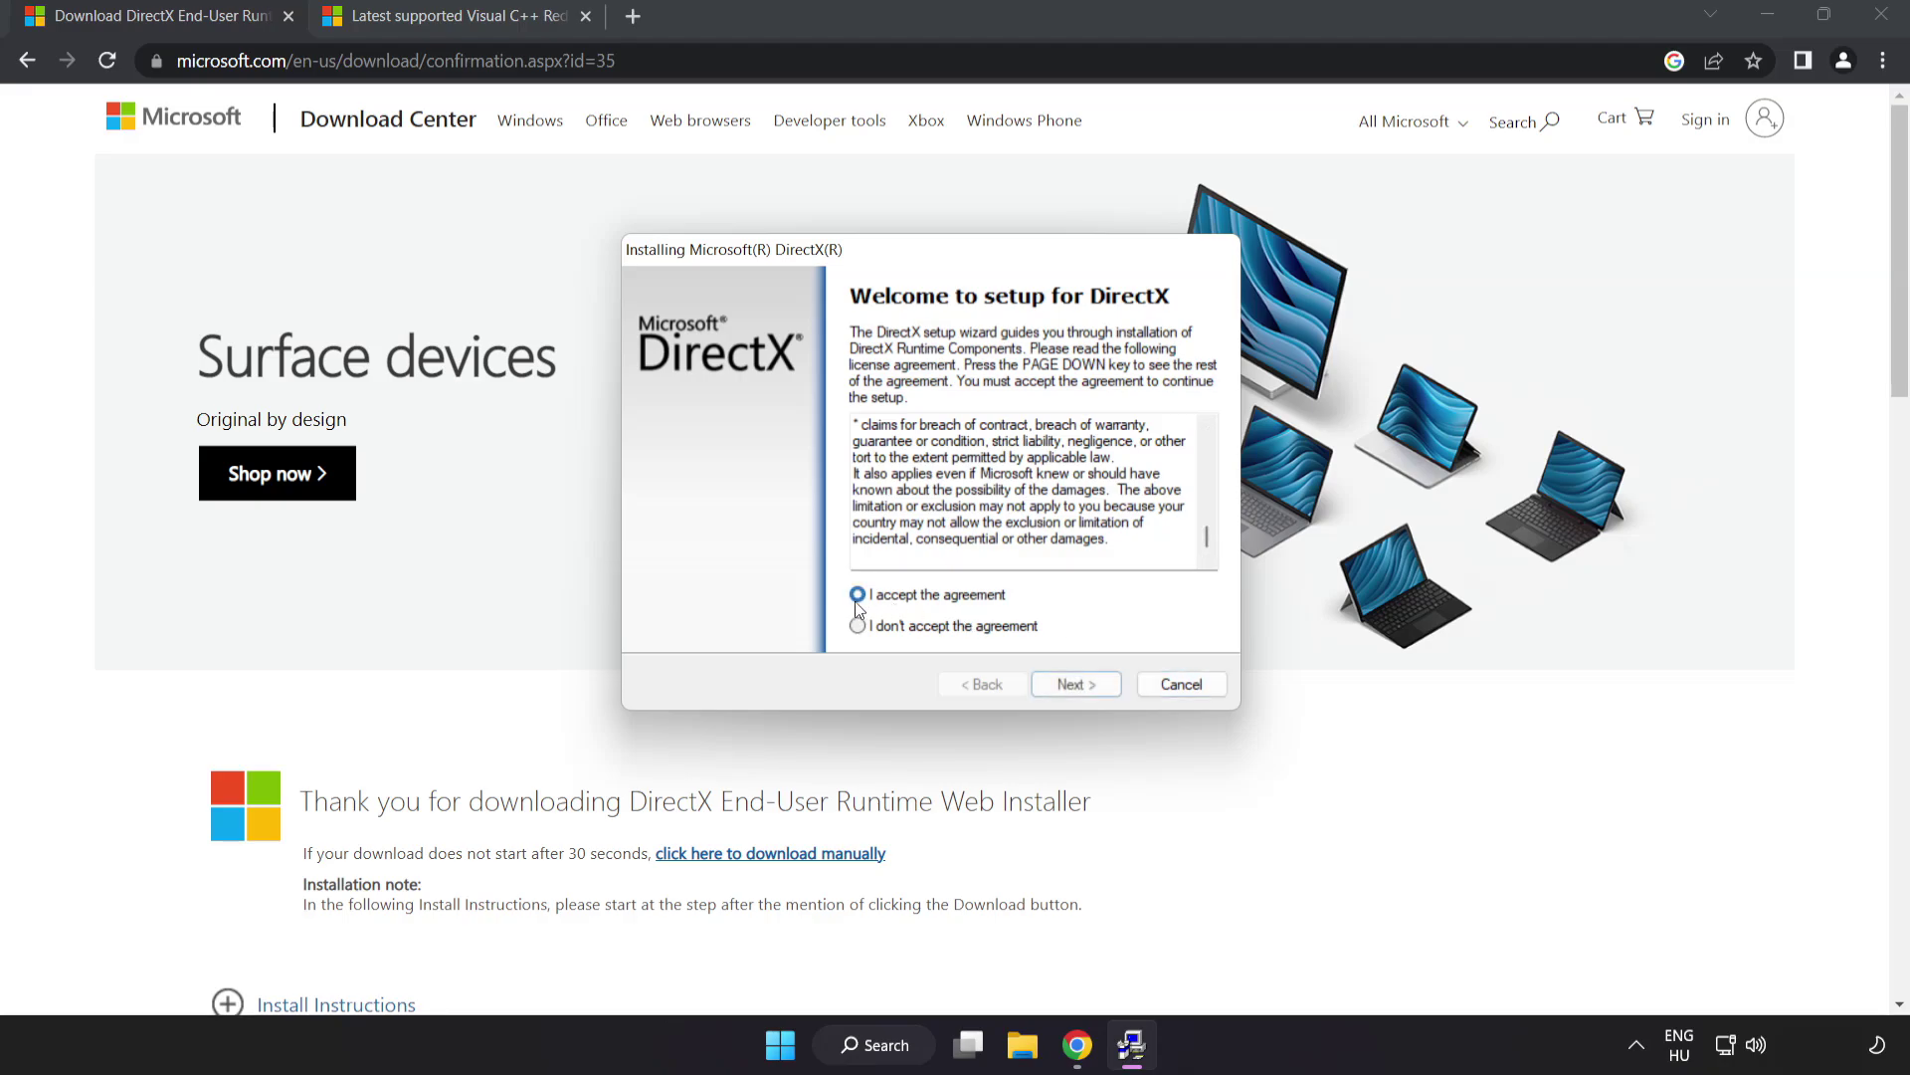
click(1075, 688)
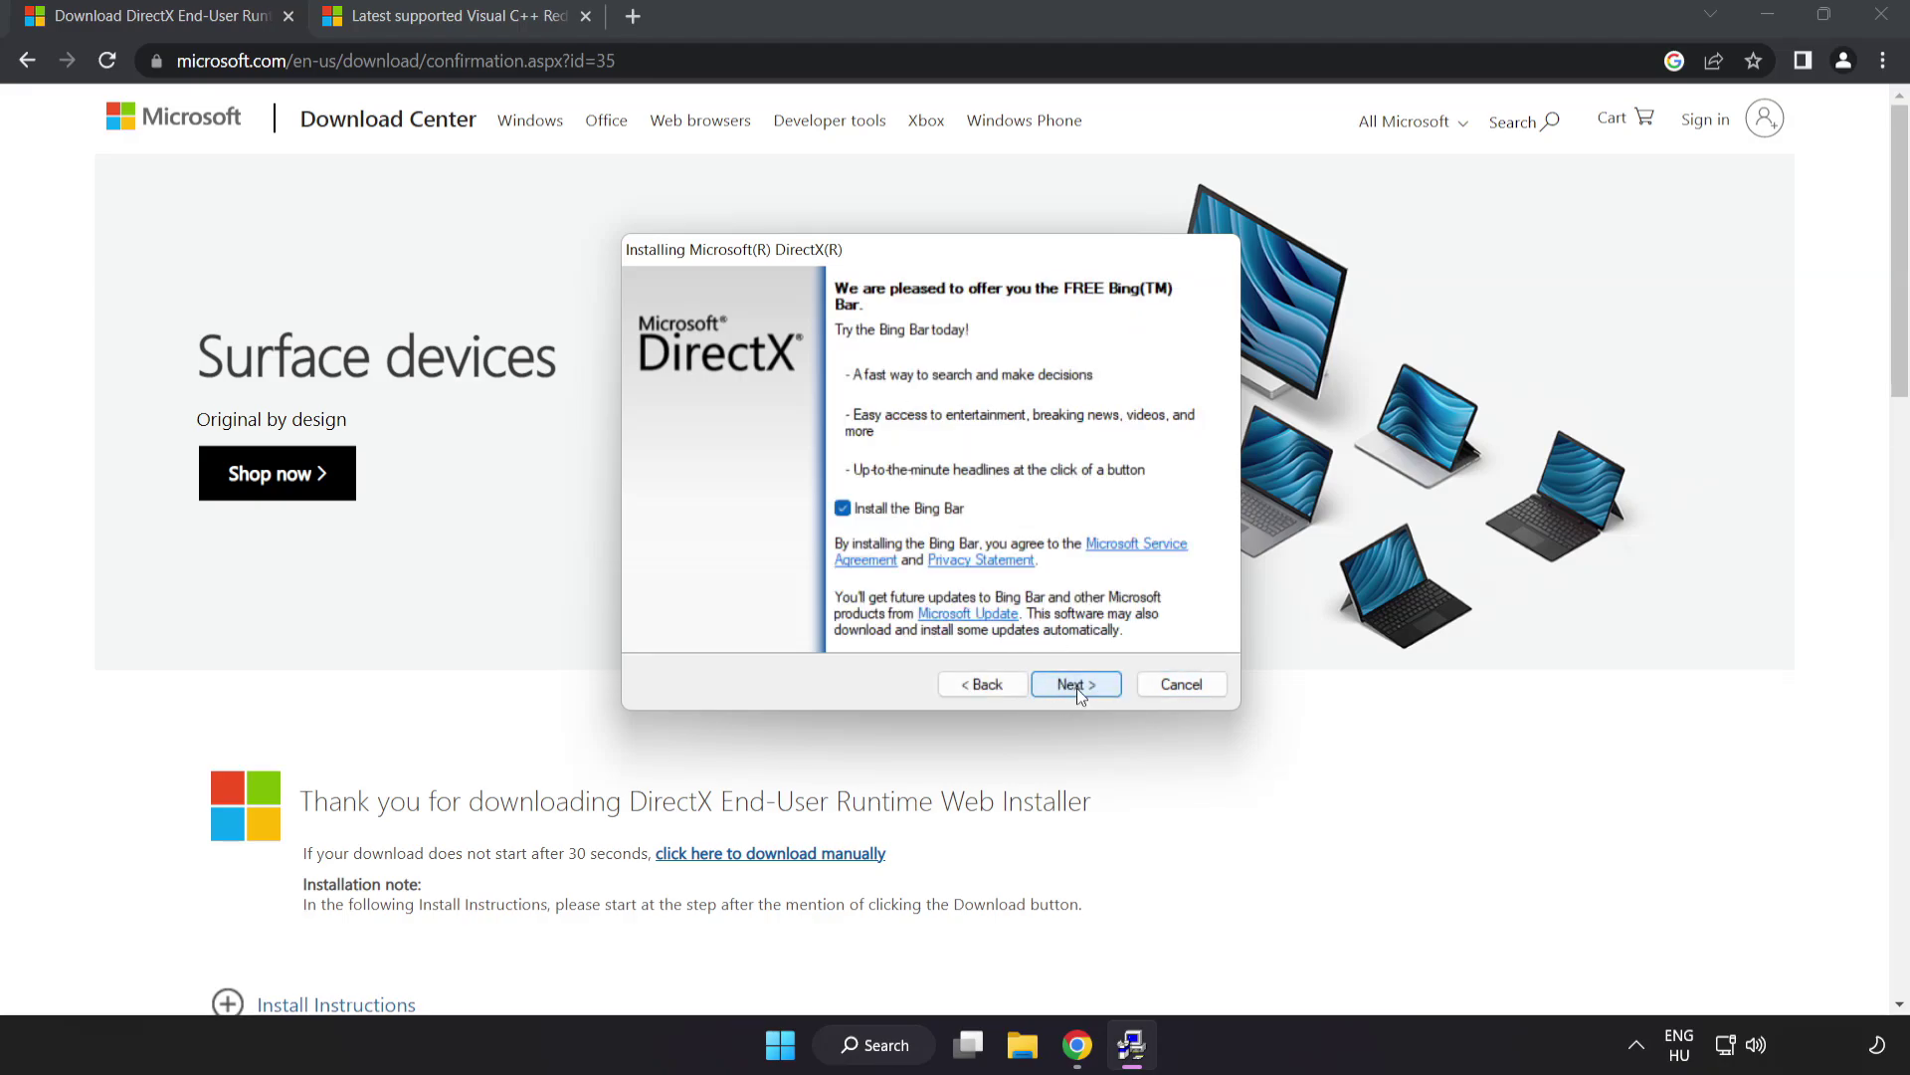
click(843, 509)
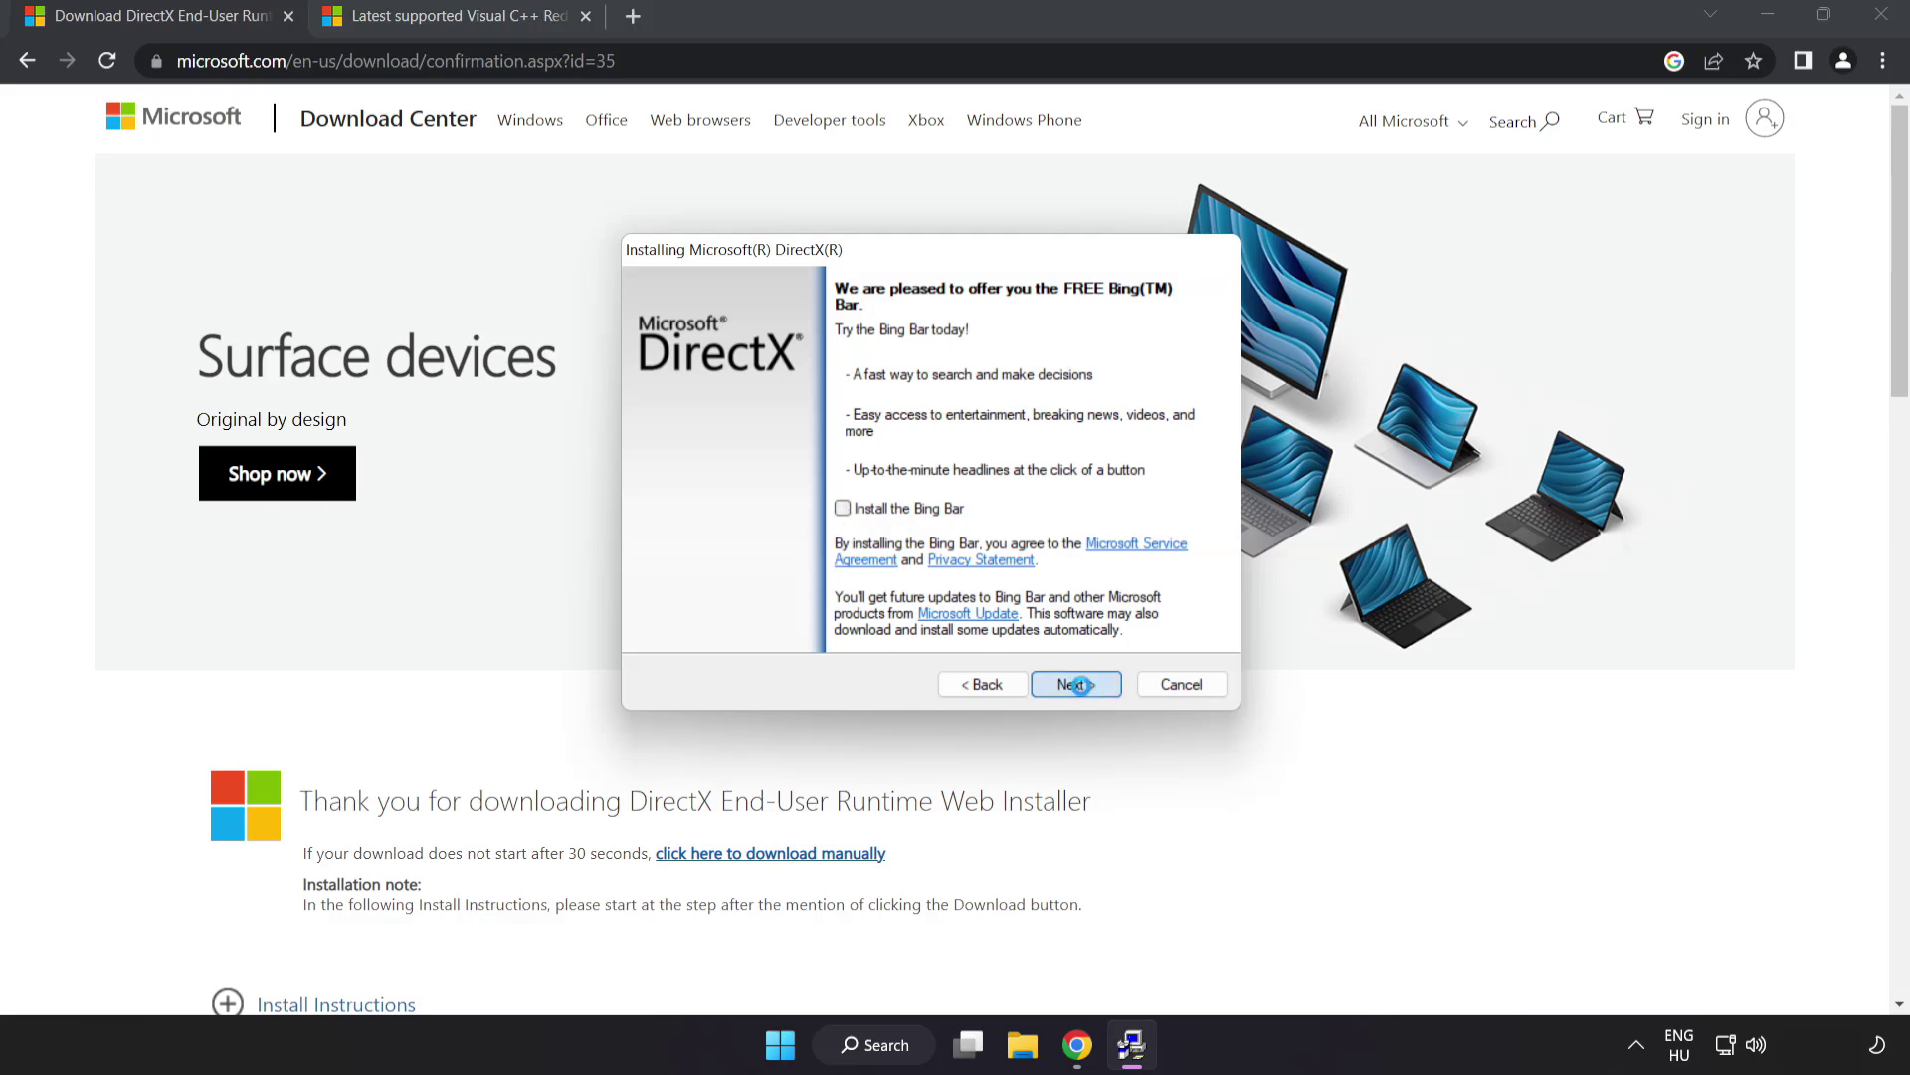
click(1082, 684)
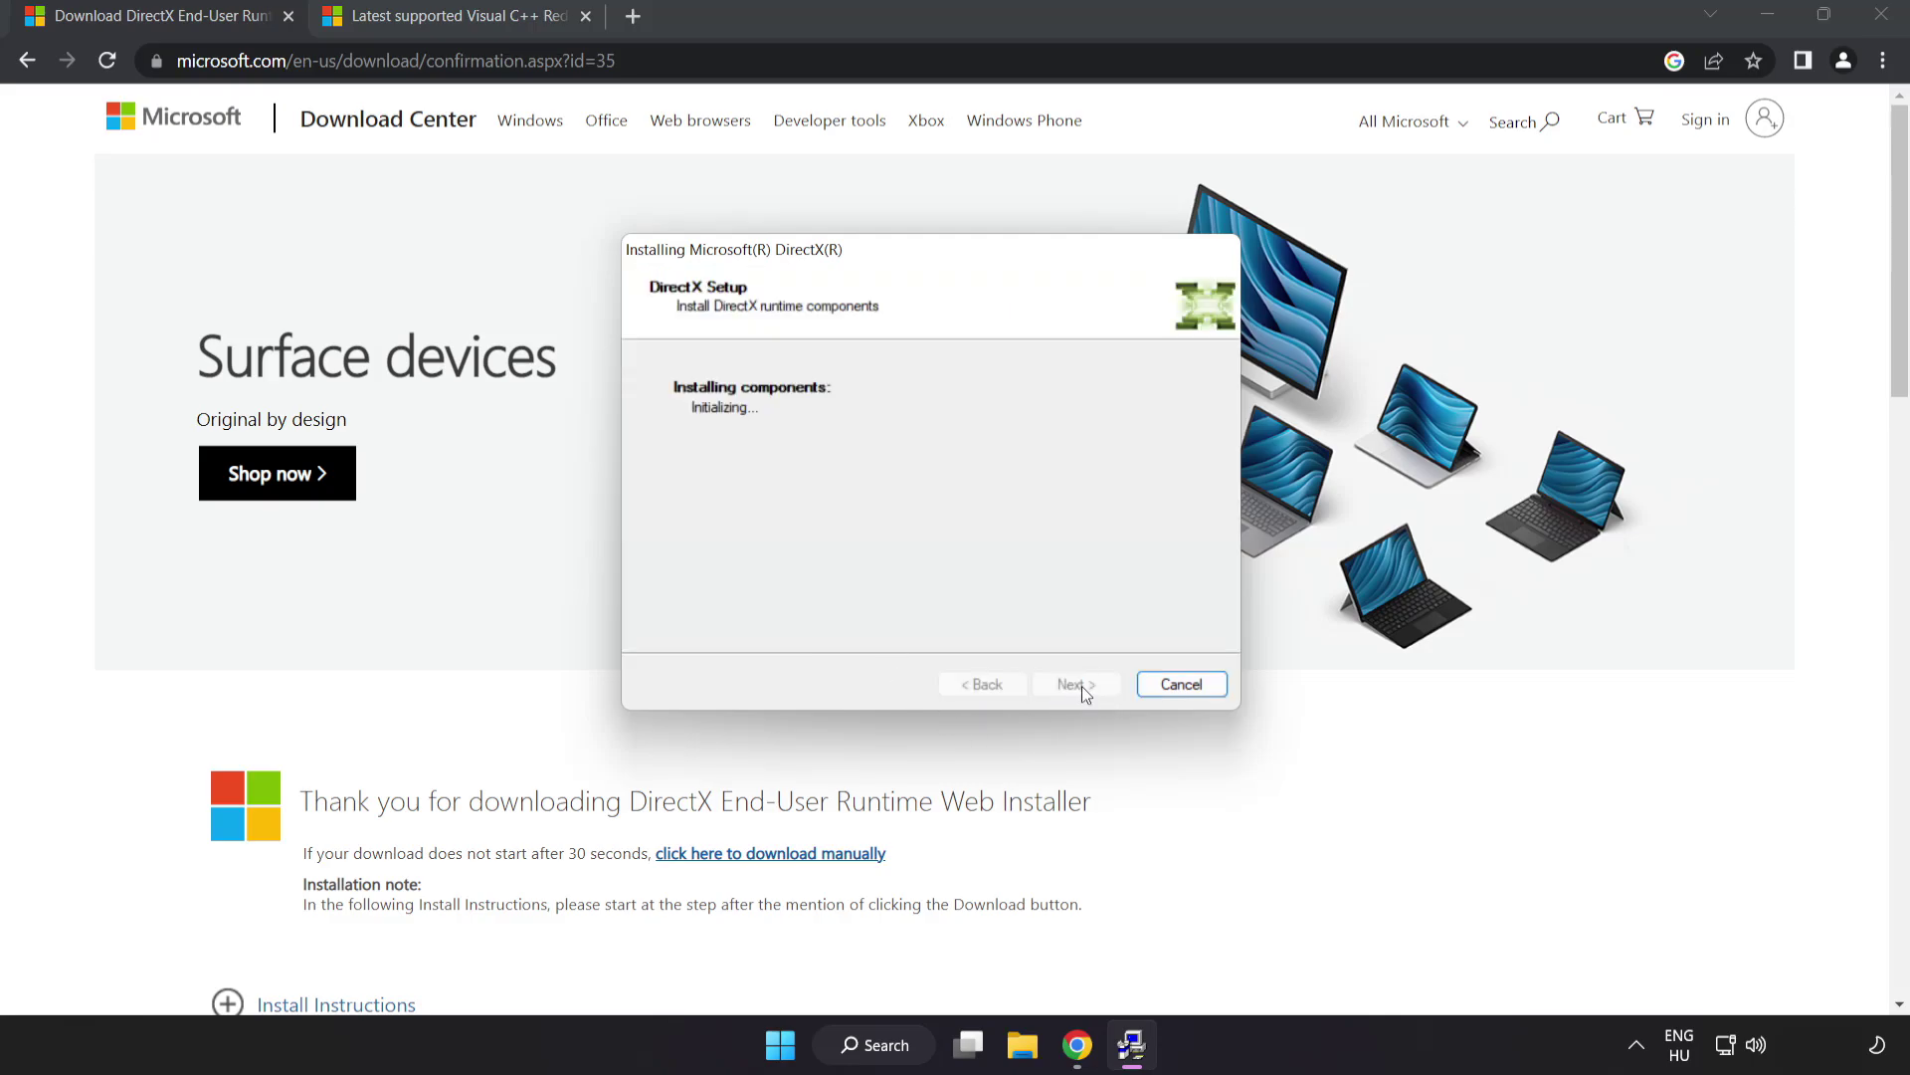
click(1075, 692)
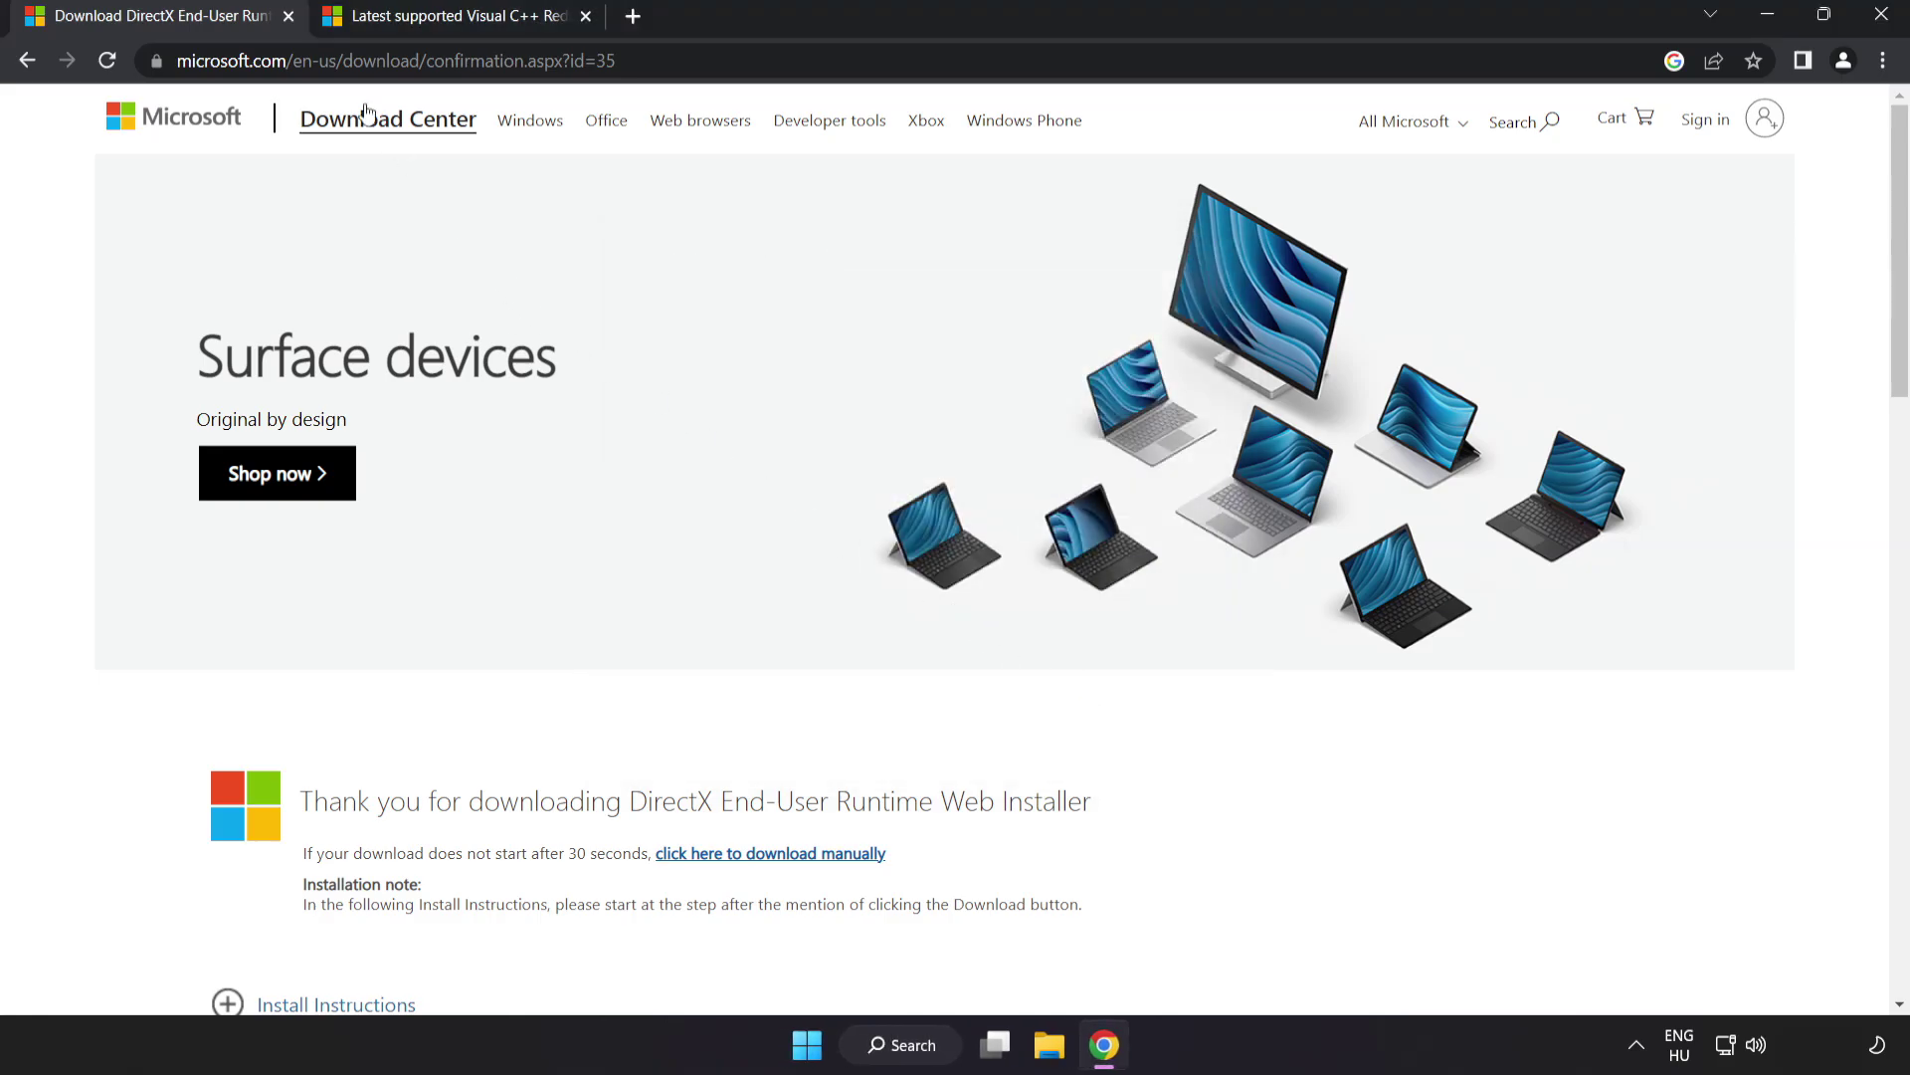
- Close the DirectX download tab and return to the Visual C++ Redistributable page
click(289, 18)
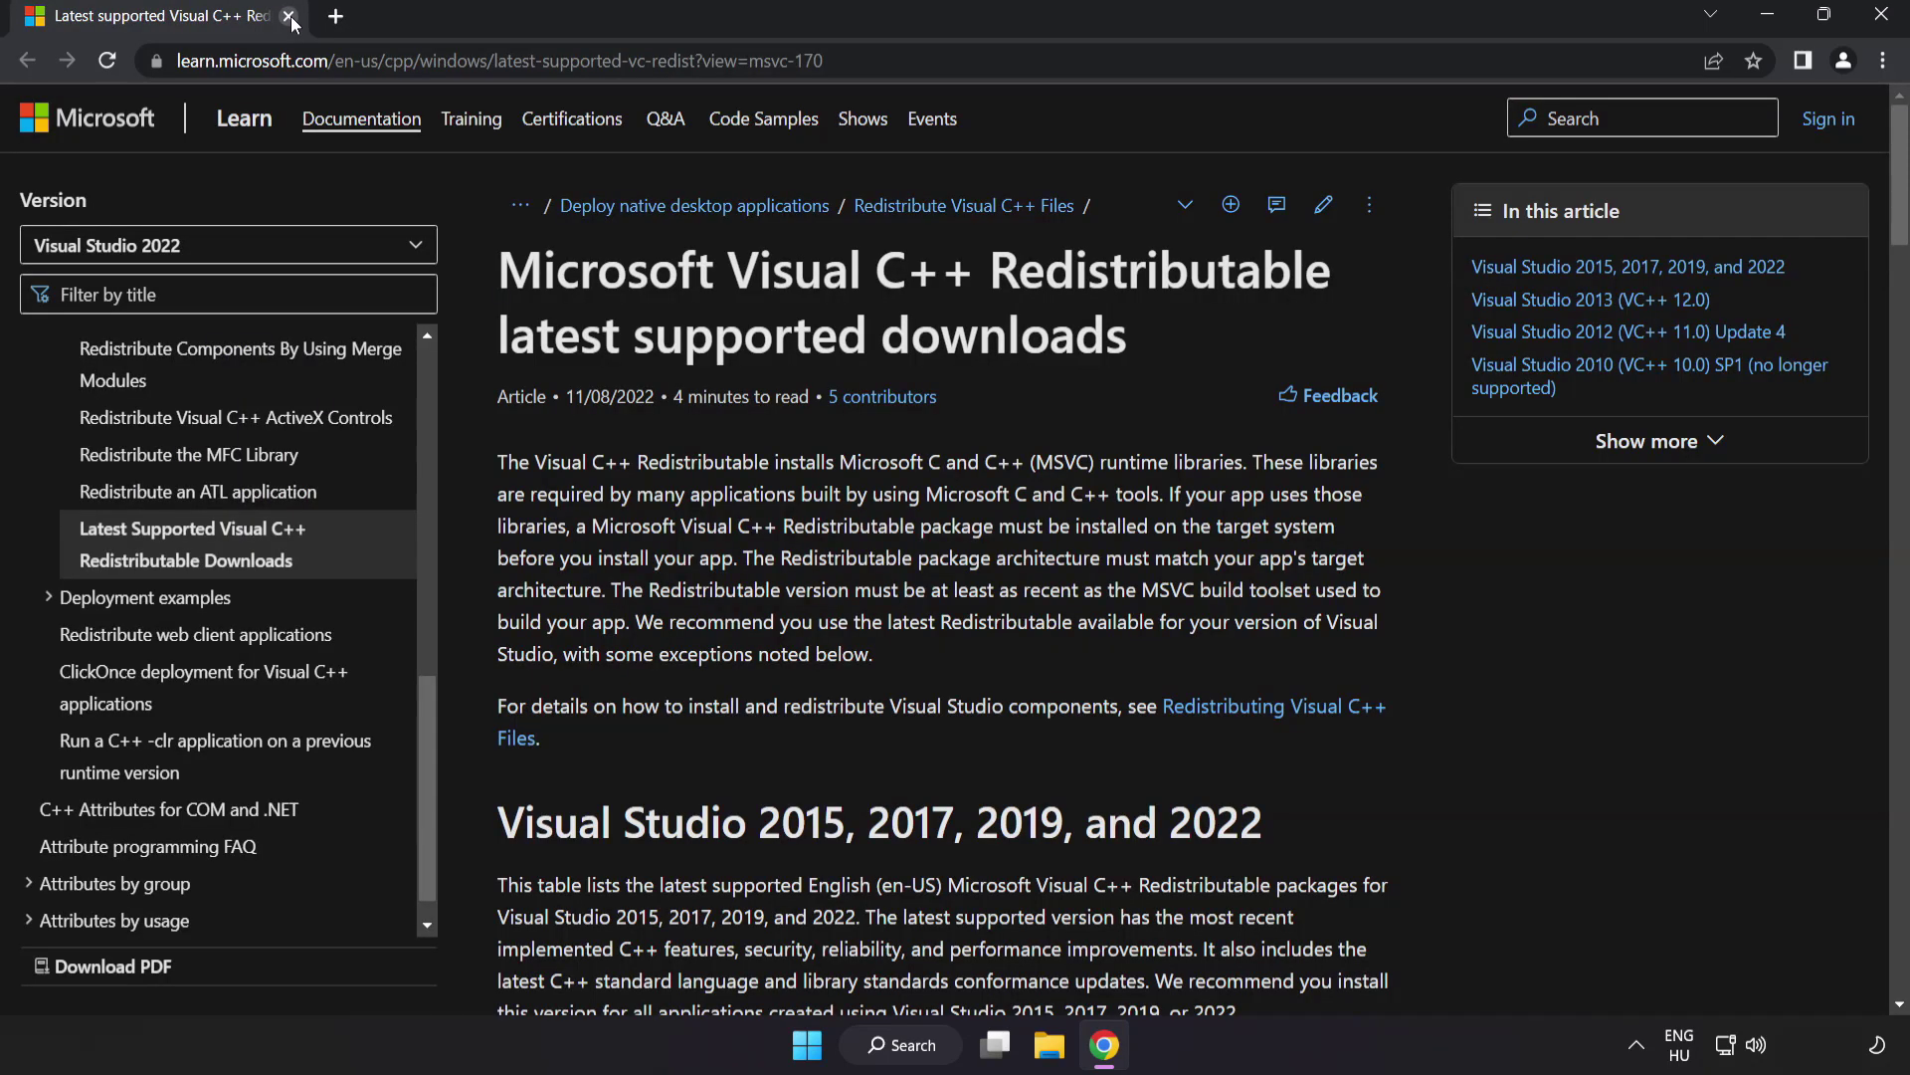
click(1127, 69)
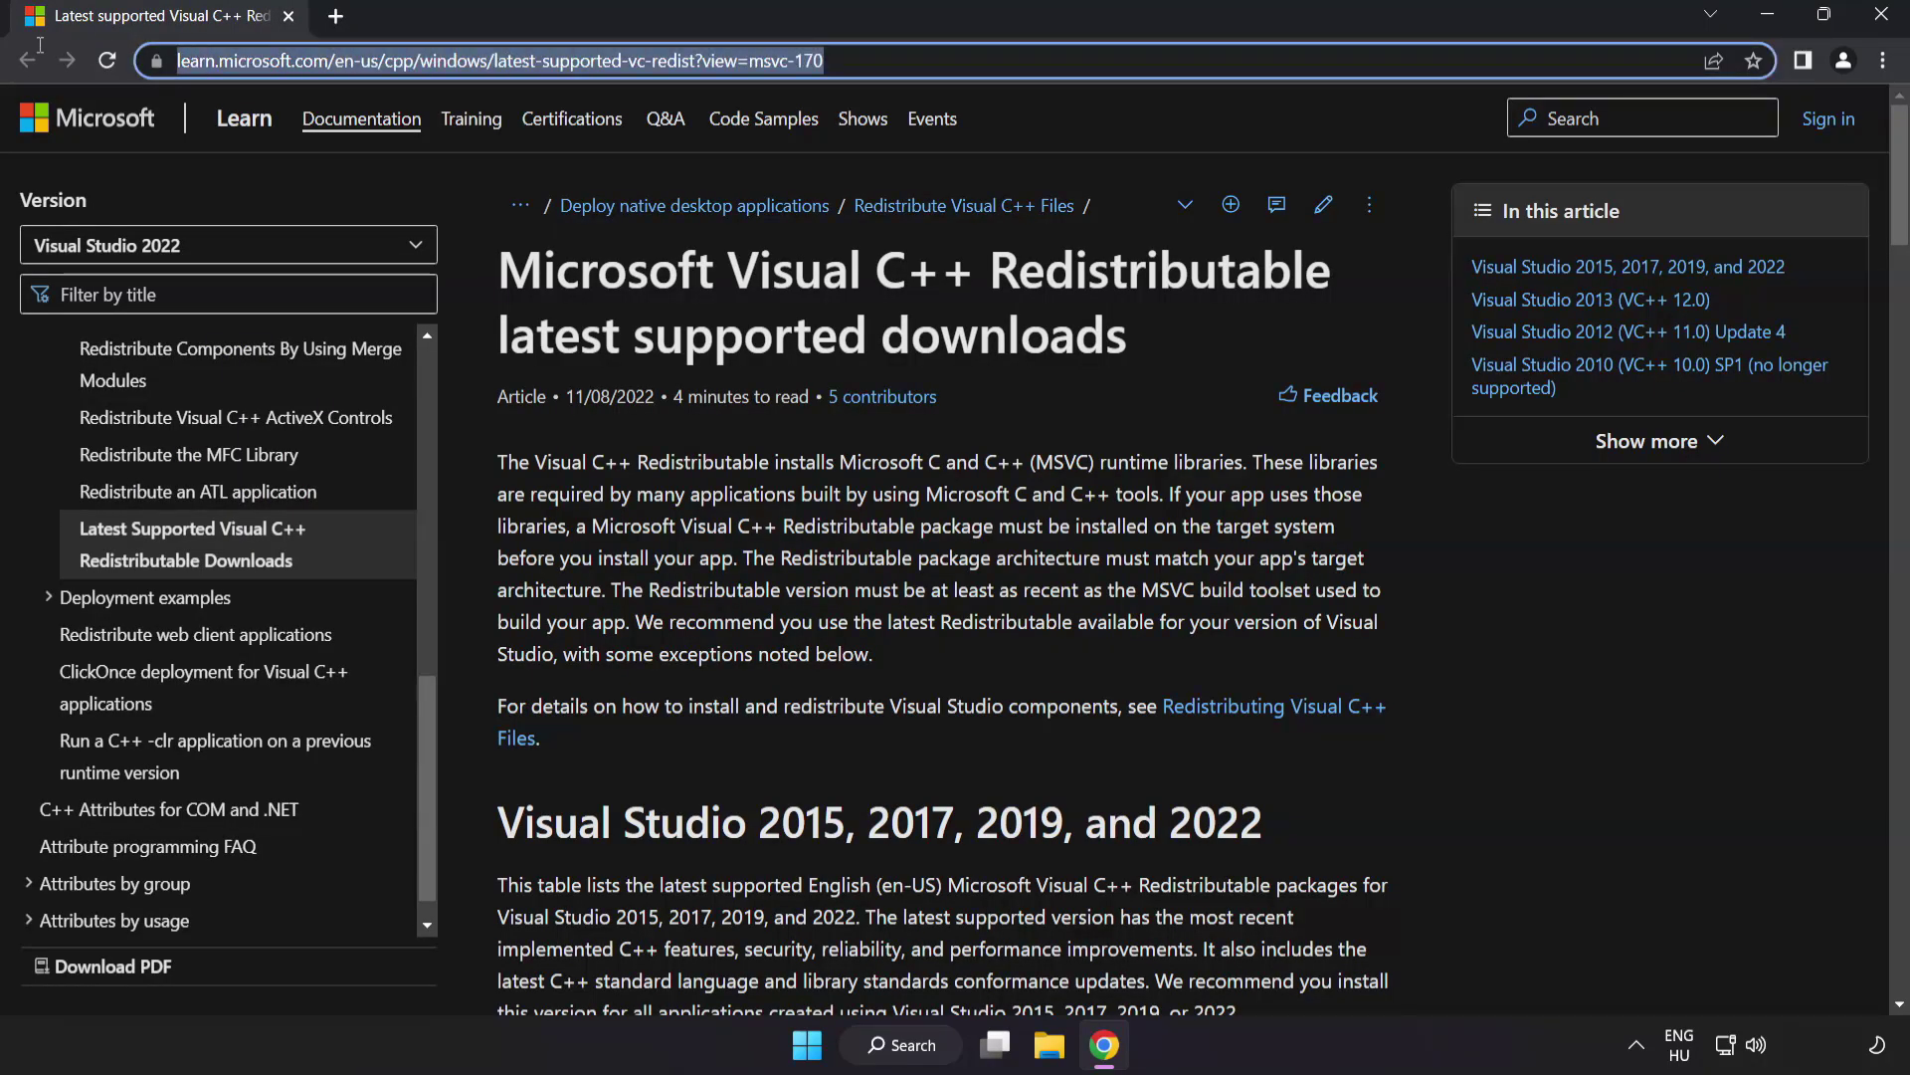
click(1013, 295)
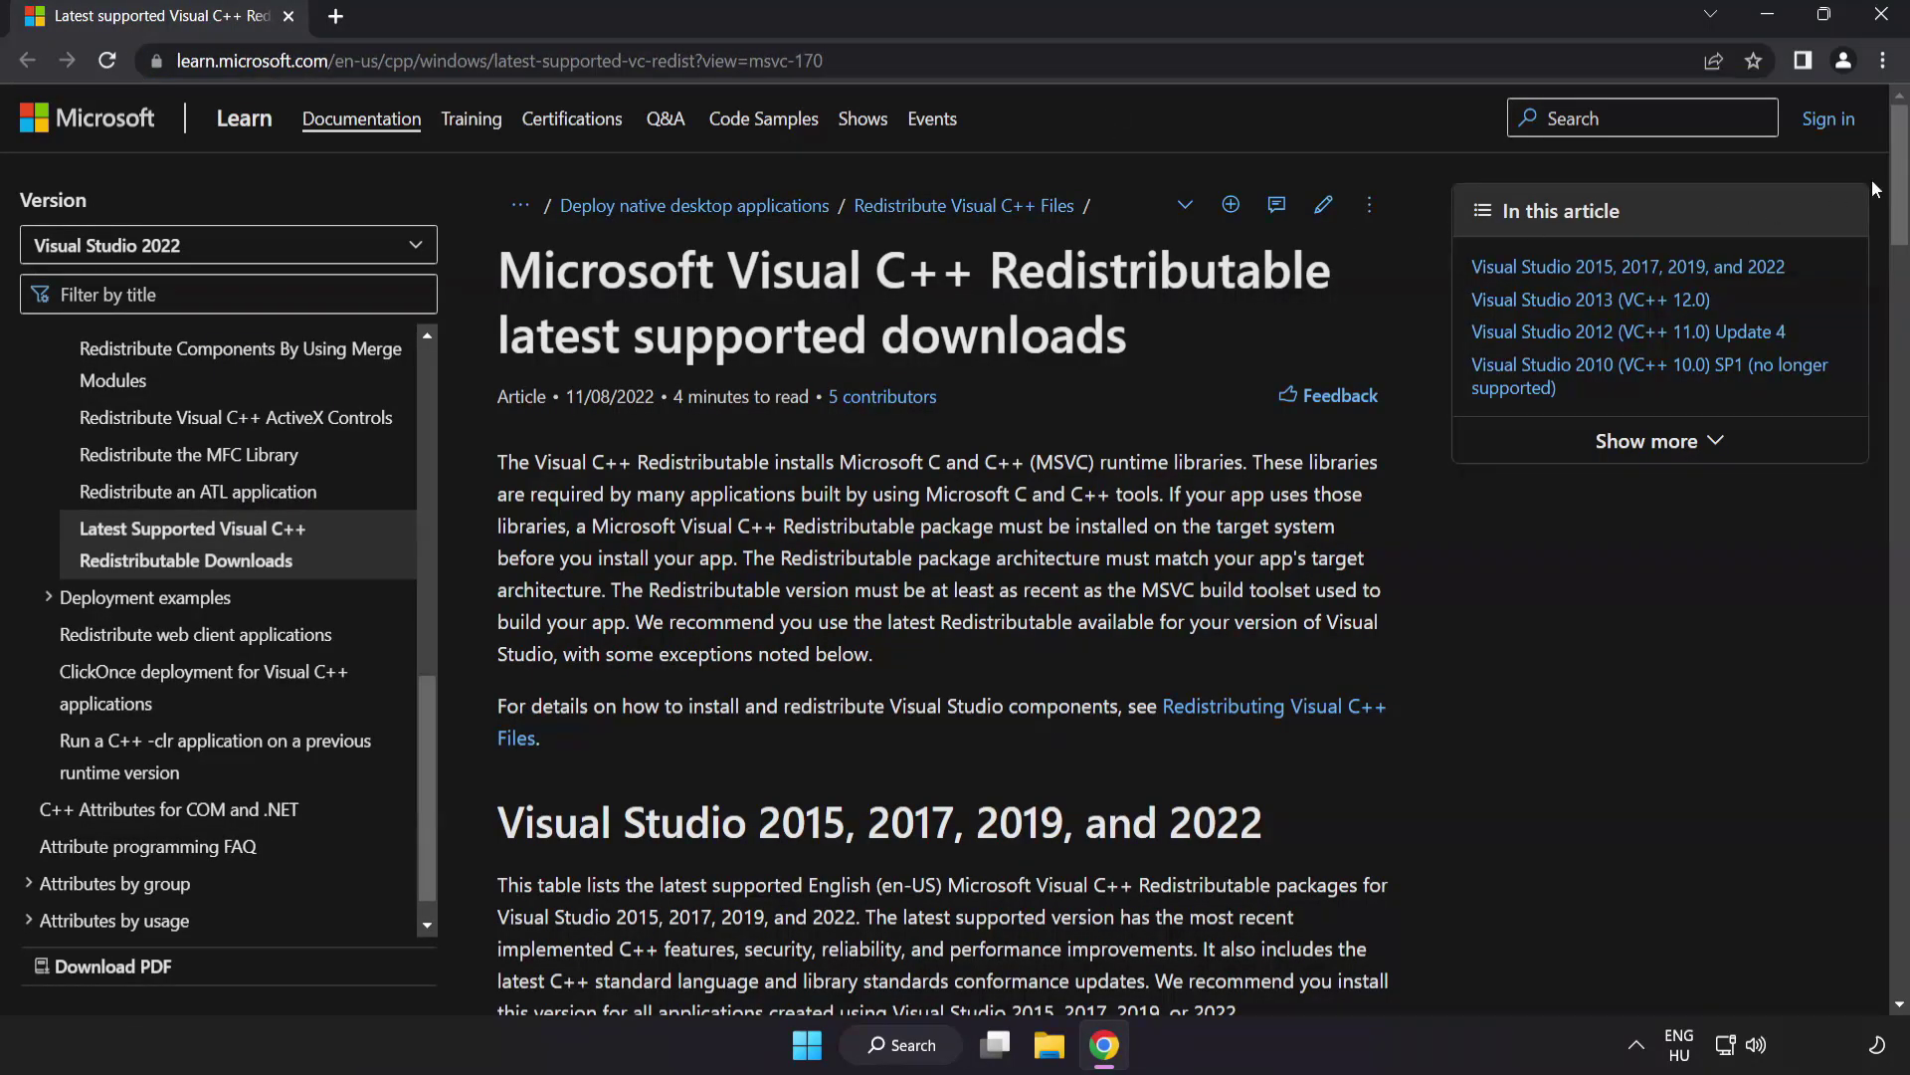
drag(1902, 183, 1860, 294)
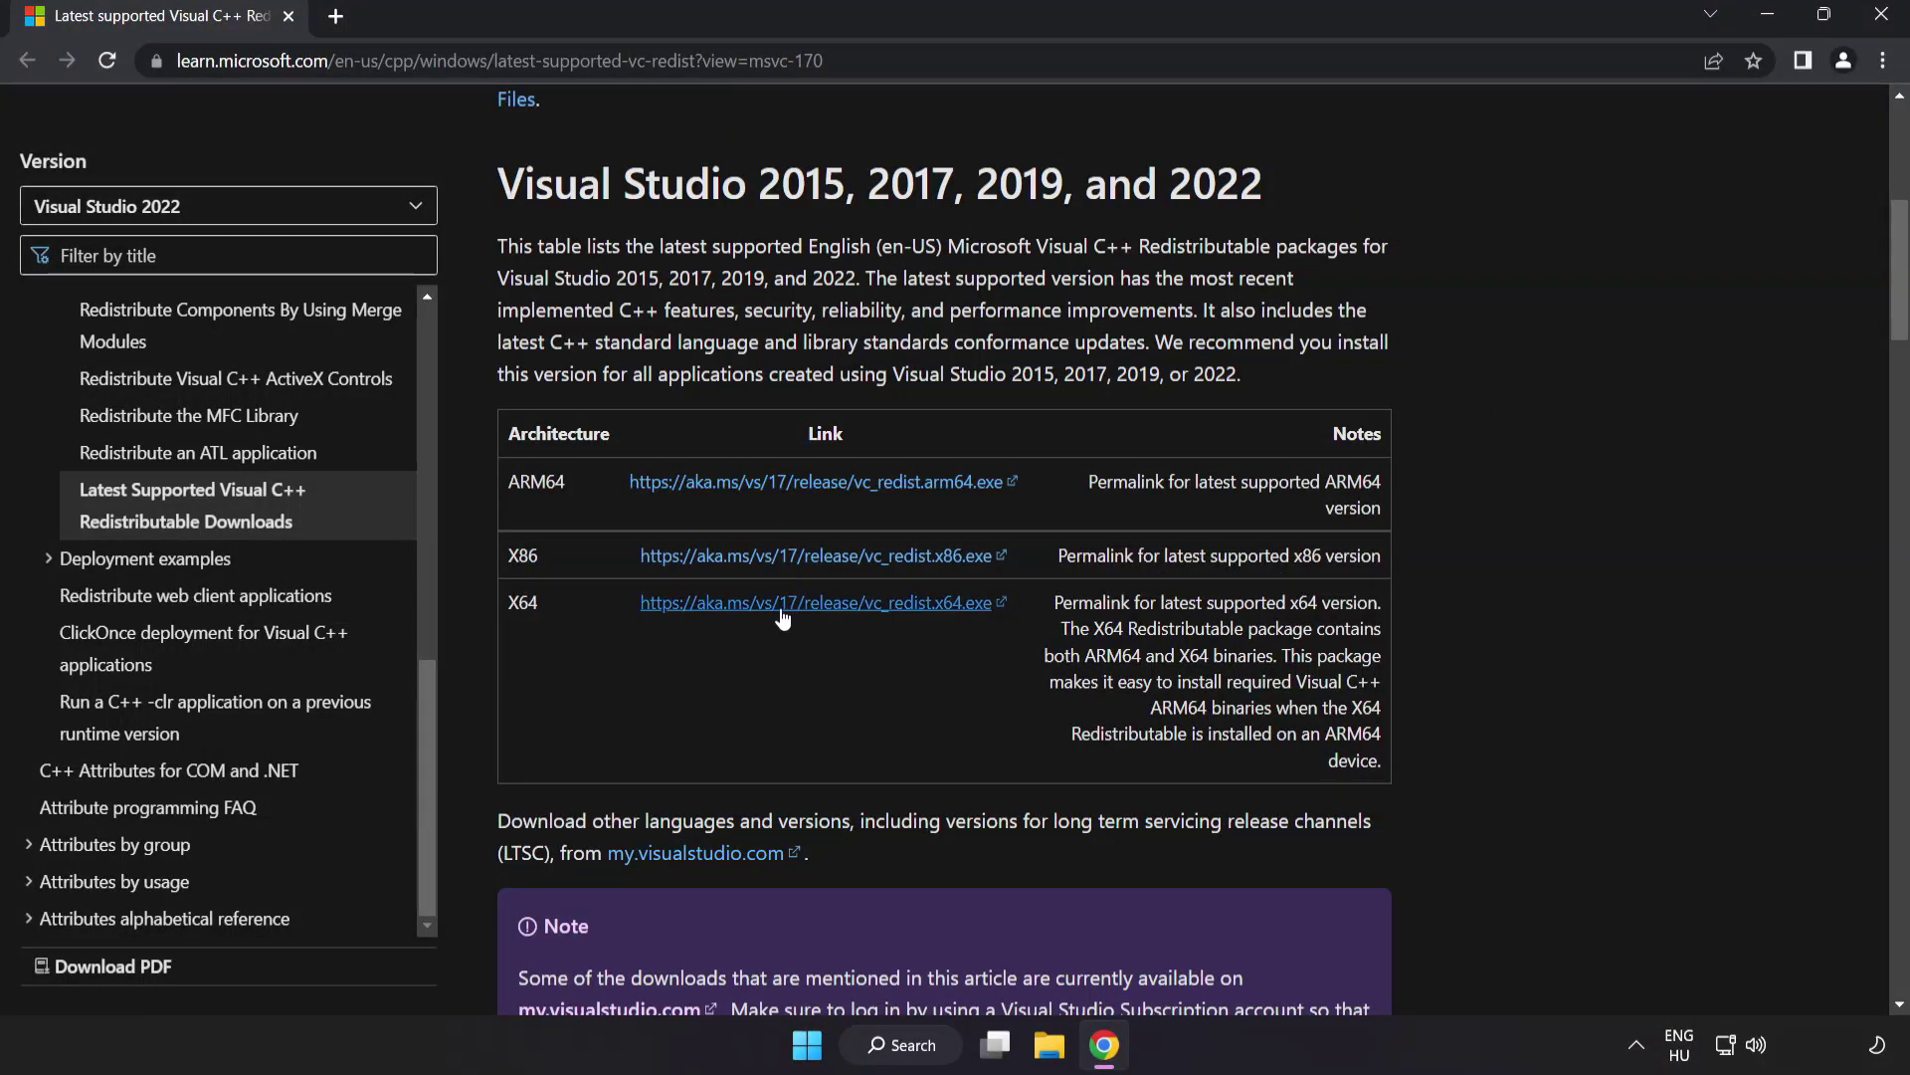
- Download the ARM64, x86 and x64 vc_redist installers from the Visual Studio 2015–2022 table
click(792, 483)
click(806, 555)
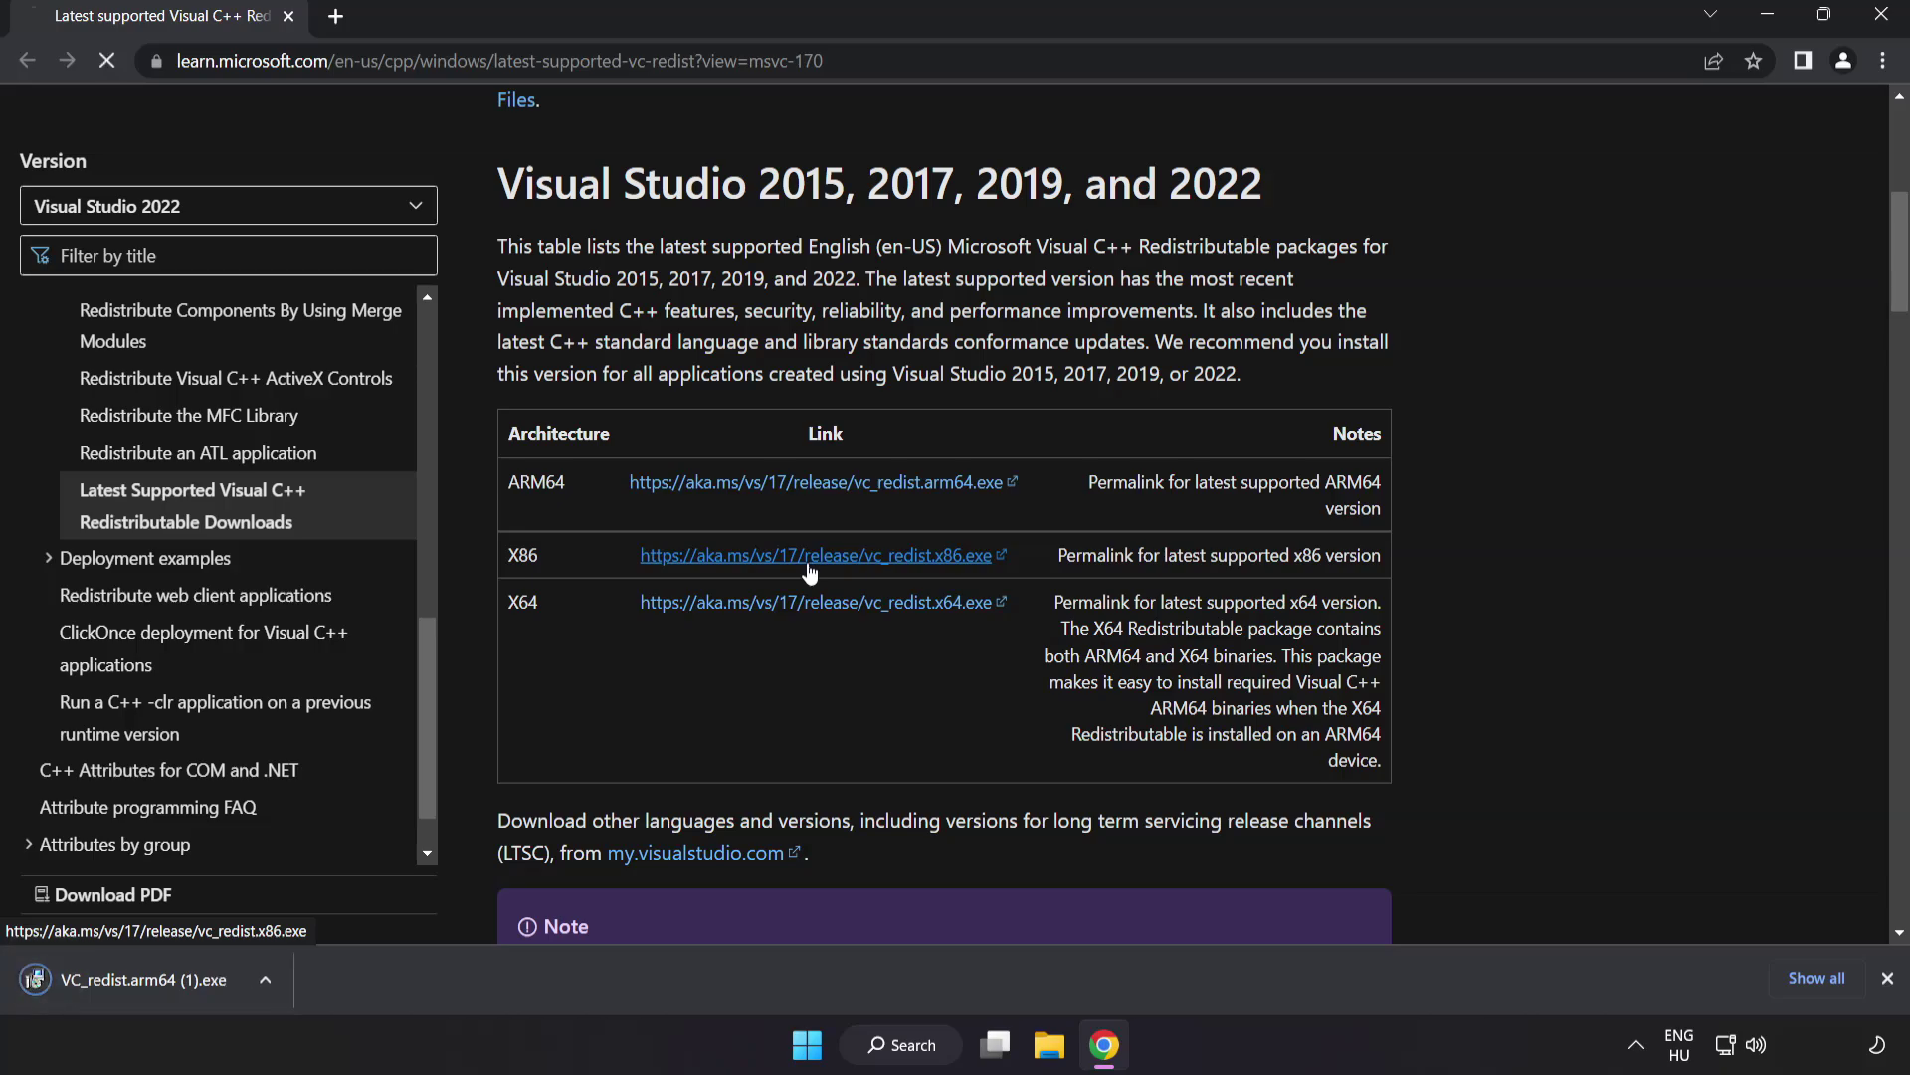
click(819, 602)
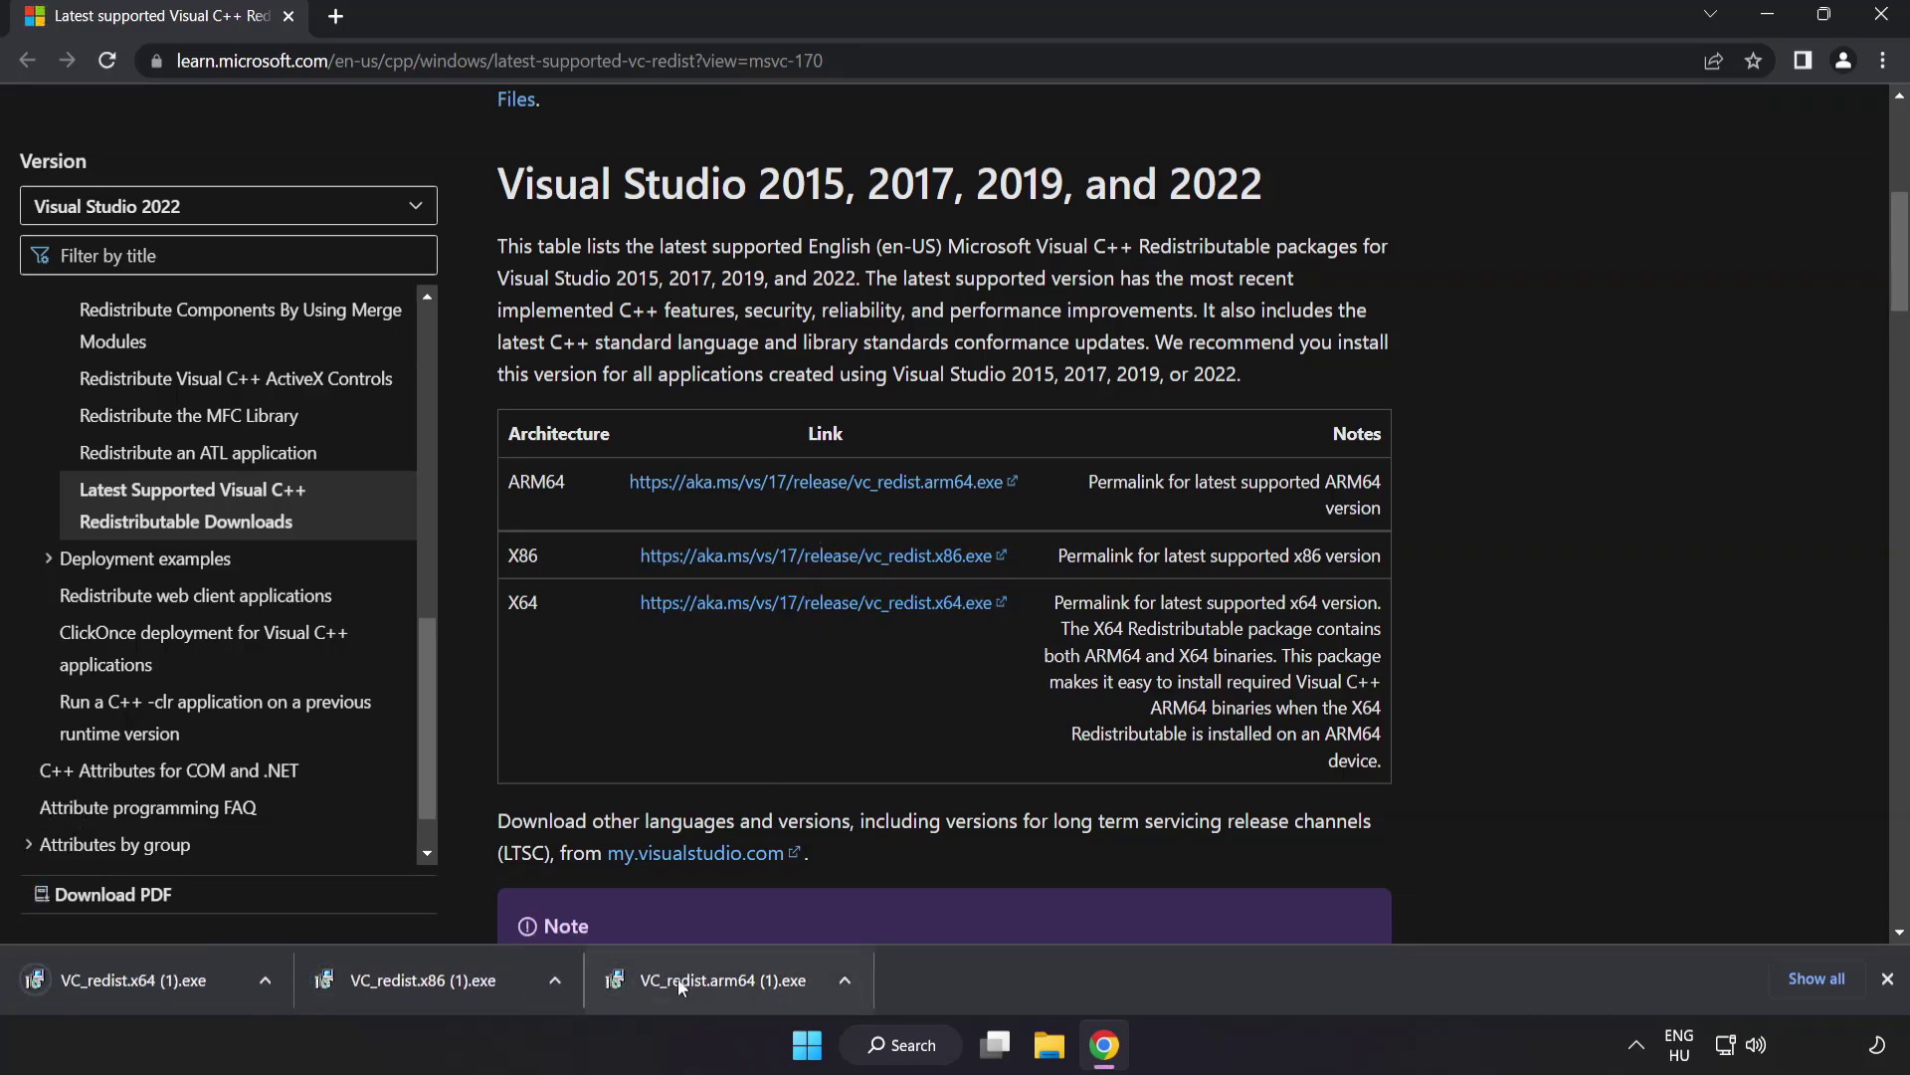
- Run the ARM64 Visual C++ installer with the license accepted, then dismiss its failure
click(718, 982)
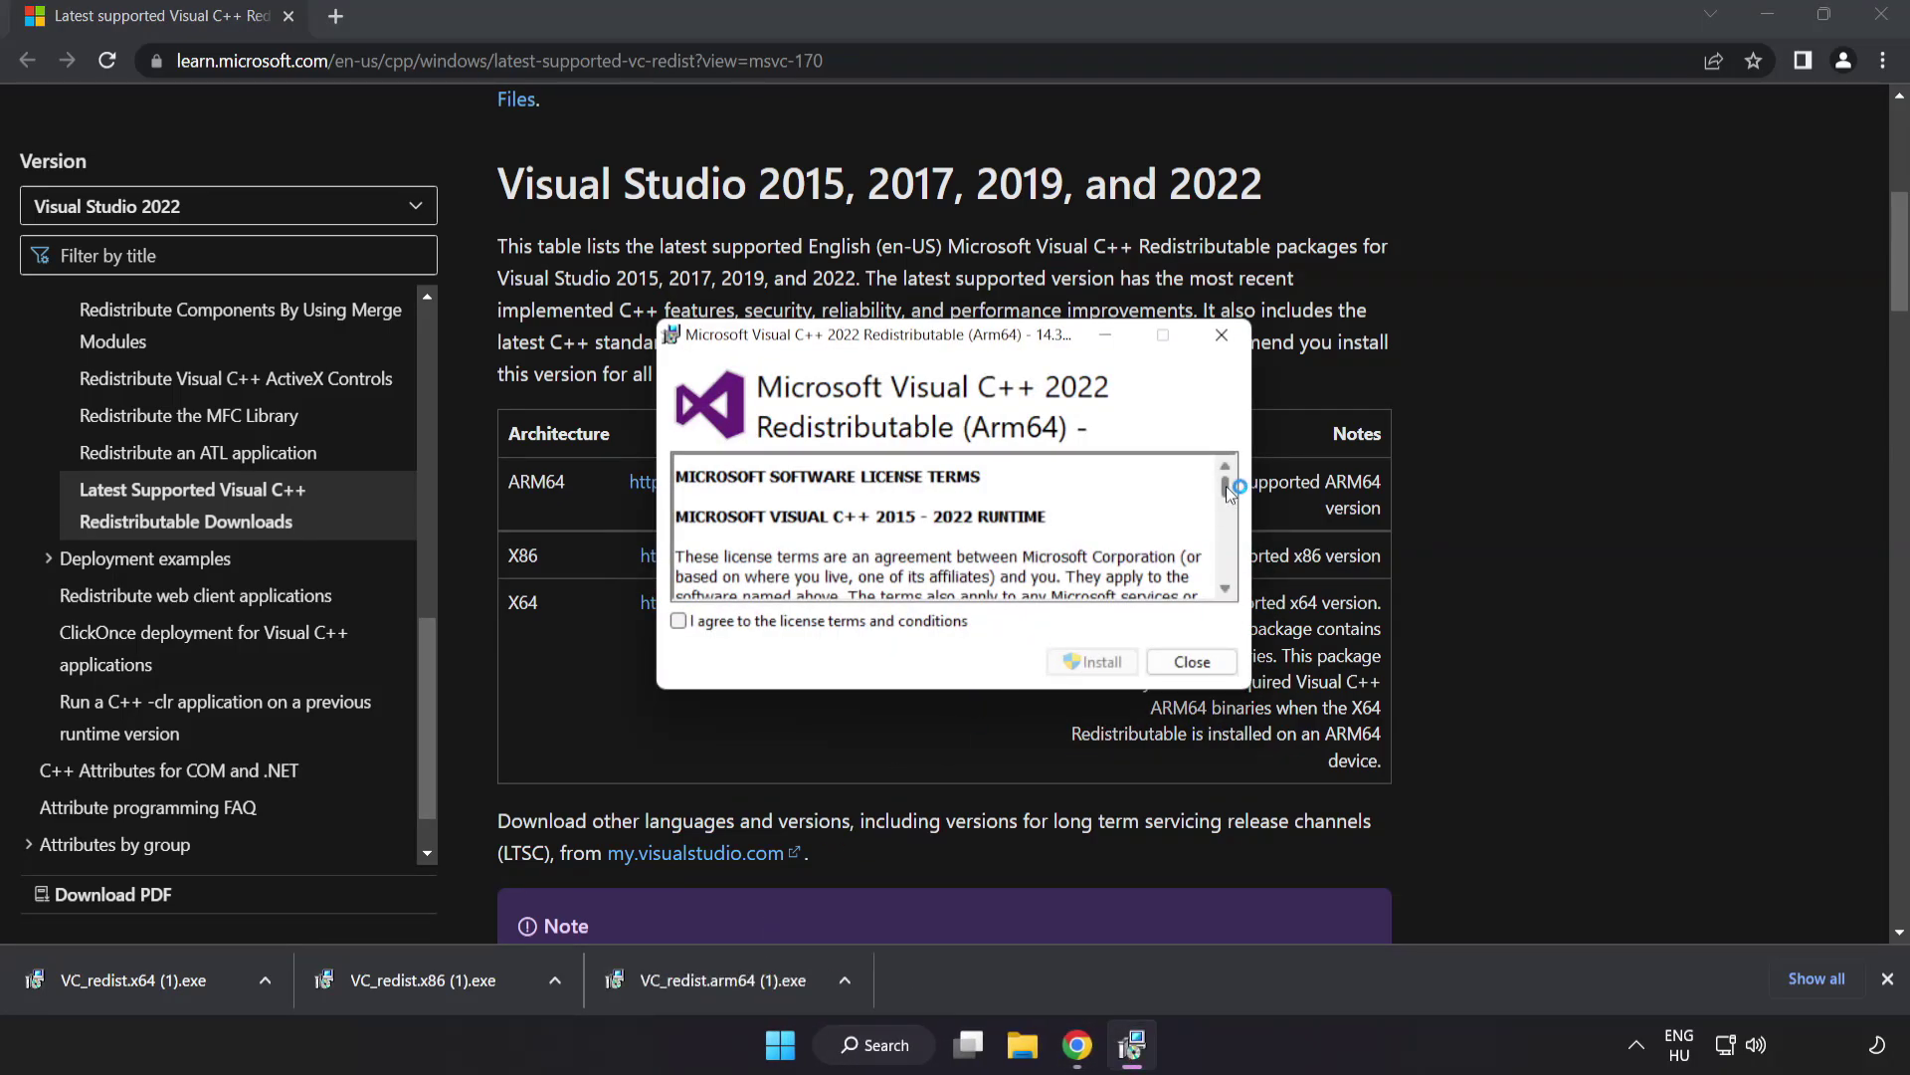
drag(1226, 487, 1224, 574)
click(680, 622)
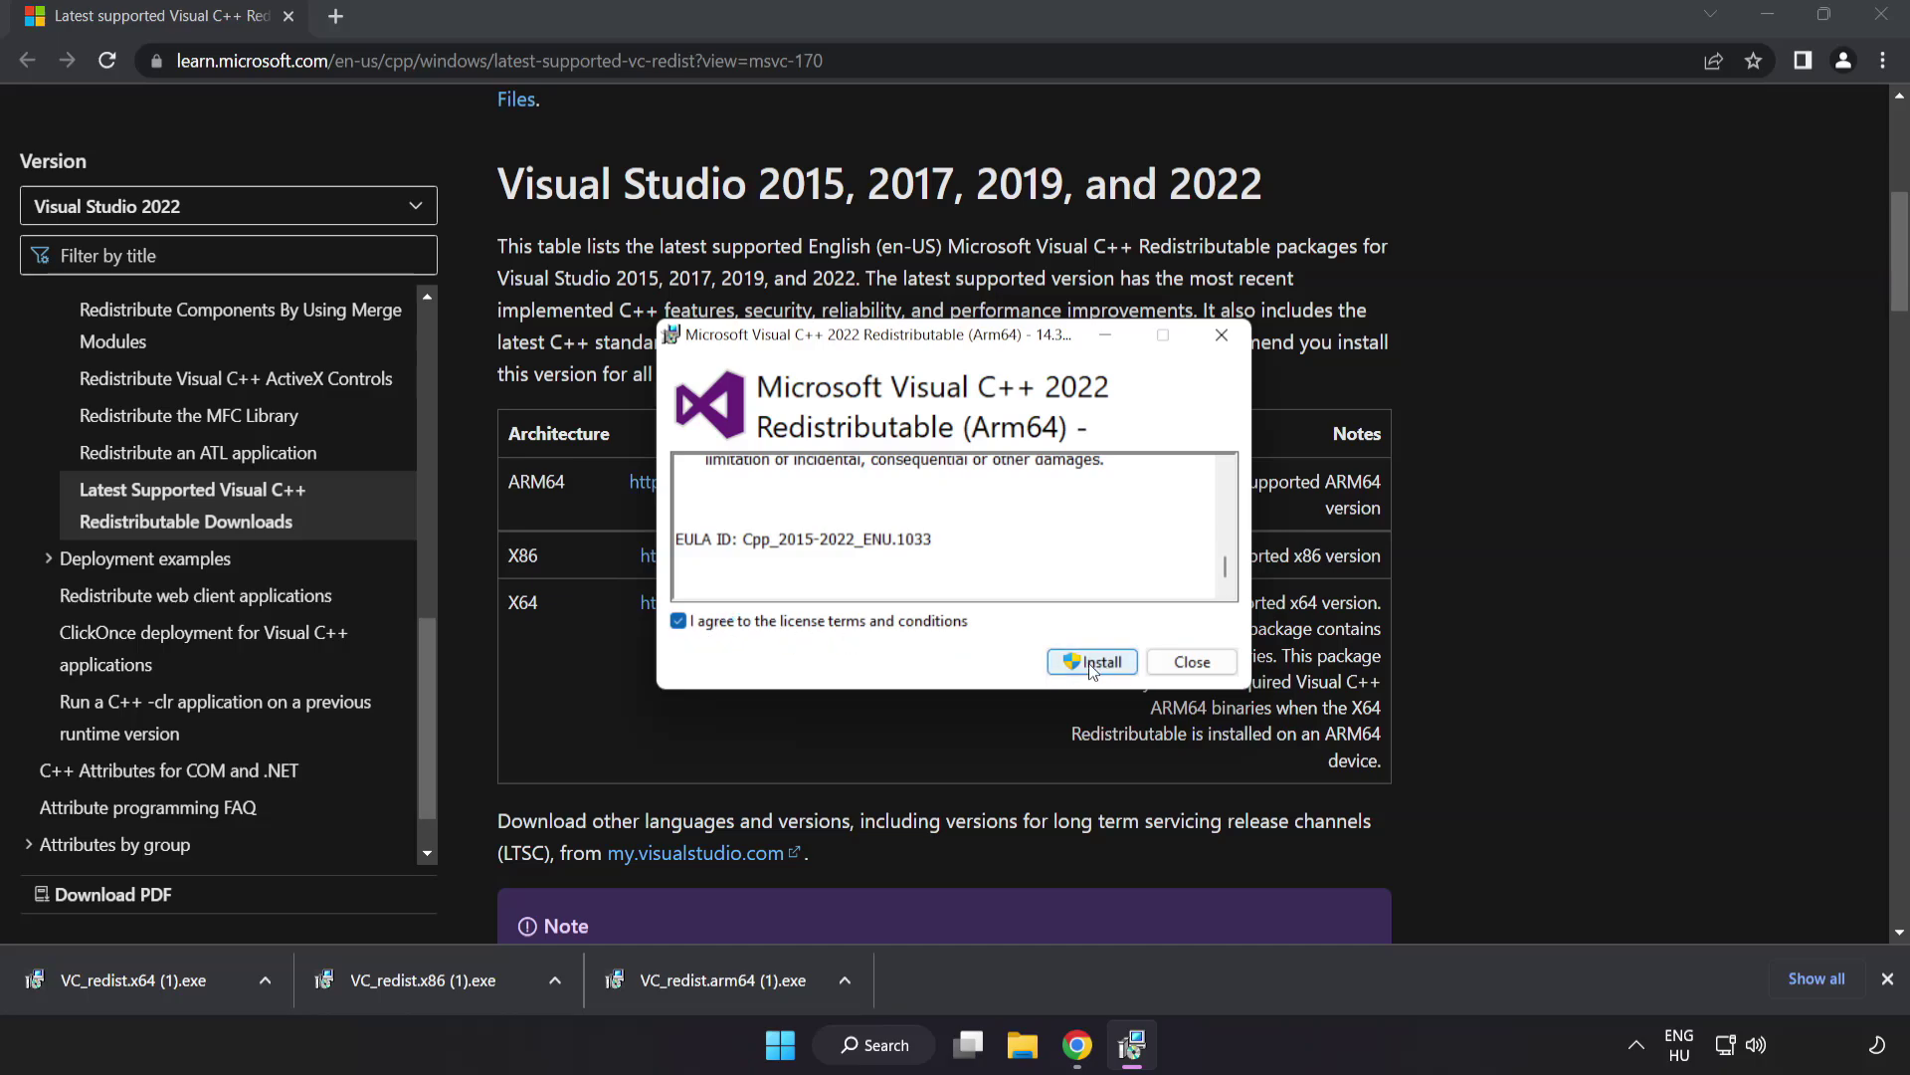
click(1092, 662)
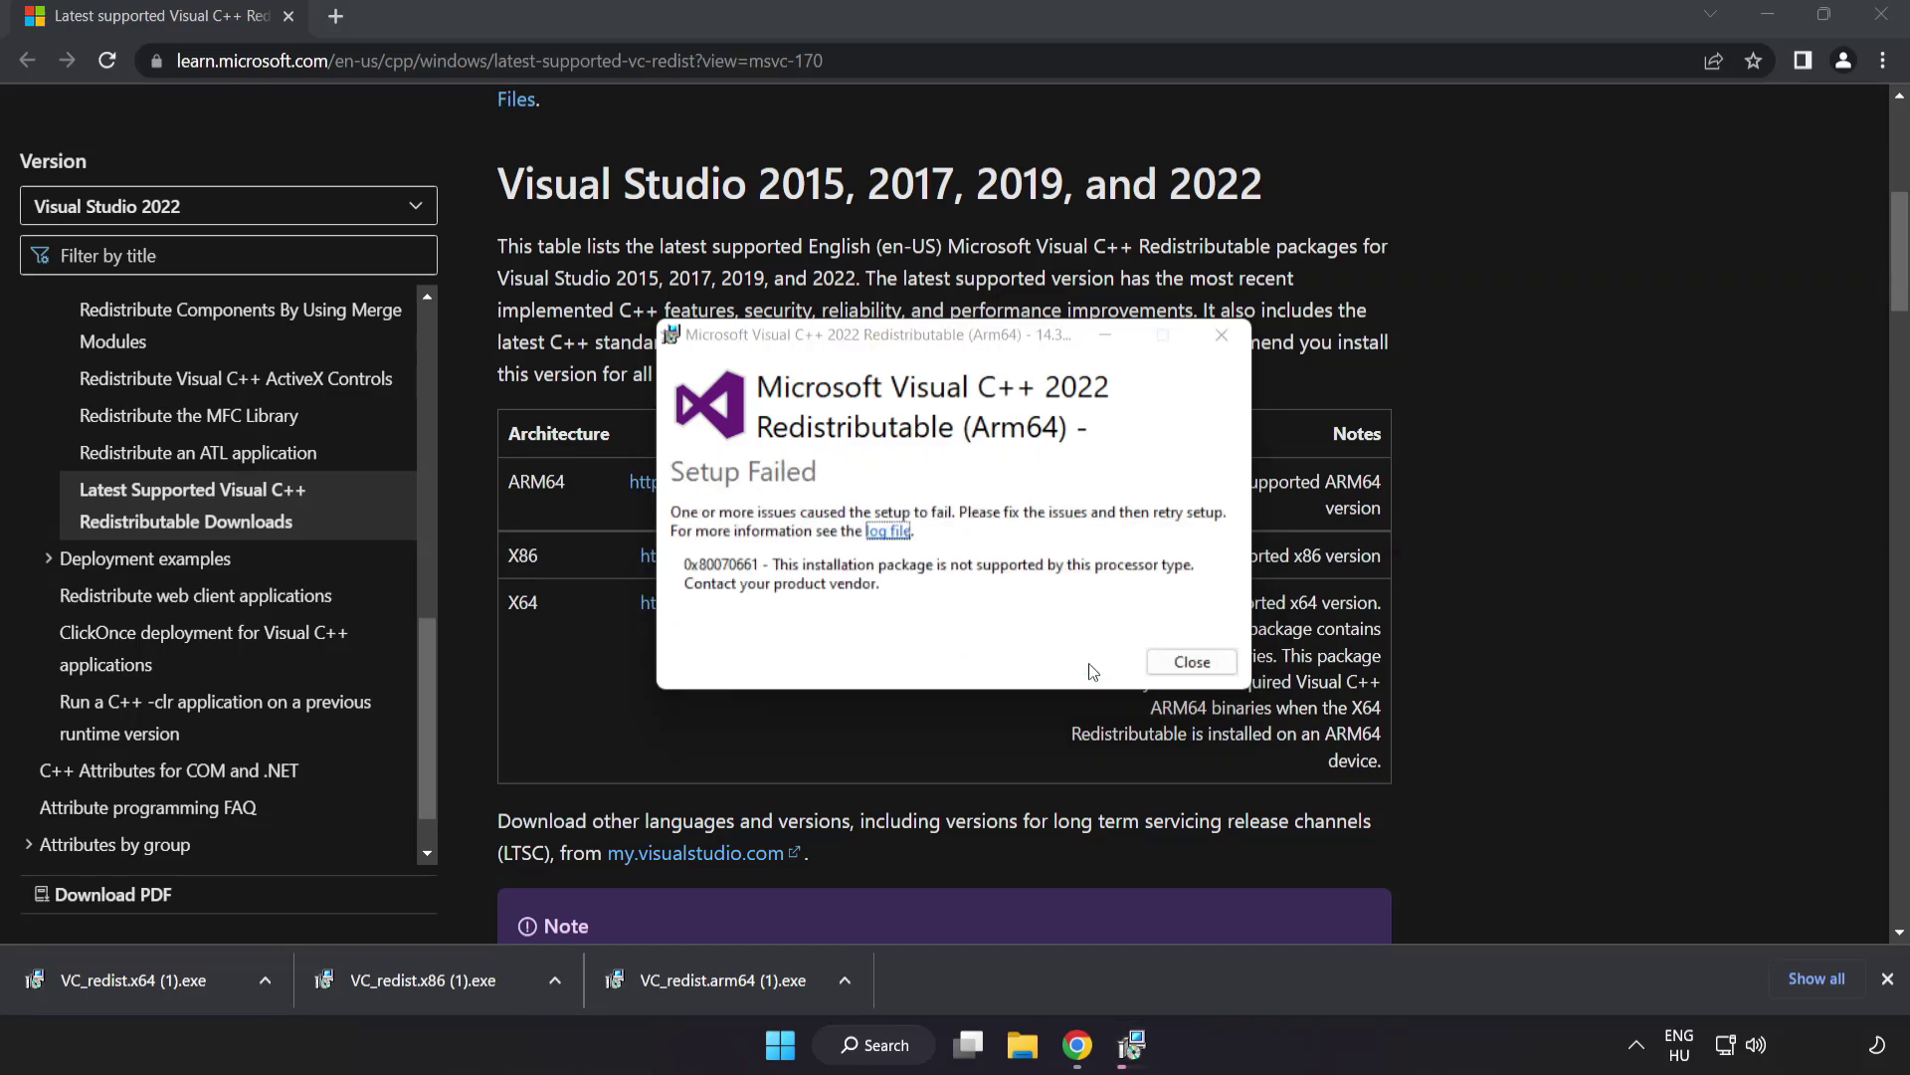
click(1191, 661)
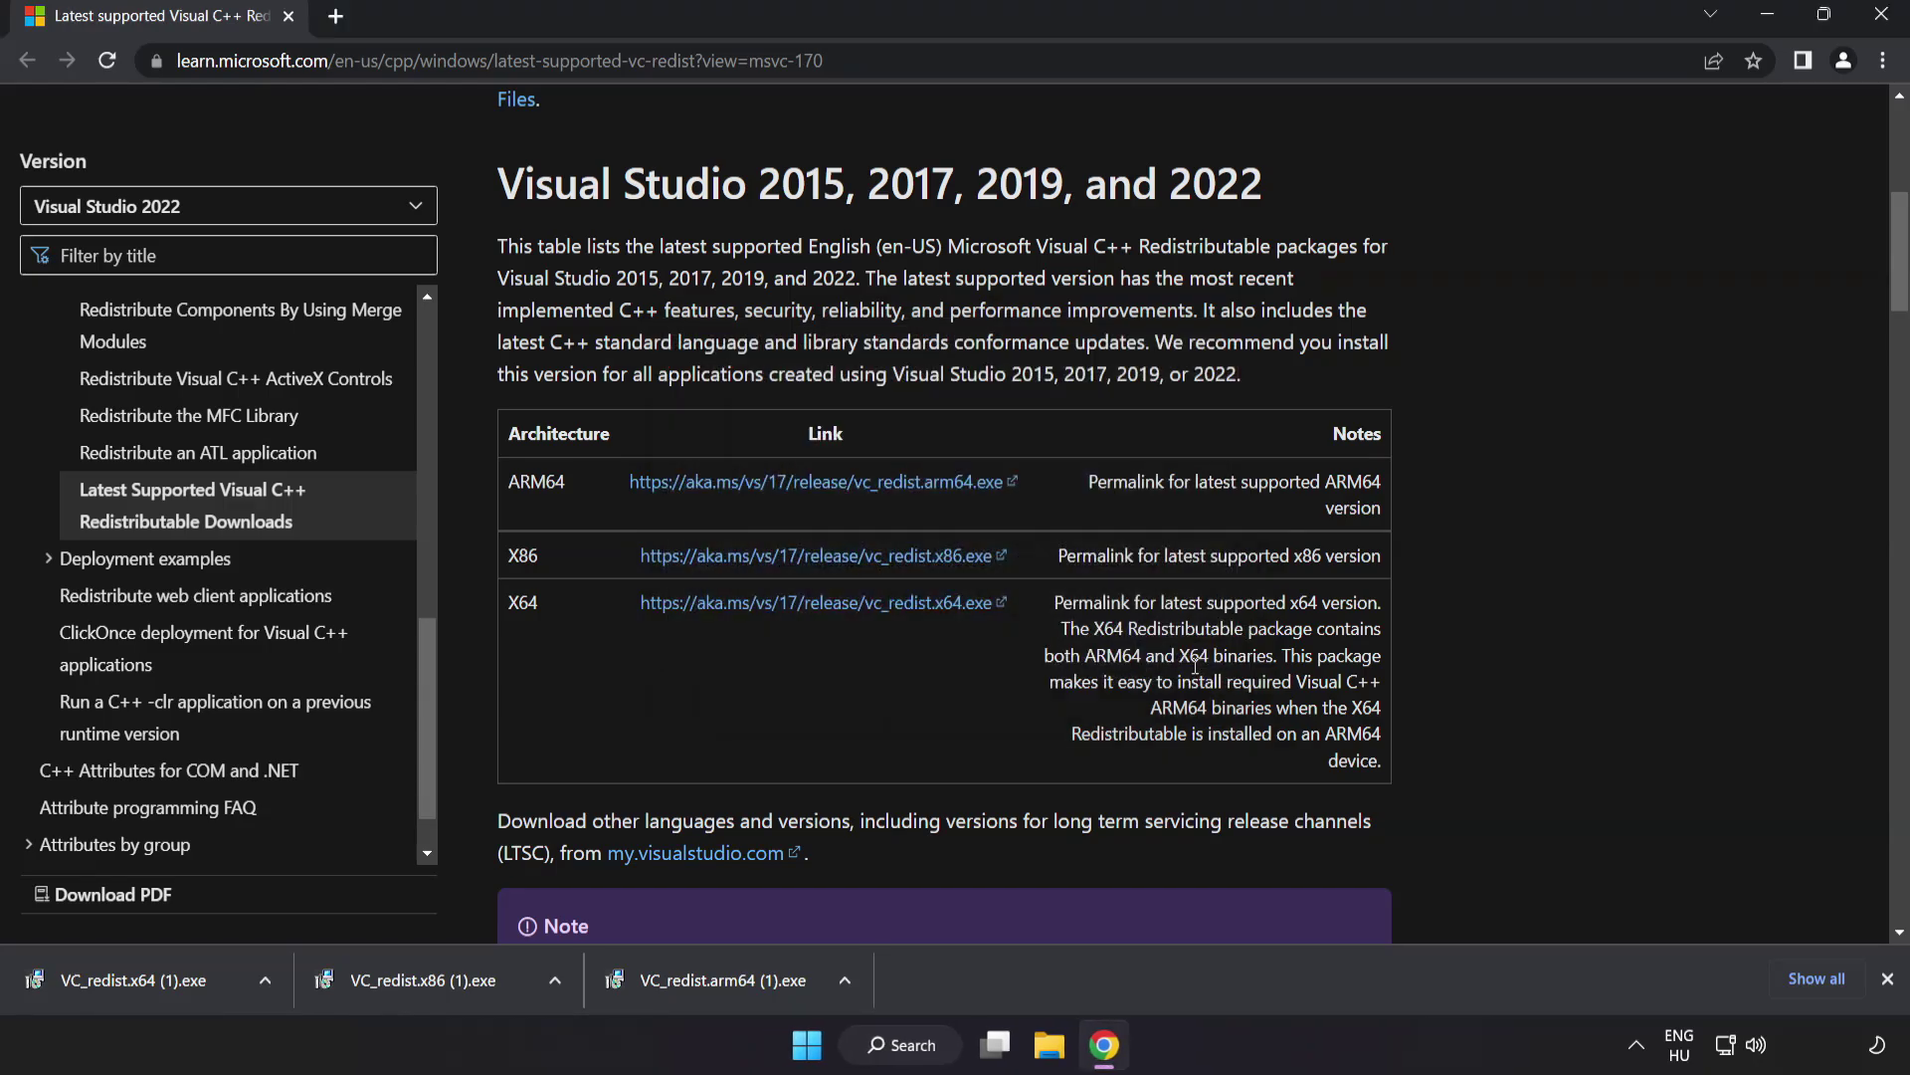
- Run the x86 (succeeds) and x64 (fails) installers, close both, then close Chrome
click(431, 982)
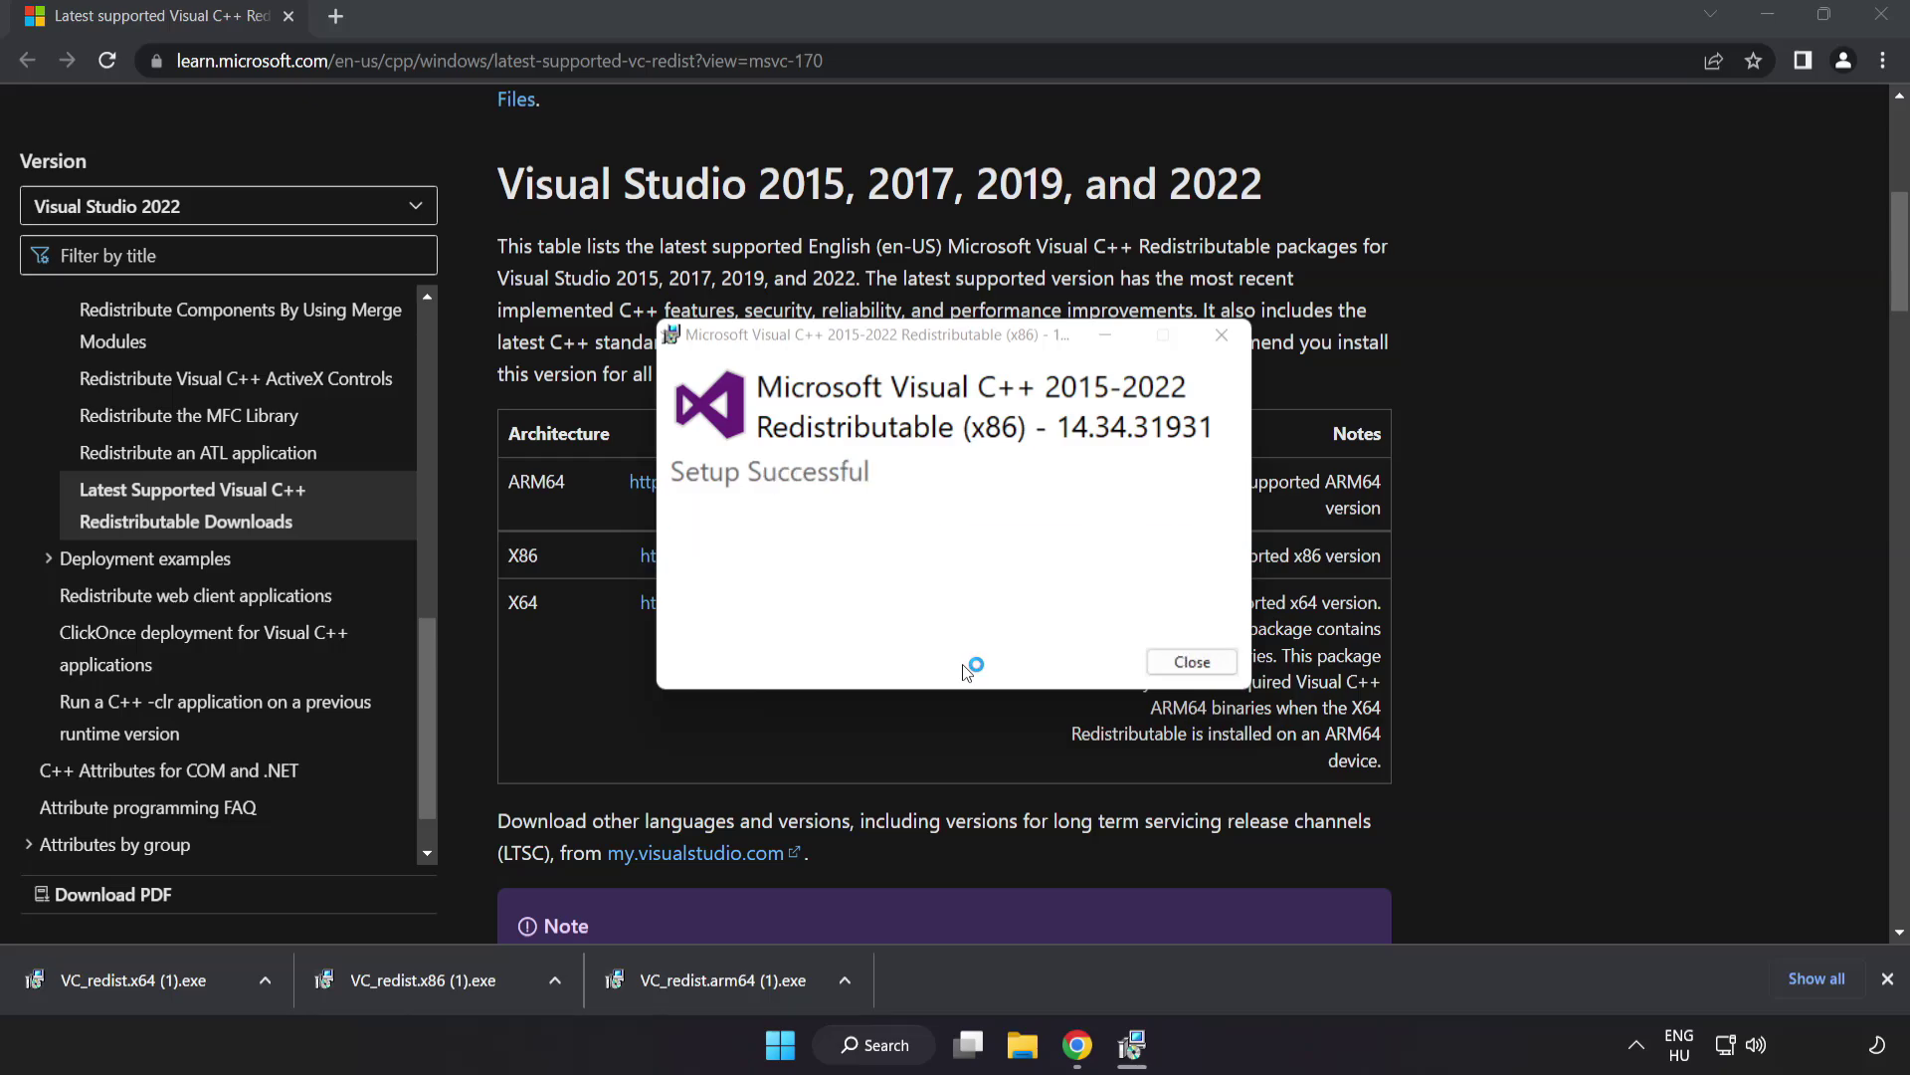
click(1189, 662)
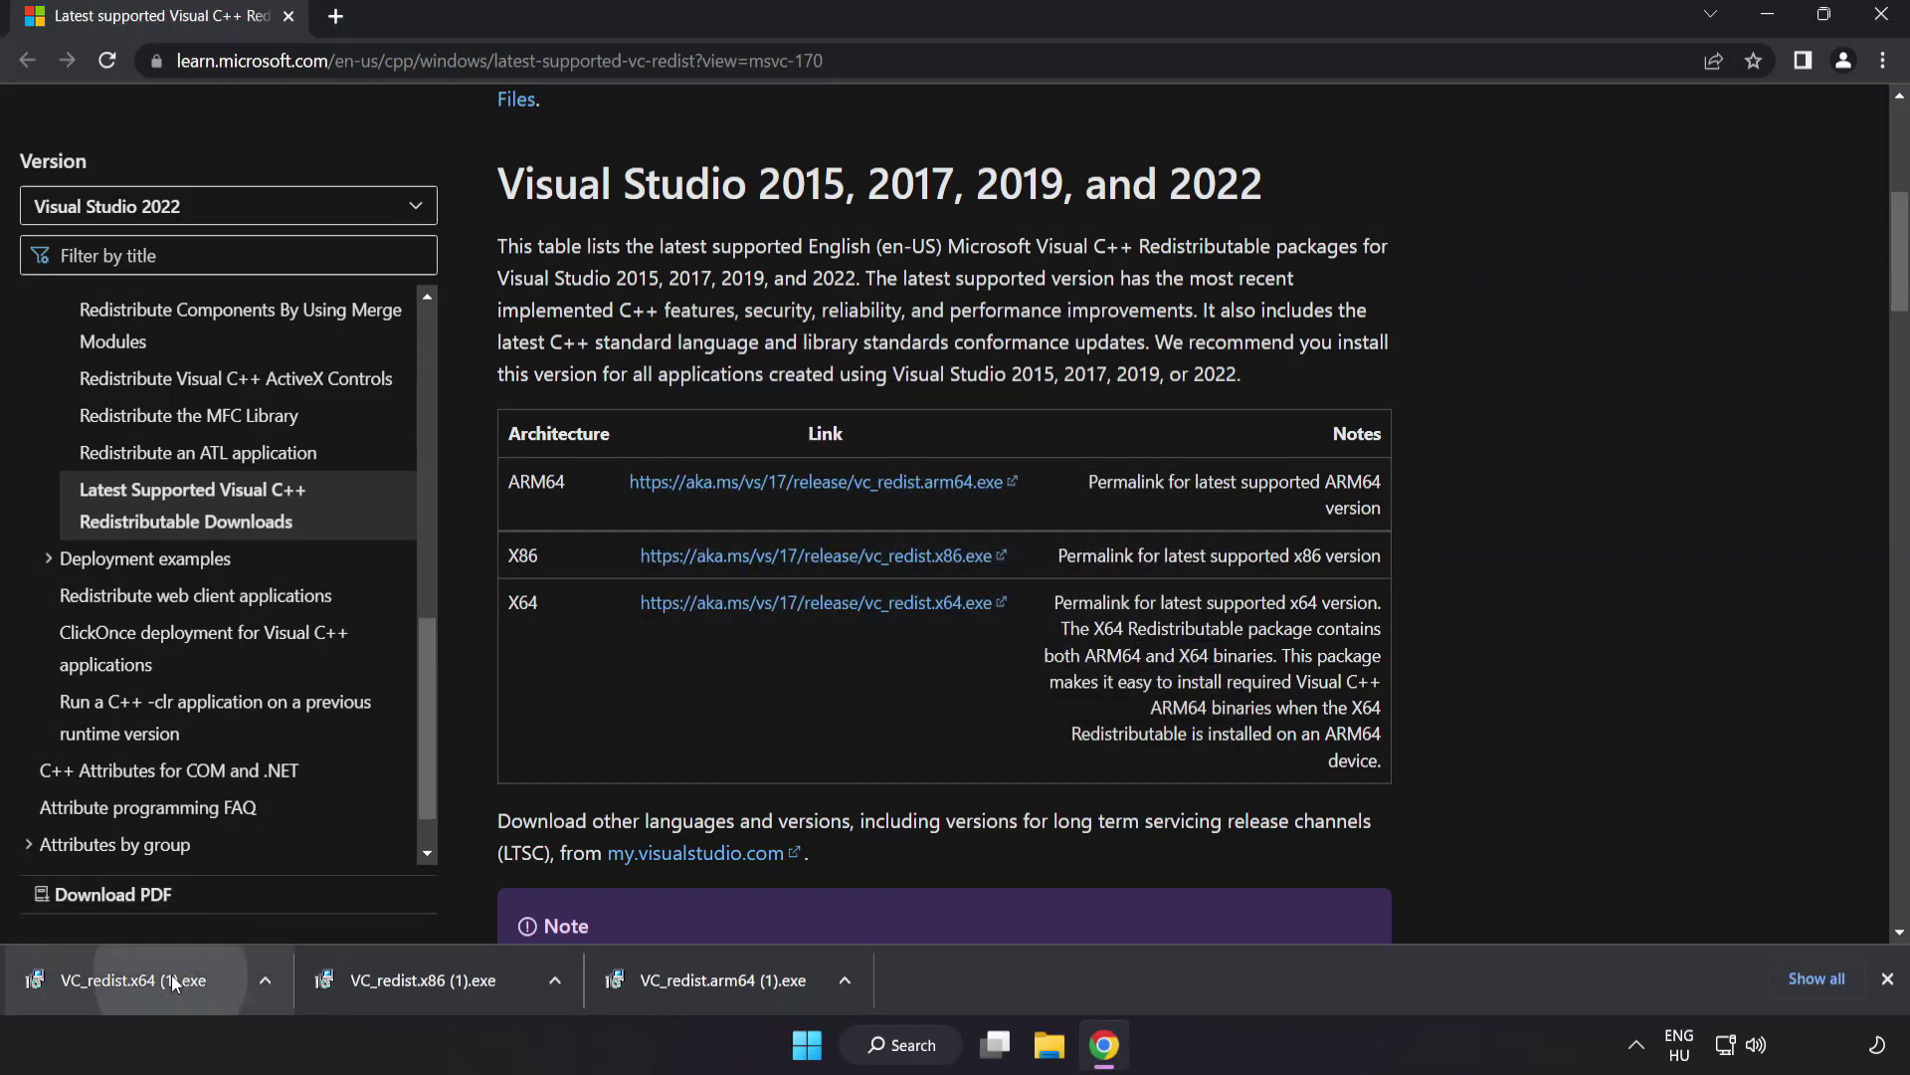
click(172, 975)
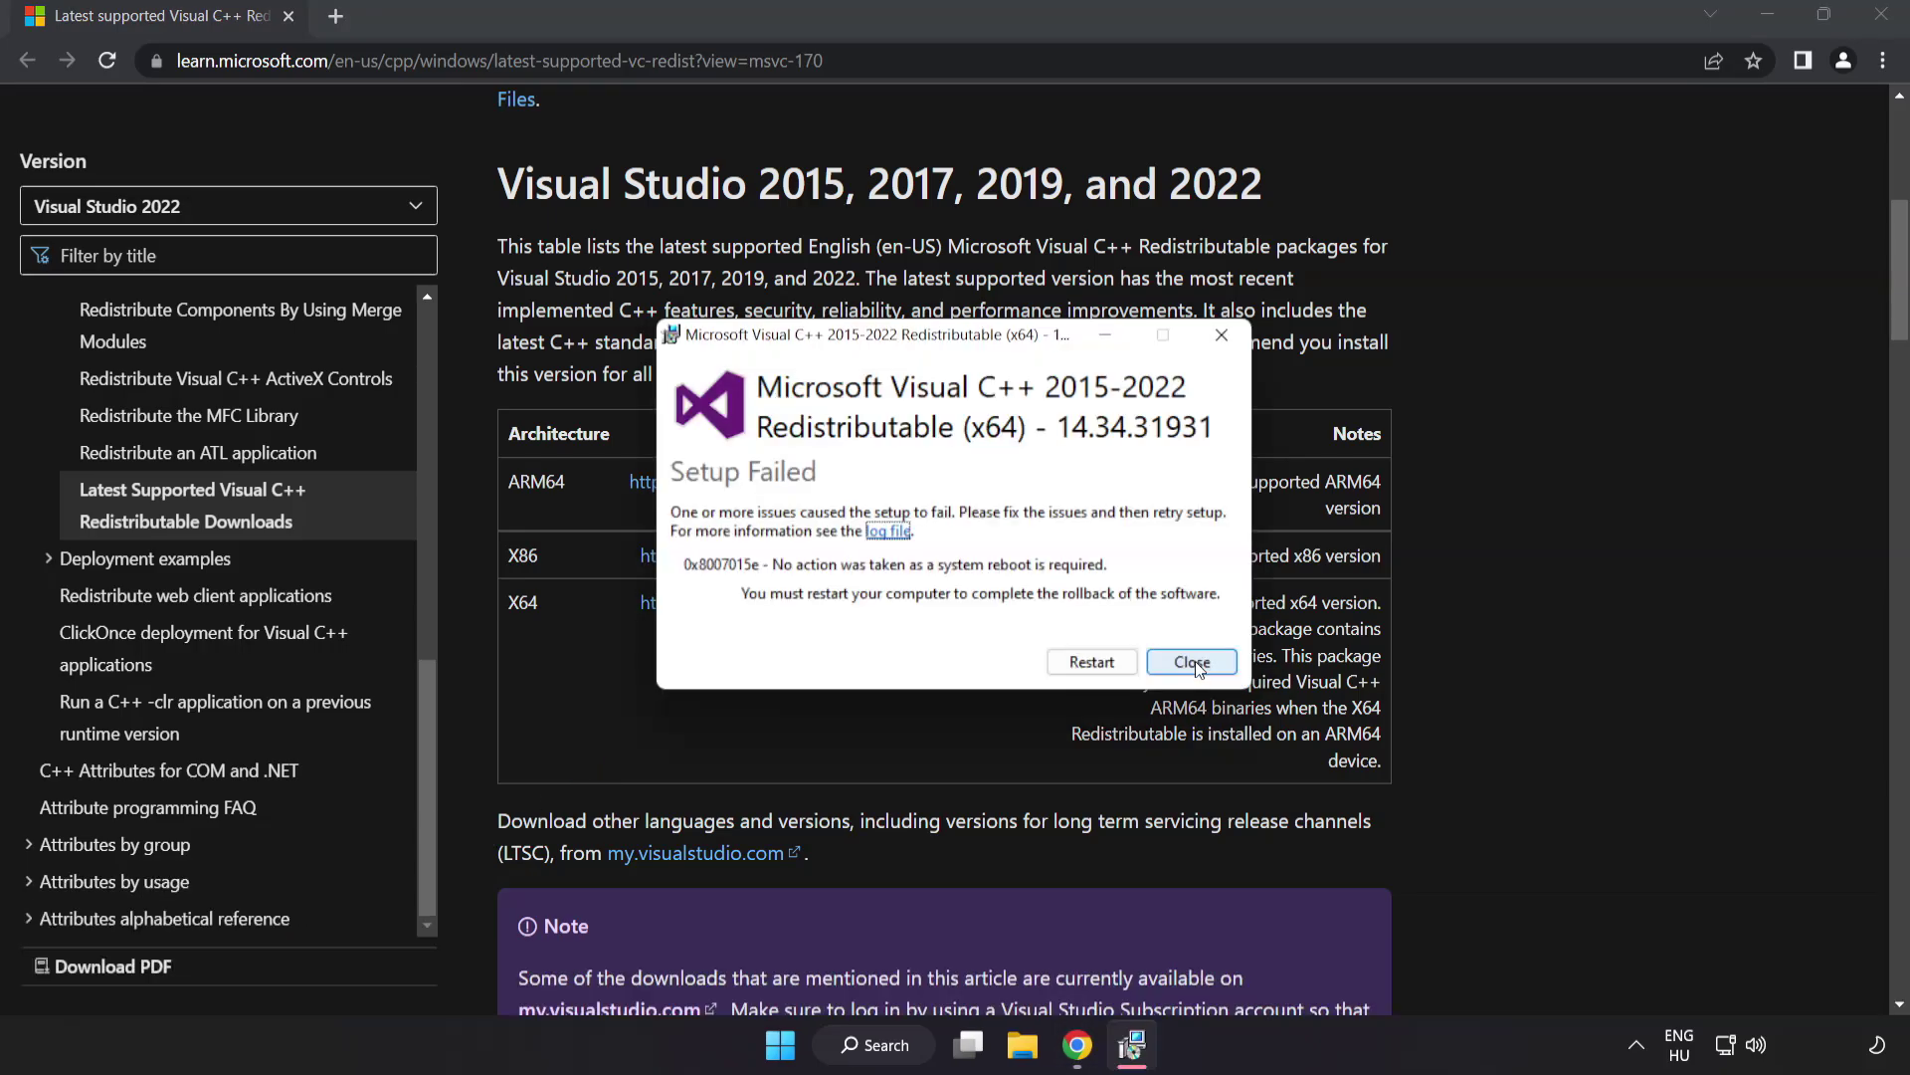
click(1195, 666)
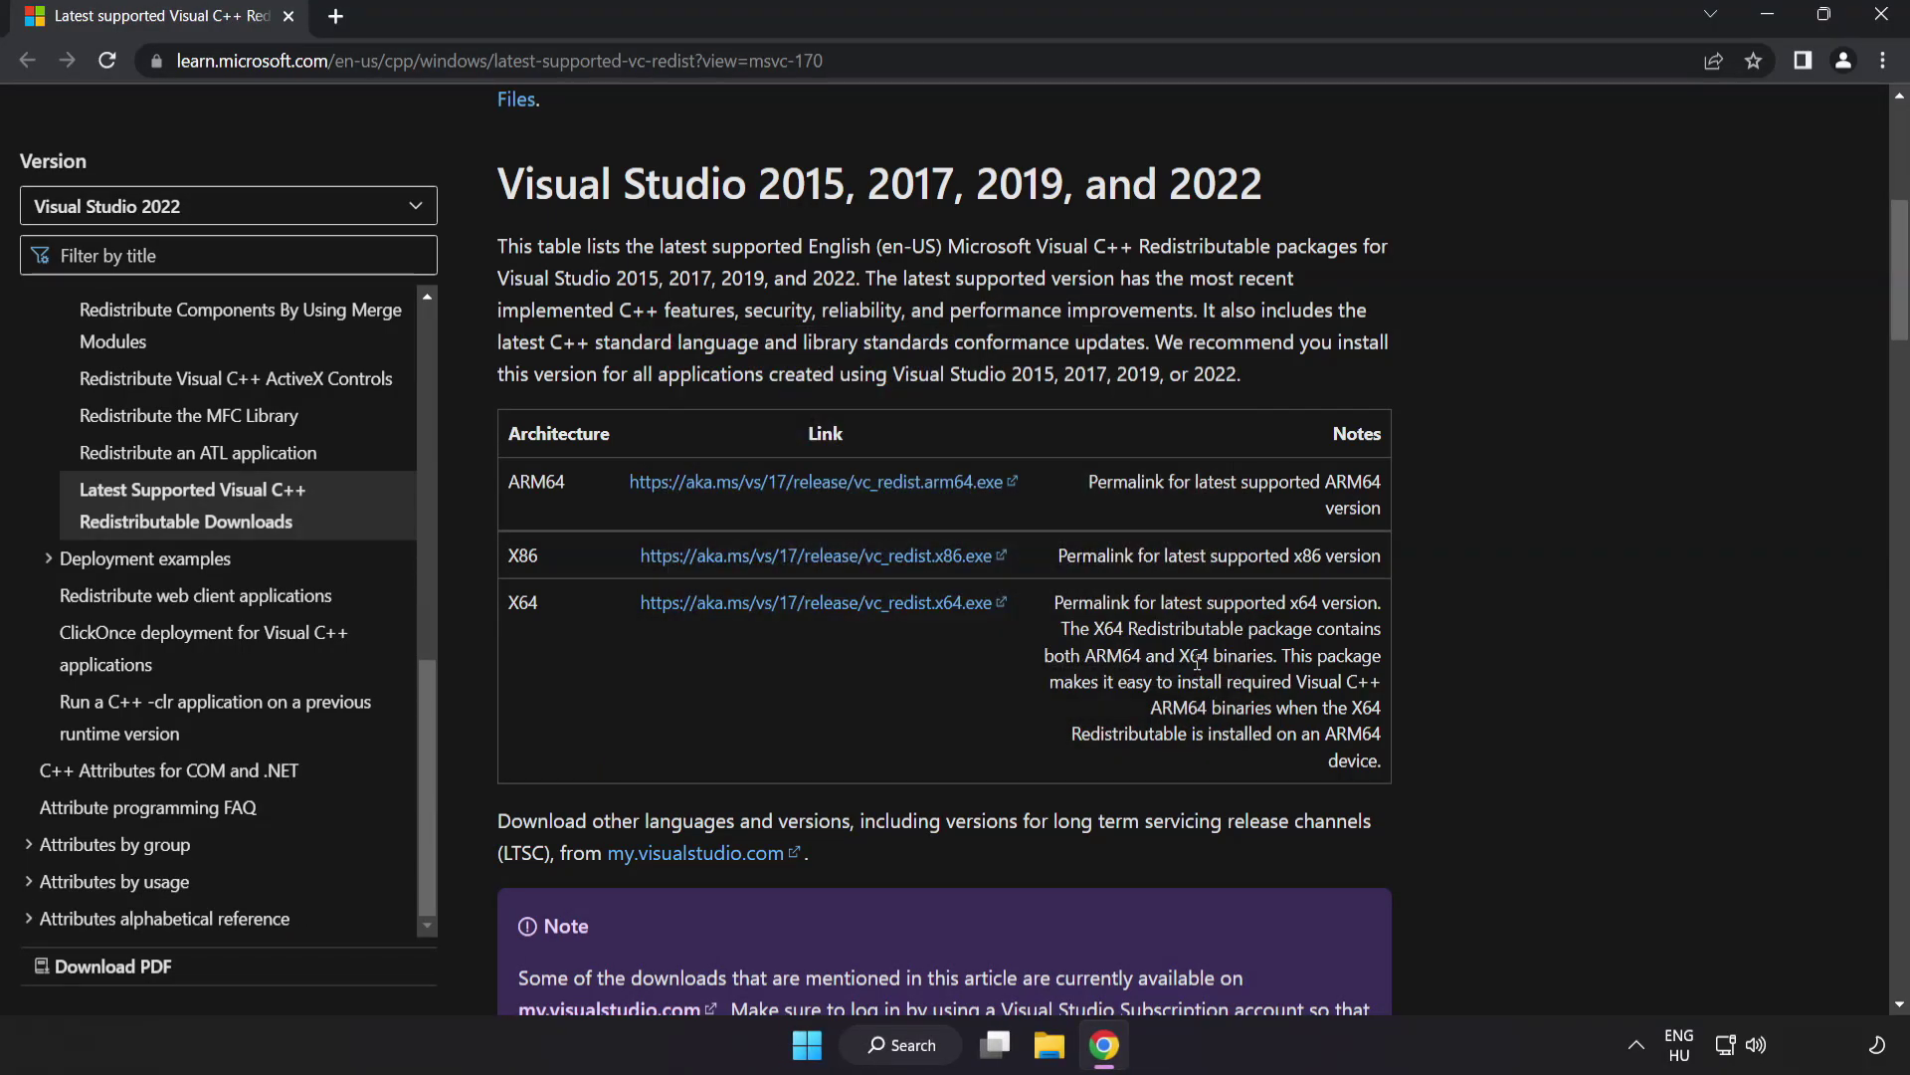
click(1880, 22)
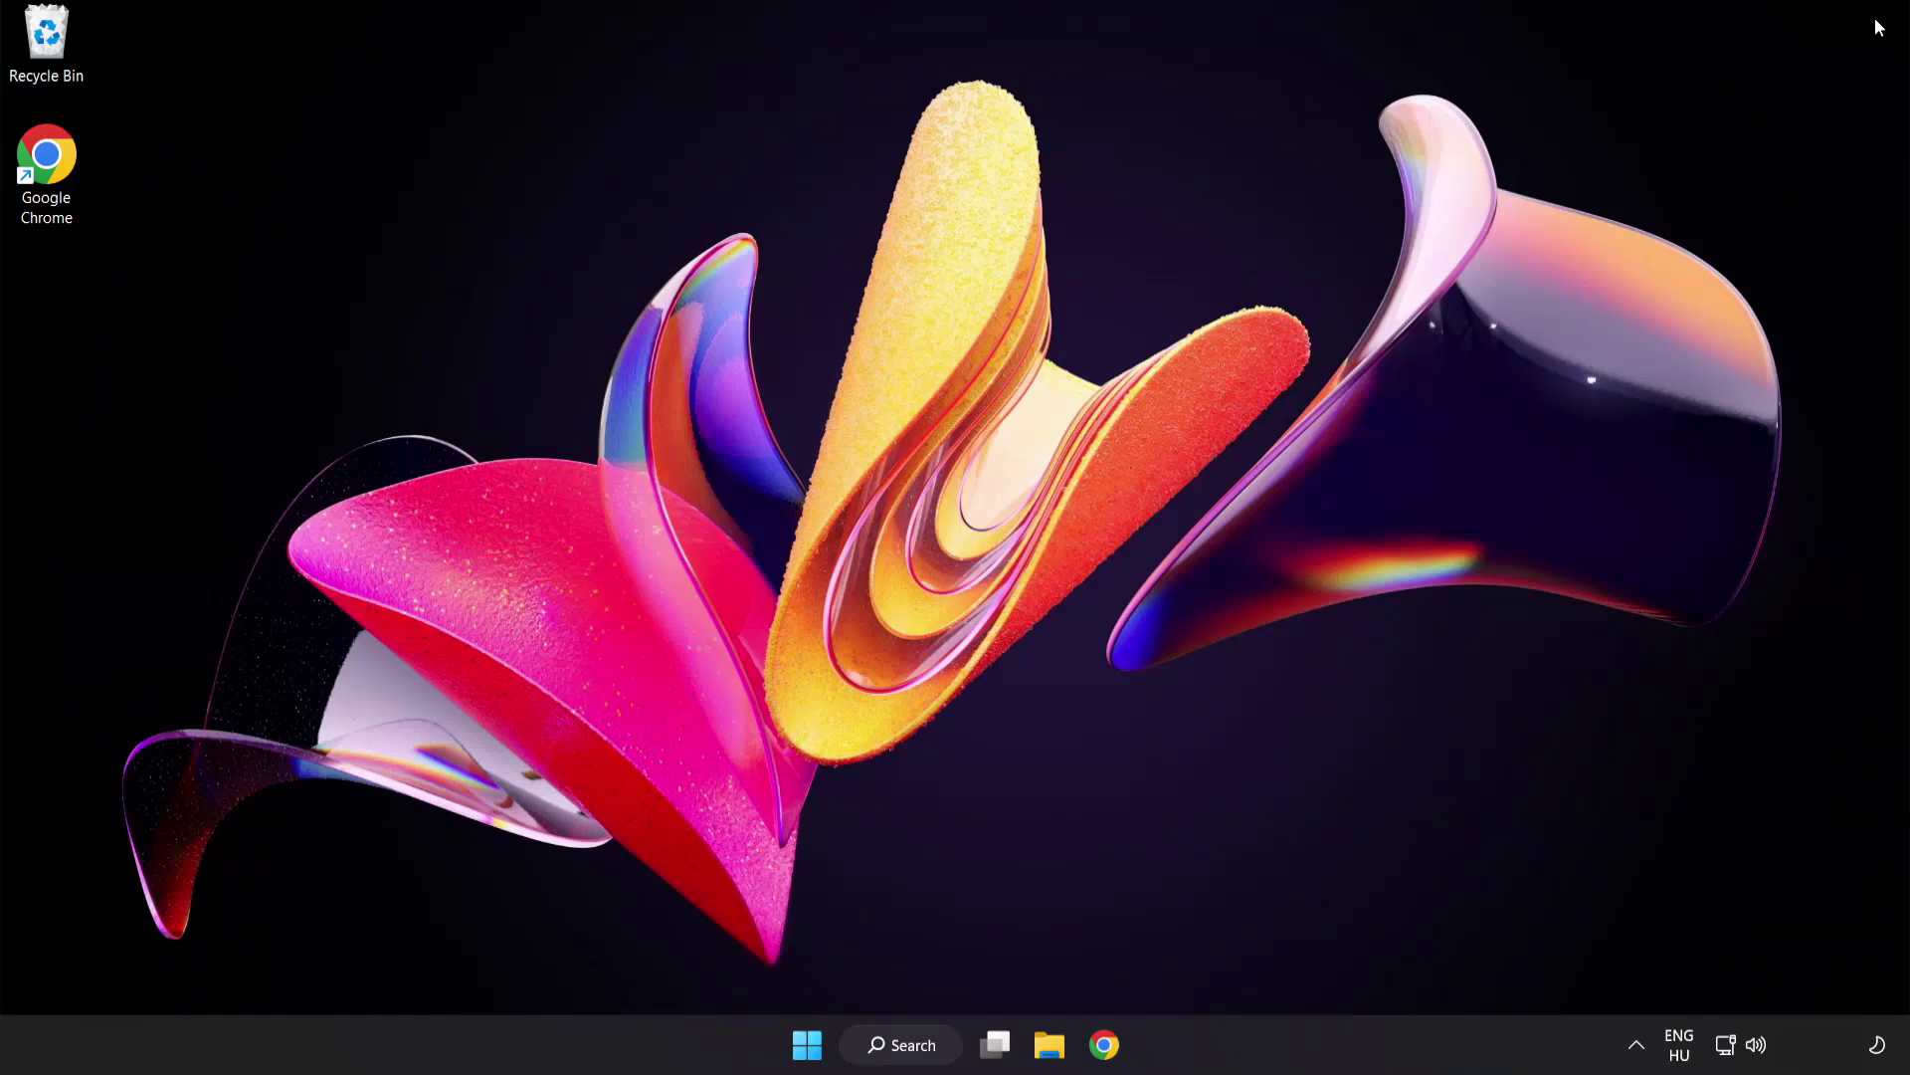
- Search Windows for 'cmd' and show Command Prompt's extra options
click(902, 1049)
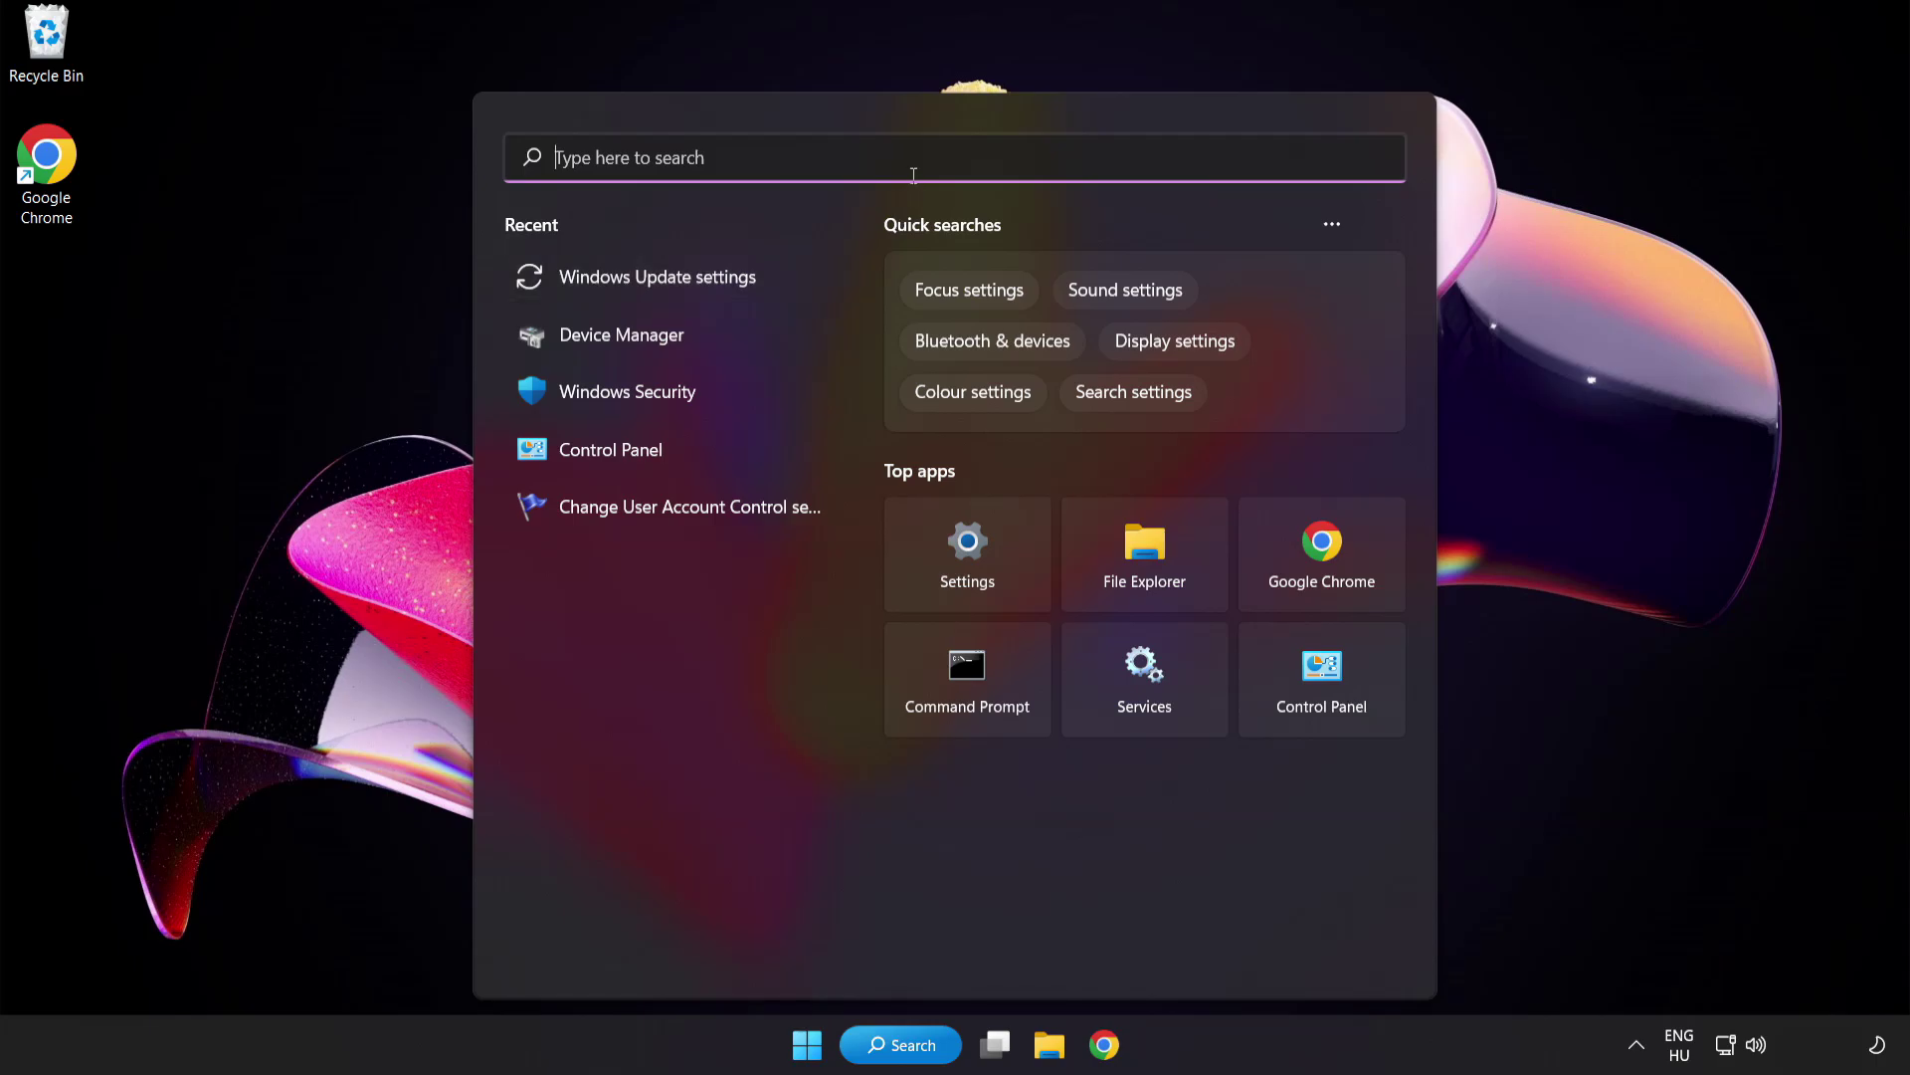
text(cmd)
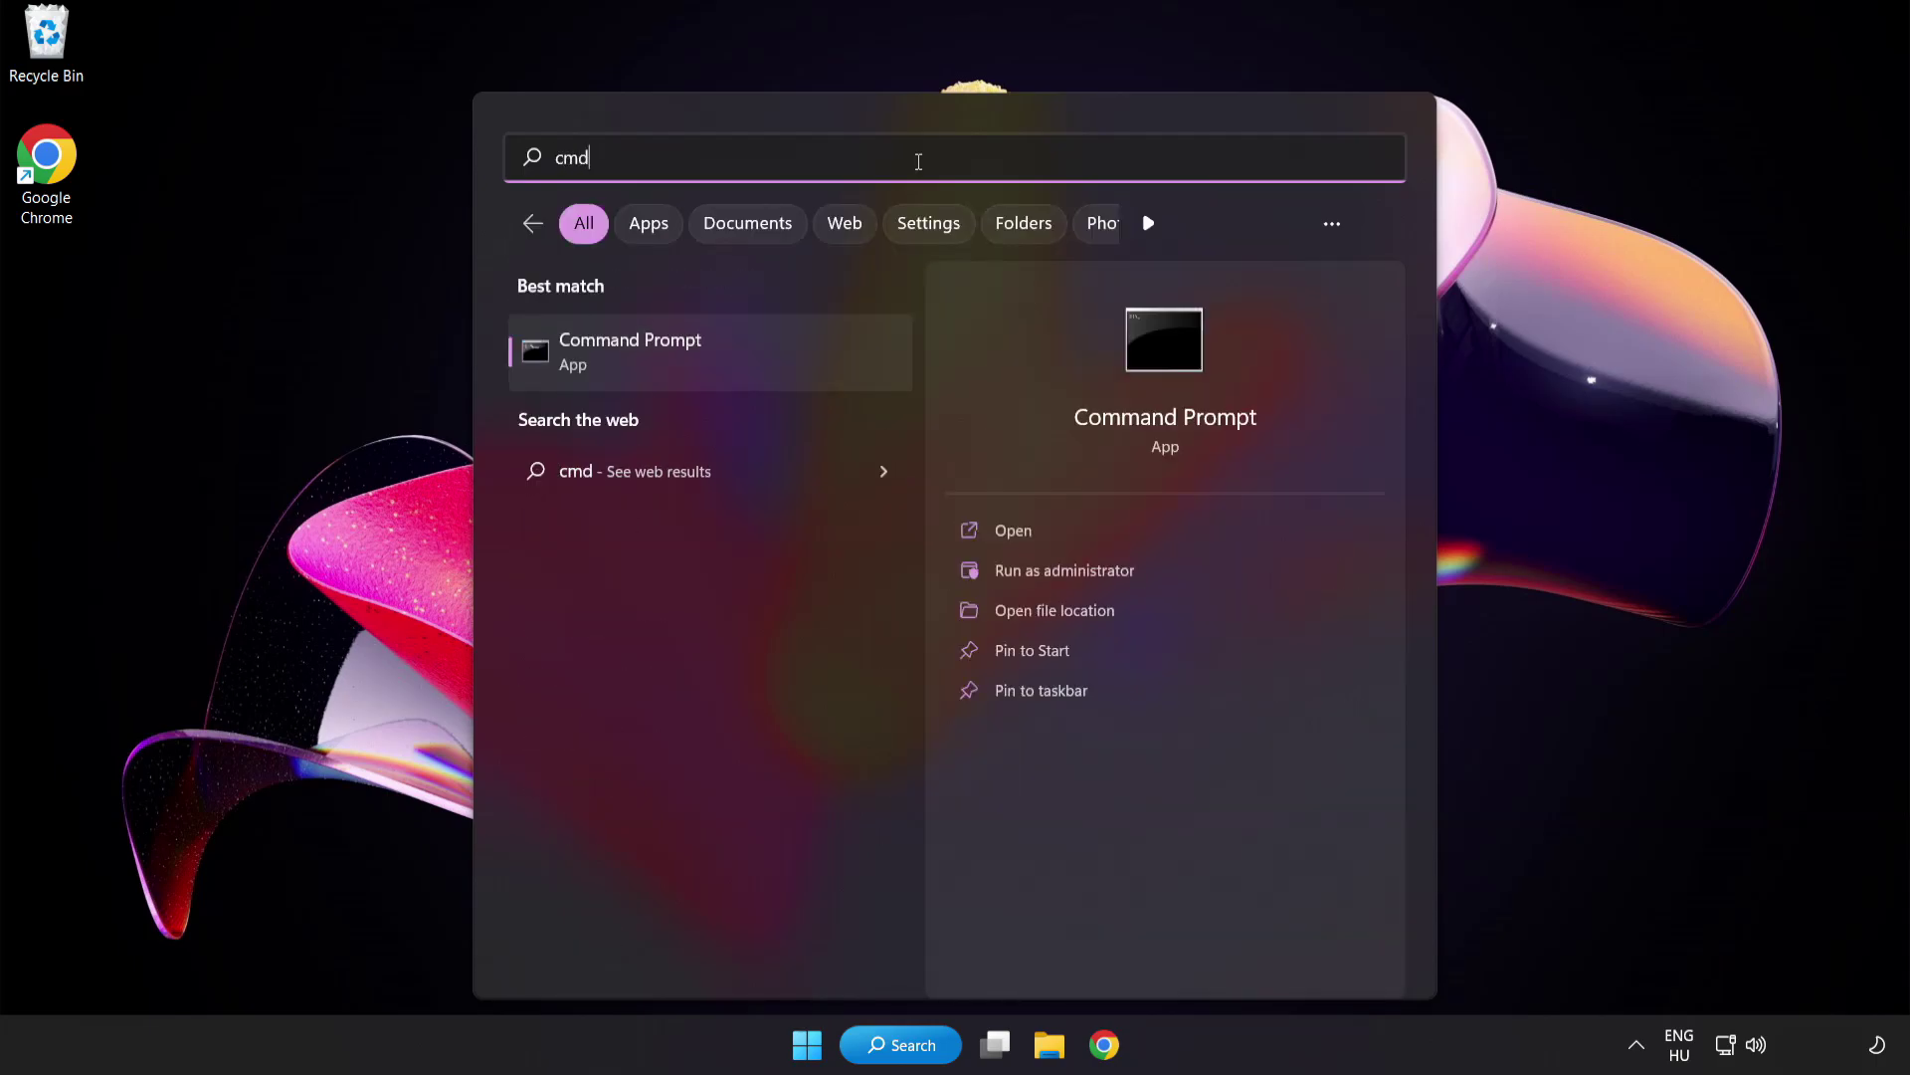
right_click(715, 369)
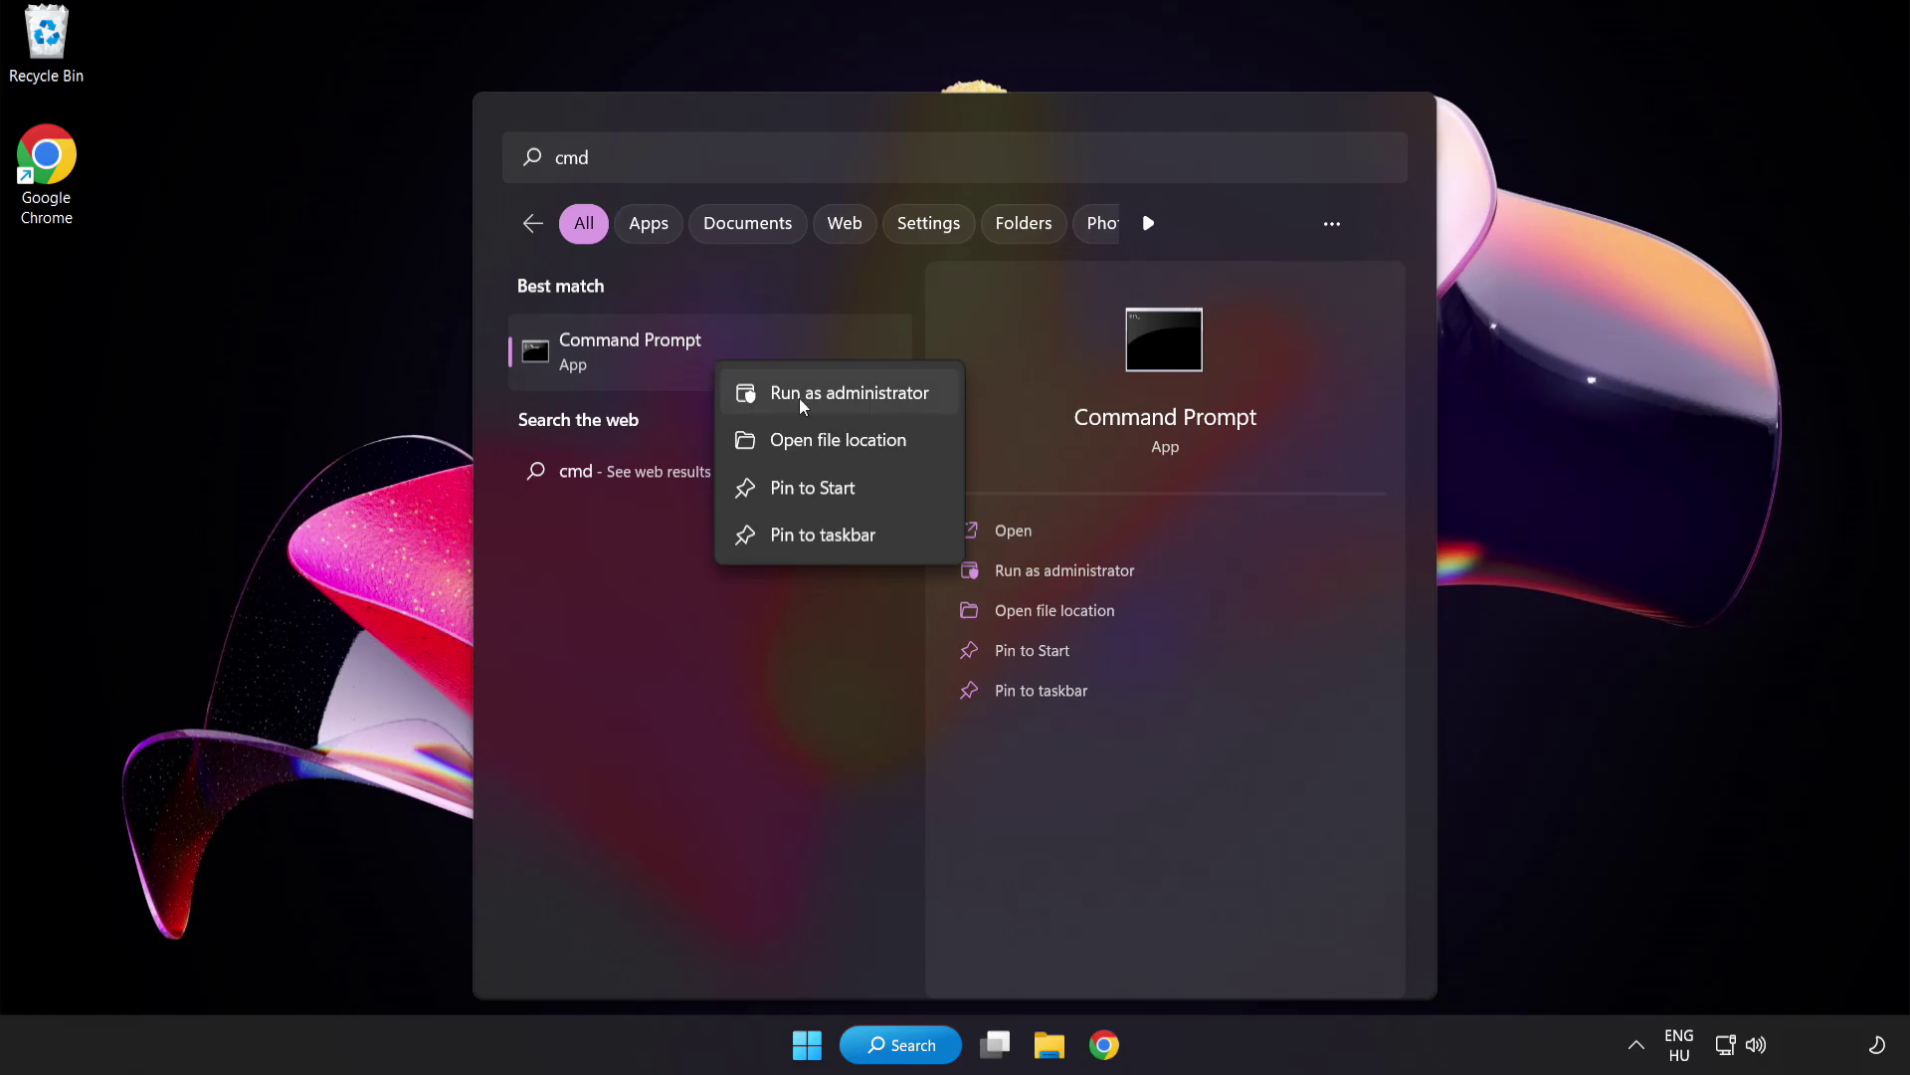
- Run 'sfc /scannow' in an administrator Command Prompt
click(805, 397)
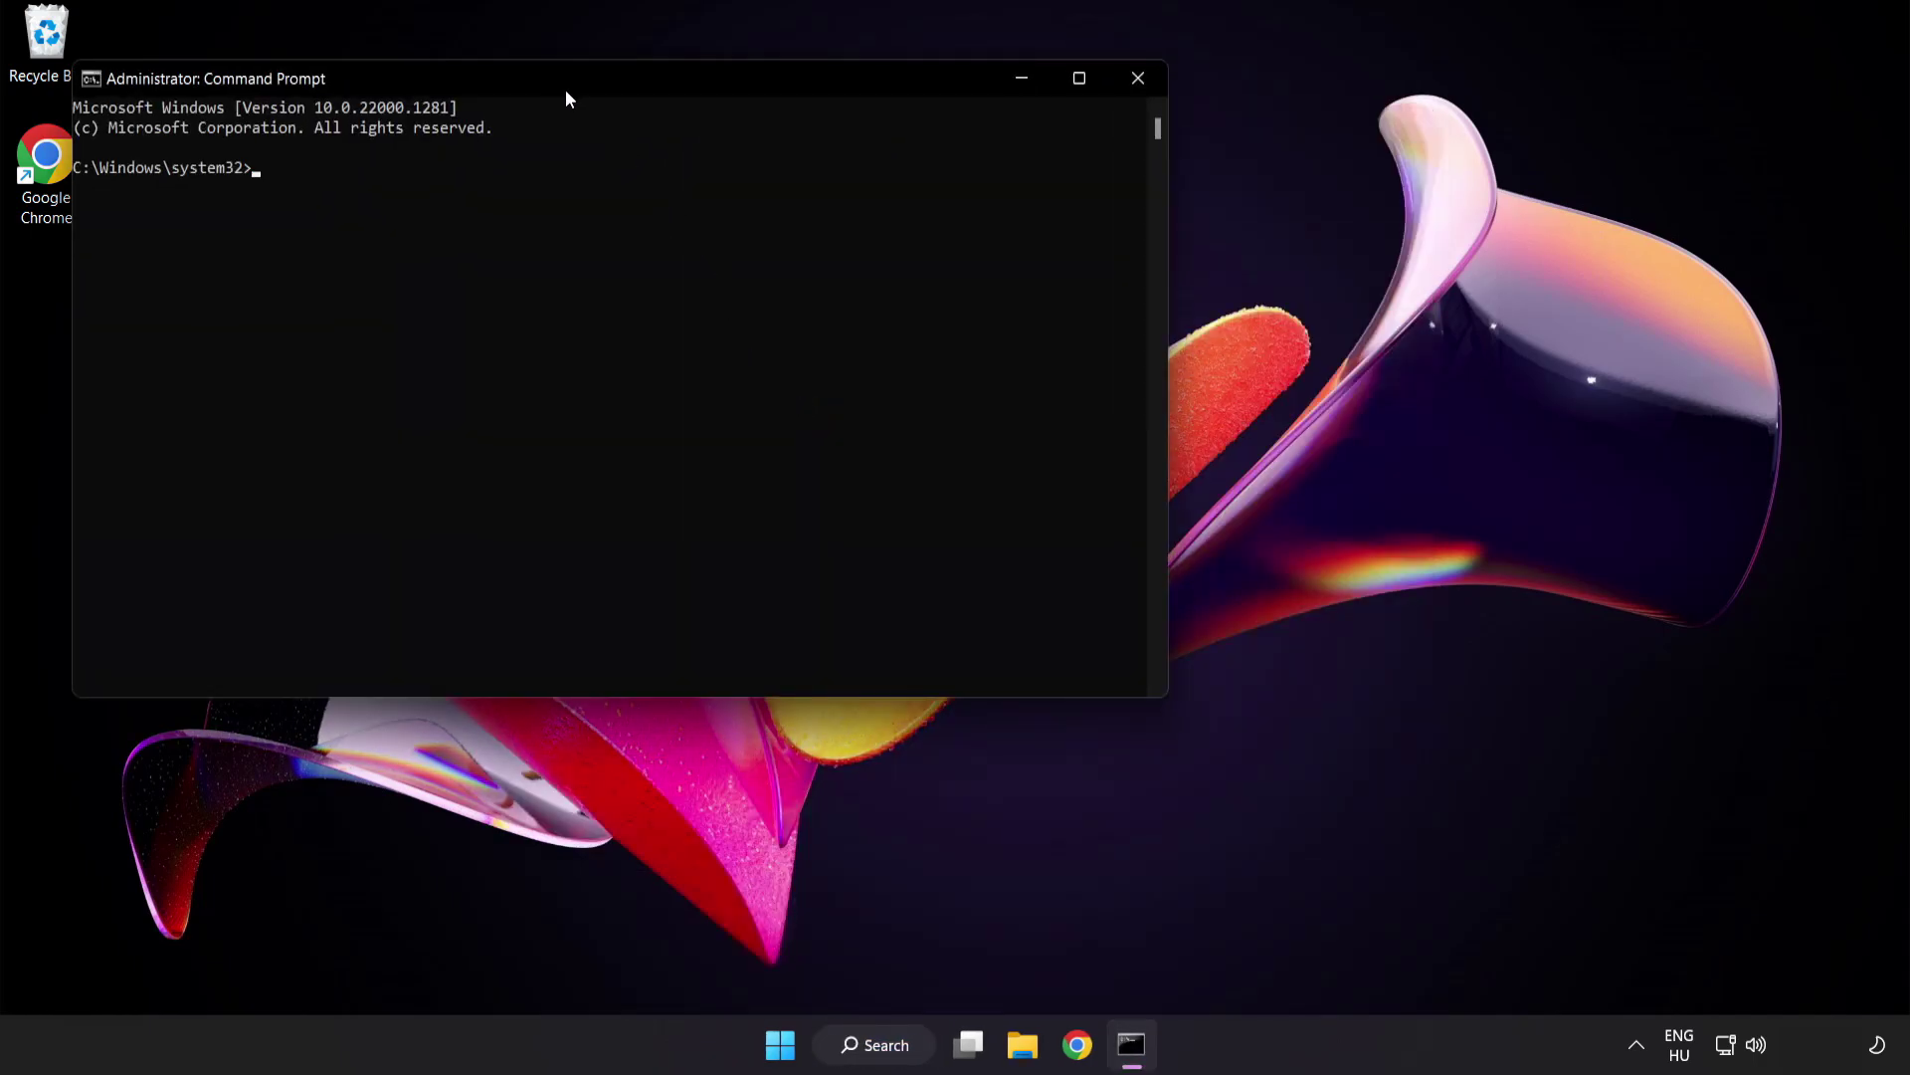
drag(544, 80, 830, 192)
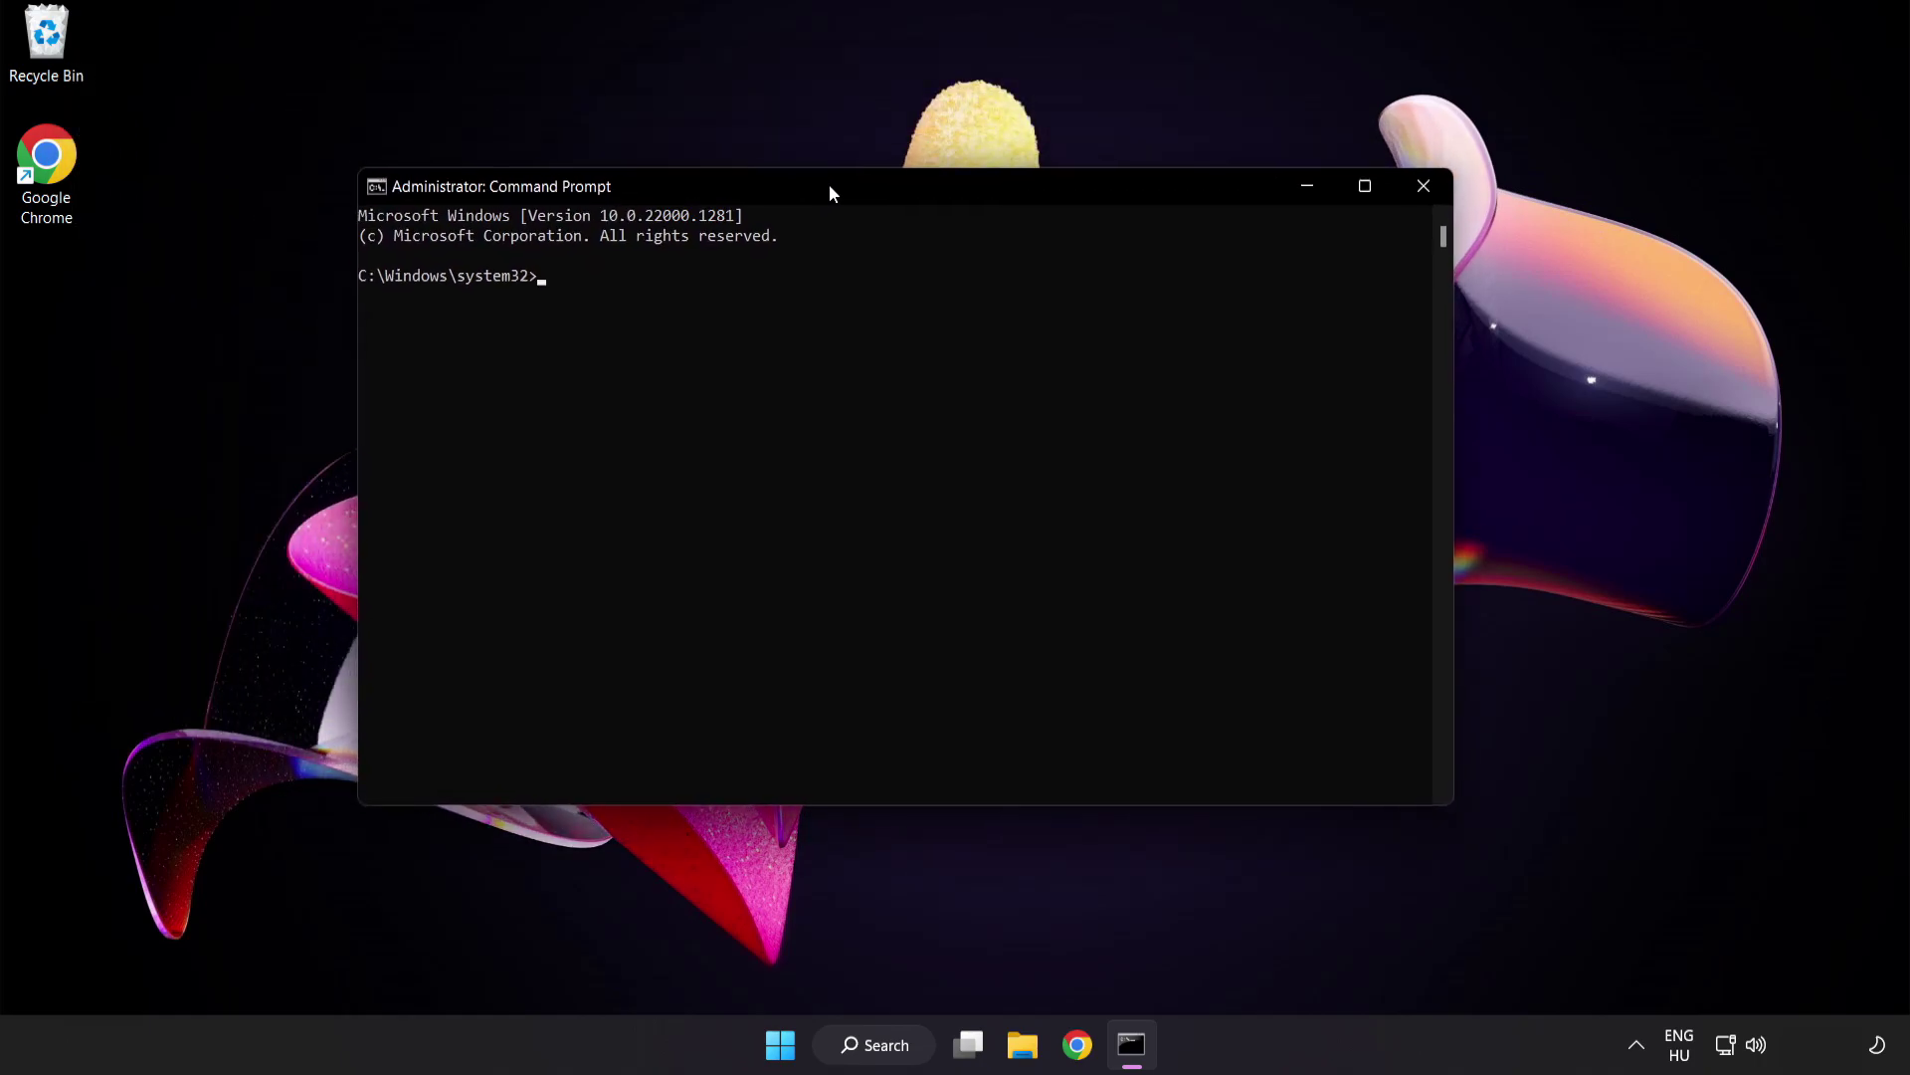
text(s)
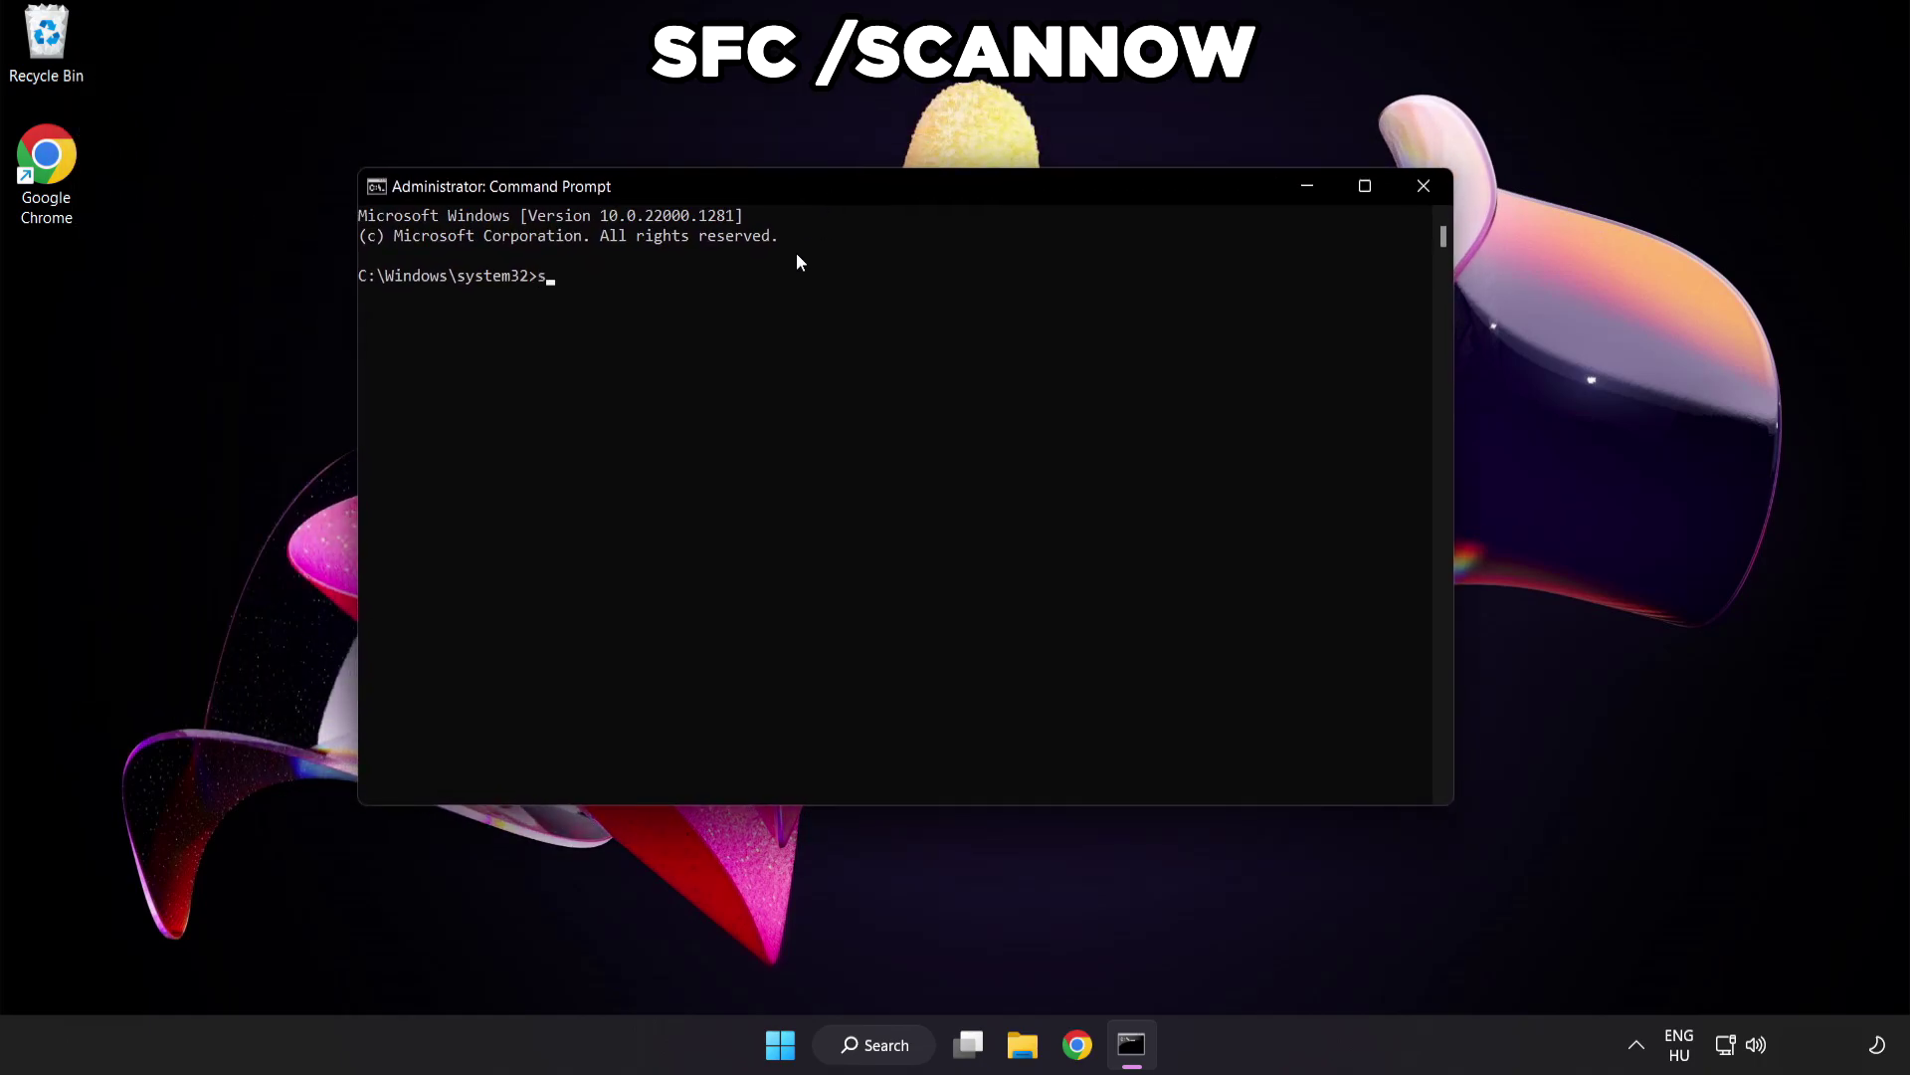
text(fc /sca)
text(nnow)
key(Return)
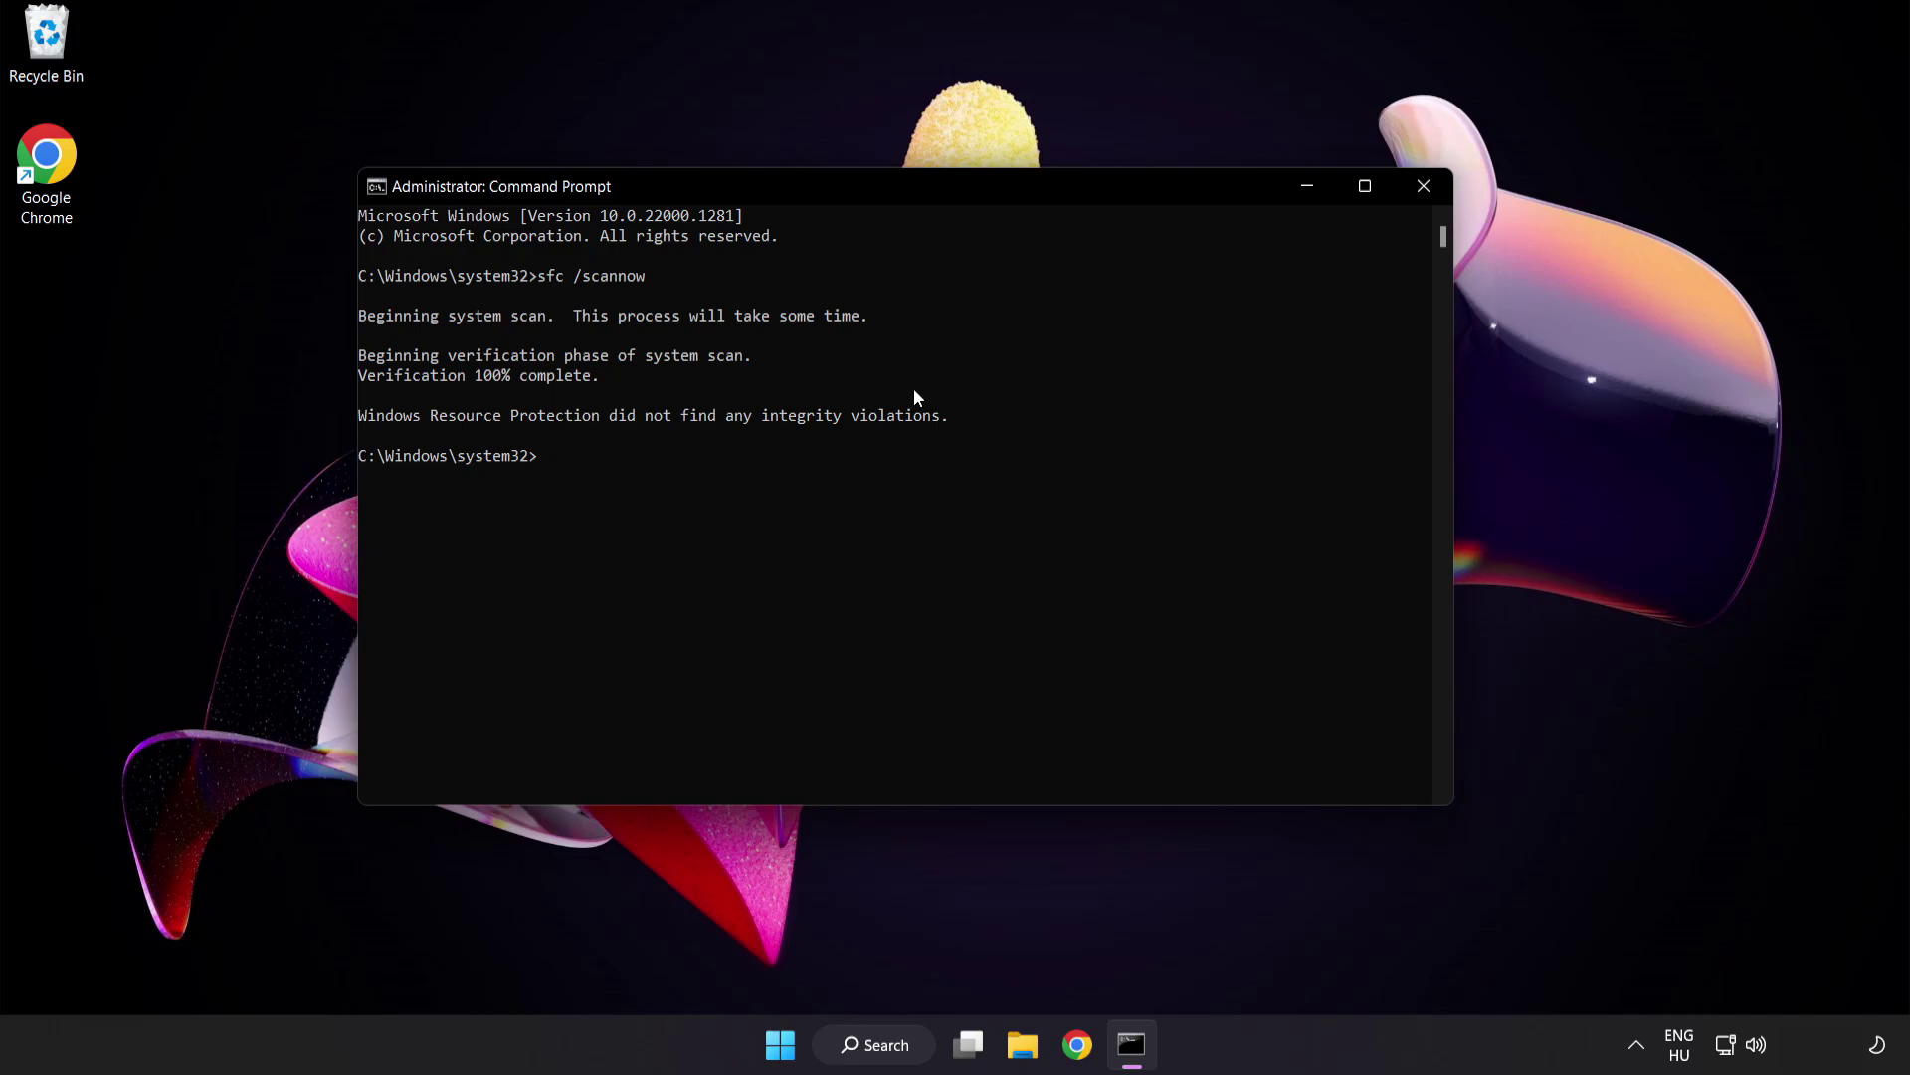
click(1421, 190)
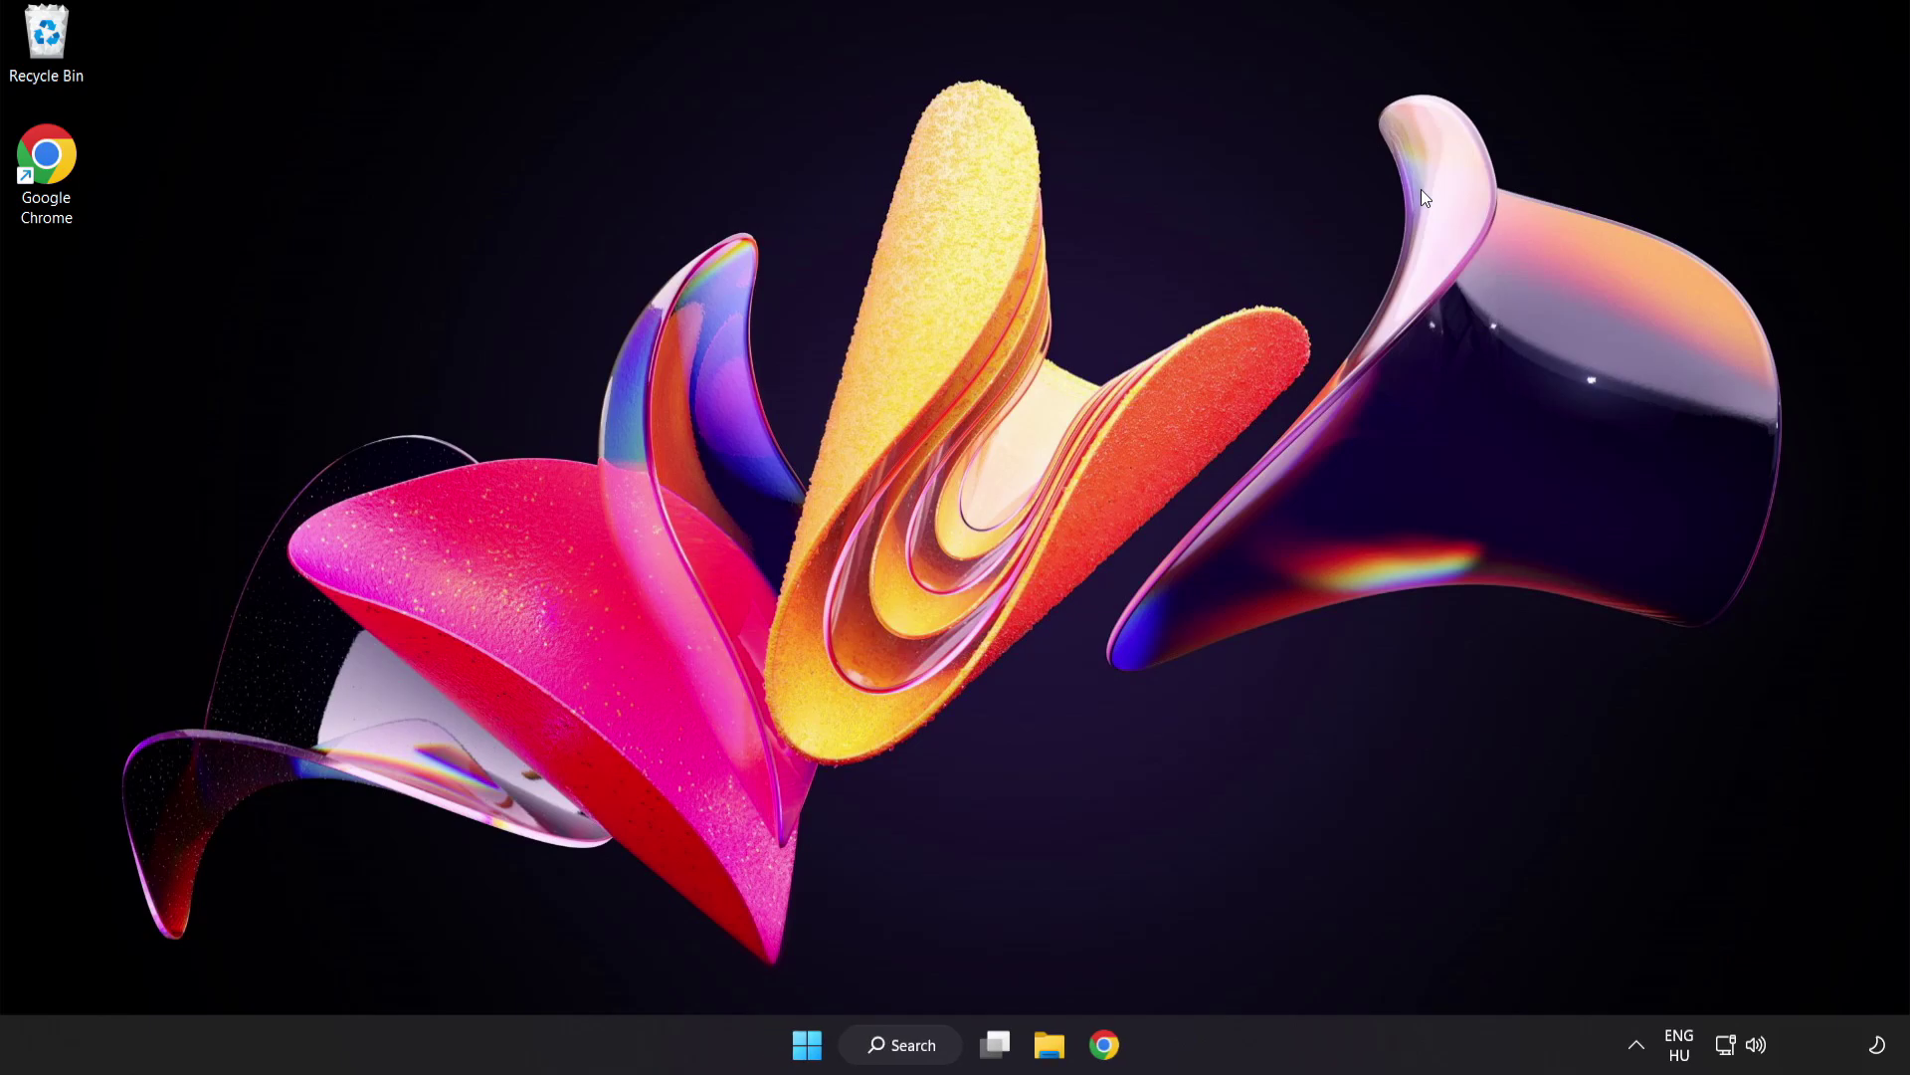
click(806, 1045)
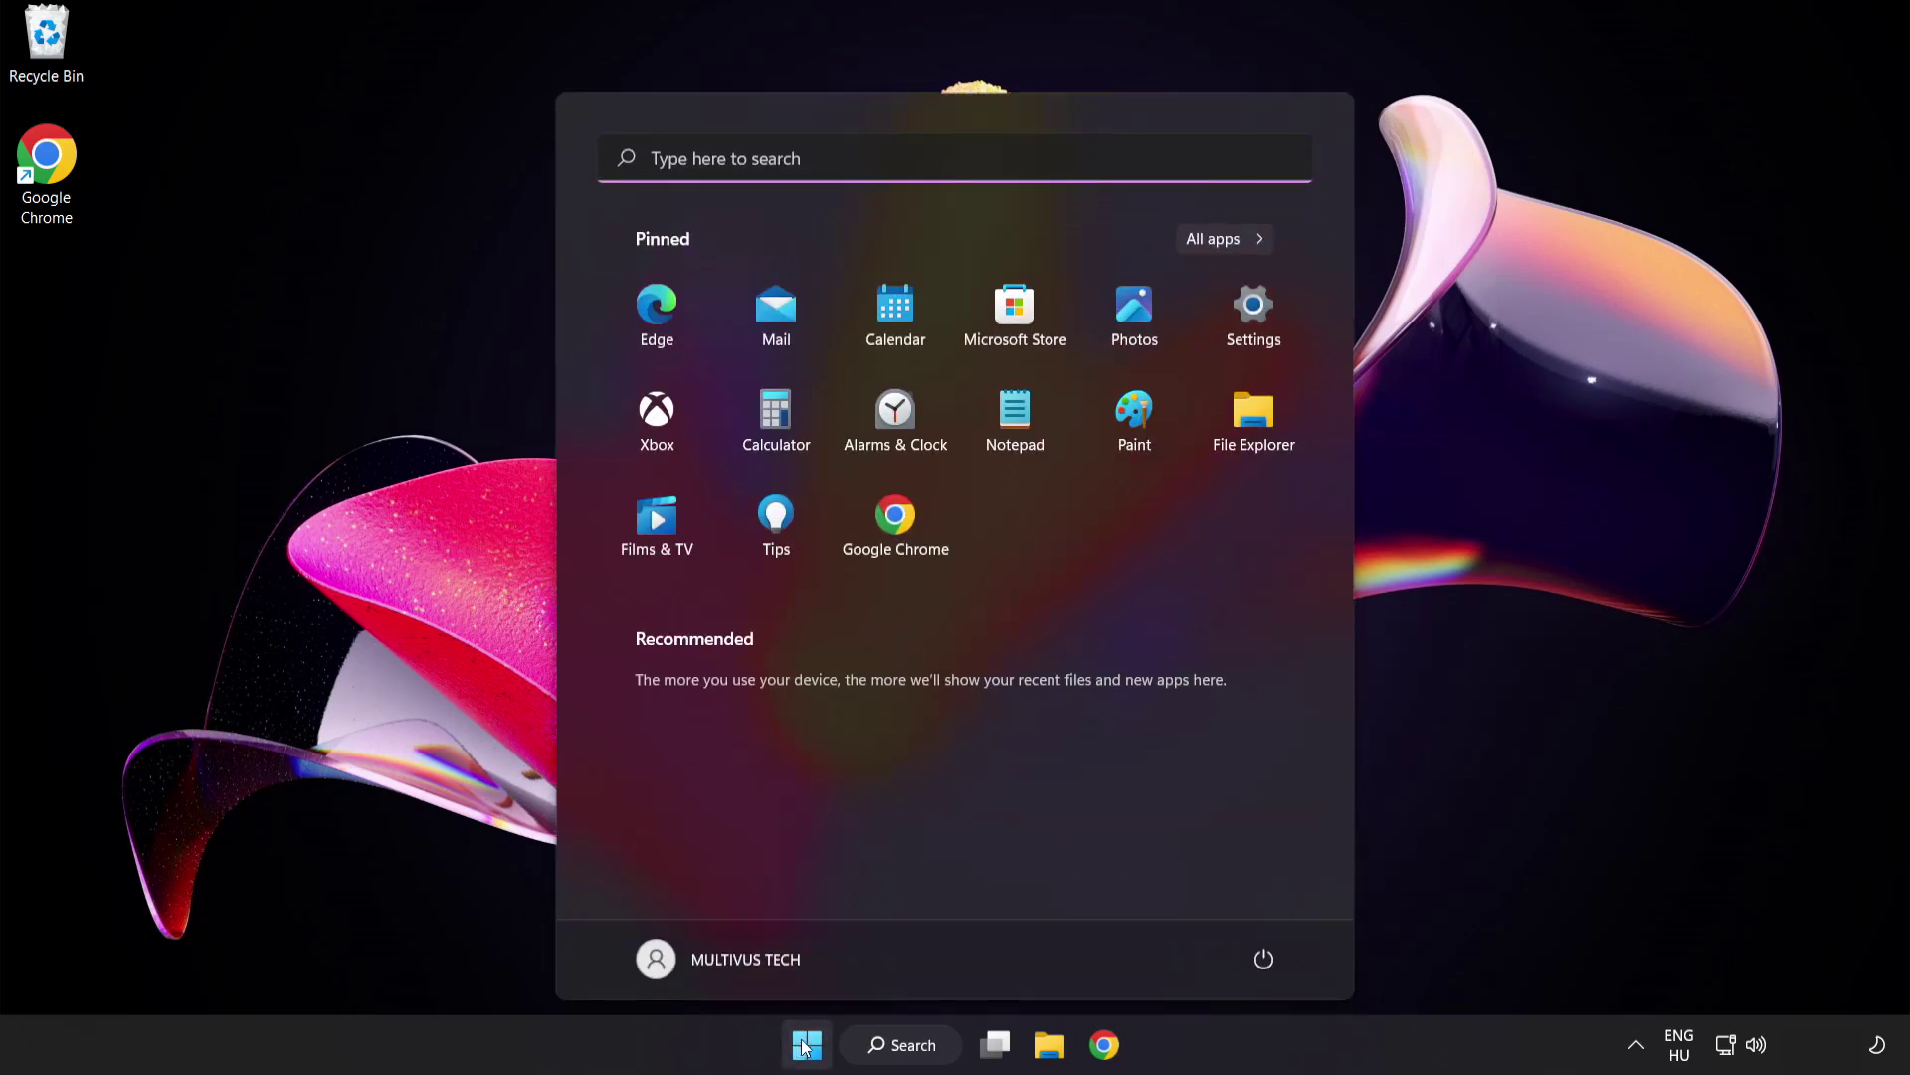
click(1267, 960)
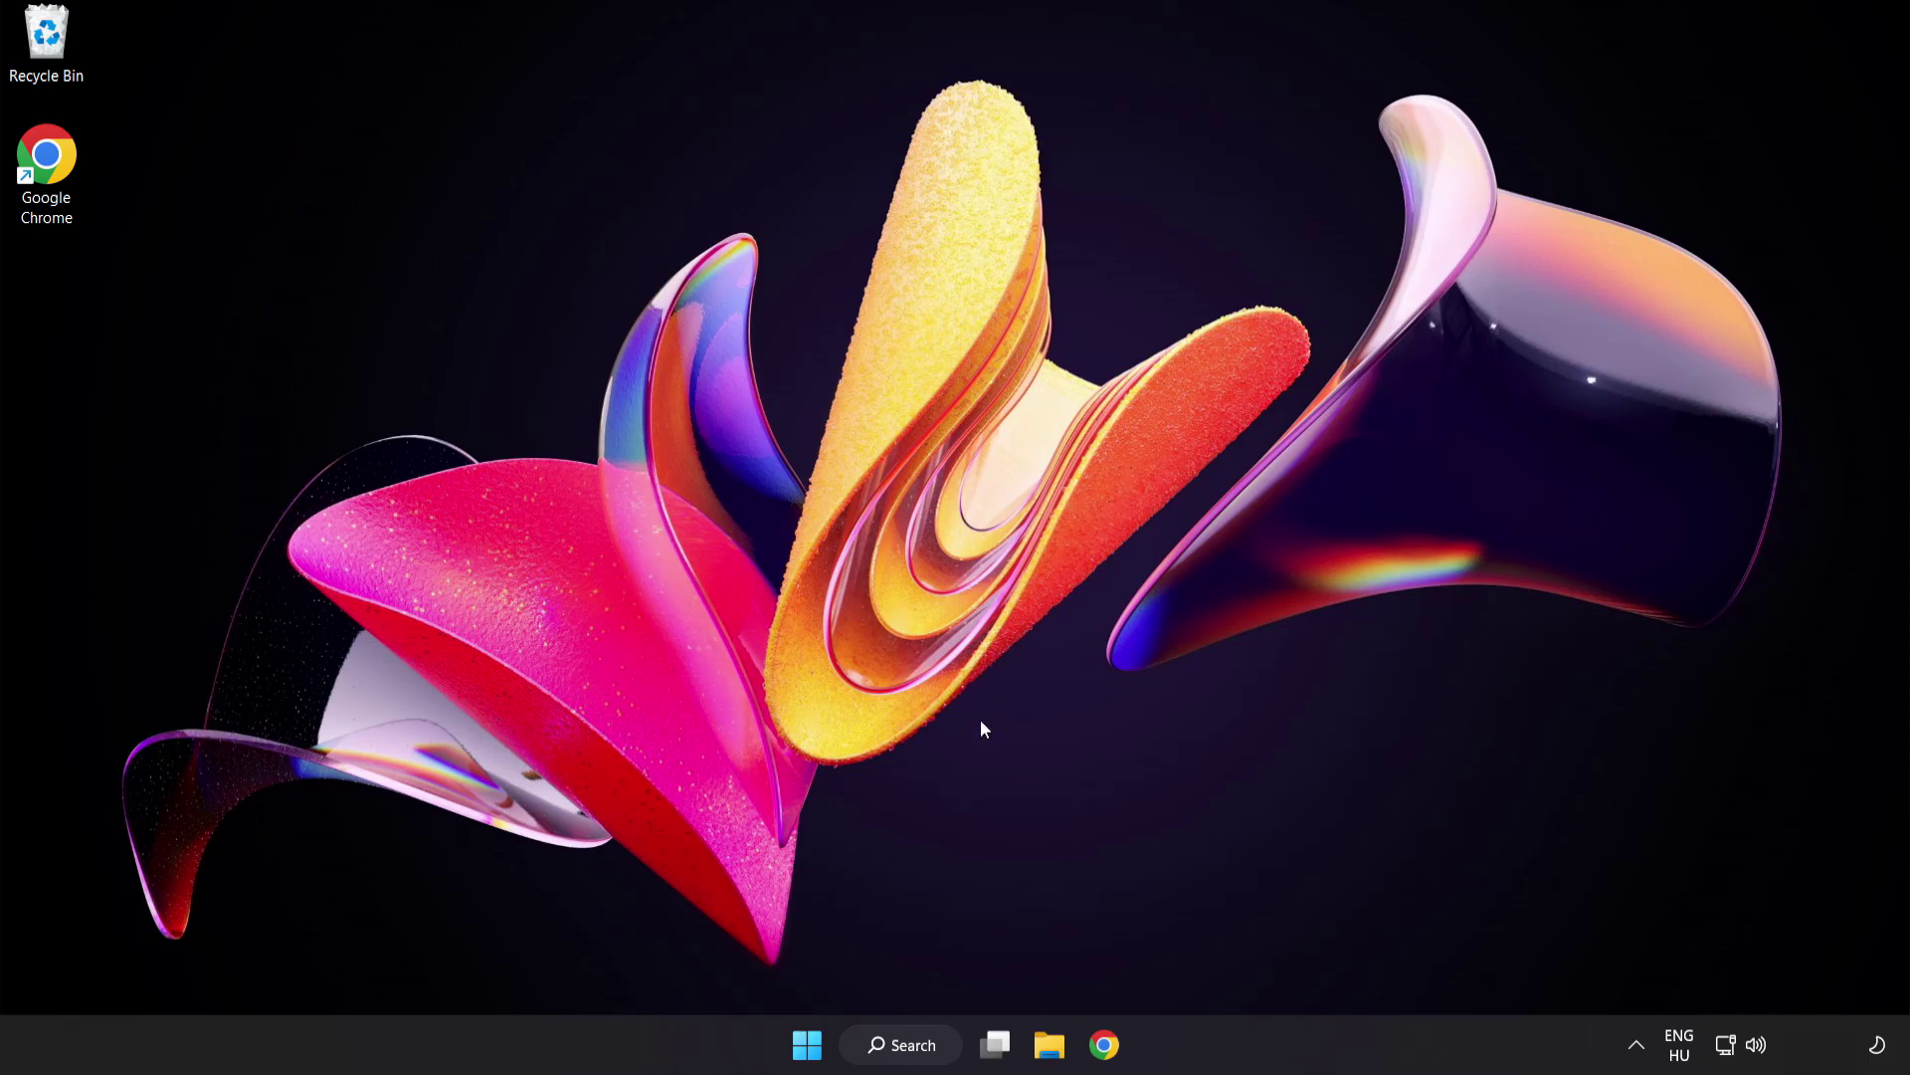
- Search Windows for 'security' and launch Windows Security
click(919, 1049)
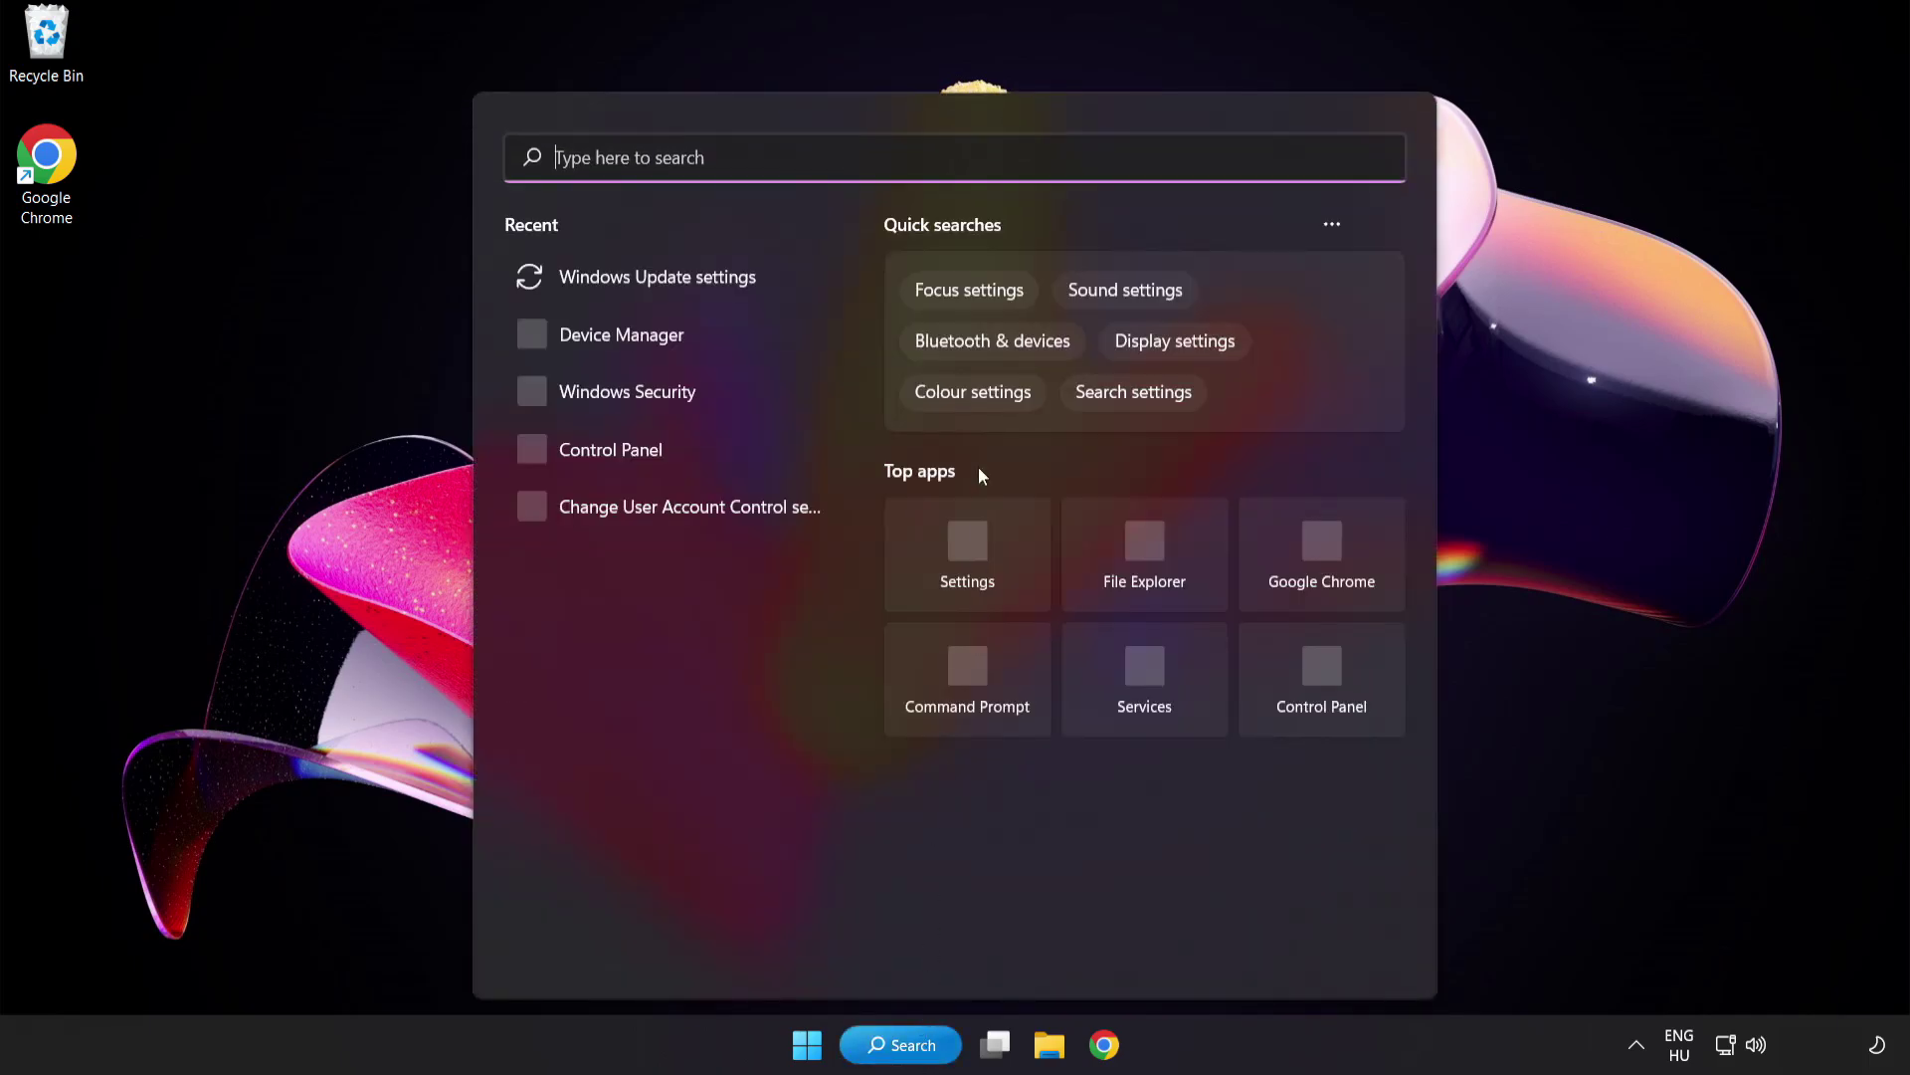
text(secu)
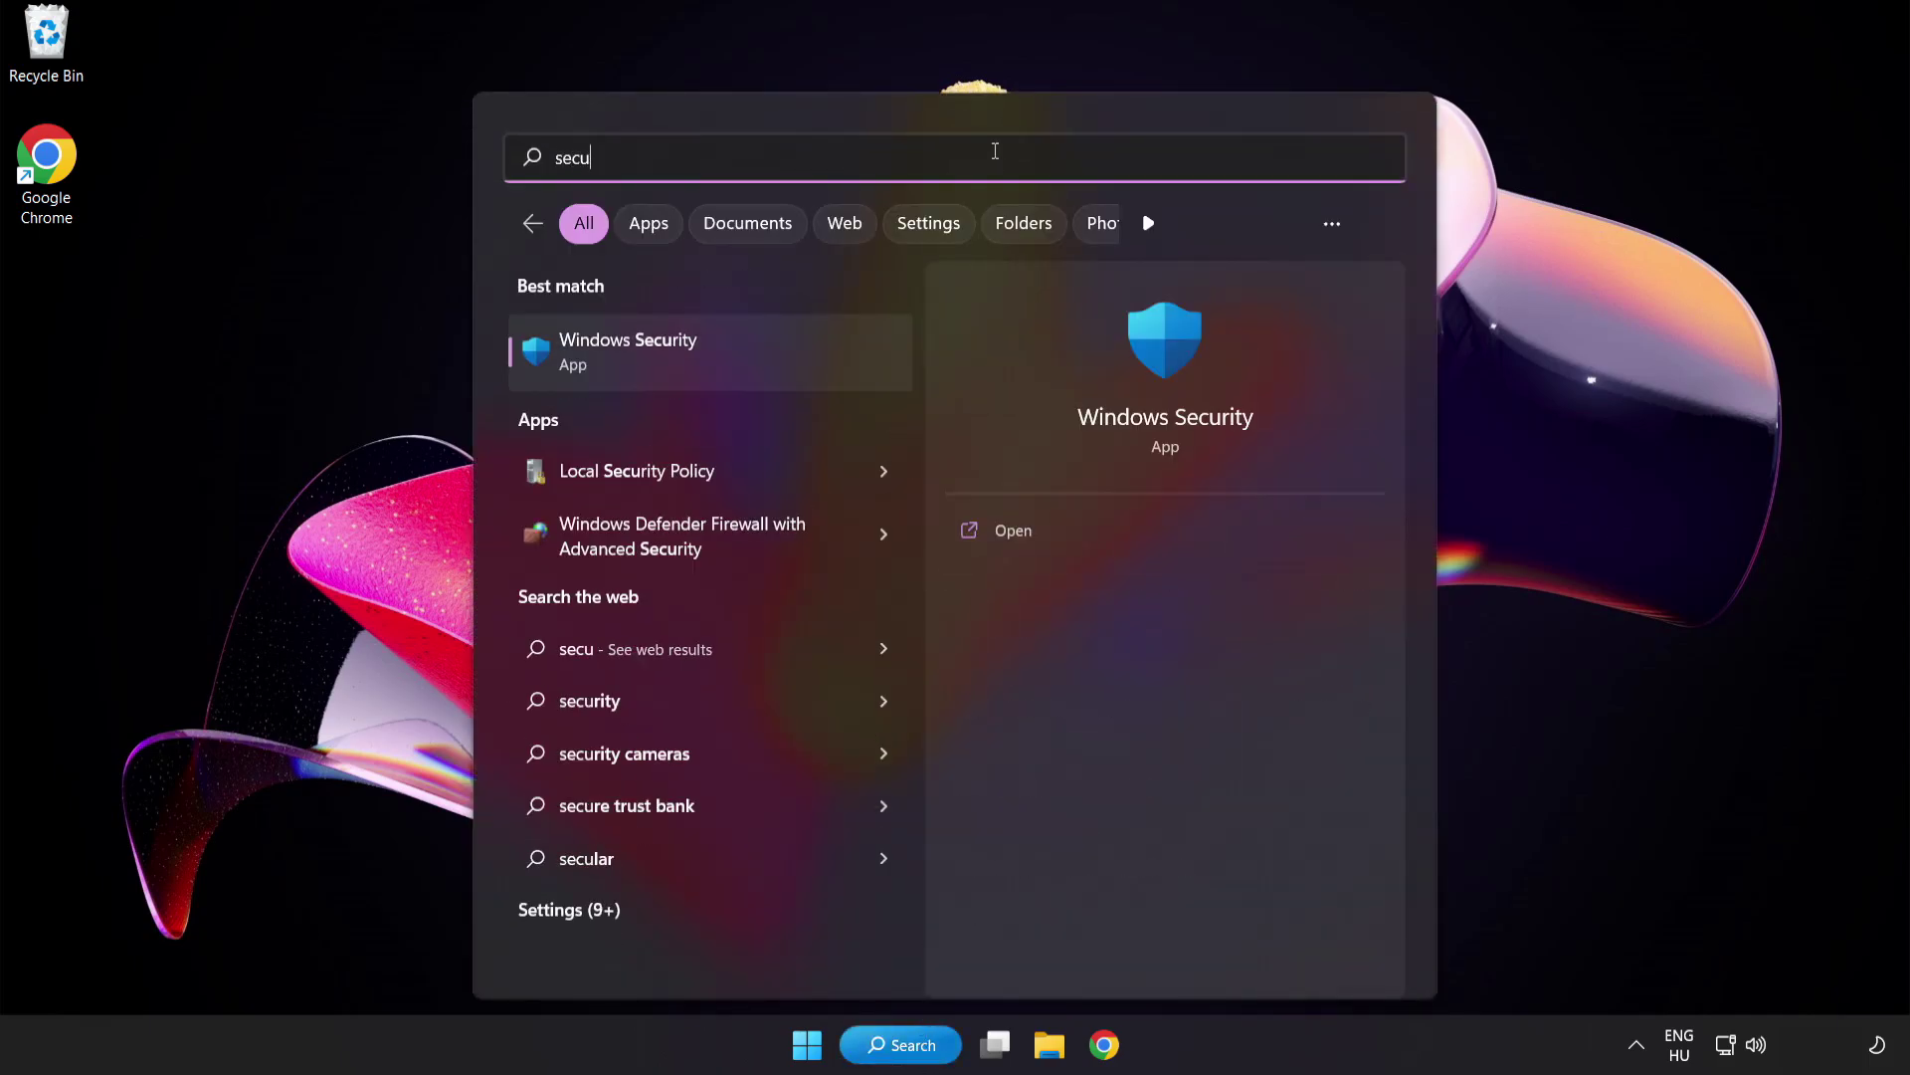
text(rity)
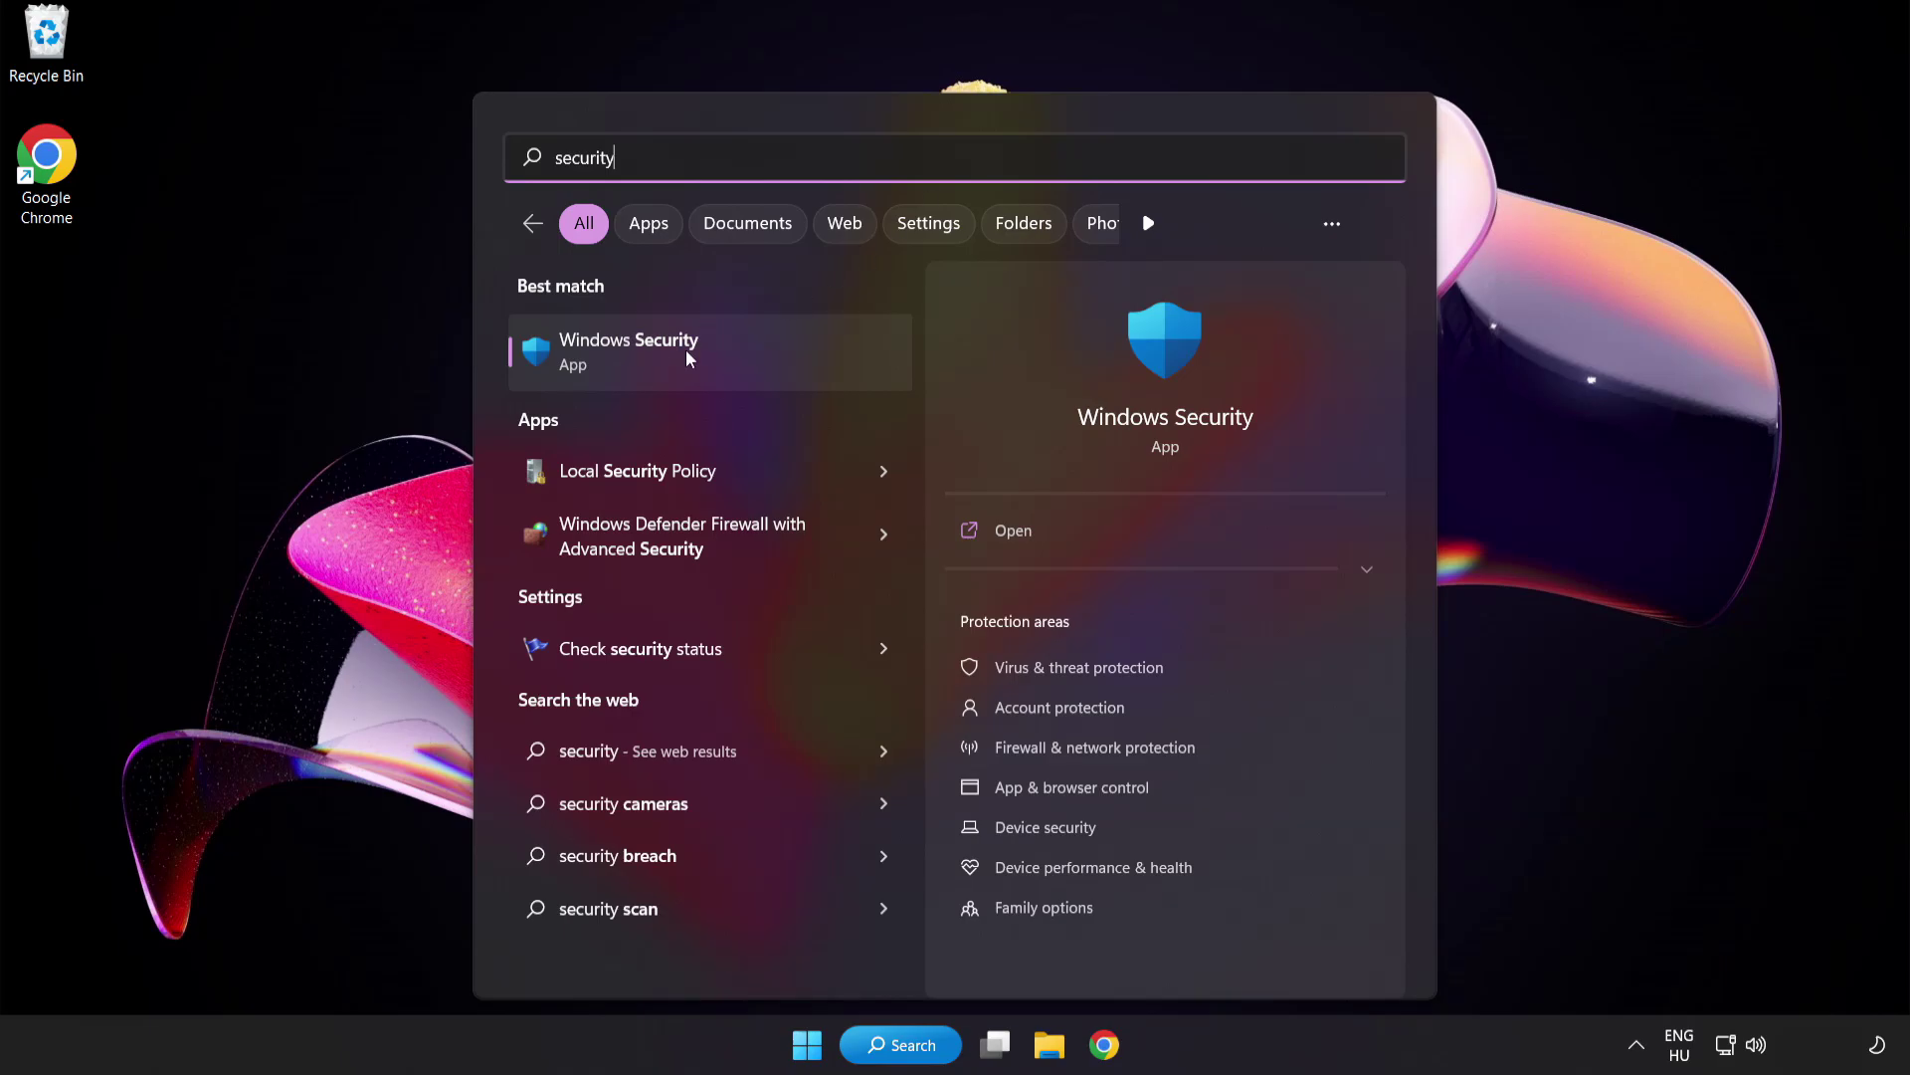
click(722, 355)
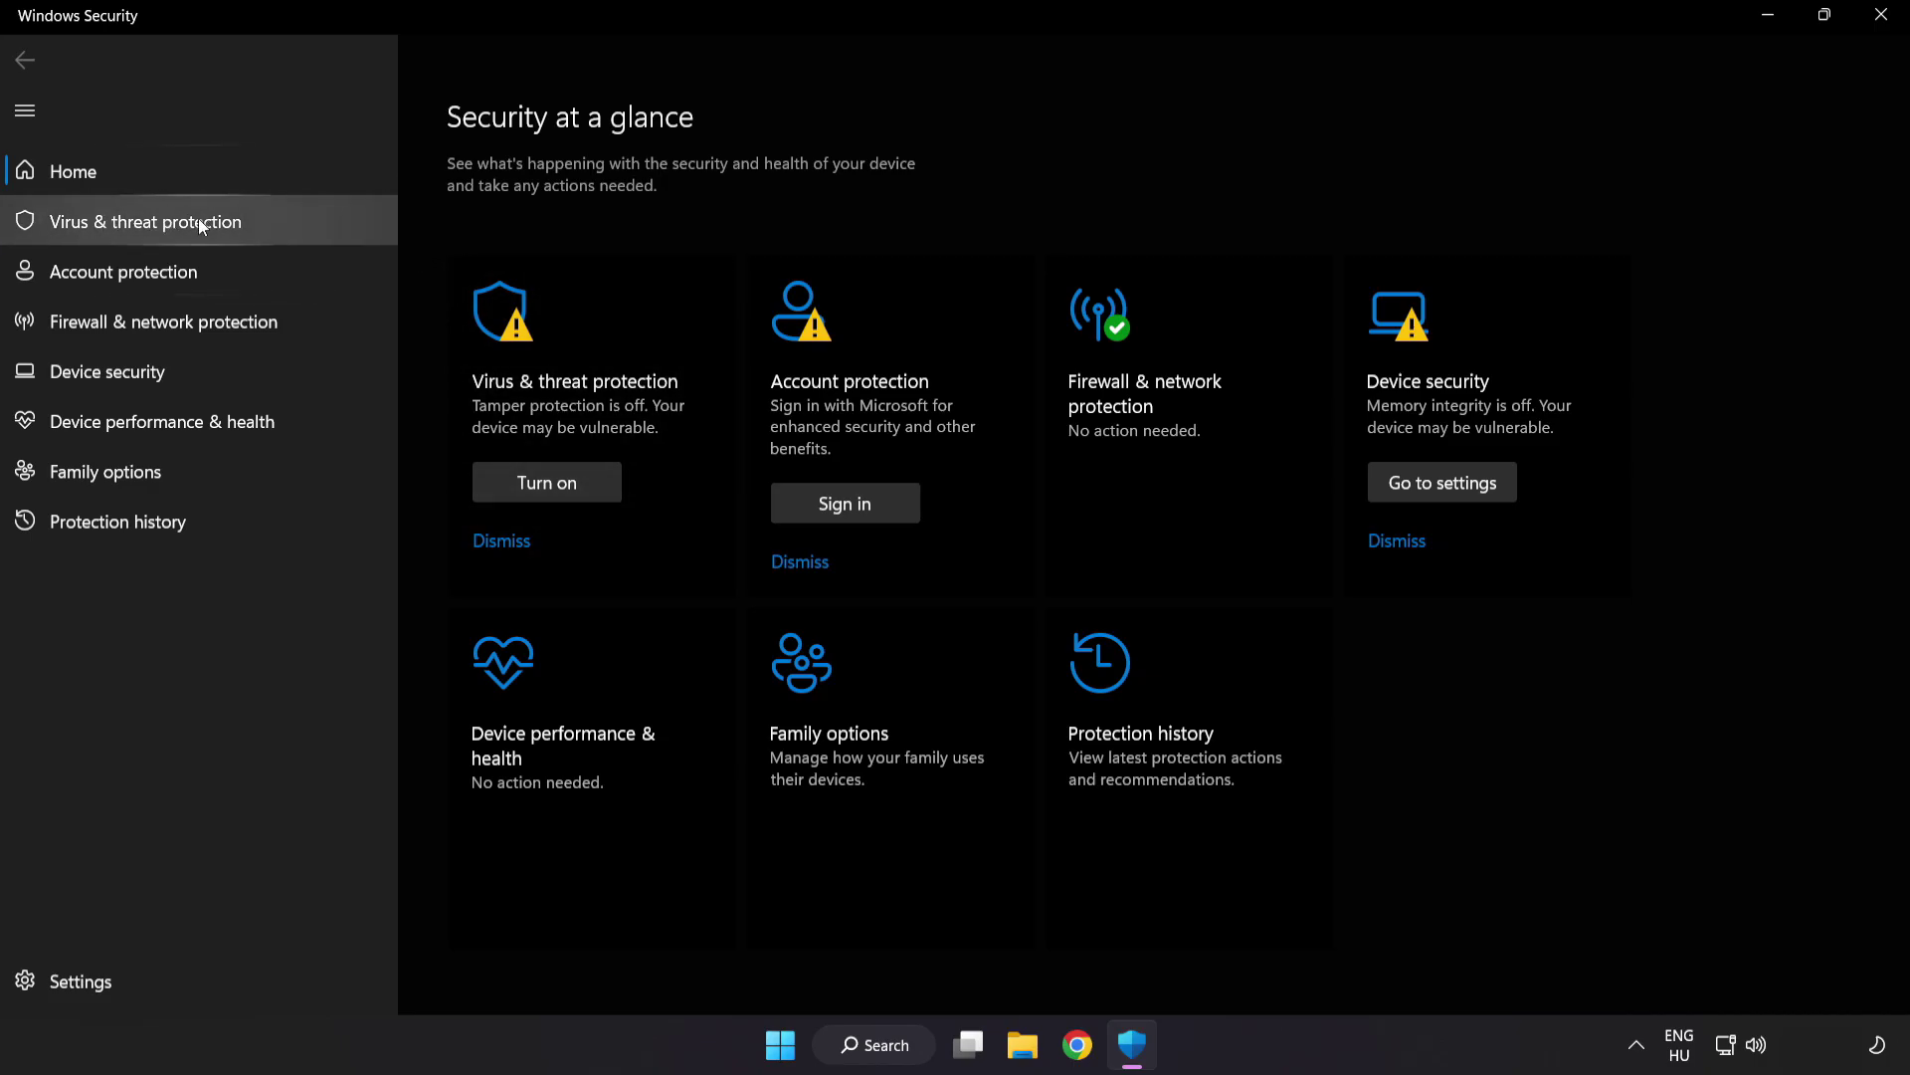
- Go to Virus & threat protection > Manage settings > Add or remove exclusions
click(290, 219)
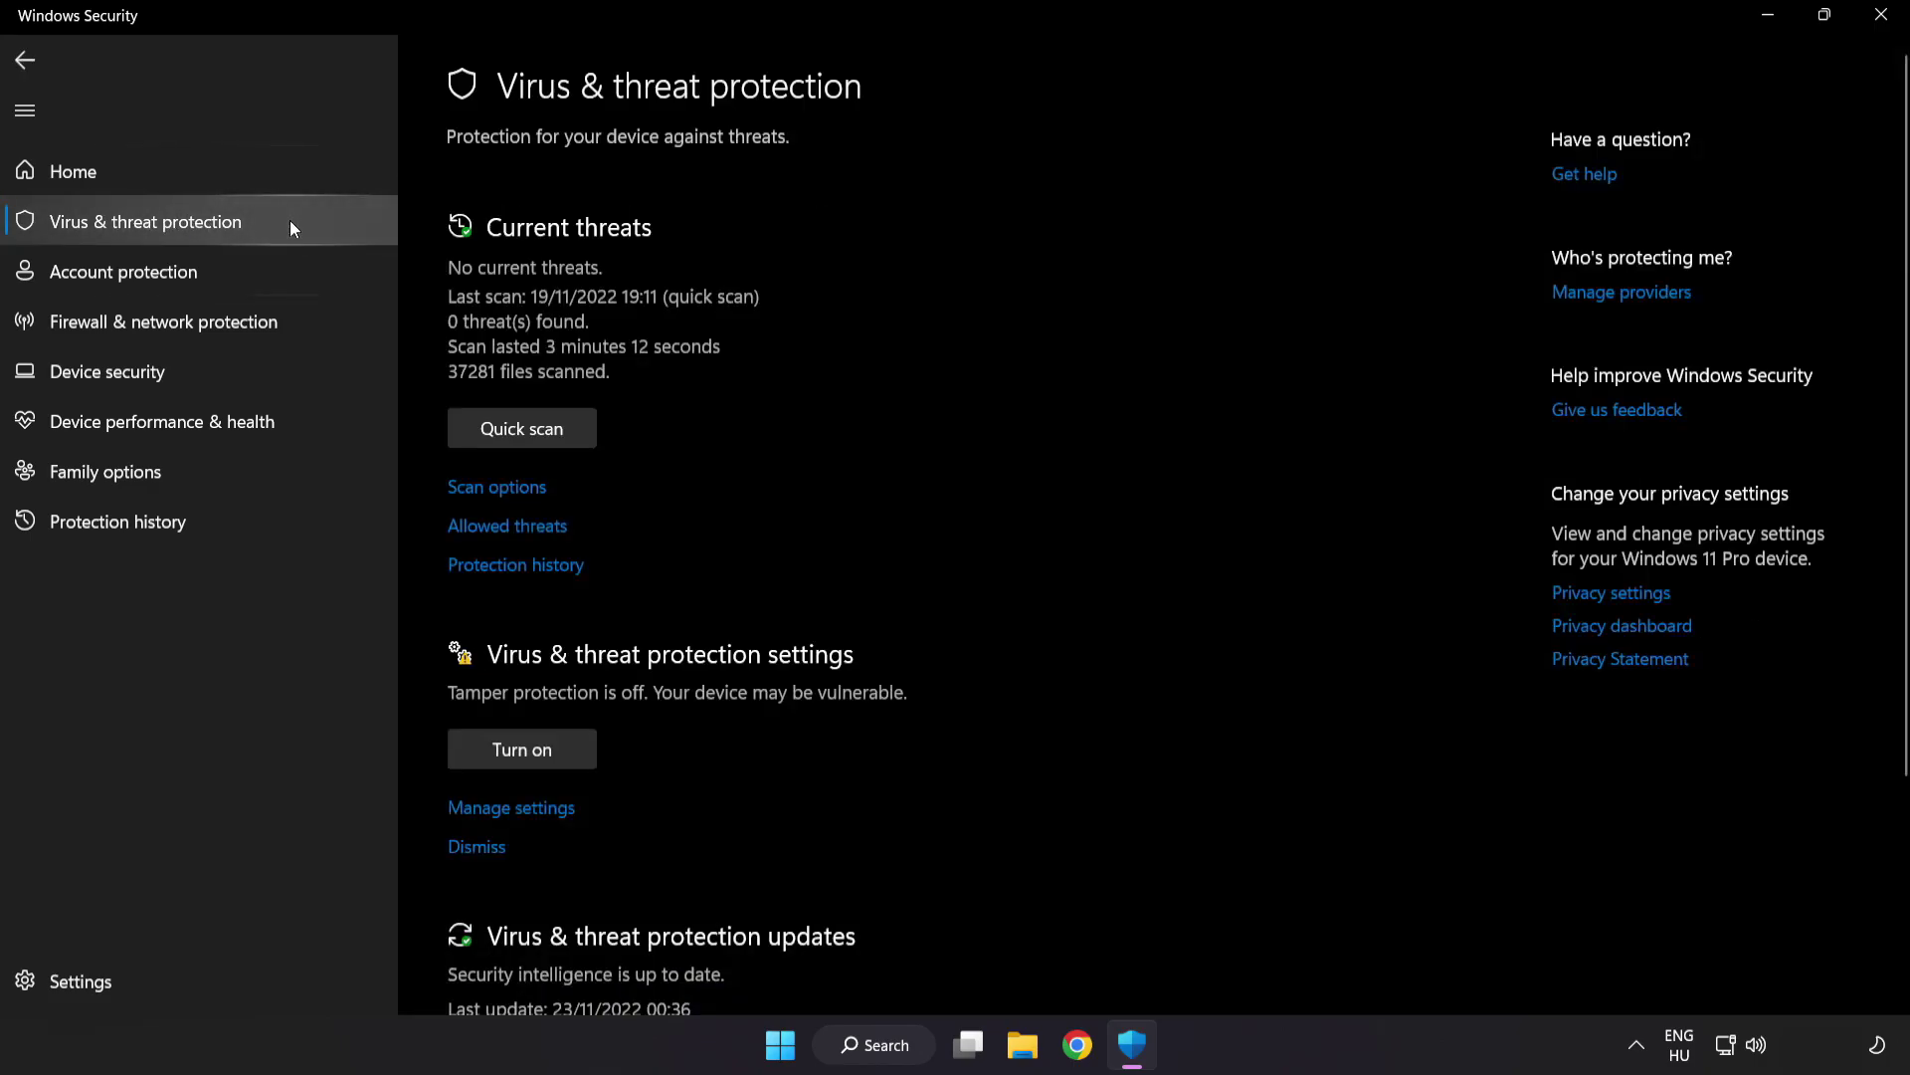
scroll(1207, 285, down, 3)
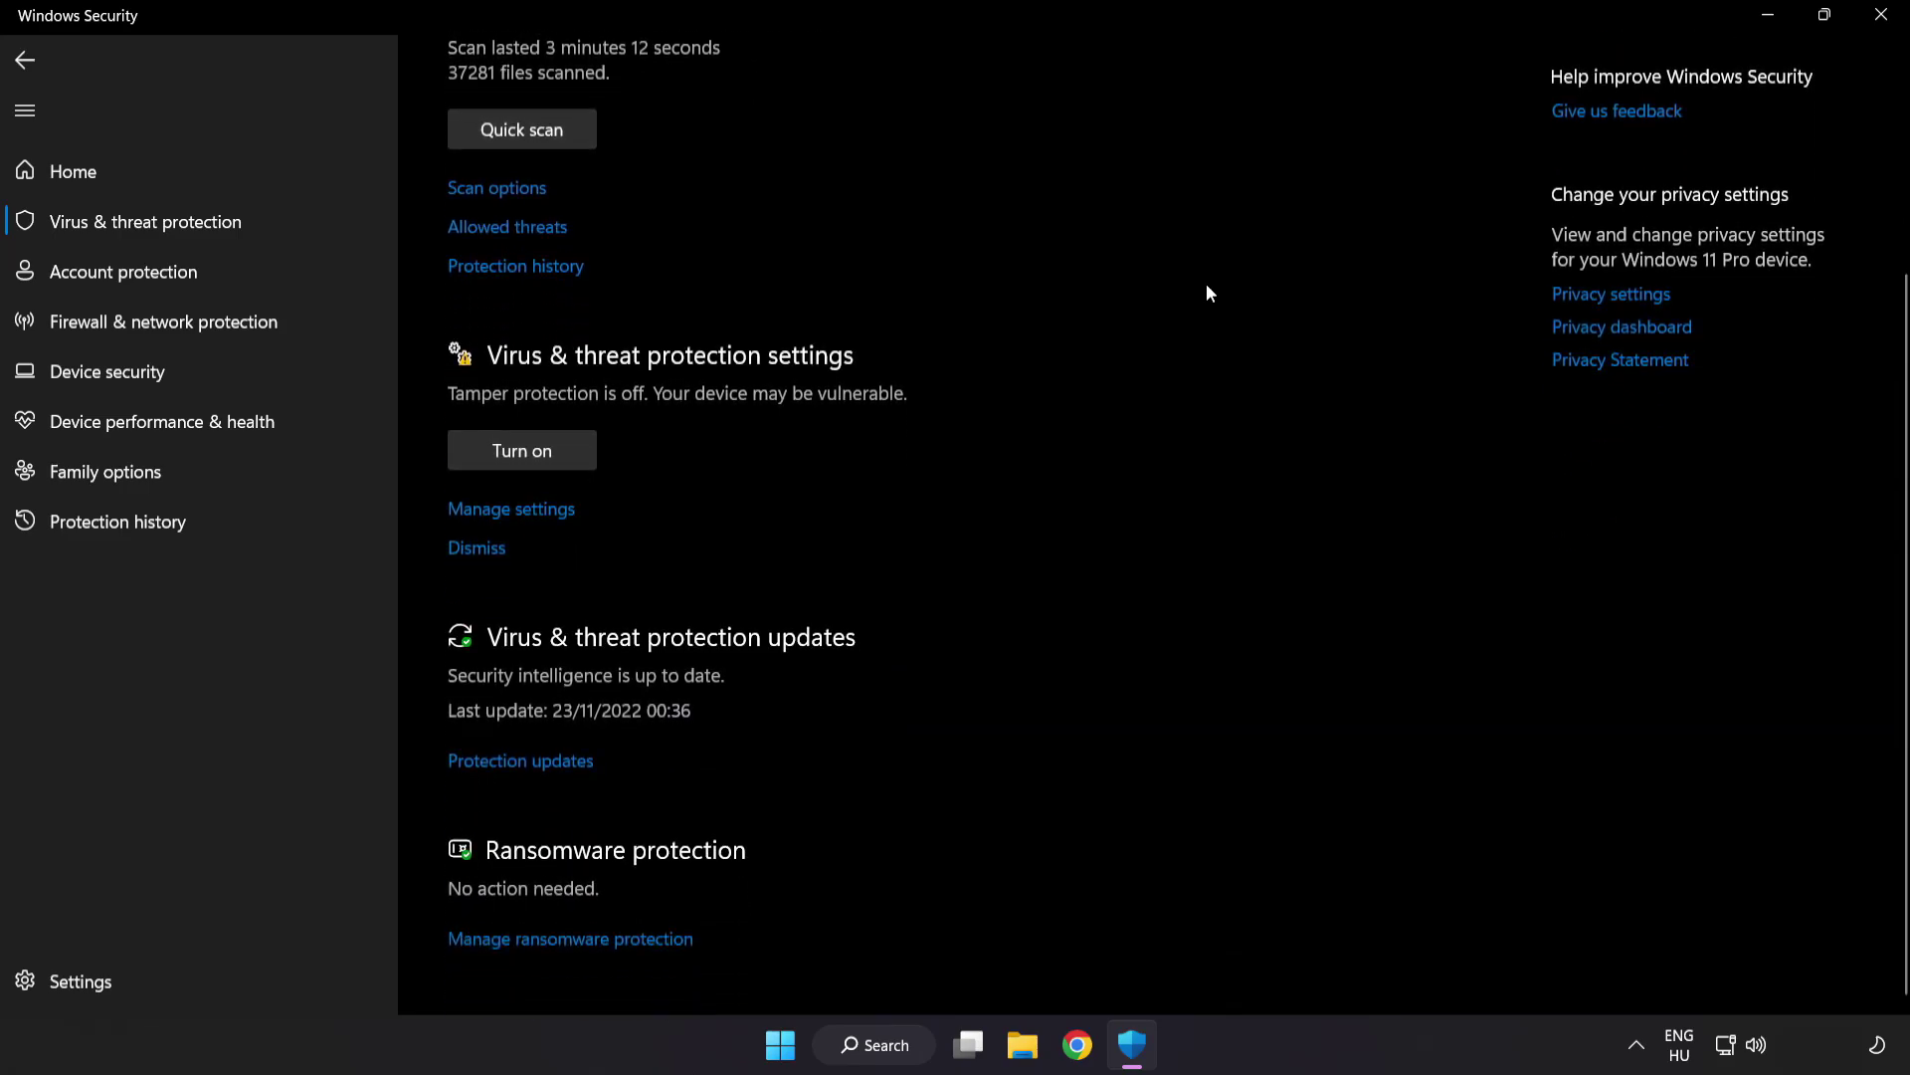
click(523, 510)
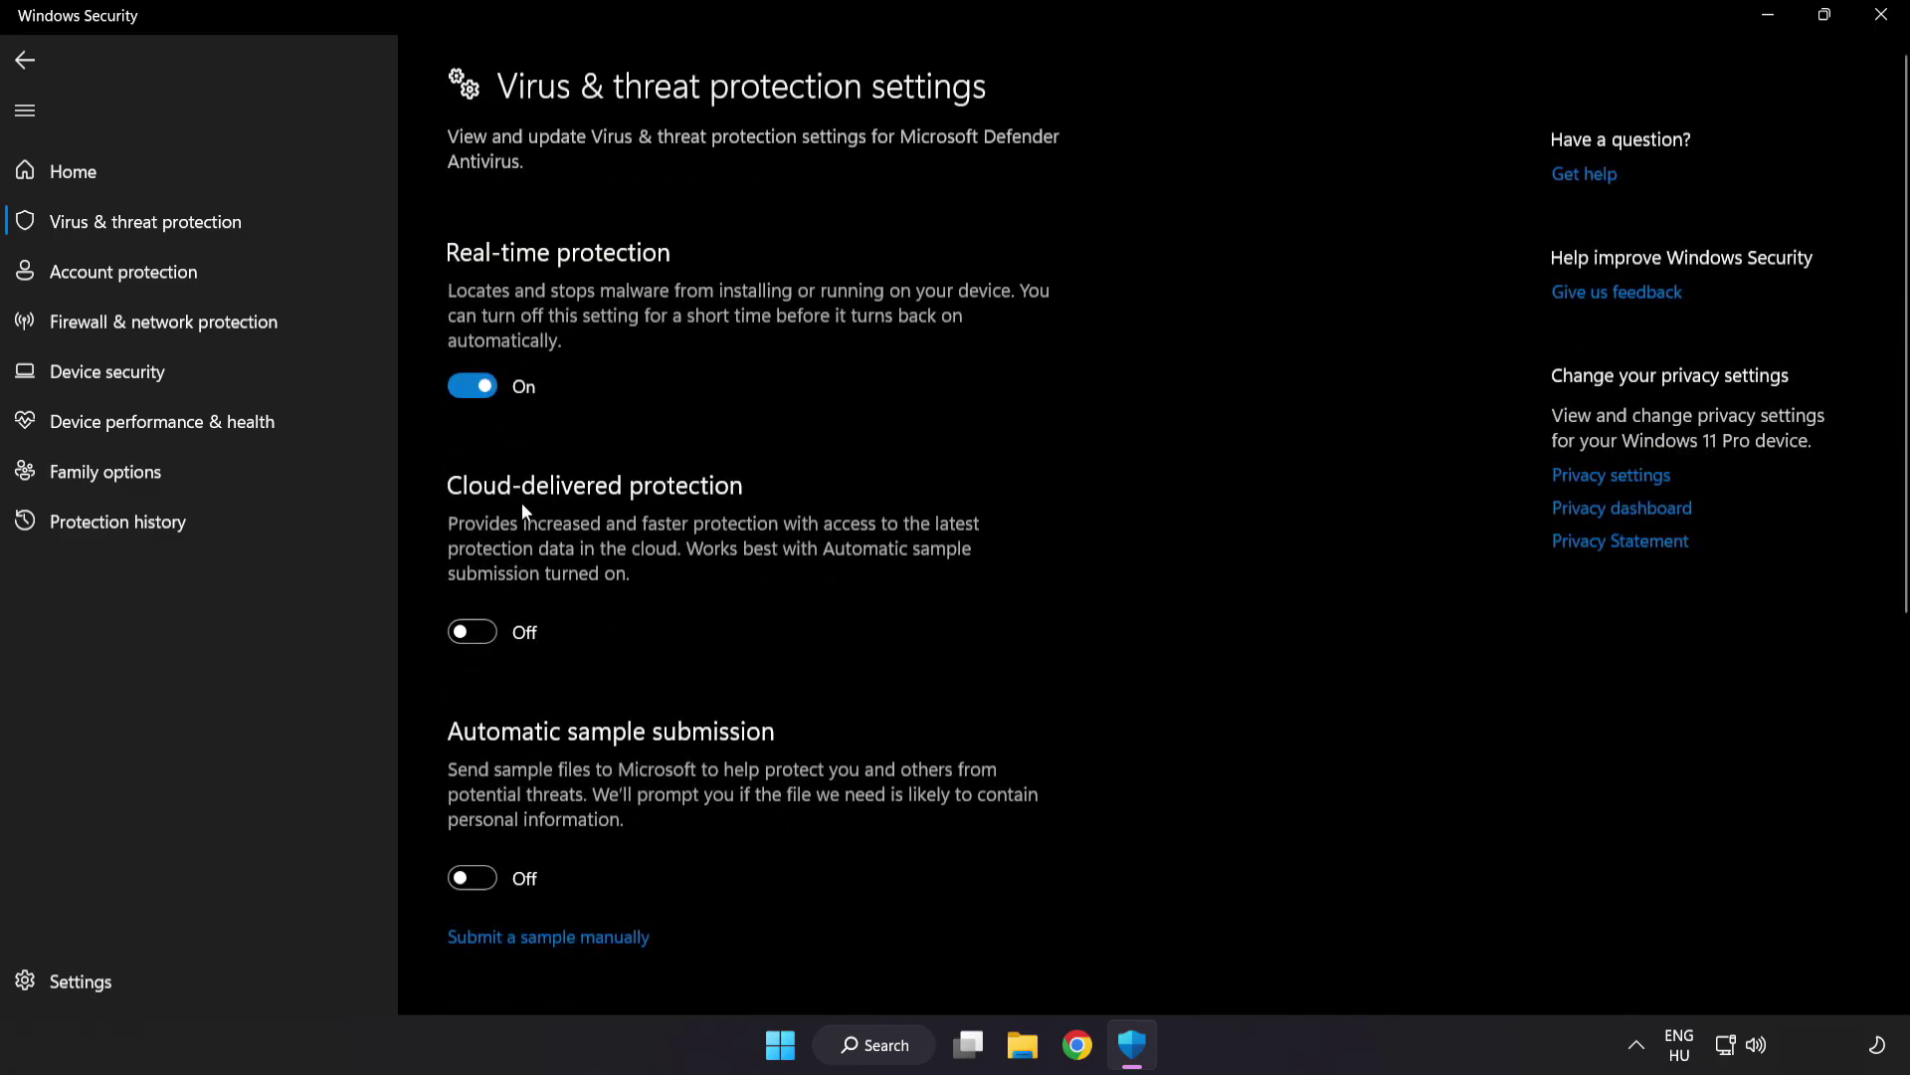
scroll(1111, 517, down, 3)
scroll(1111, 518, down, 3)
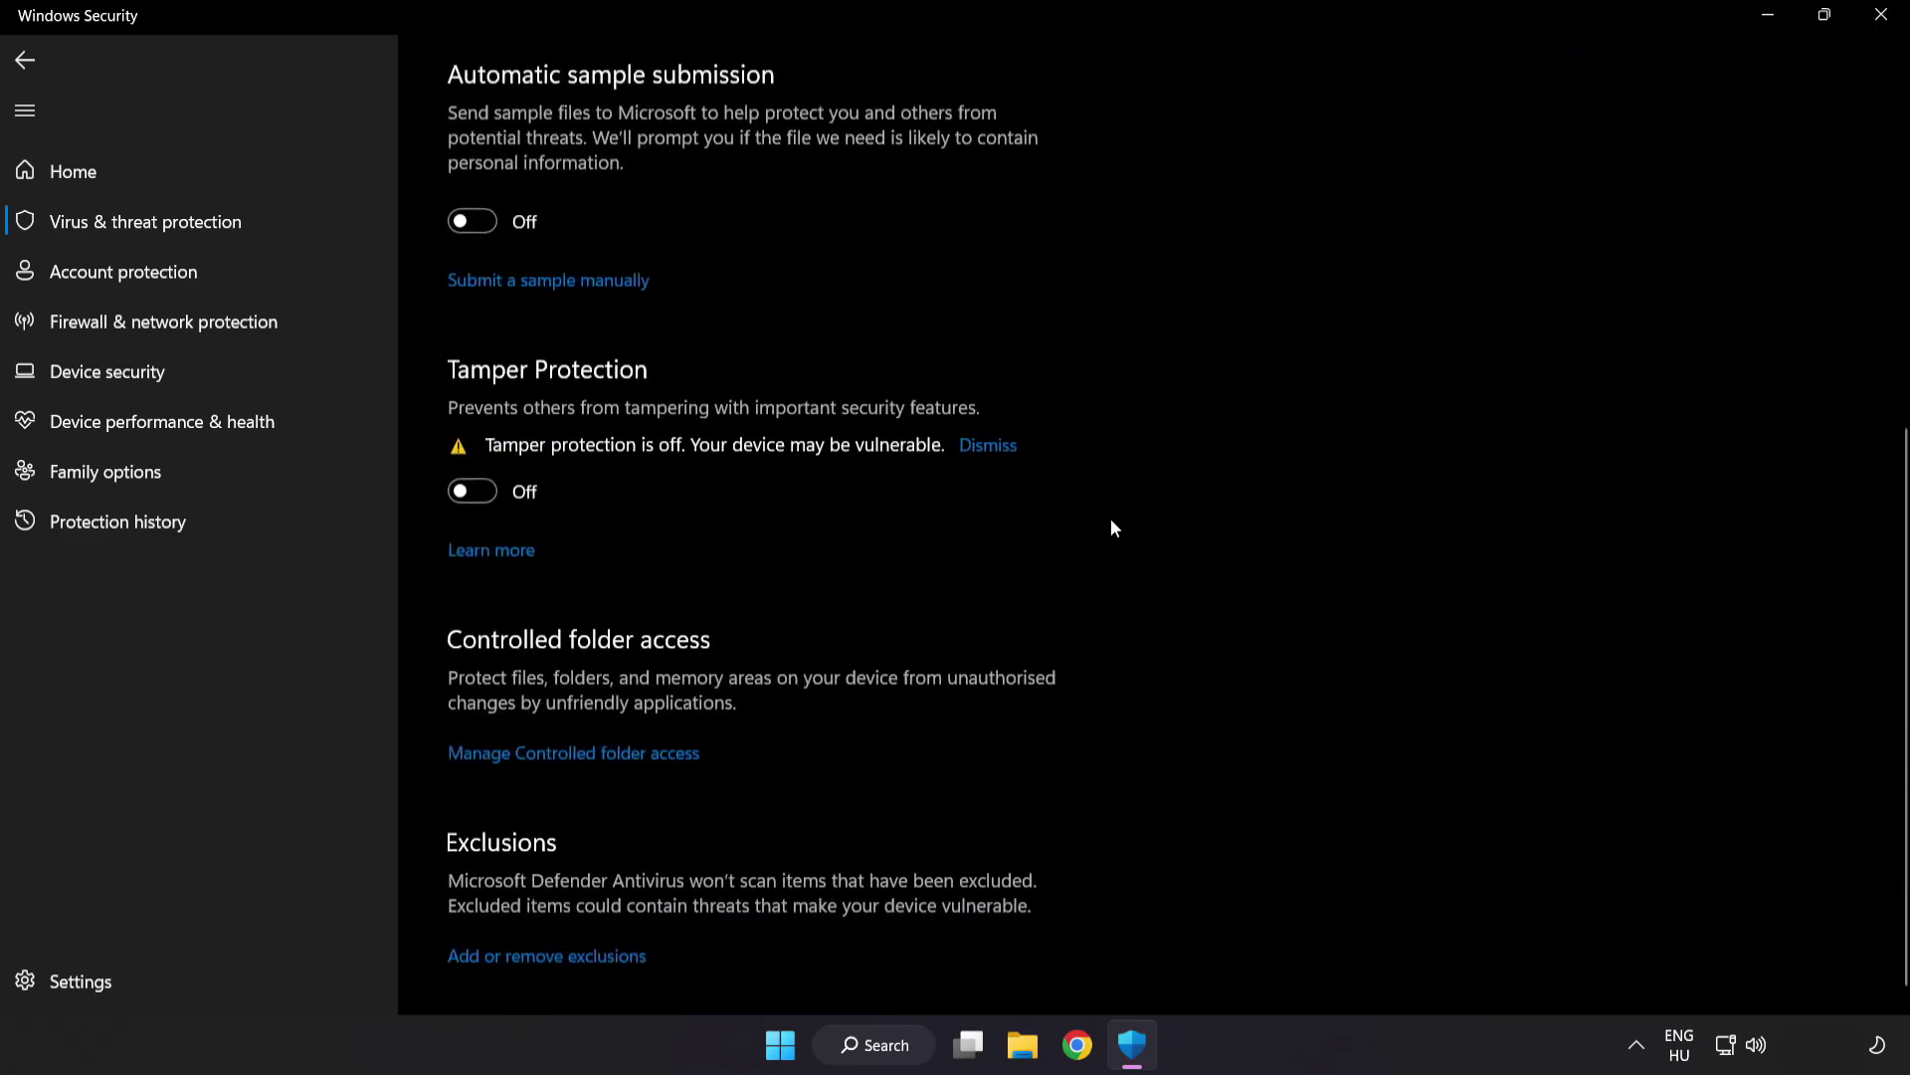
scroll(1110, 527, down, 1)
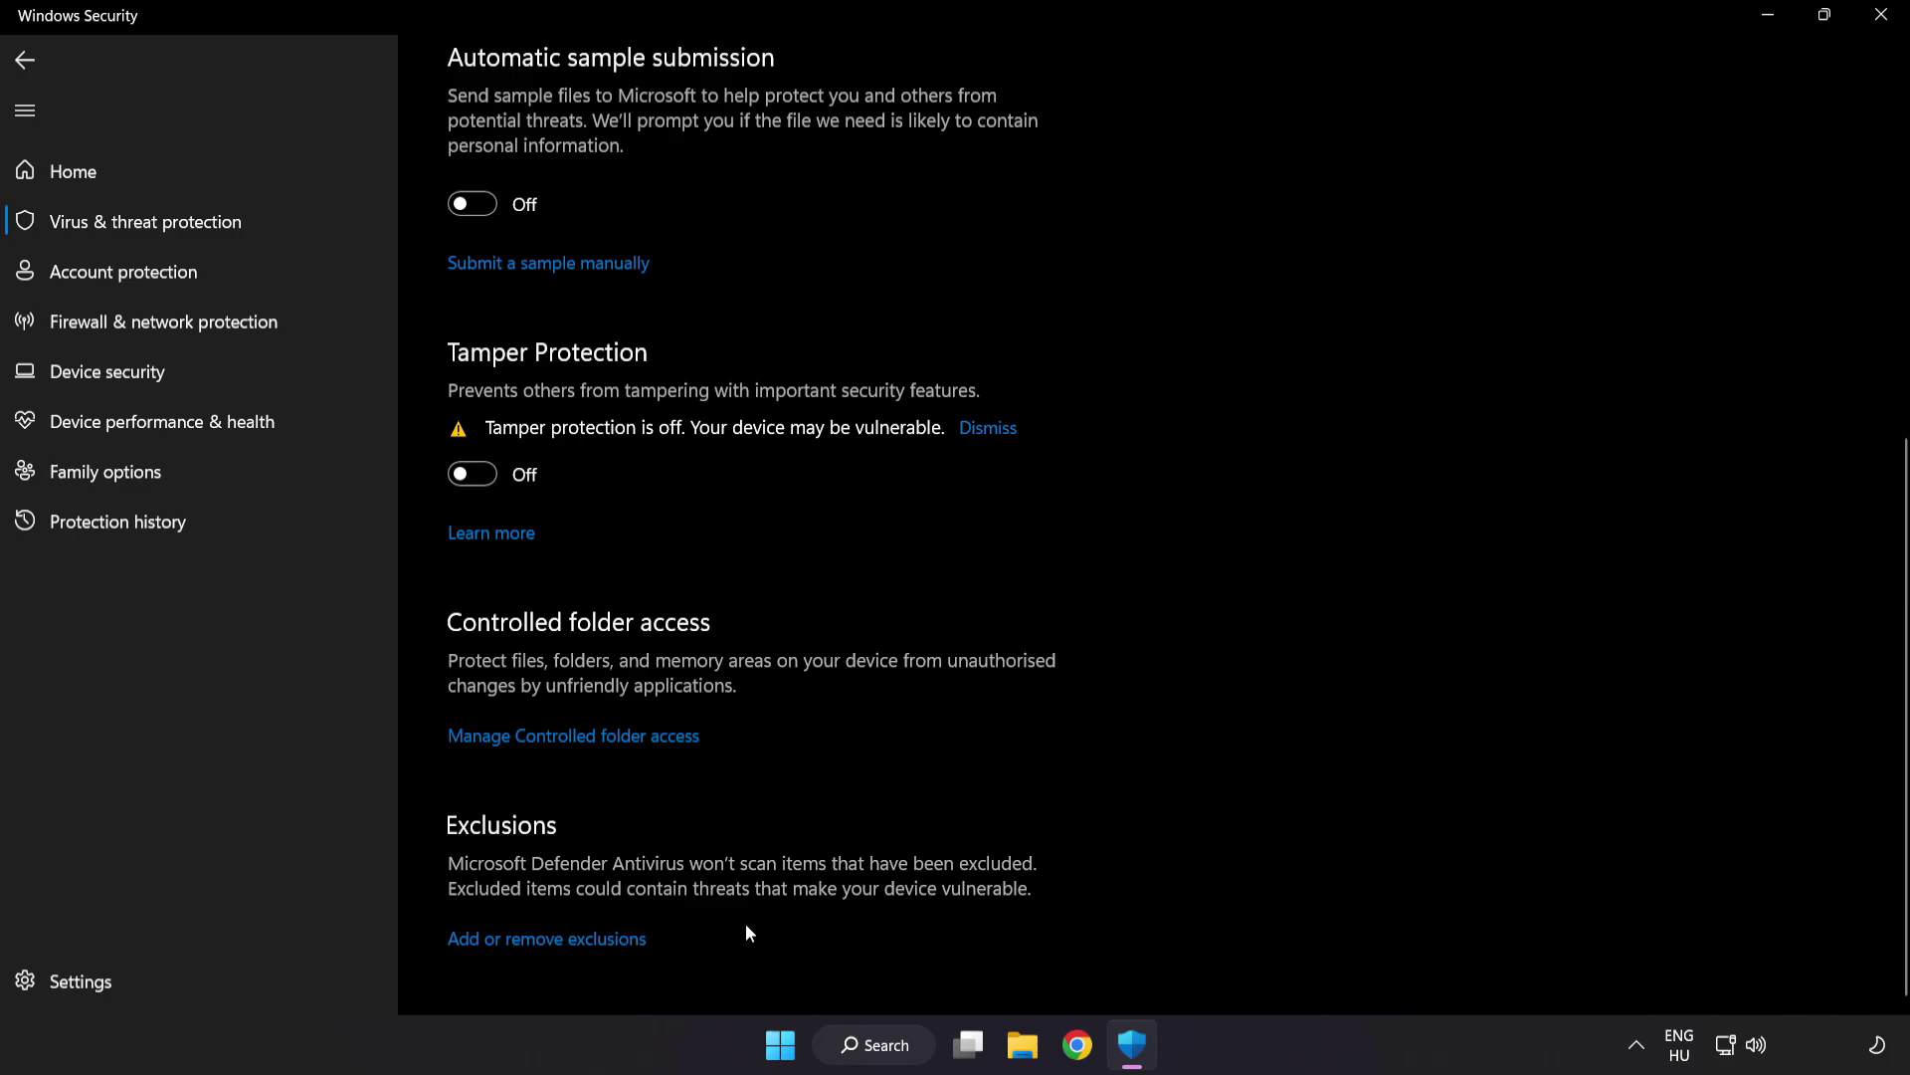
click(559, 941)
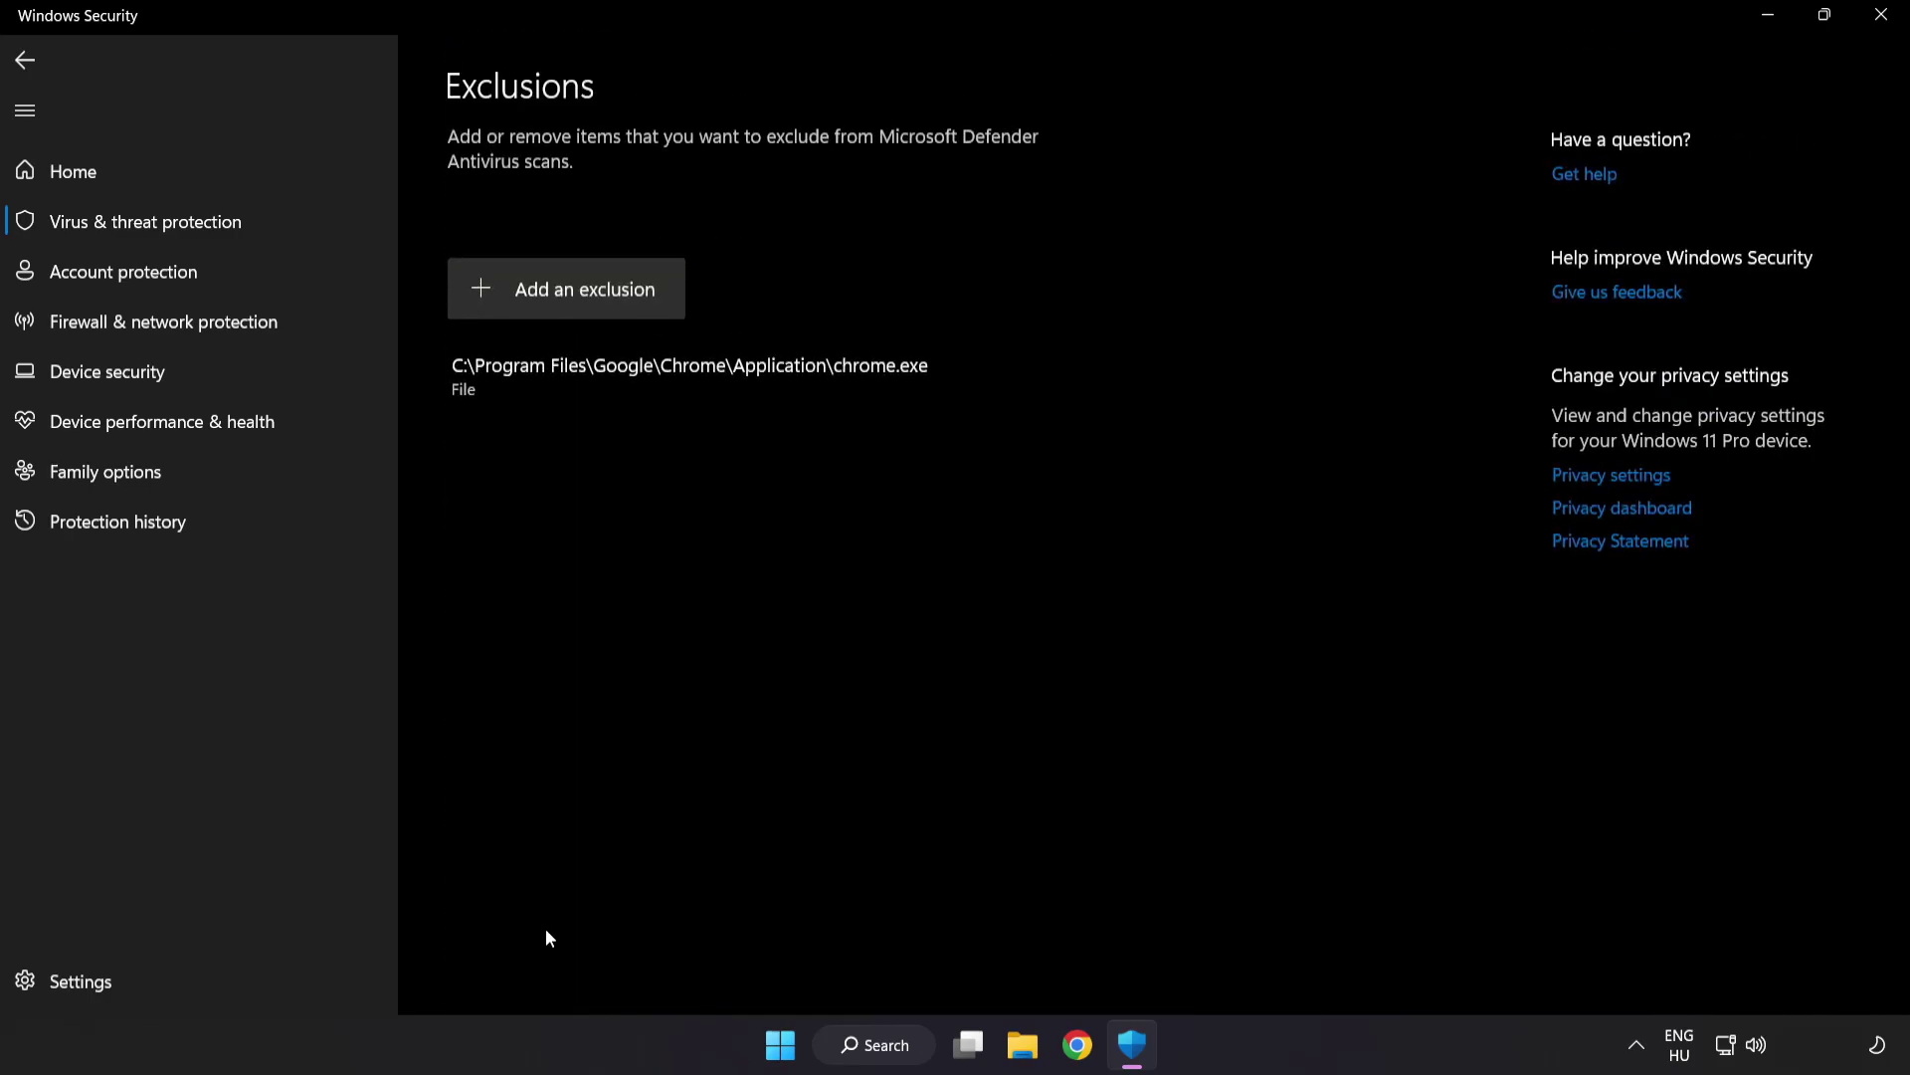
- Start a File exclusion and move up the folder tree to This PC
click(569, 301)
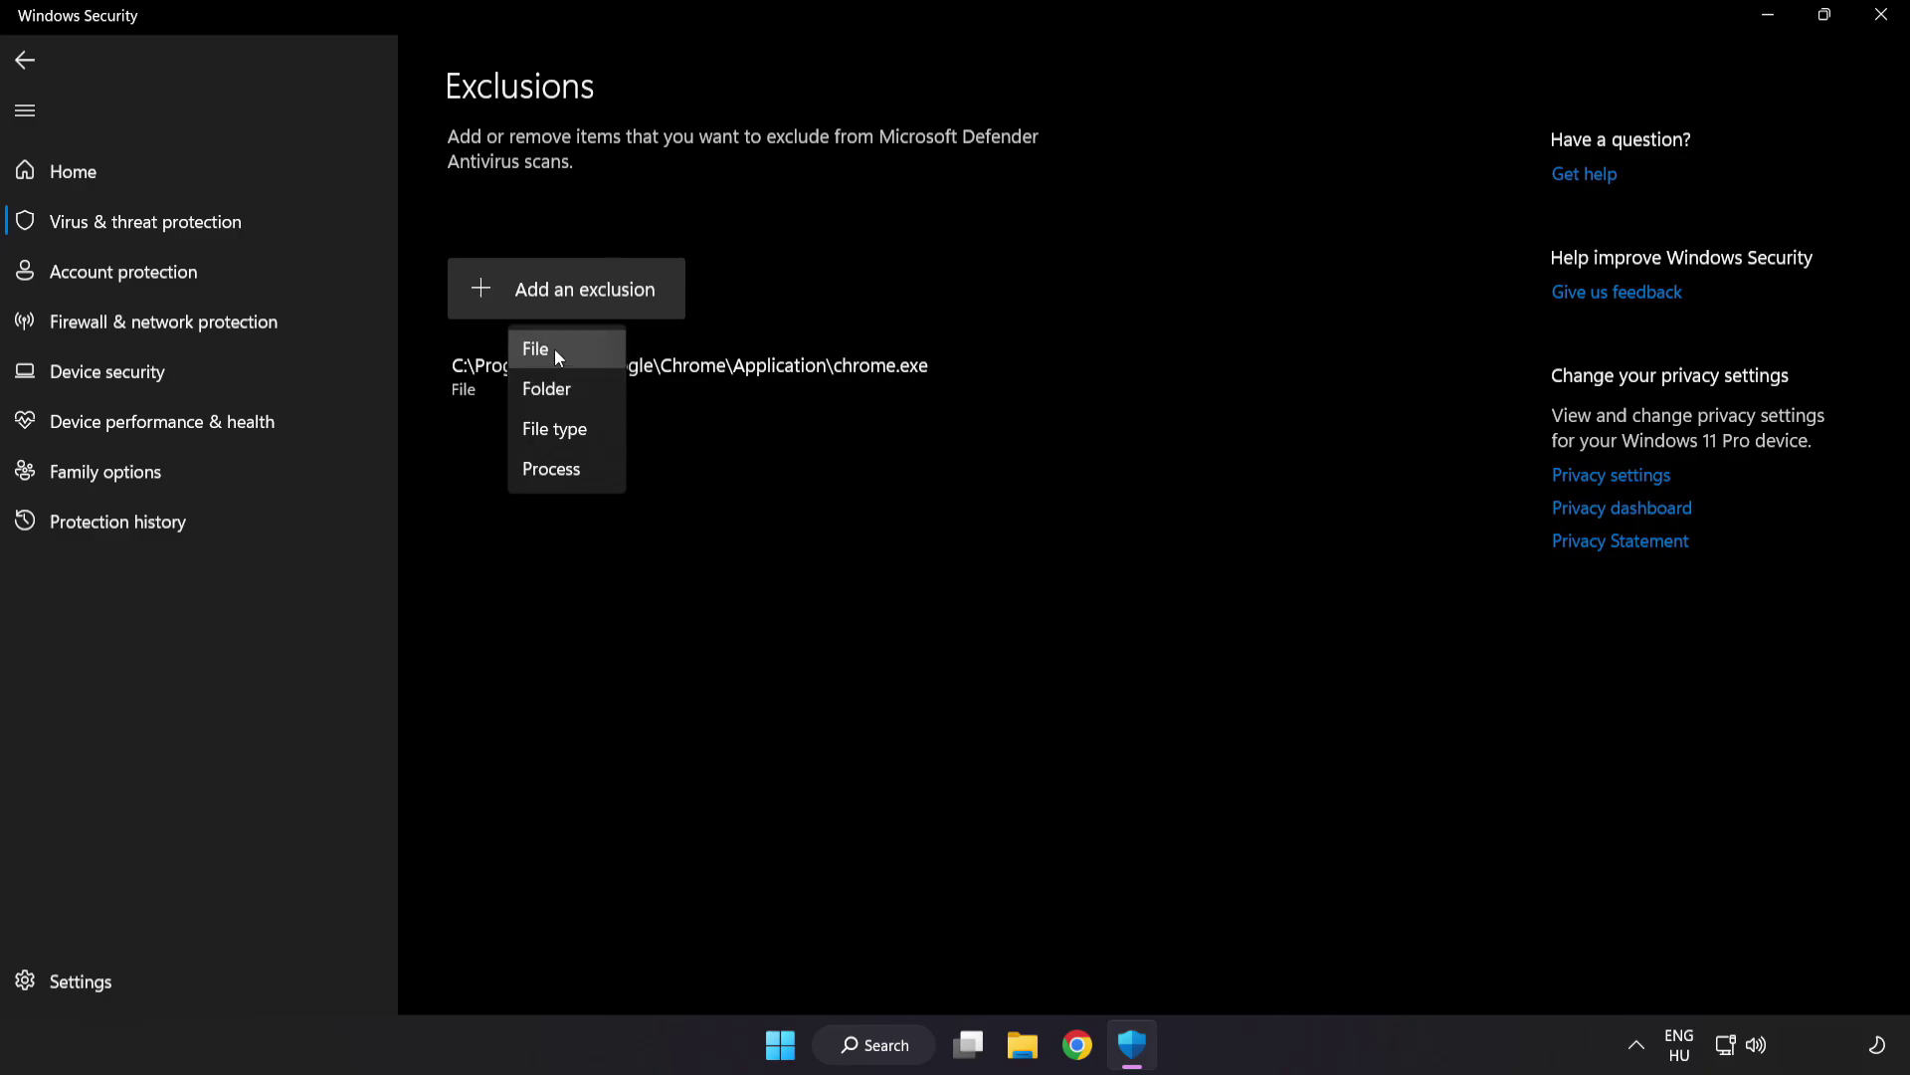
click(554, 348)
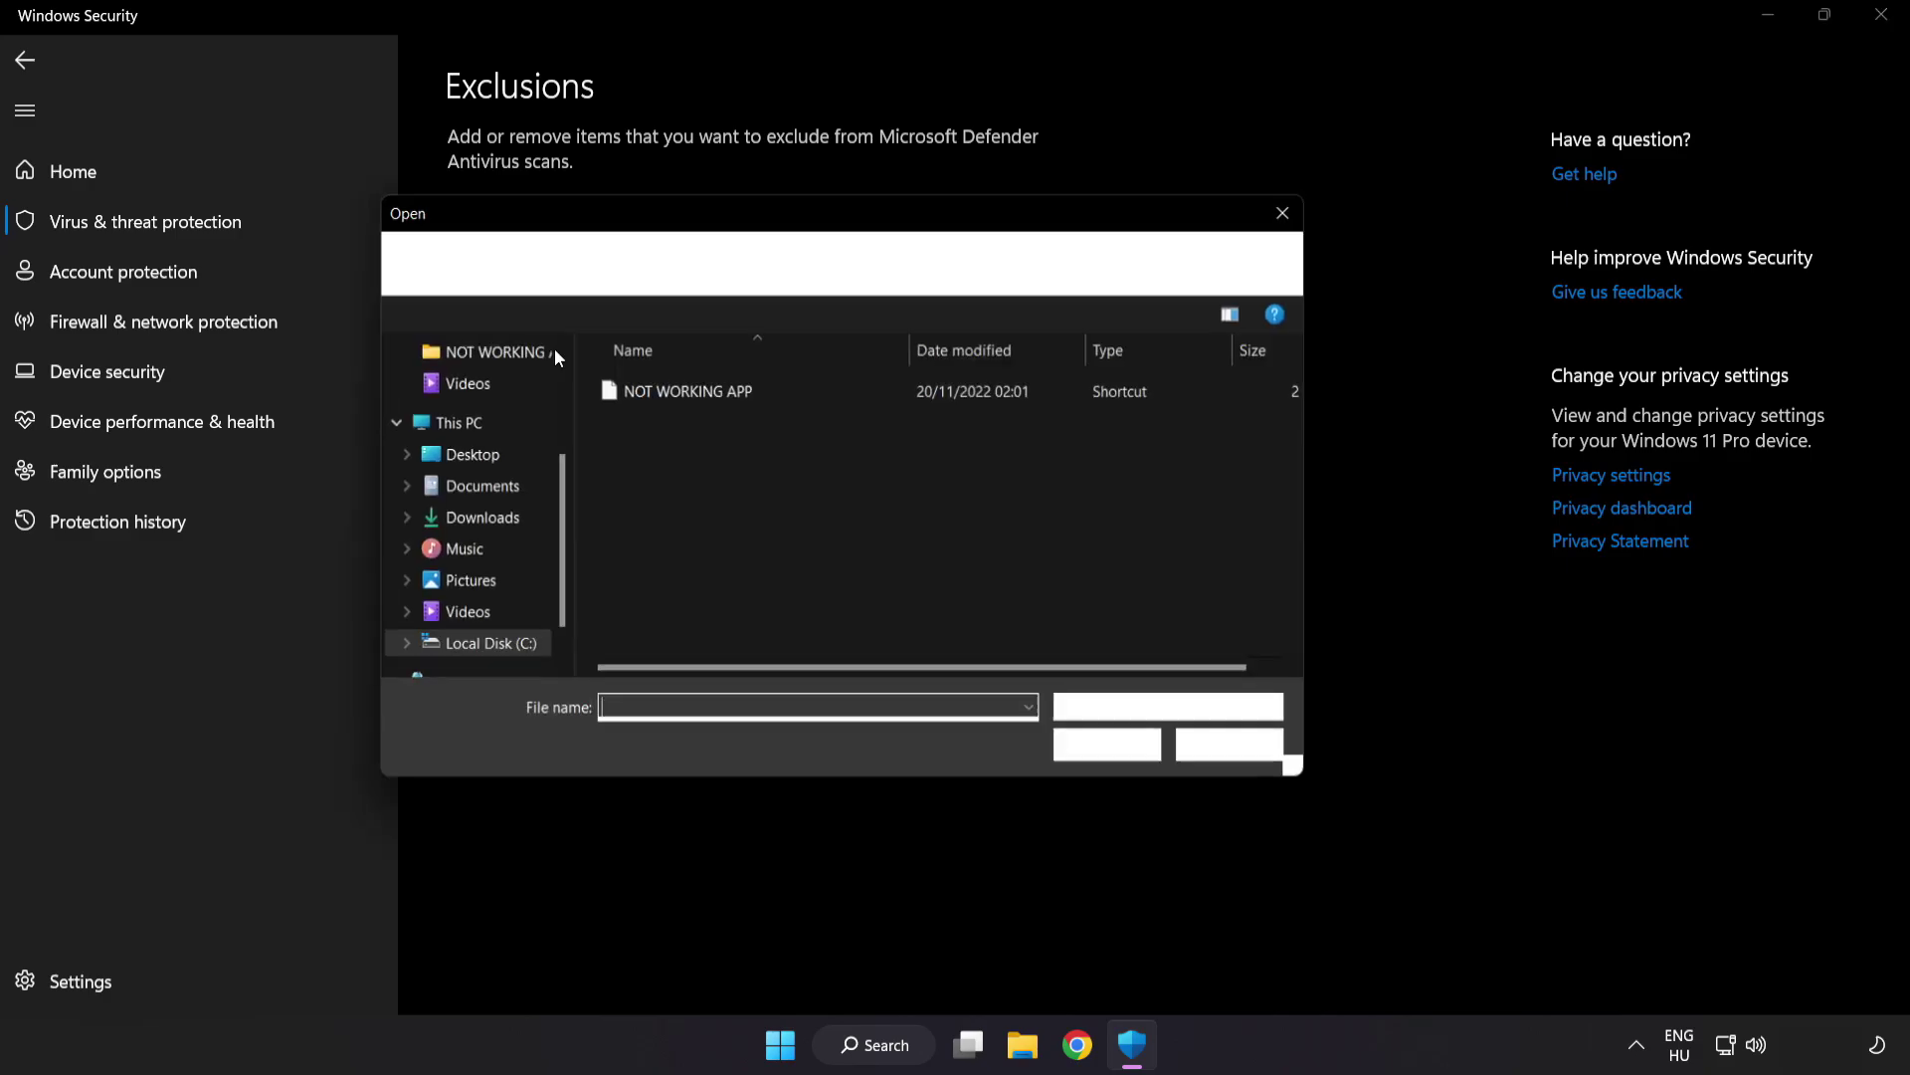
click(611, 267)
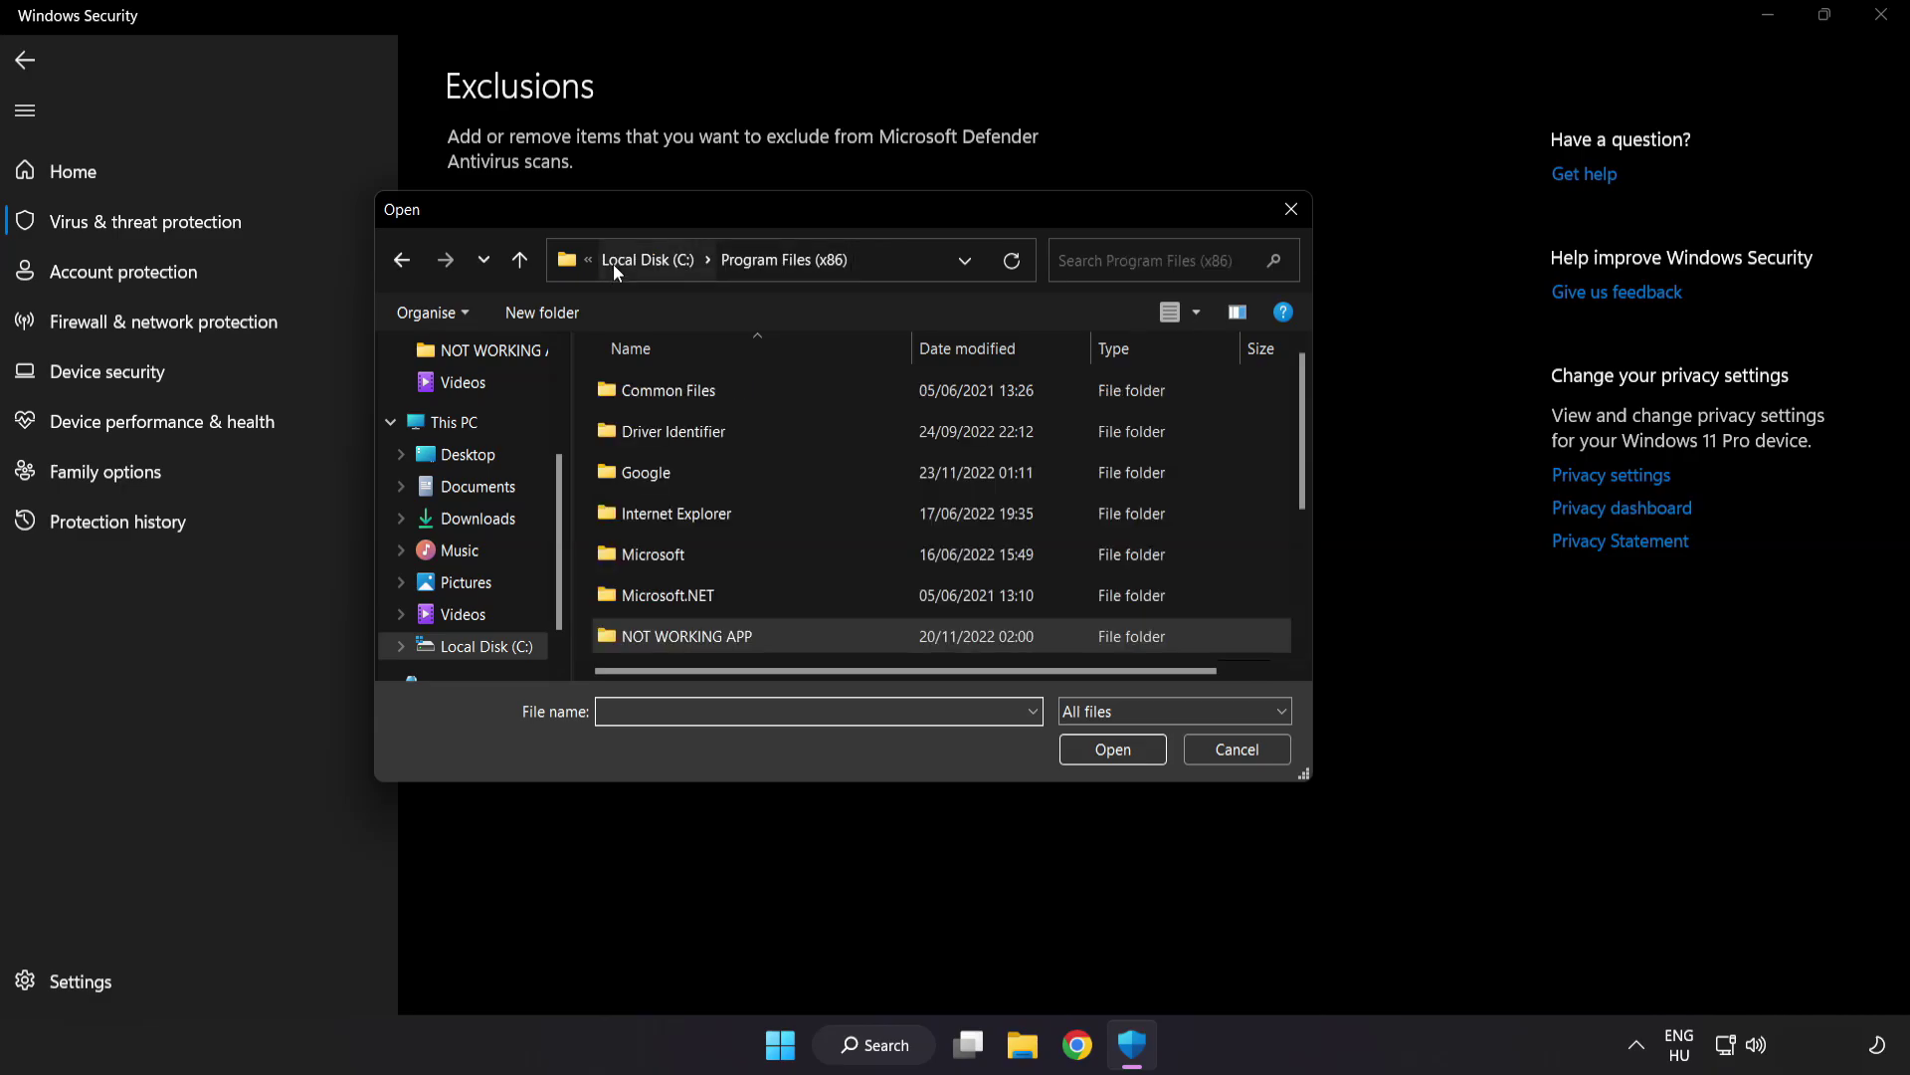
click(626, 259)
click(625, 259)
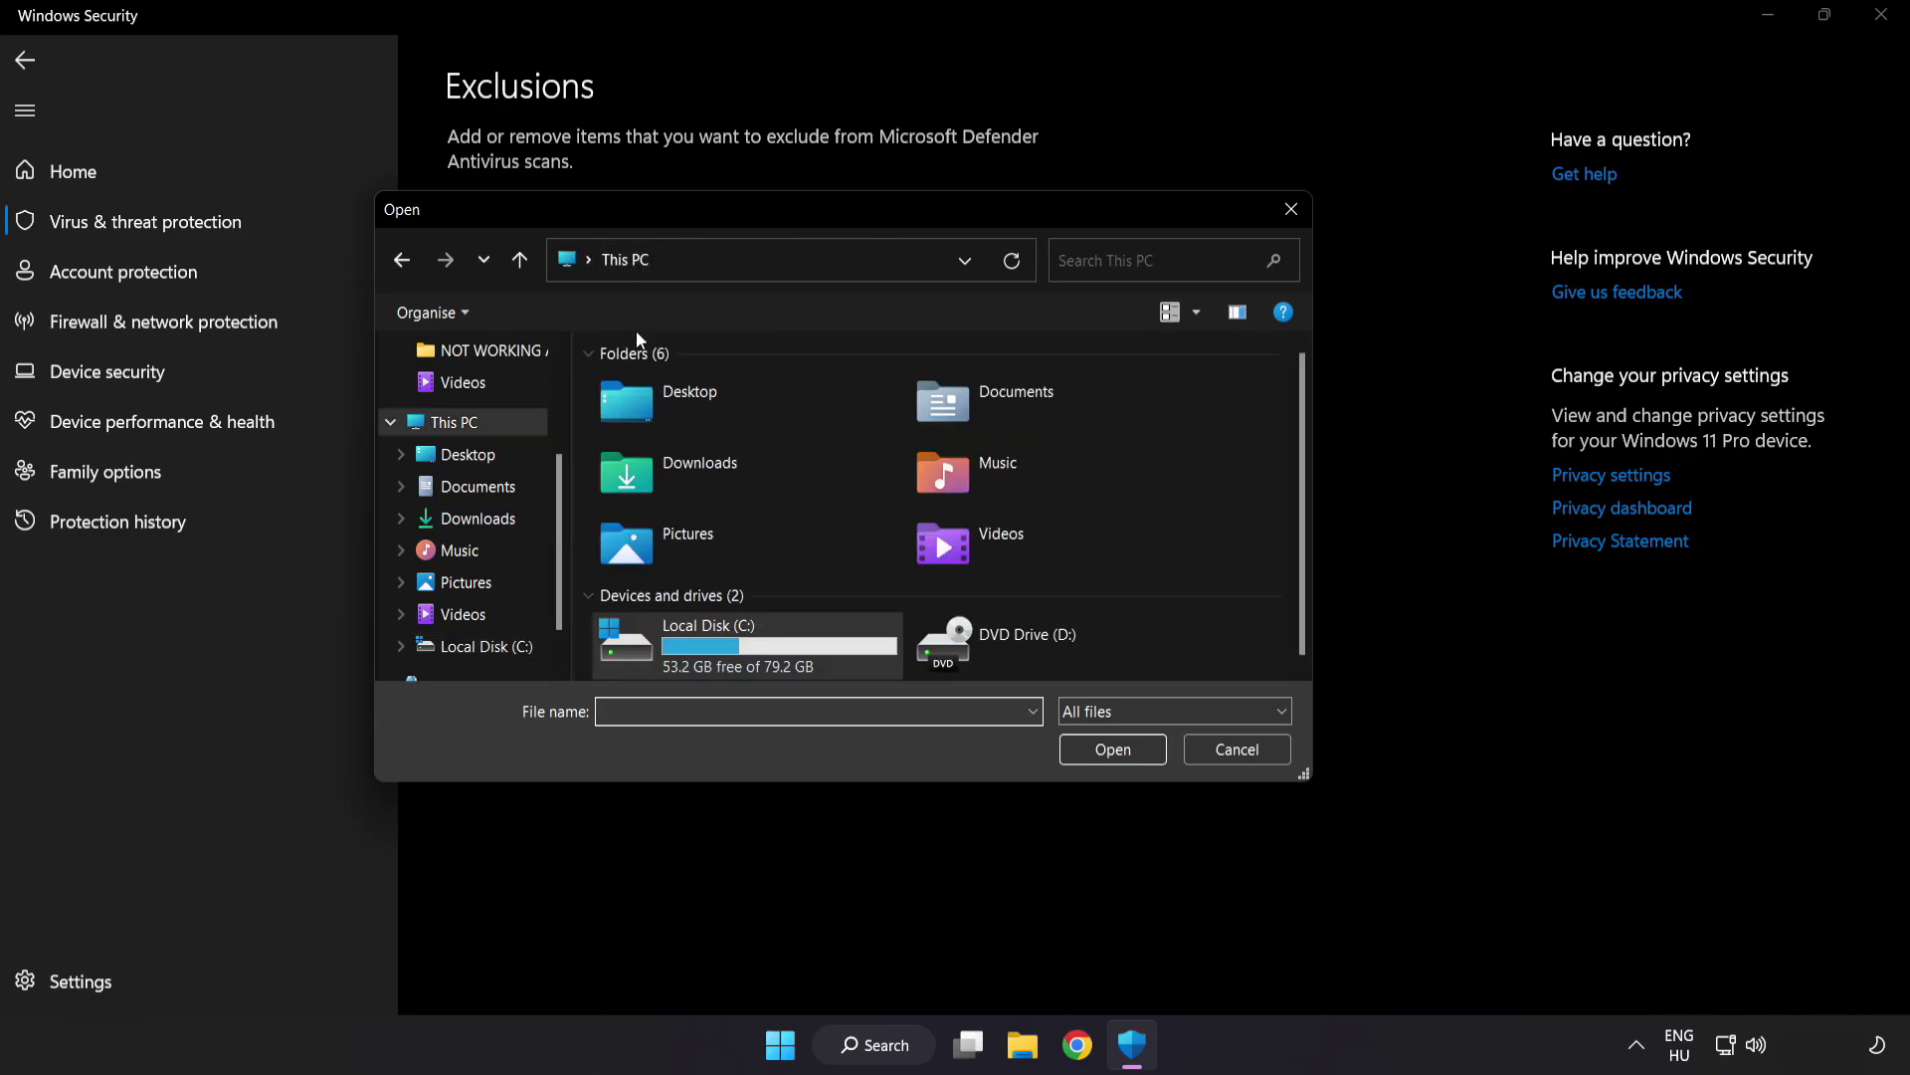
- Pick the NOT WORKING APP shortcut in C:\Program Files (x86)\NOT WORKING APP as the excluded file
double_click(713, 651)
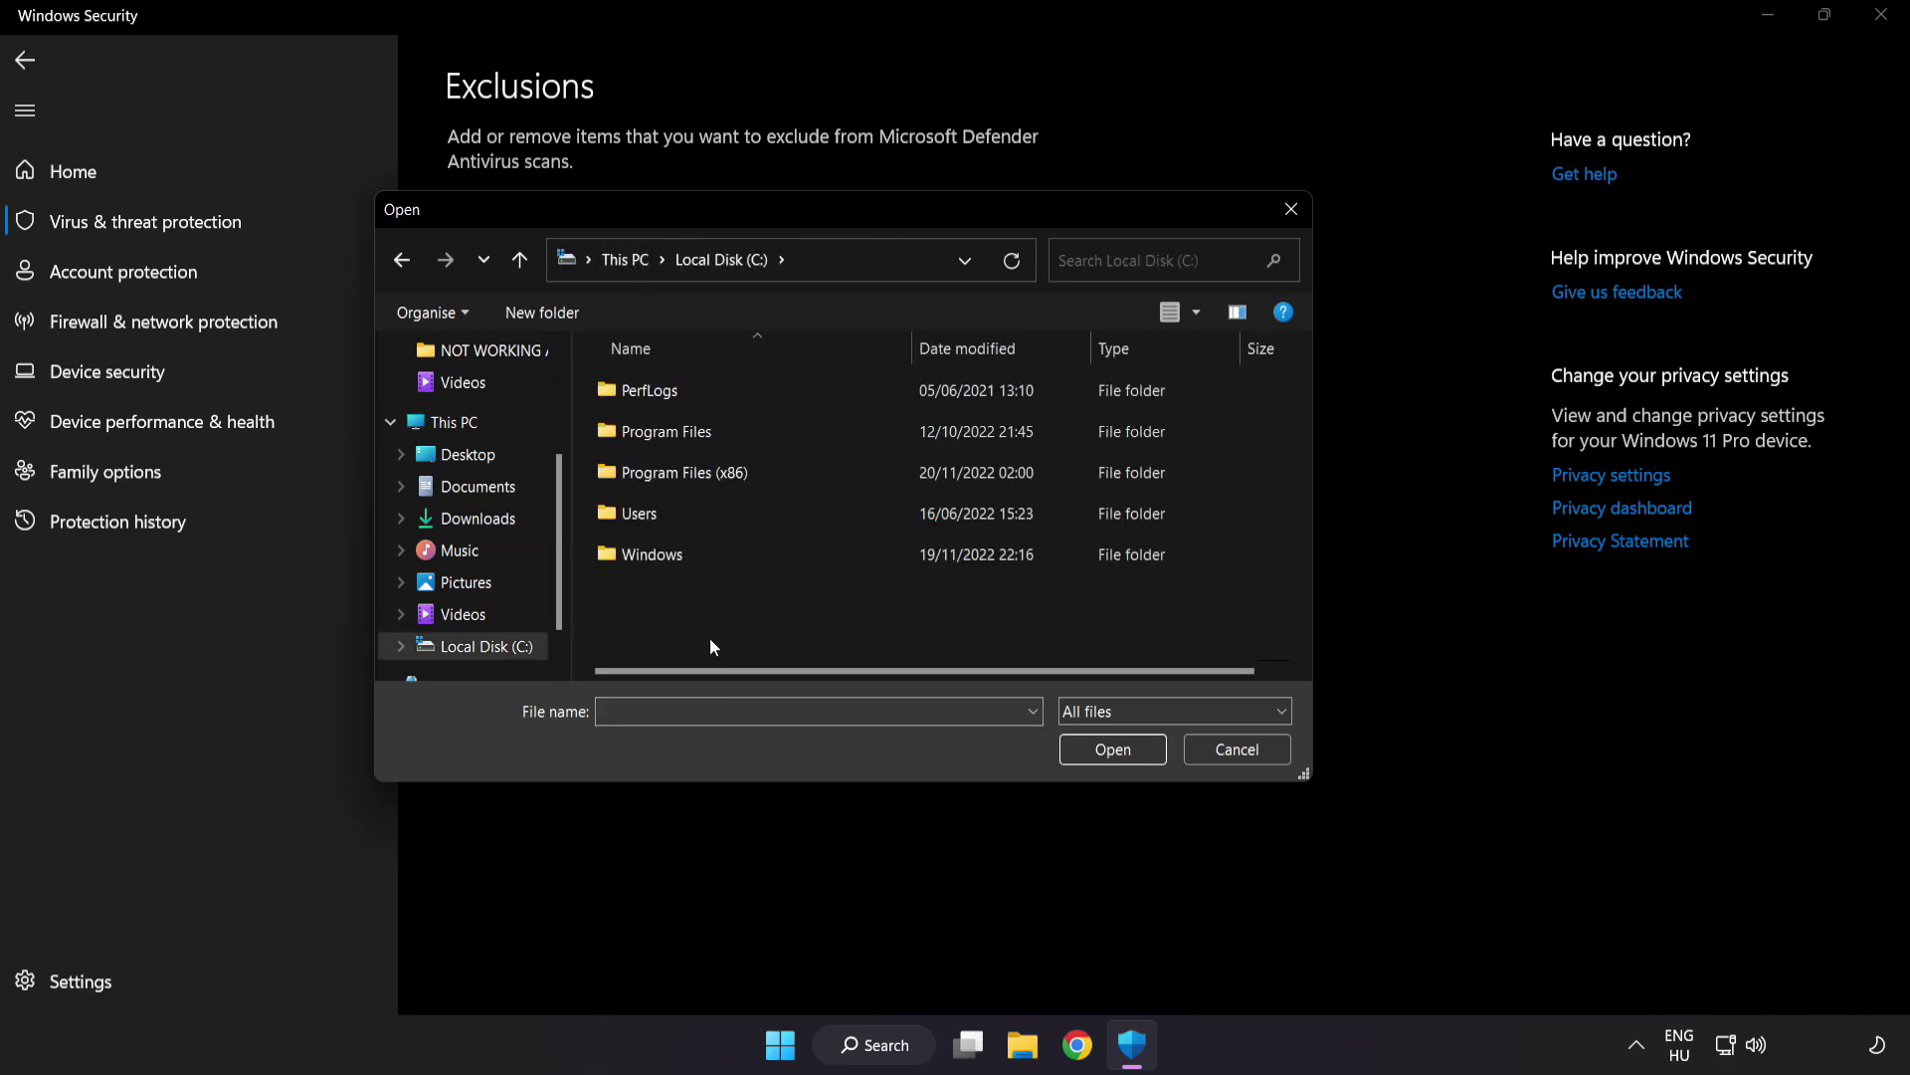
double_click(735, 471)
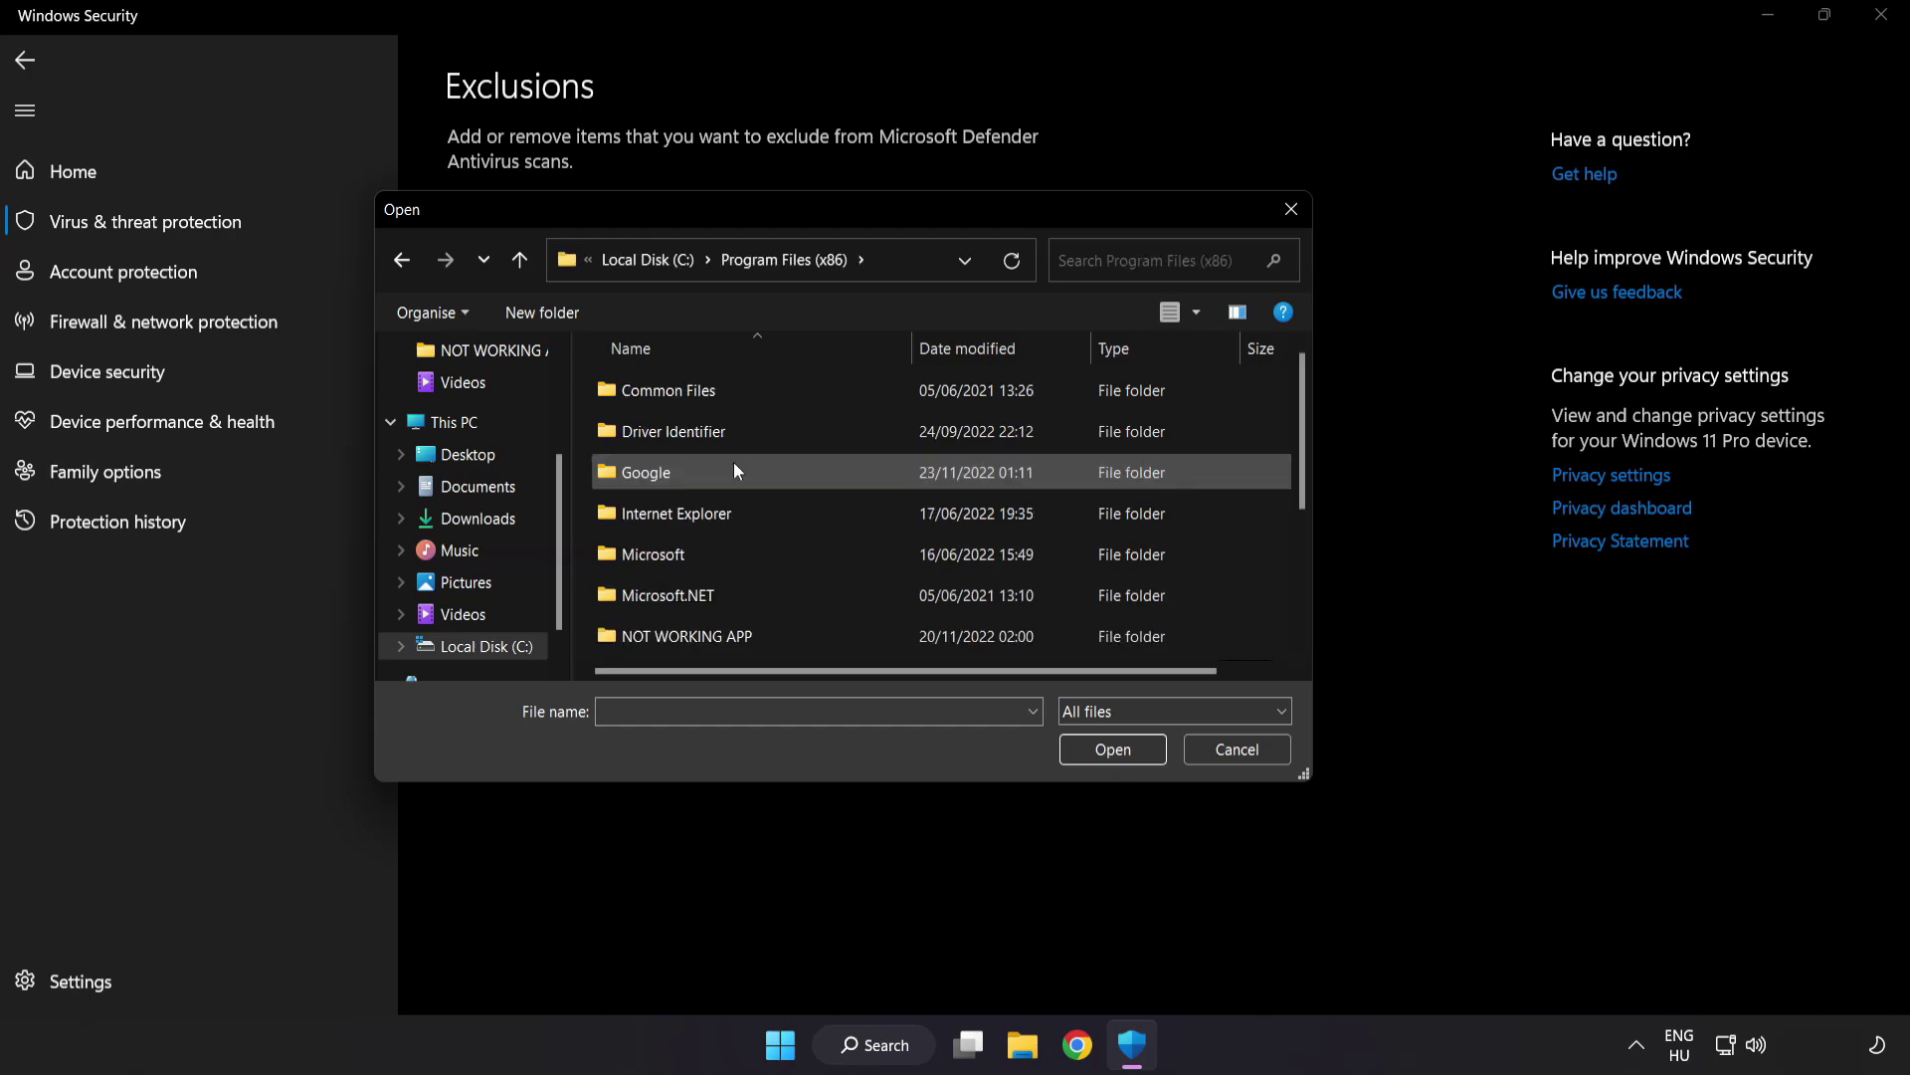
scroll(711, 610, down, 1)
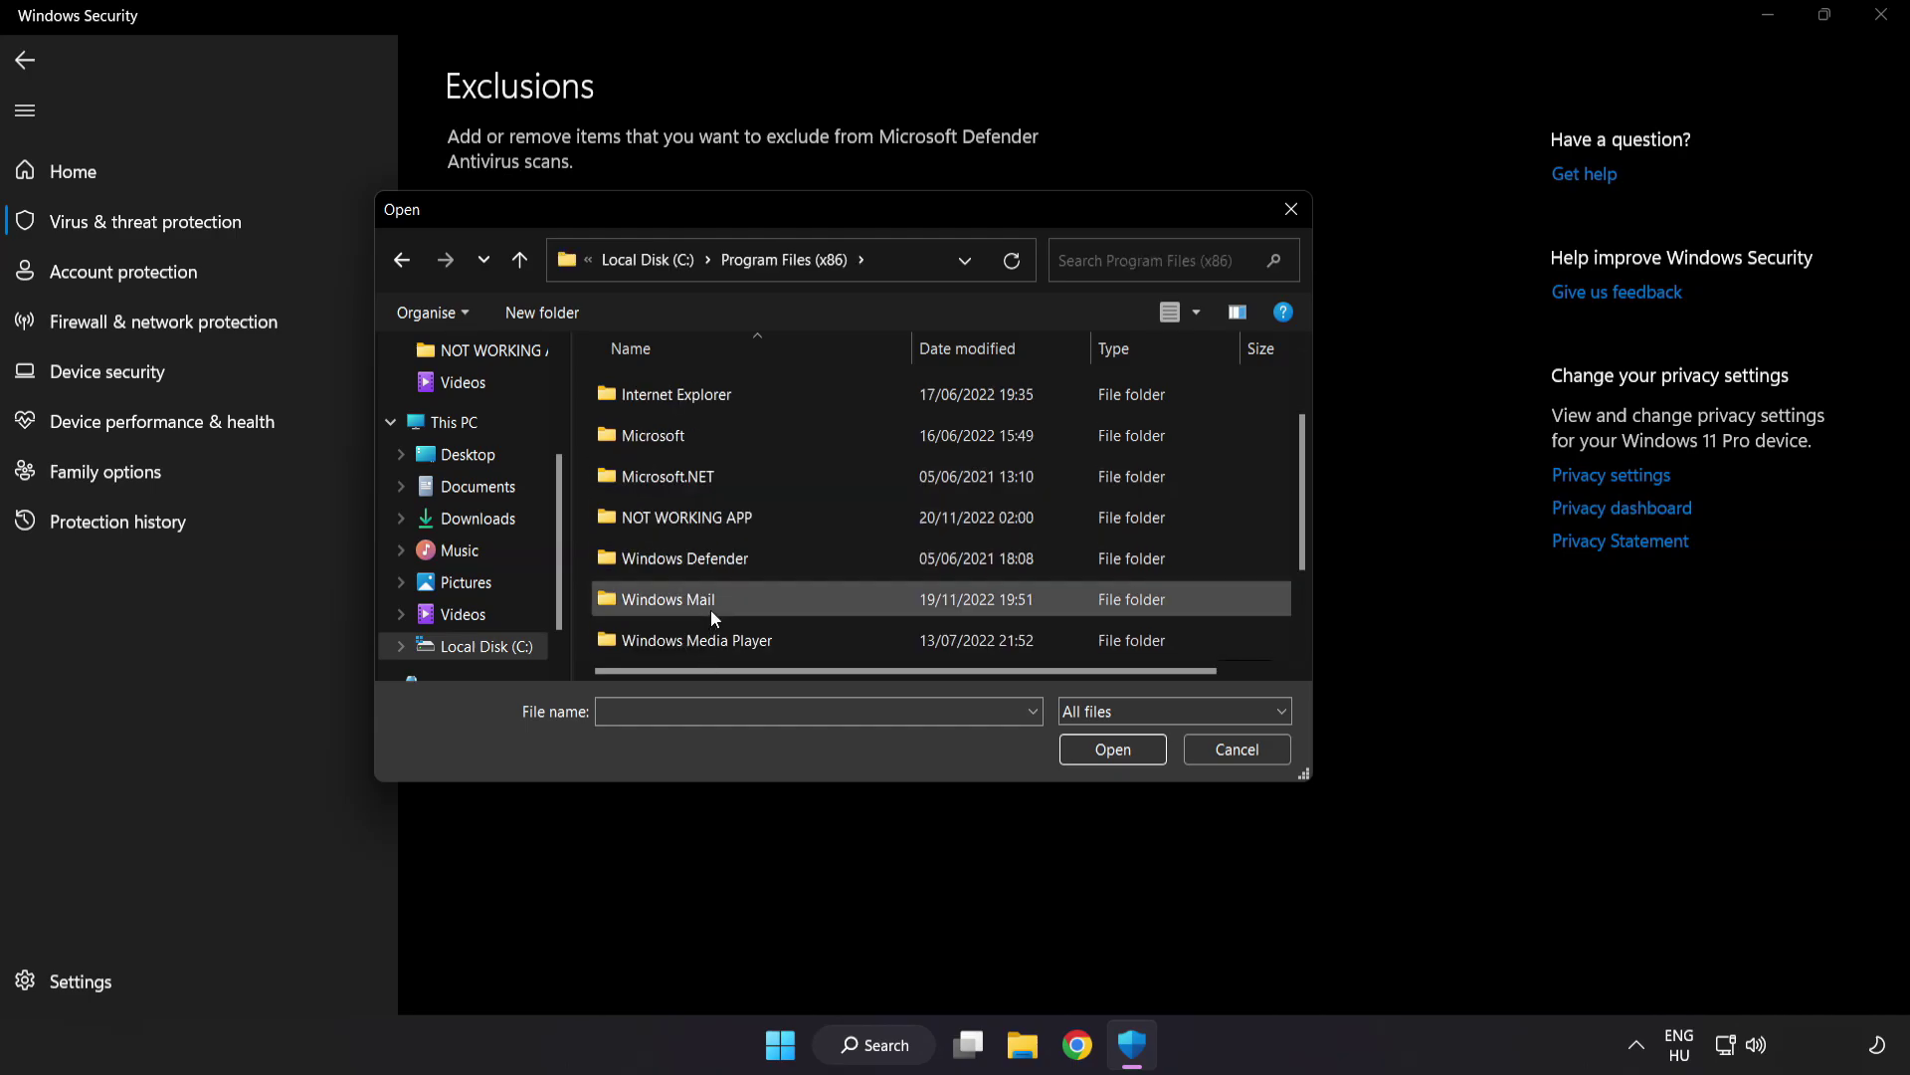
click(732, 521)
double_click(759, 518)
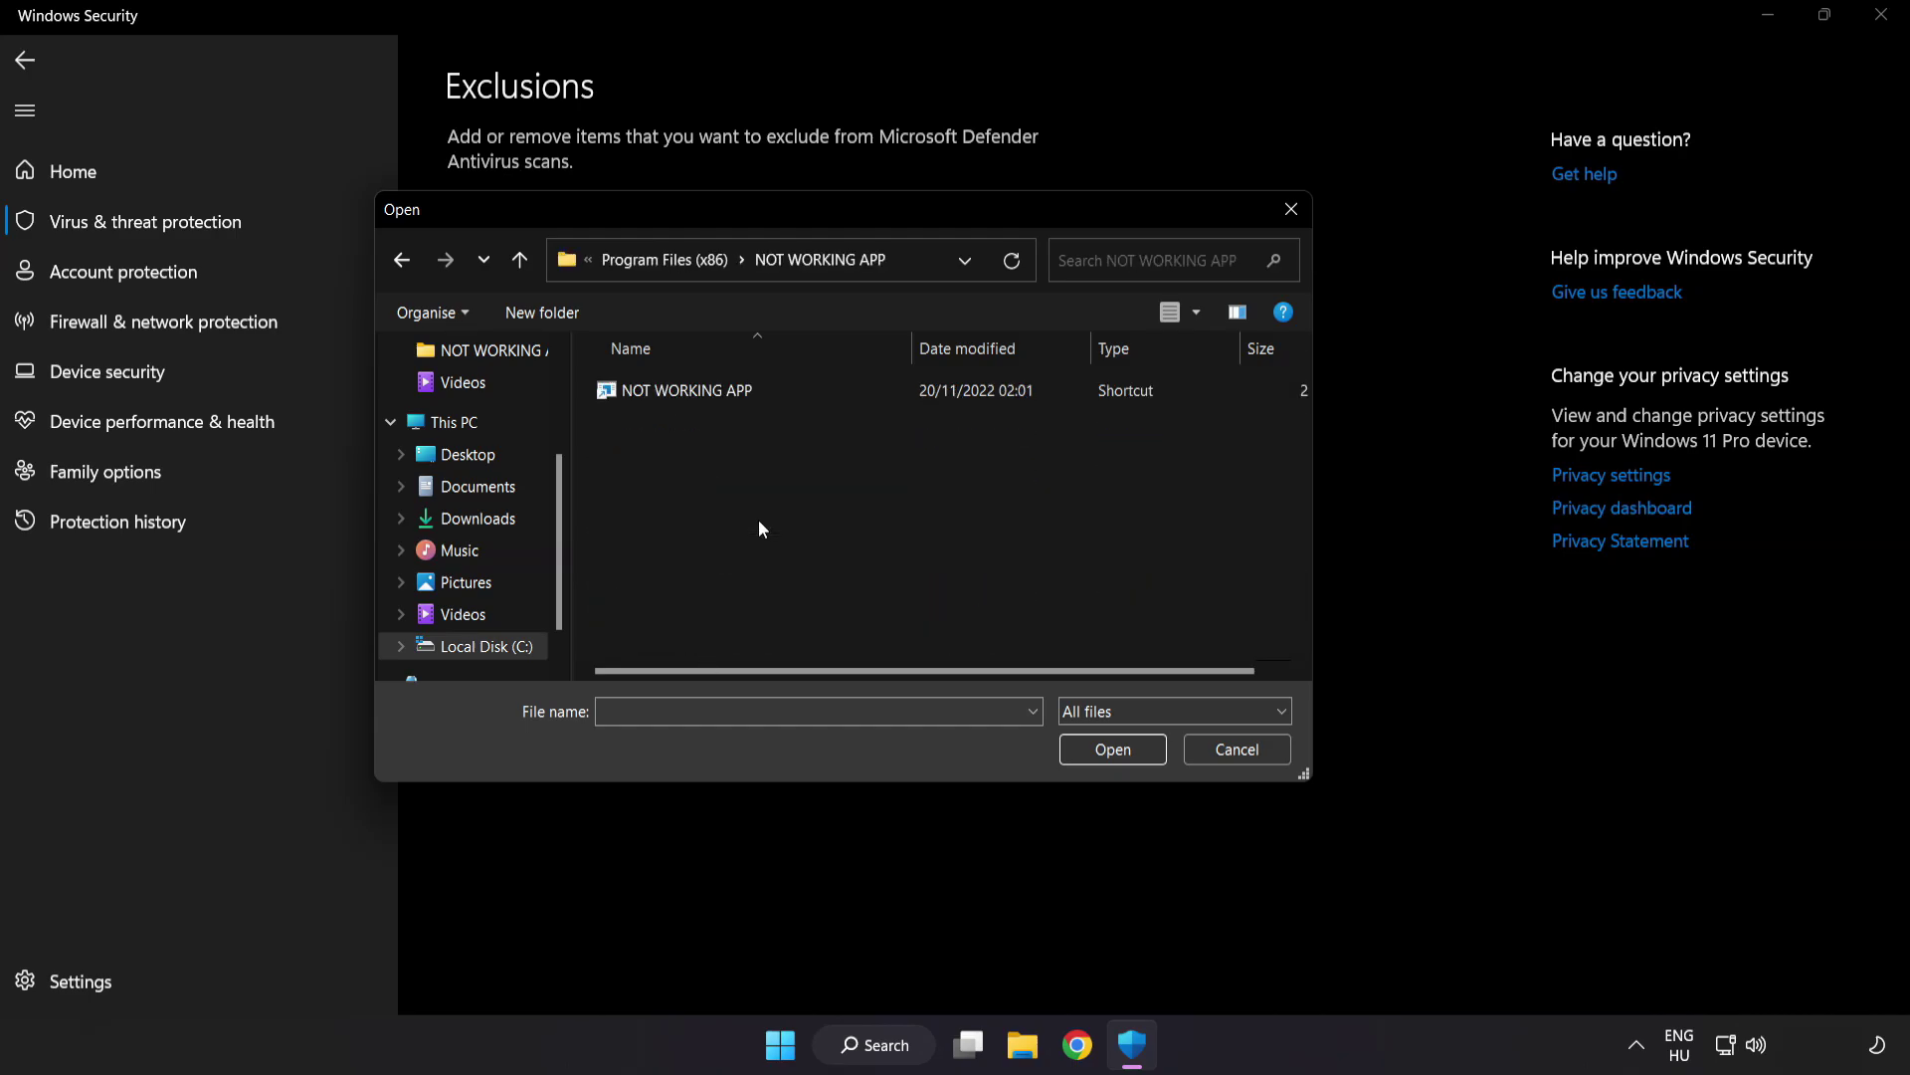
click(698, 394)
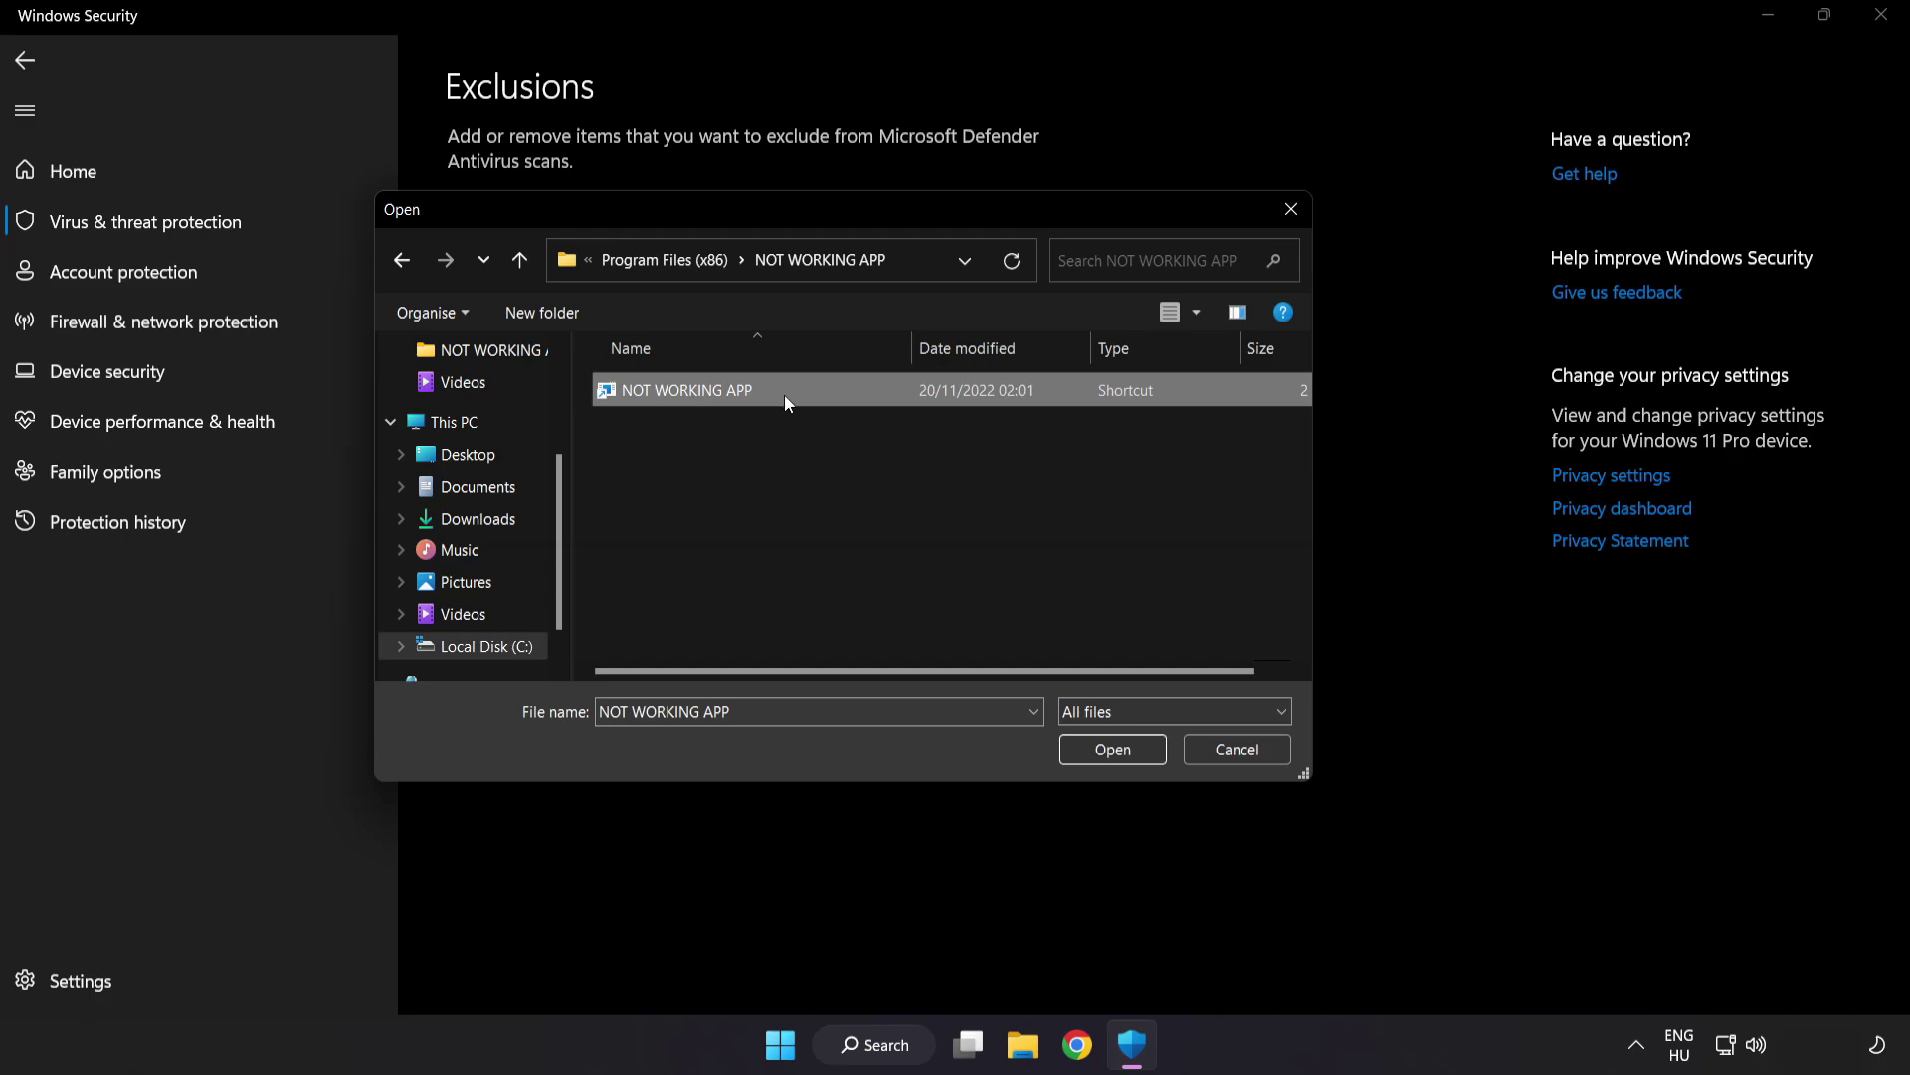
click(1116, 755)
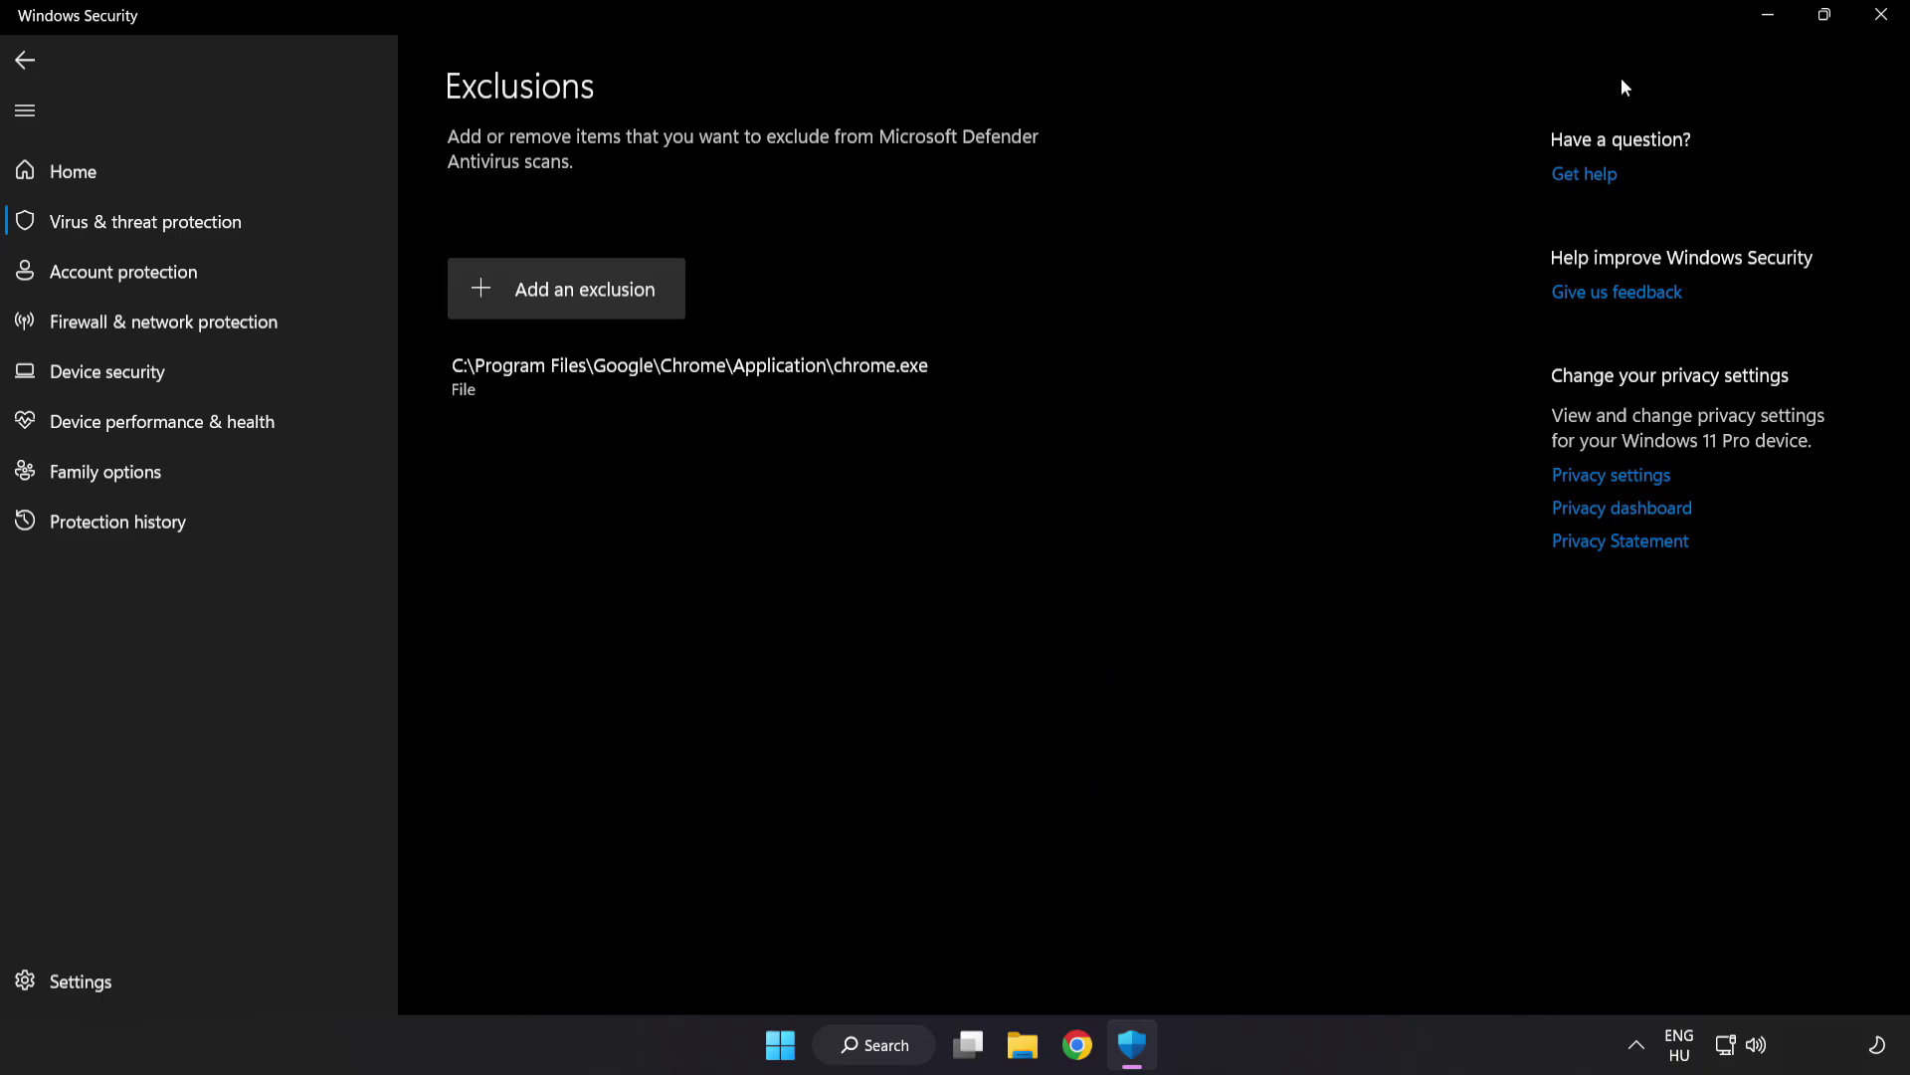
- Close Windows Security and open the Start menu's power choices, including Restart
click(1876, 32)
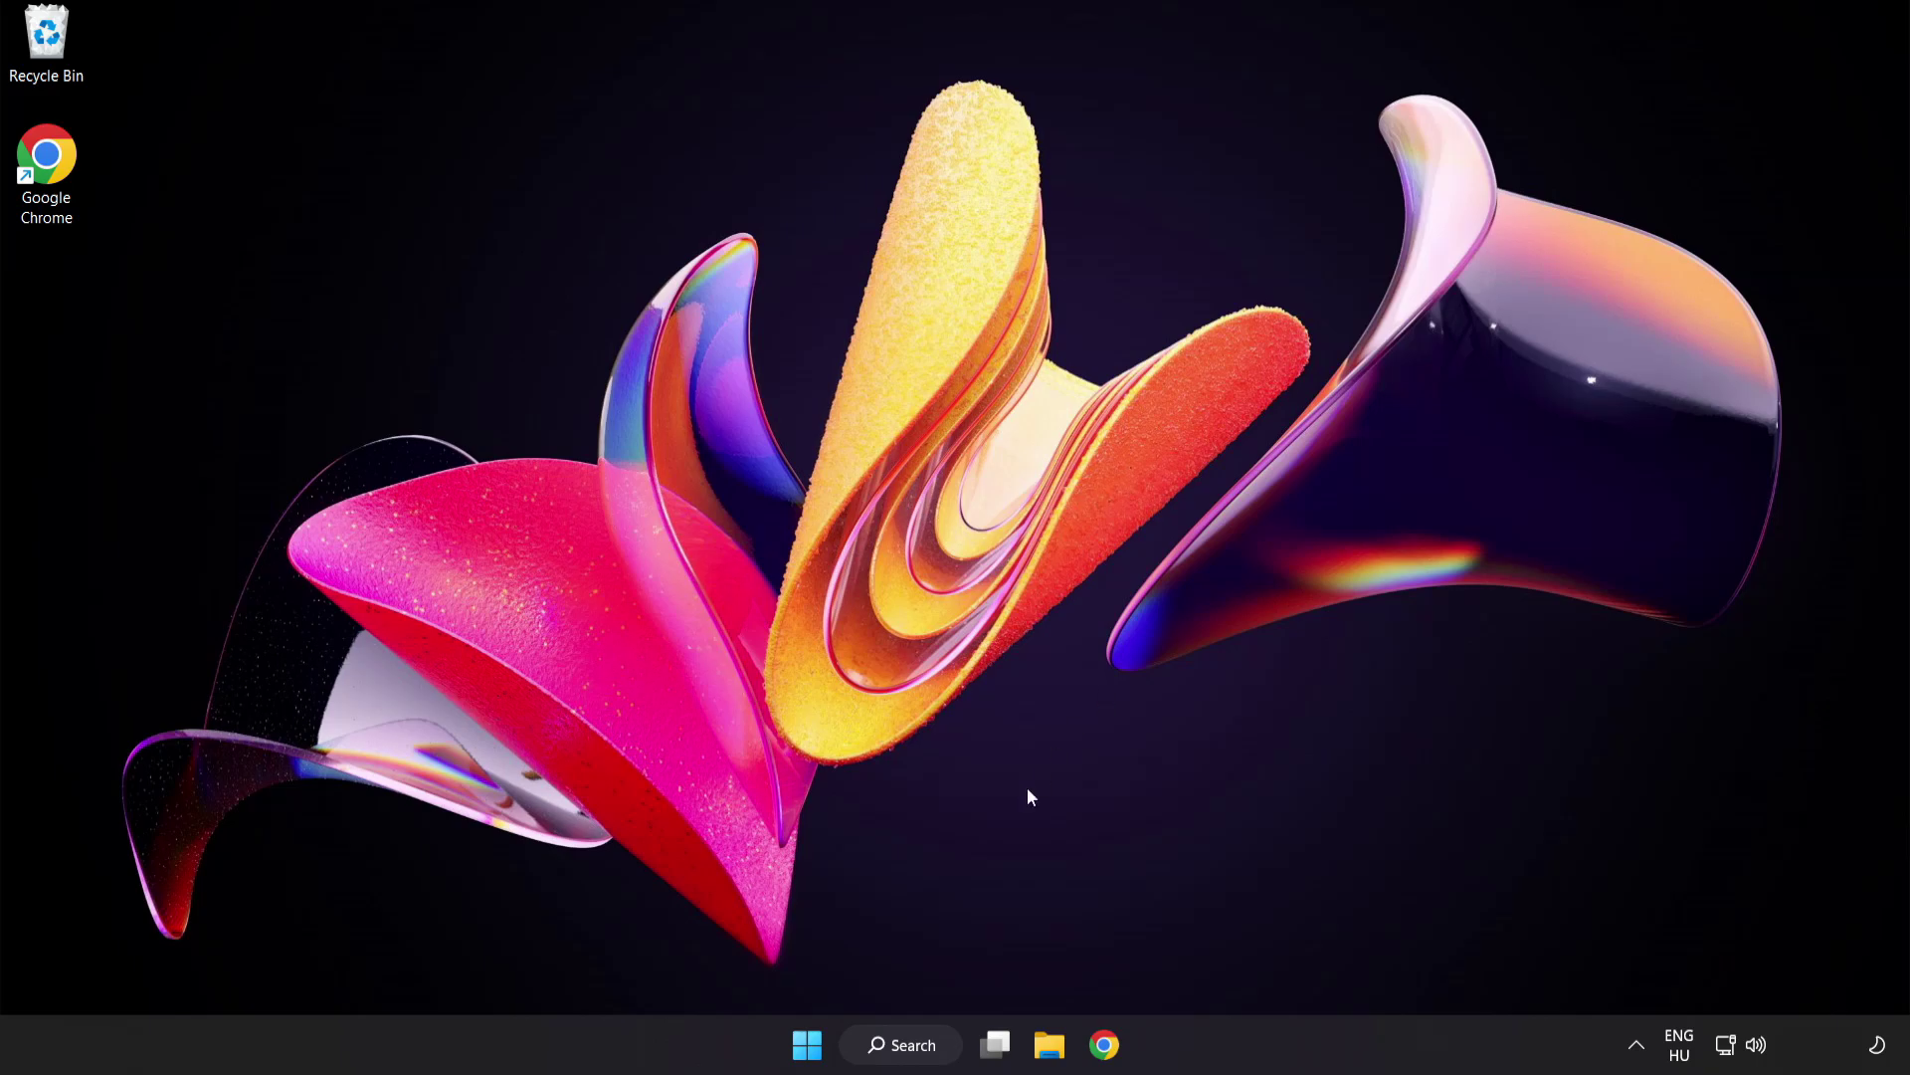
click(806, 1045)
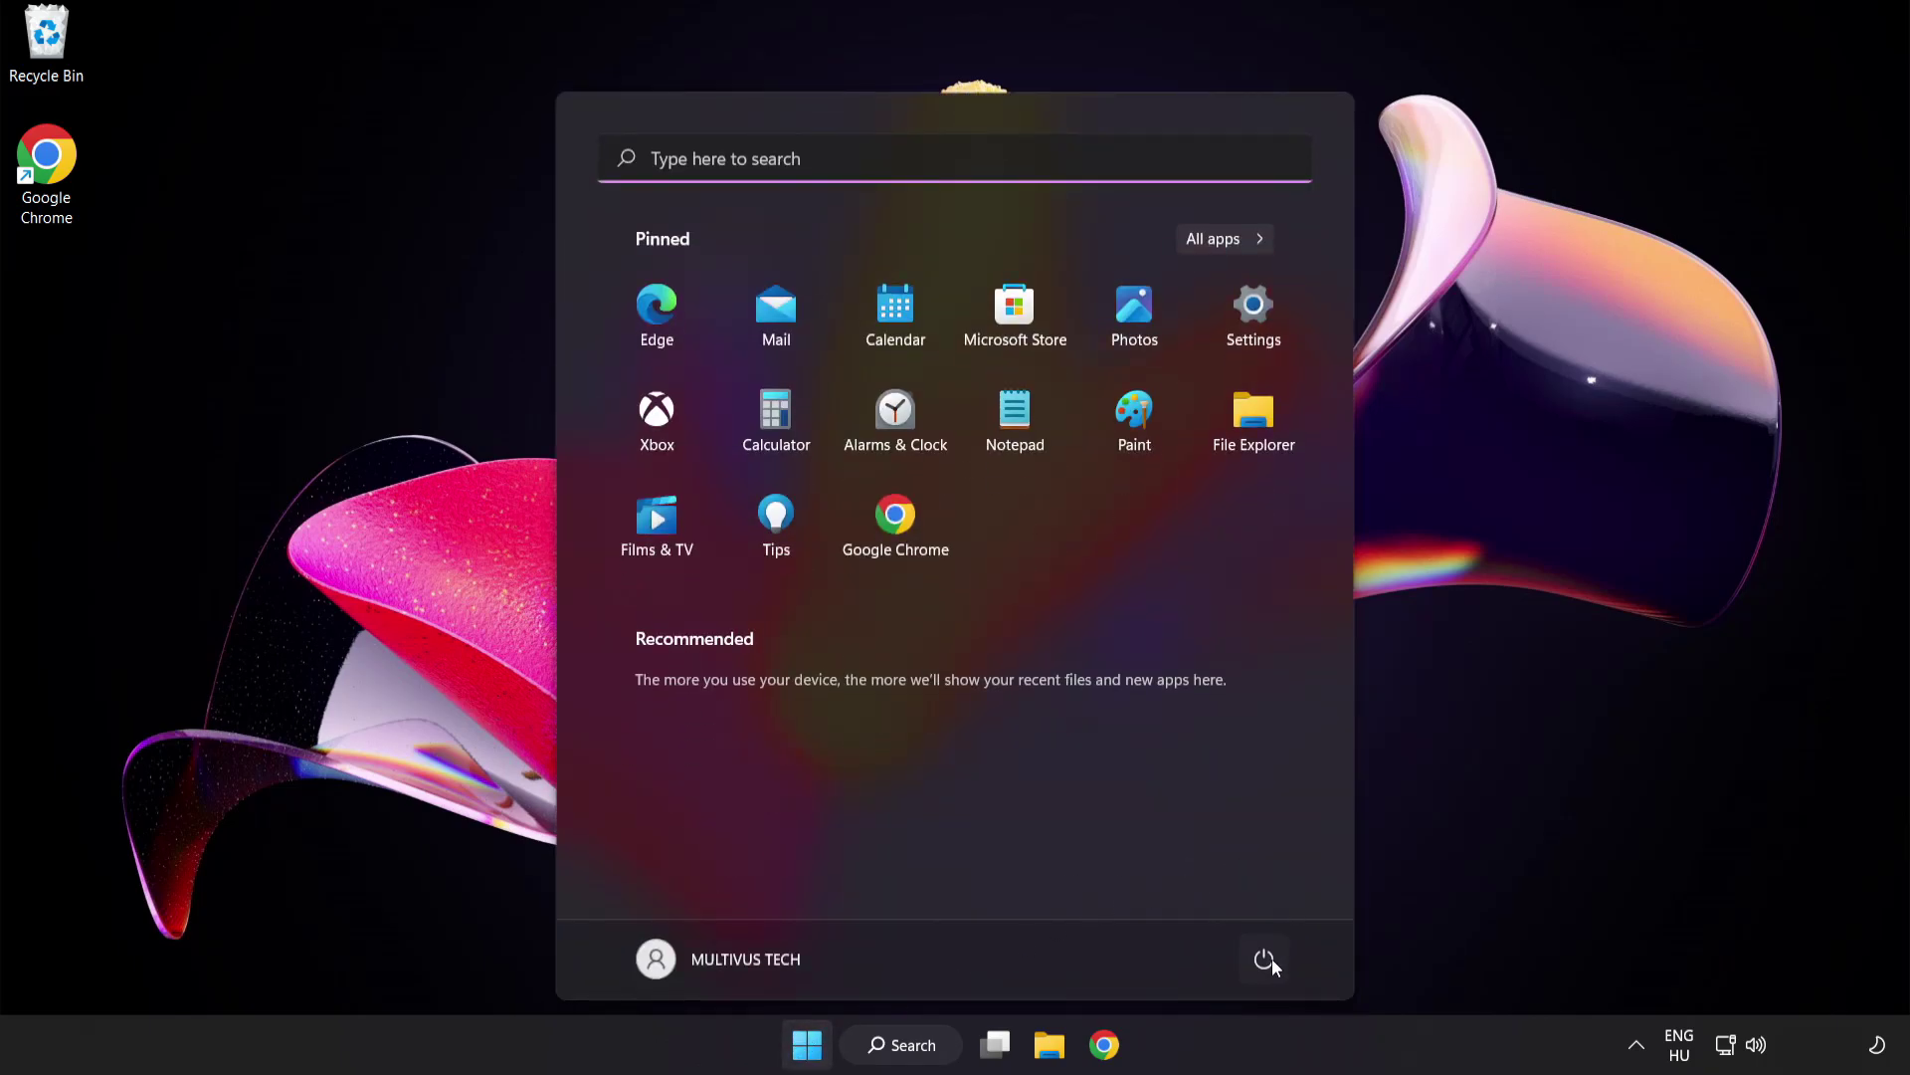
click(1264, 960)
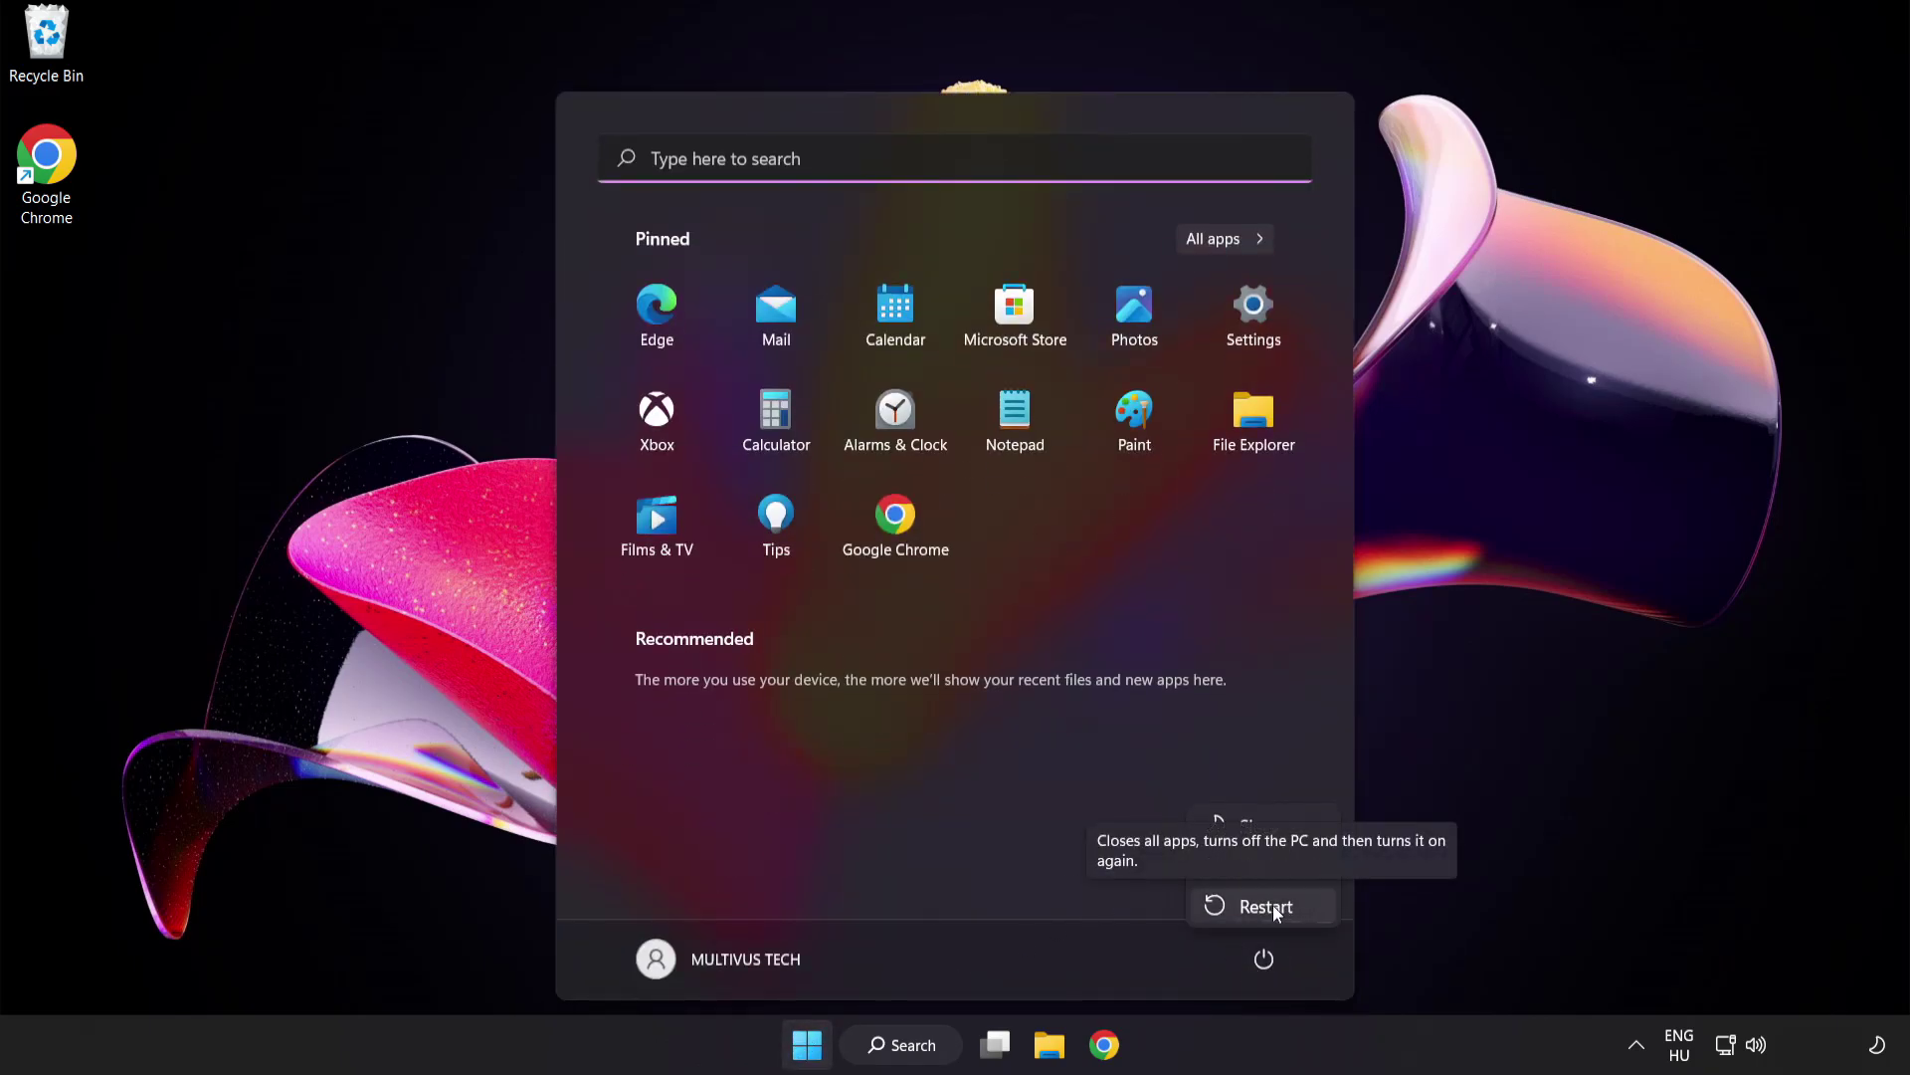